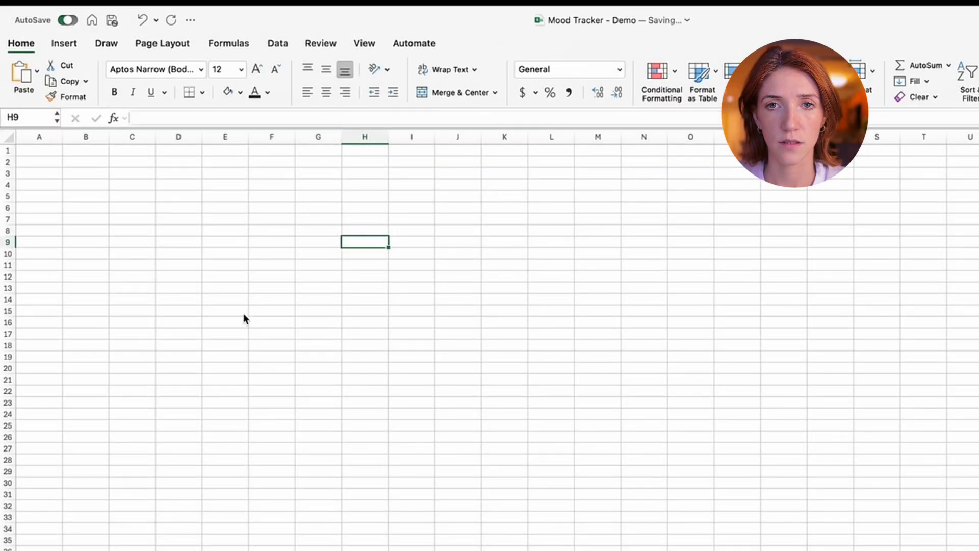
pyautogui.click(182, 253)
pyautogui.click(114, 173)
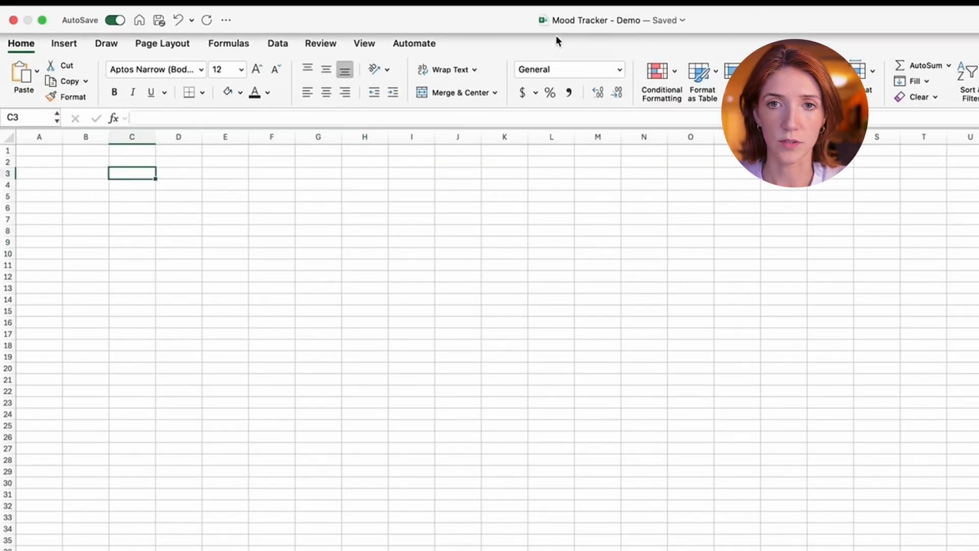
pyautogui.moveTo(101, 173); pyautogui.dragTo(694, 550)
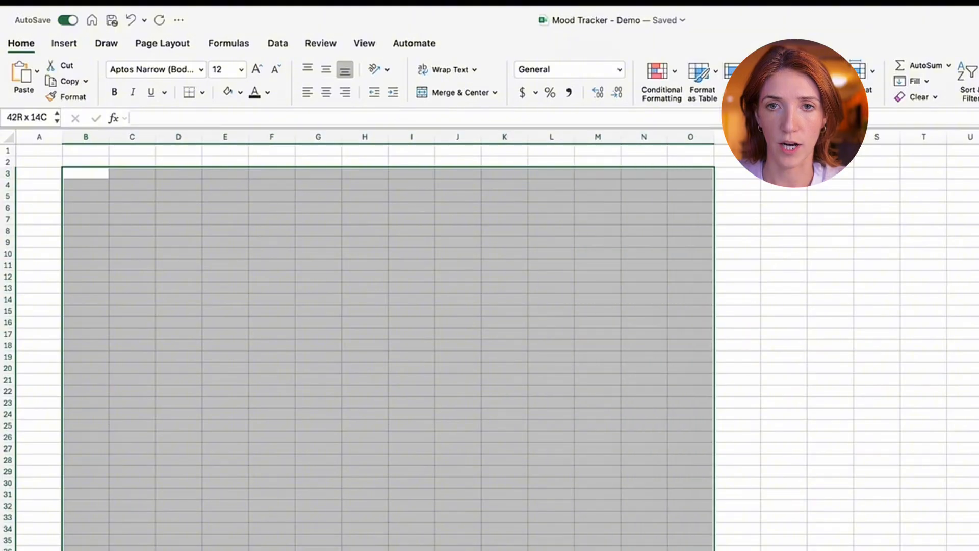
pyautogui.click(318, 276)
pyautogui.click(134, 175)
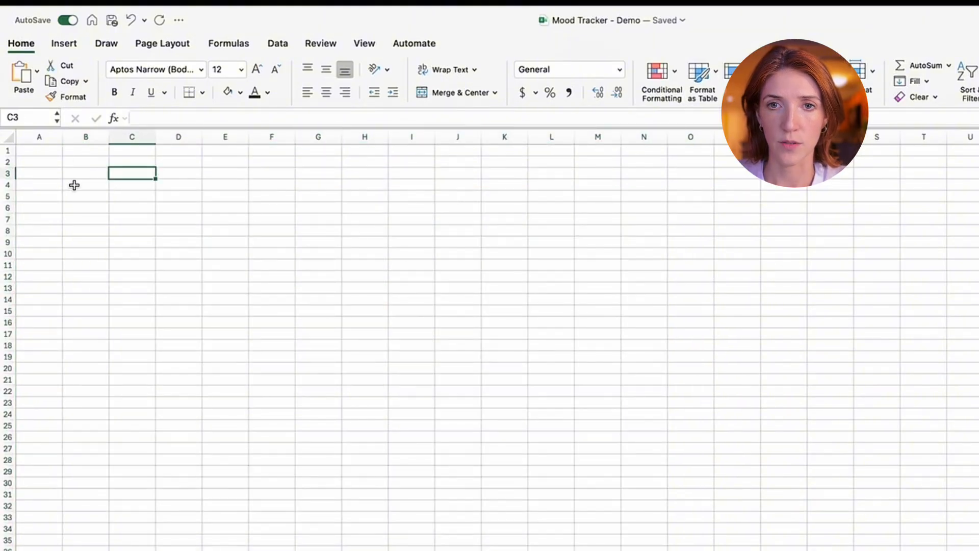
pyautogui.click(77, 175)
pyautogui.click(123, 176)
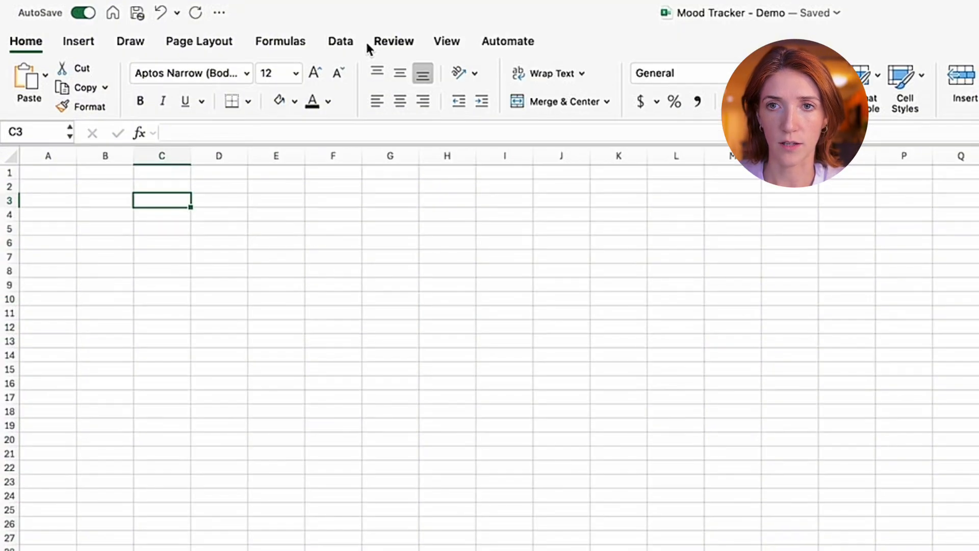
# - Hide the gridlines on the blank worksheet
pyautogui.click(365, 43)
pyautogui.click(530, 90)
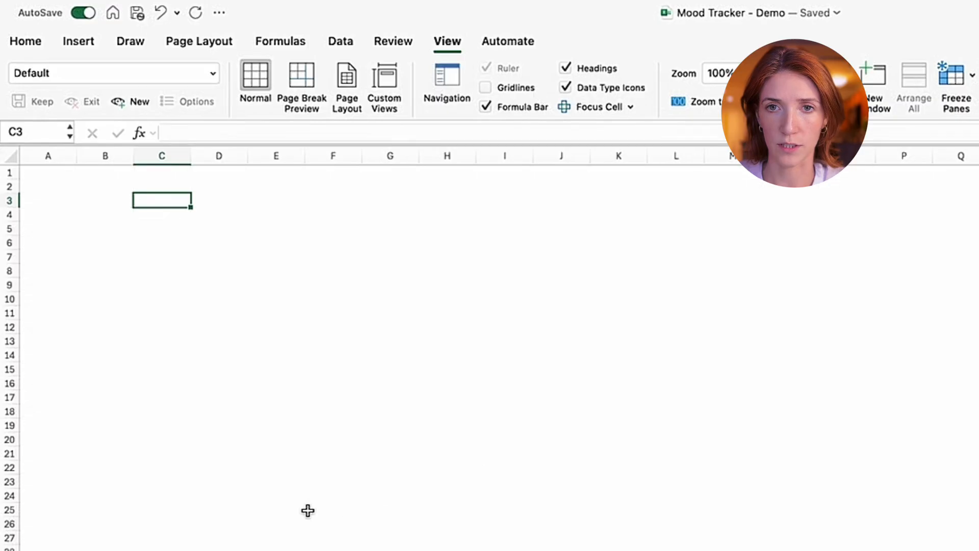
pyautogui.click(308, 510)
# - Enter the month's start date 10/1/2025 in cell B4
pyautogui.click(155, 201)
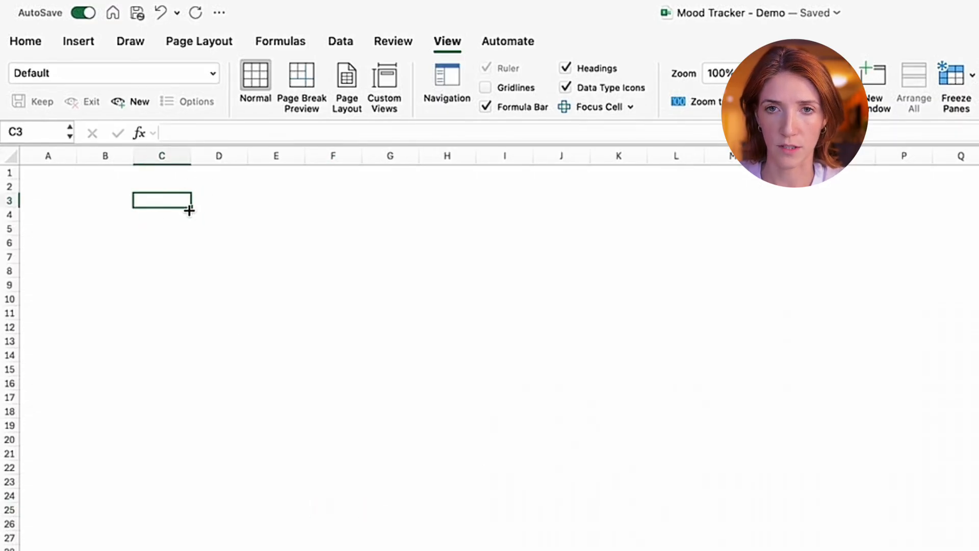
pyautogui.click(159, 215)
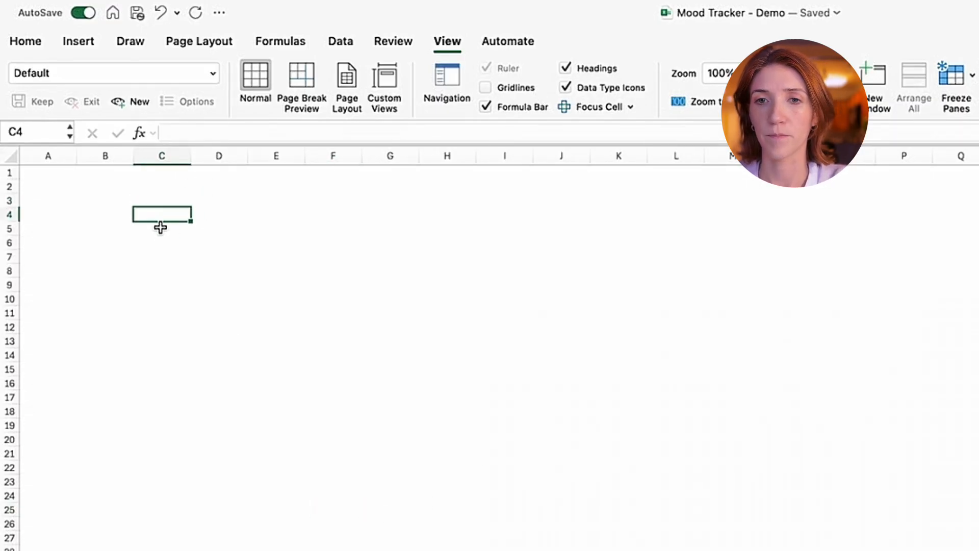
pyautogui.press('Left')
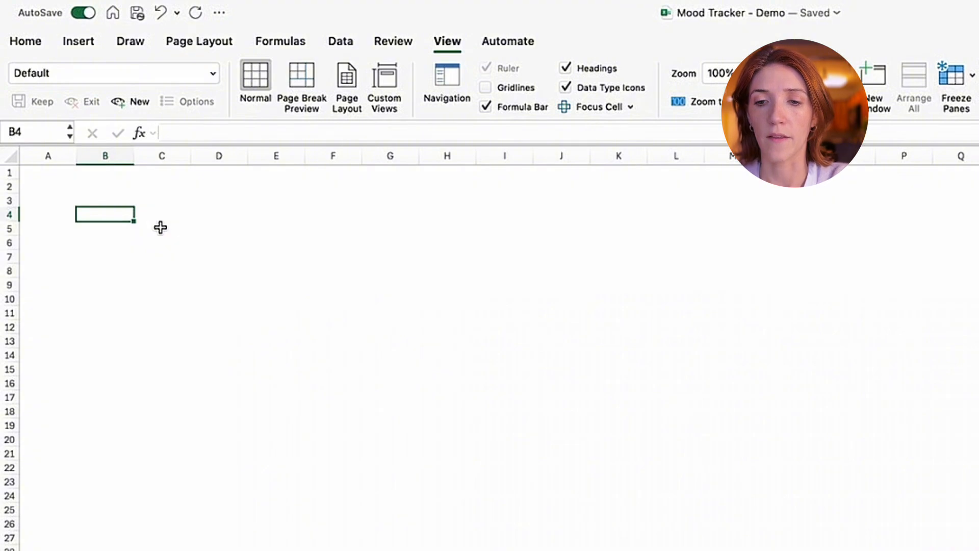
pyautogui.write('10')
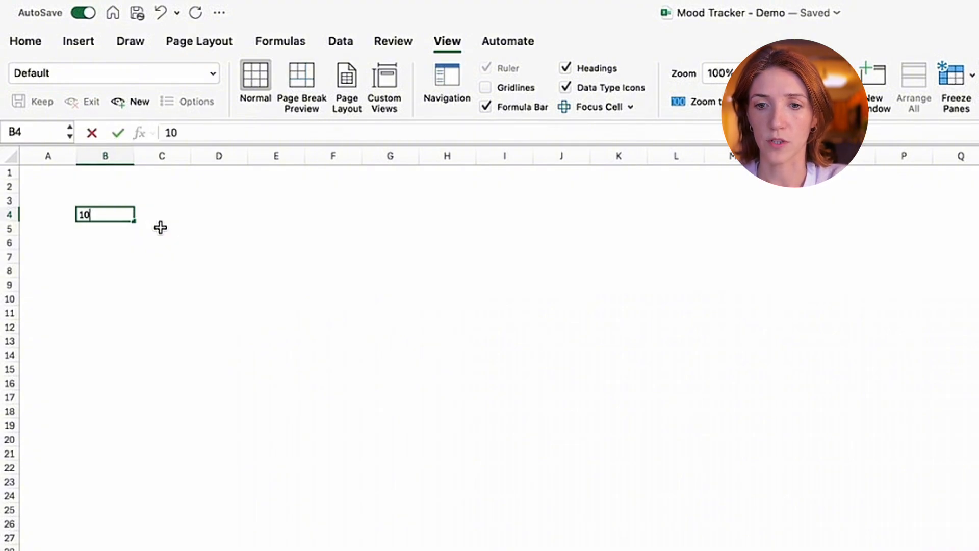
pyautogui.write('/1/2025')
pyautogui.press('Return')
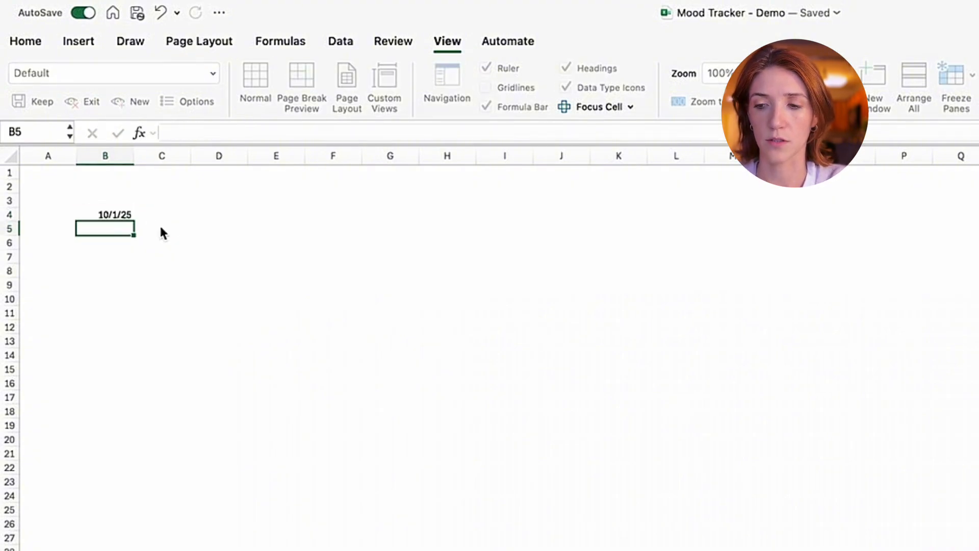
# - Try 11/1/2025 as the start date in B4, and set it back to 10/1/25
pyautogui.press('Up')
pyautogui.write('11/')
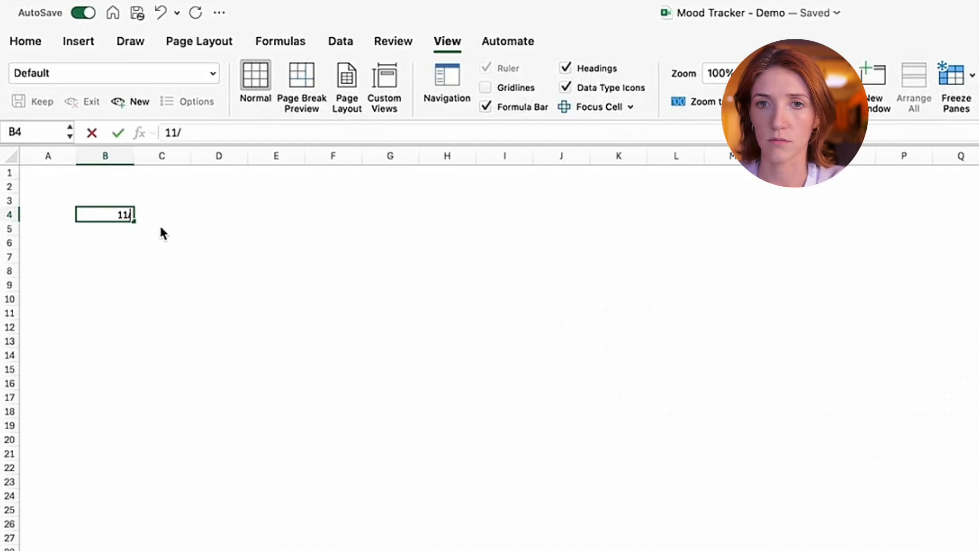
pyautogui.write('1/2025')
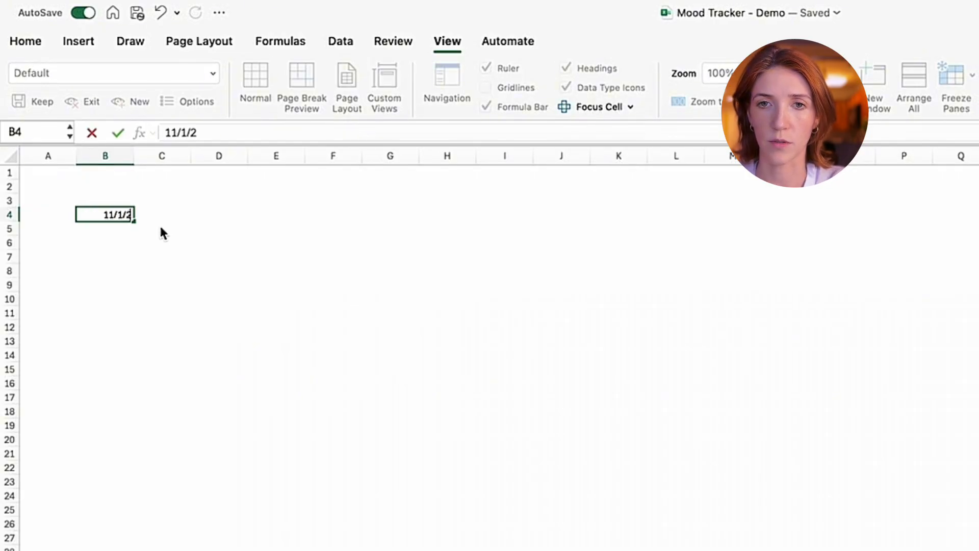
pyautogui.press('Return')
pyautogui.press('Up')
pyautogui.write('10/')
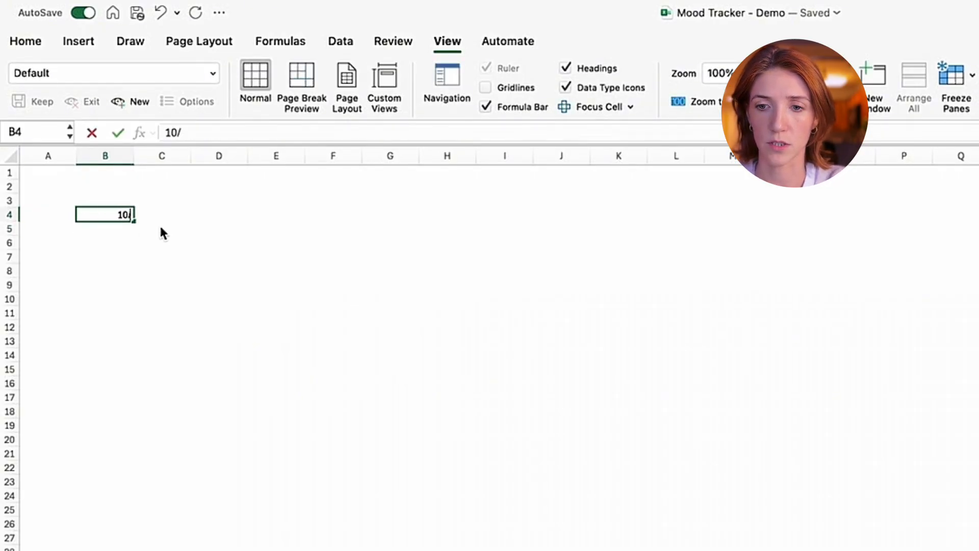
pyautogui.write('1/25')
pyautogui.press('Return')
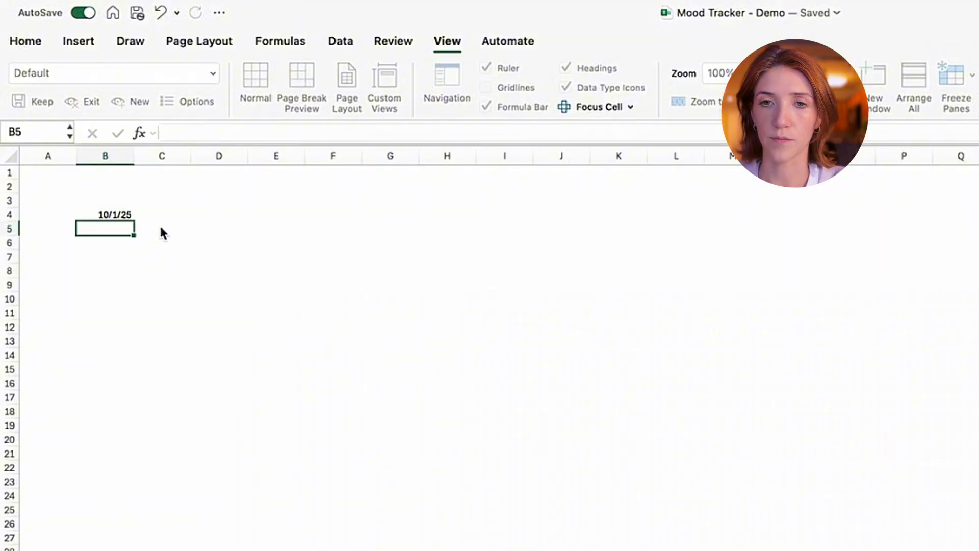
# - Calculate the following day in B5 with the formula =B4+1
pyautogui.write('=')
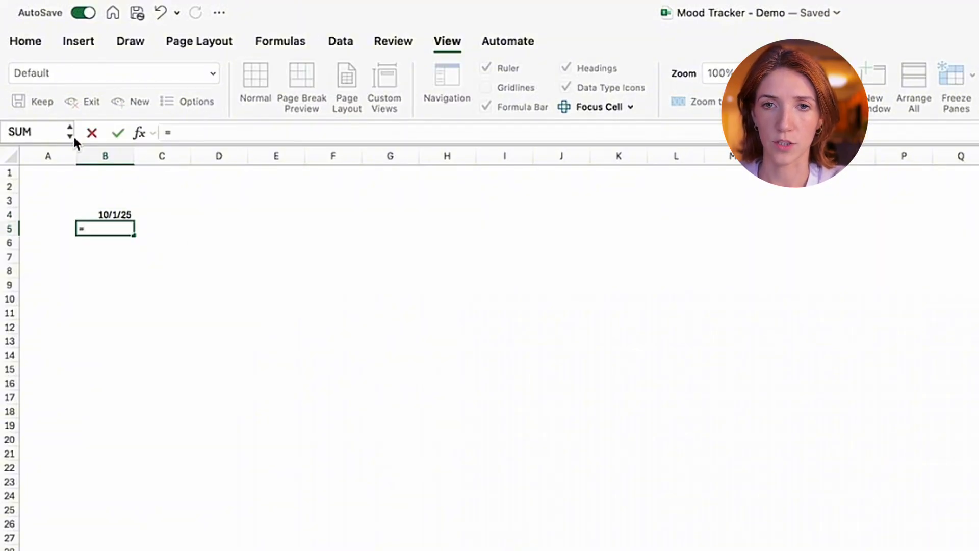
pyautogui.click(124, 212)
pyautogui.write('+1')
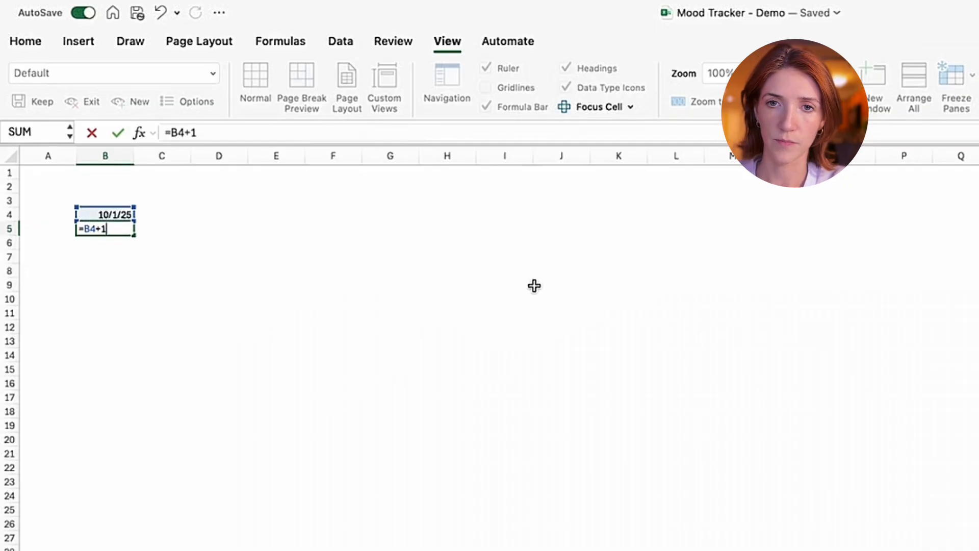
pyautogui.press('Return')
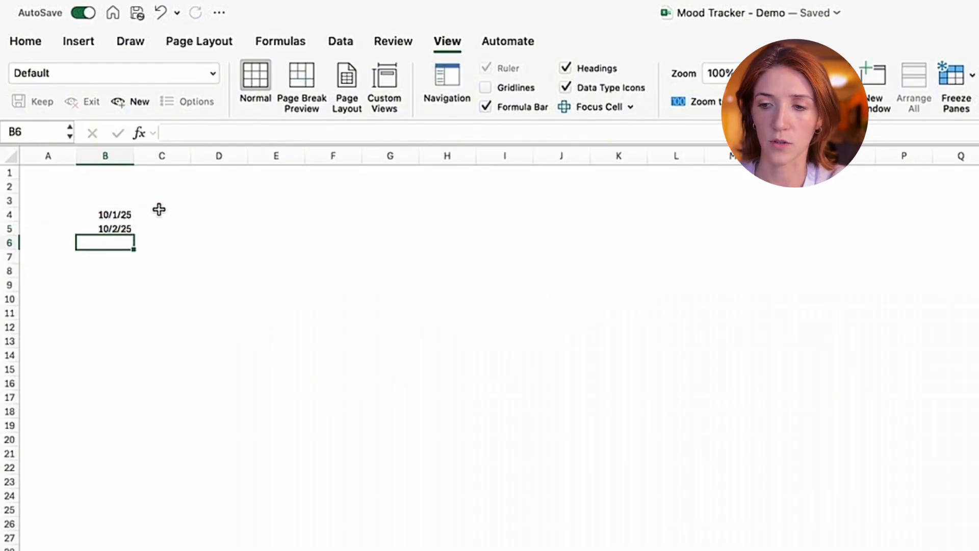
# - Enter 10/1/25 in C4 and autofill the daily dates down to C21
pyautogui.click(160, 210)
pyautogui.write('10/1/2')
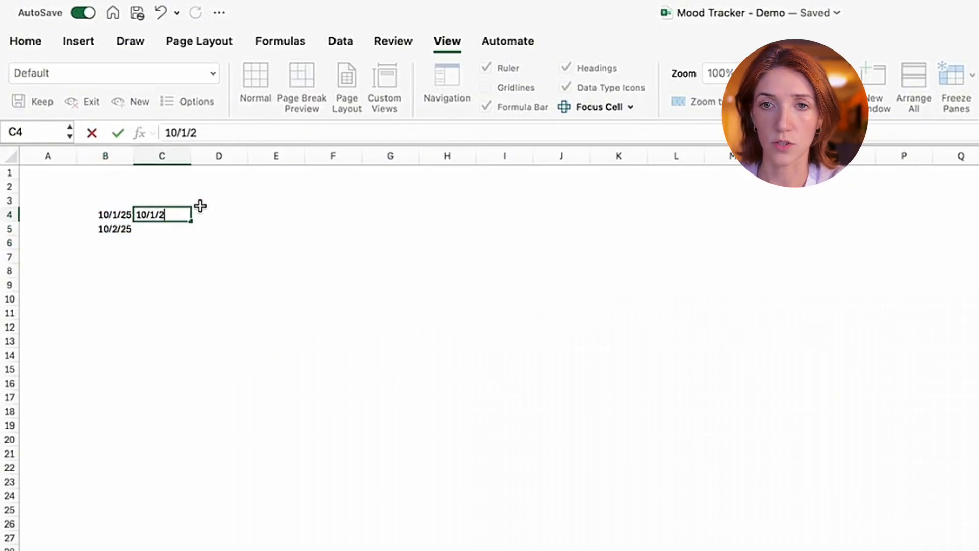
pyautogui.write('5')
pyautogui.press('Return')
pyautogui.press('Up')
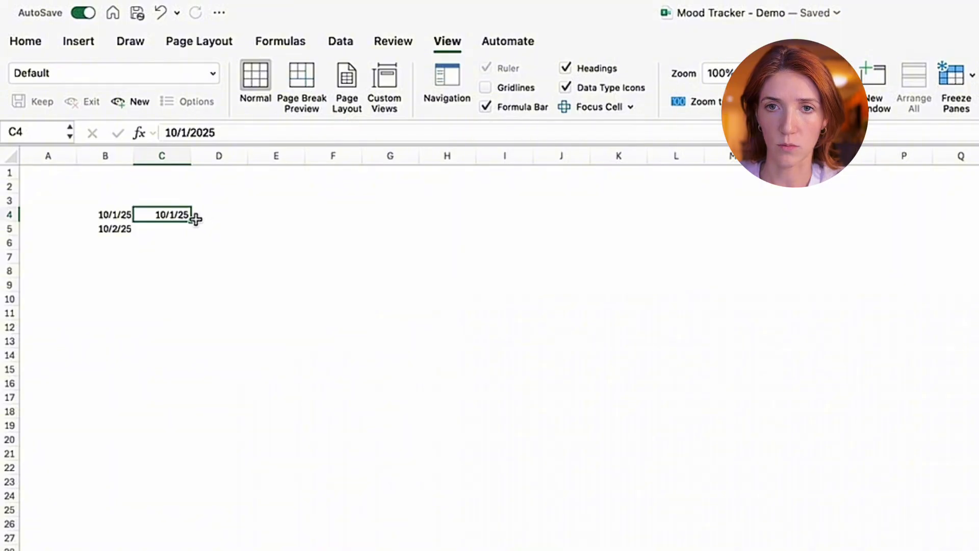
pyautogui.moveTo(196, 218); pyautogui.dragTo(208, 544)
pyautogui.click(184, 217)
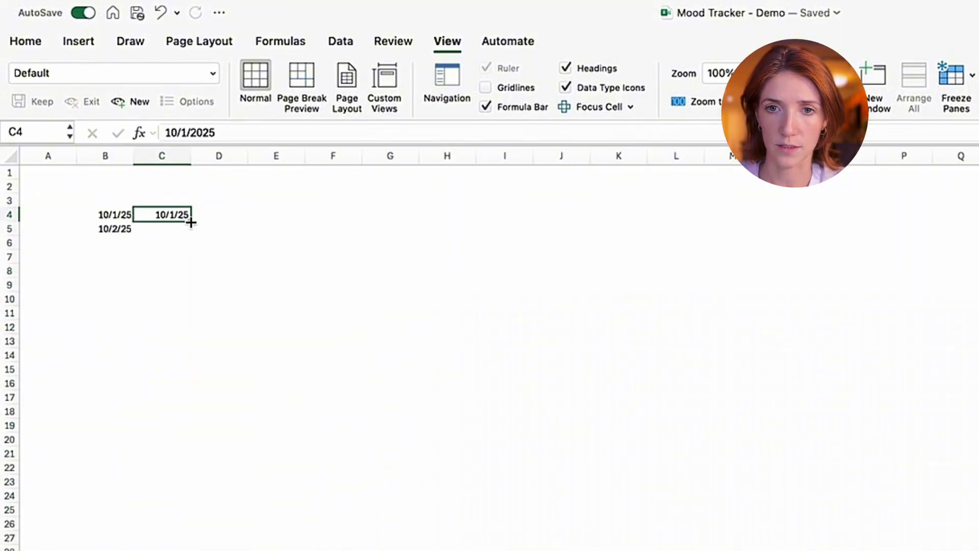
pyautogui.moveTo(190, 222); pyautogui.dragTo(217, 463)
pyautogui.click(352, 269)
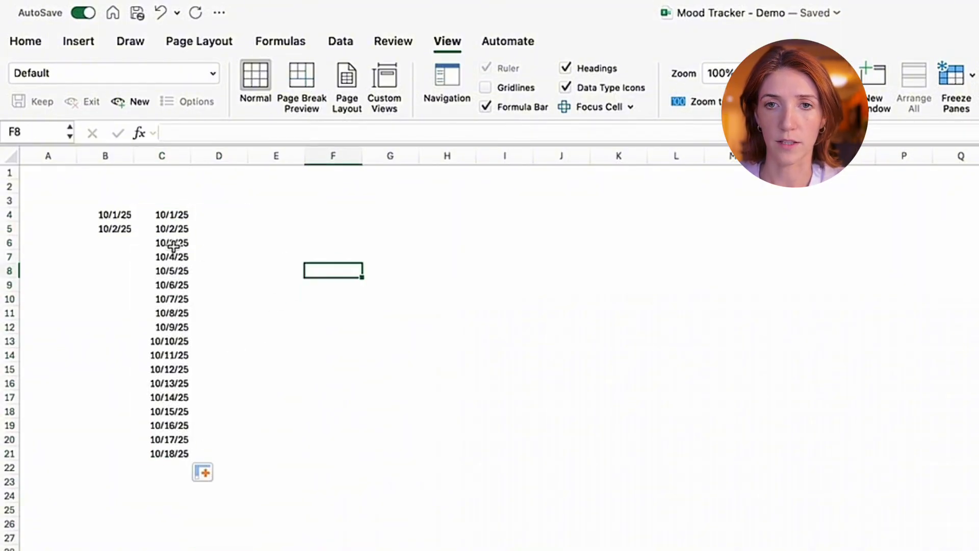
# - Clear all the dates from C4:C21
pyautogui.moveTo(176, 228); pyautogui.dragTo(172, 450)
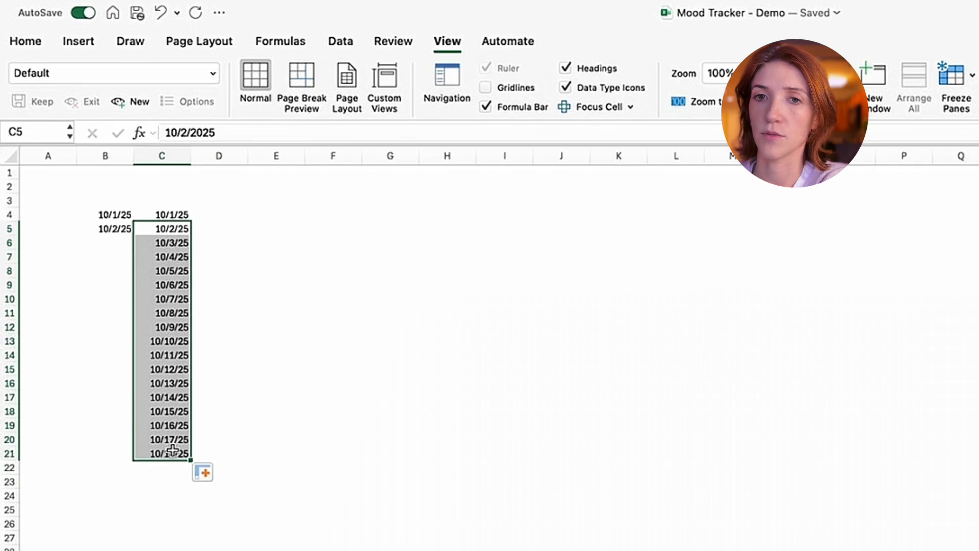
pyautogui.press('Delete')
pyautogui.moveTo(438, 324); pyautogui.dragTo(388, 312)
pyautogui.click(163, 215)
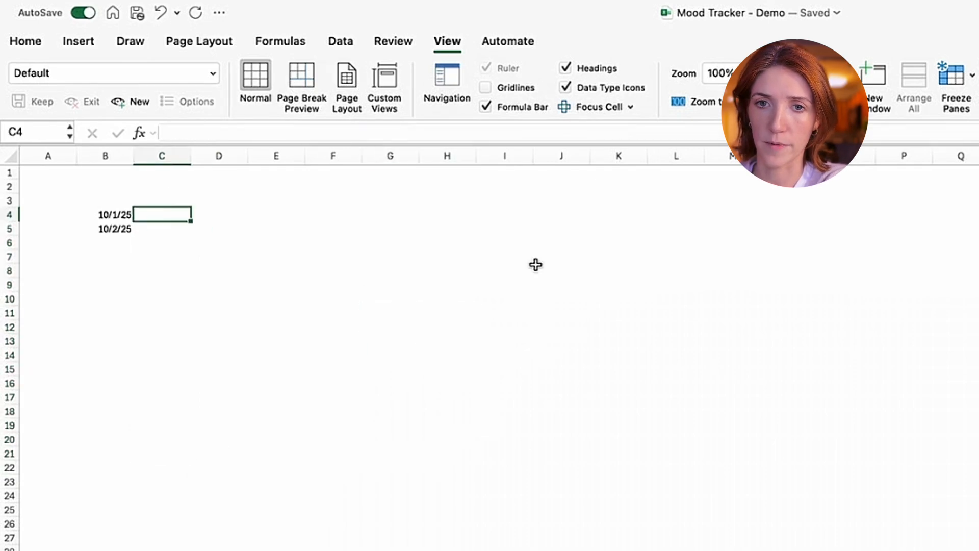
pyautogui.press('Delete')
pyautogui.click(537, 266)
# - Fill the date formula in B5 down to B34 so the dates run through 10/31/25
pyautogui.click(121, 230)
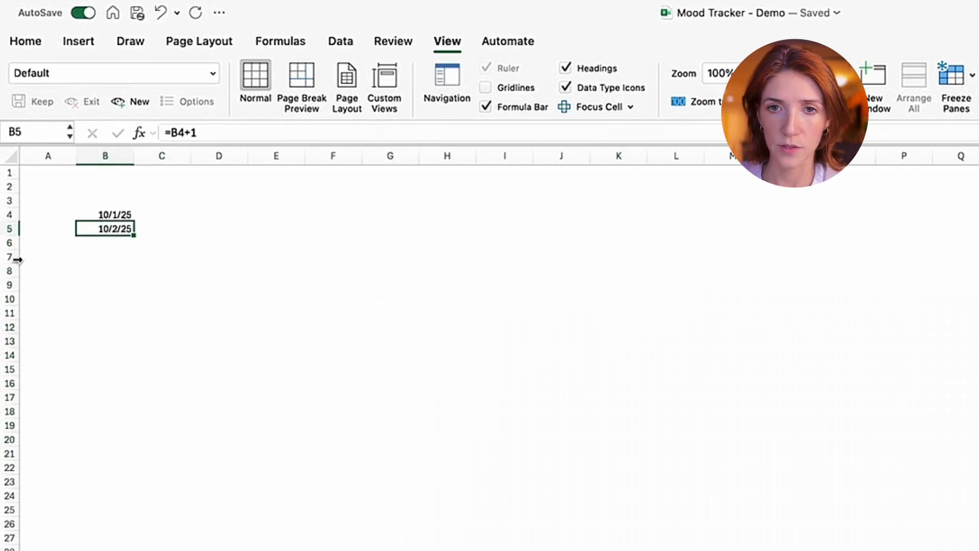
pyautogui.moveTo(135, 234); pyautogui.dragTo(132, 550)
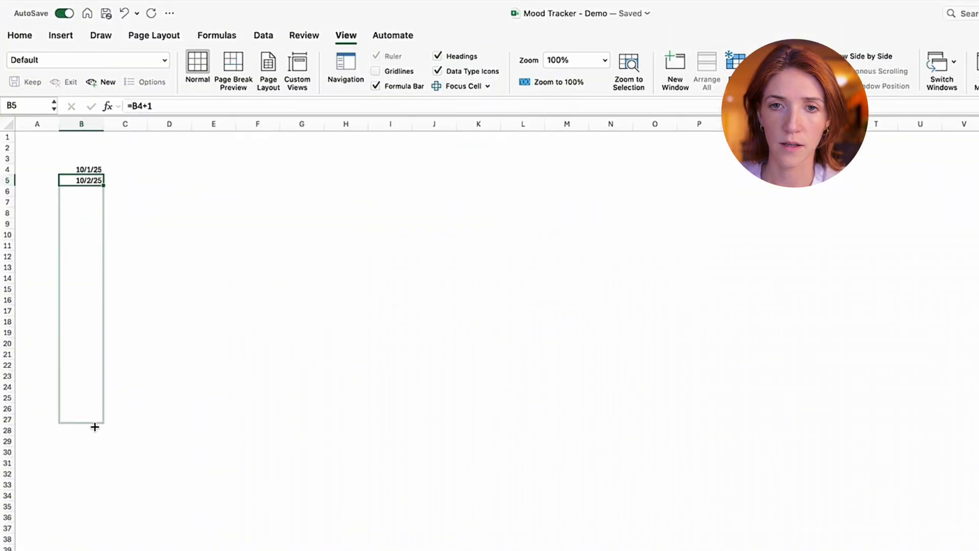
pyautogui.moveTo(105, 434); pyautogui.dragTo(108, 503)
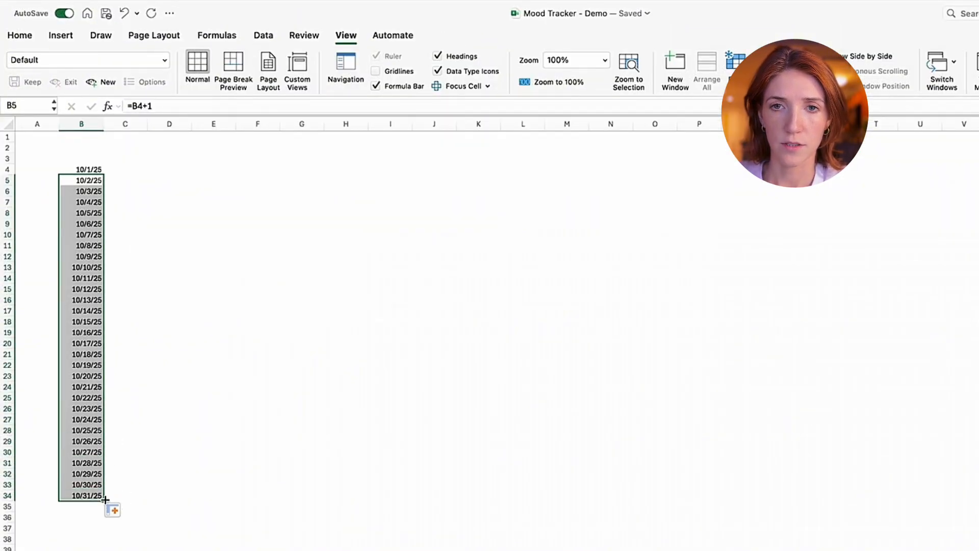
pyautogui.click(257, 483)
# - Enter the column headers Date in B3 and Mood in C3
pyautogui.click(81, 159)
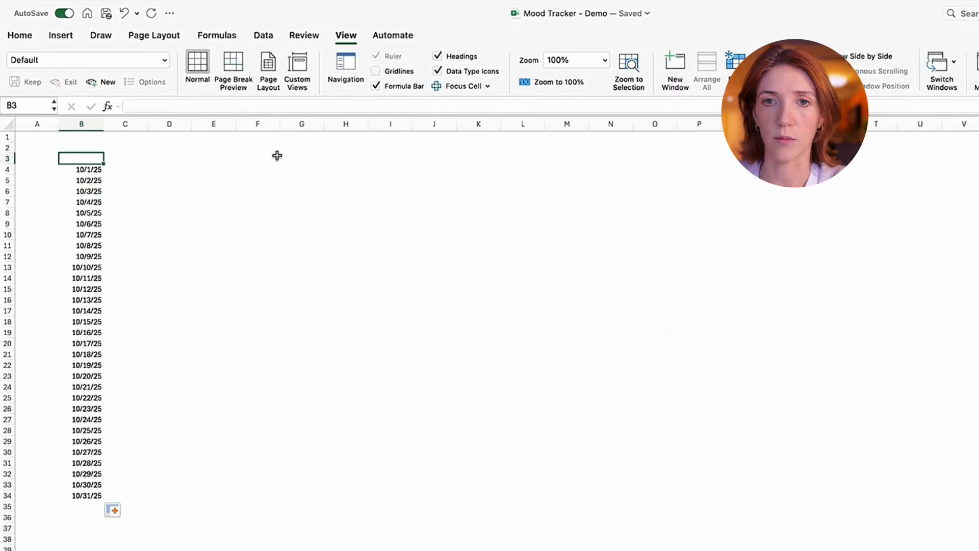
pyautogui.write('Date')
pyautogui.press('Return')
pyautogui.press('Up')
pyautogui.press('Right')
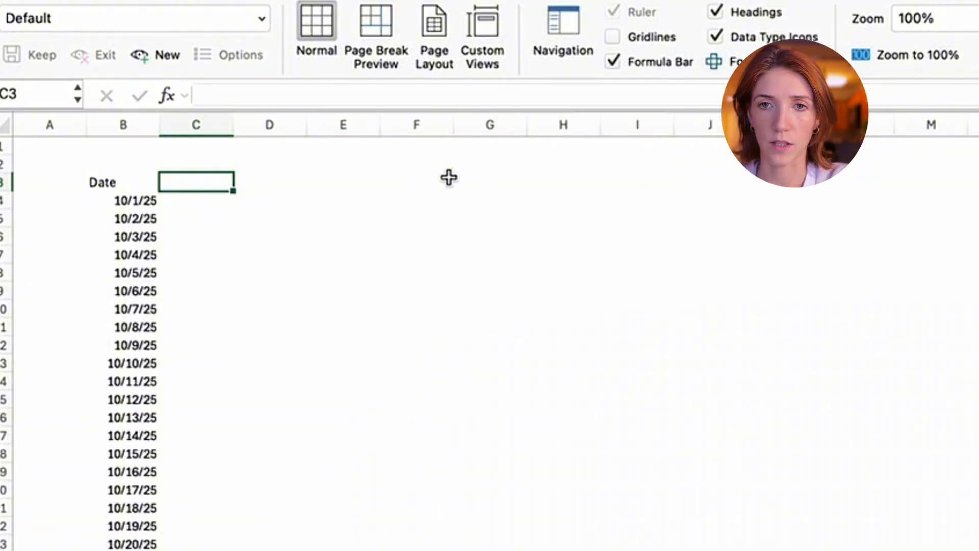
pyautogui.write('Mood')
pyautogui.press('Tab')
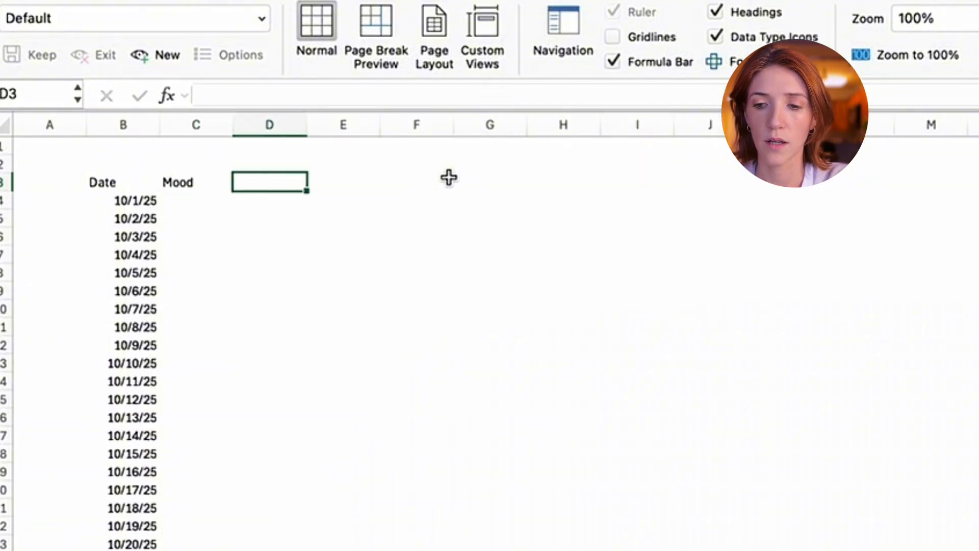
# - Enter the column header Energy Level in D3
pyautogui.write('Ene')
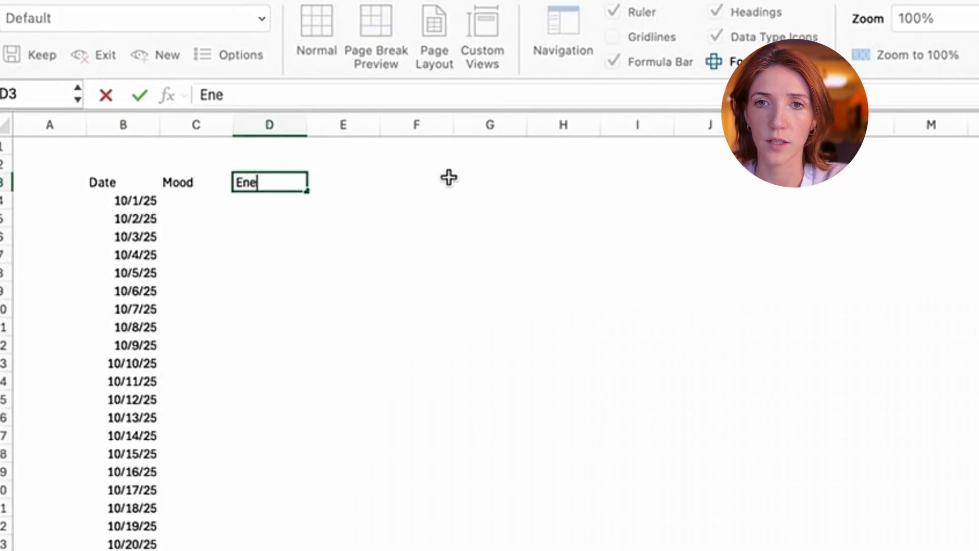
pyautogui.write('rgy Level')
pyautogui.press('Return')
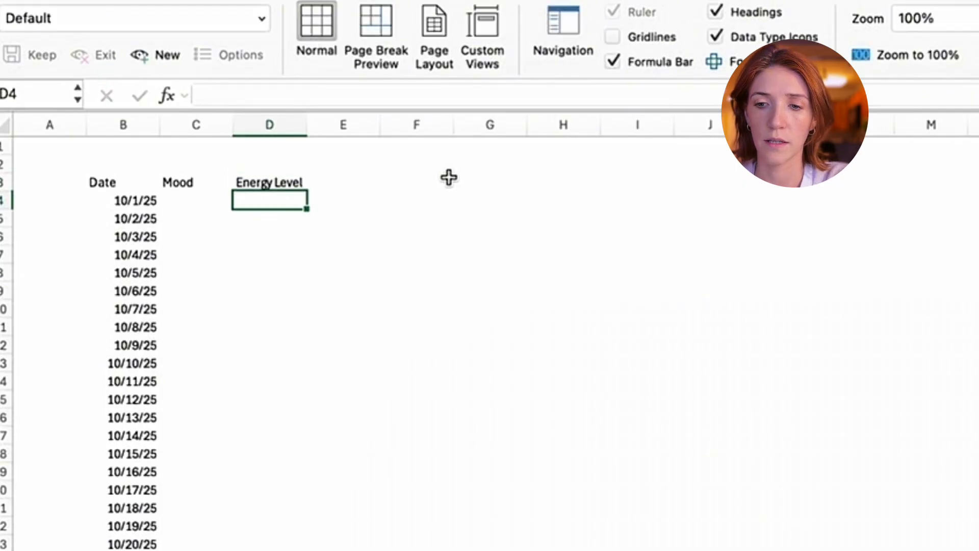
# - Enter the column header Sleep (Night Before) in E3
pyautogui.press('Up')
pyautogui.press('Right')
pyautogui.write('Sleep')
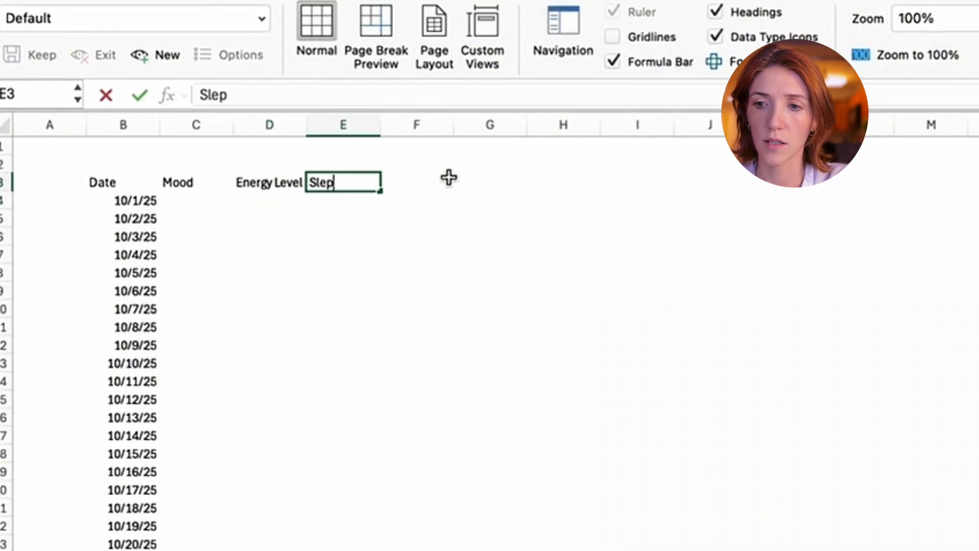
pyautogui.write(' (')
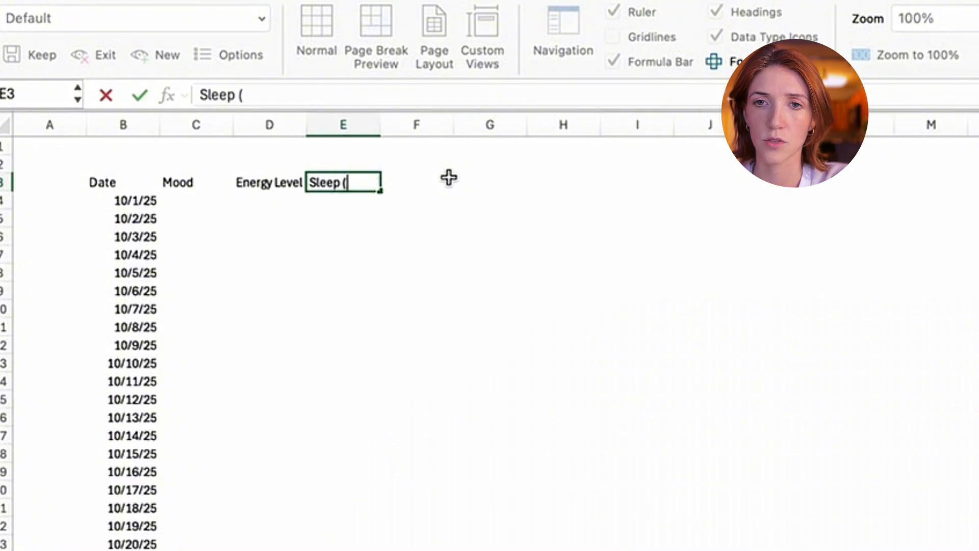
pyautogui.write('Night Be')
pyautogui.write('fpr')
pyautogui.press('BackSpace')
pyautogui.write('pr')
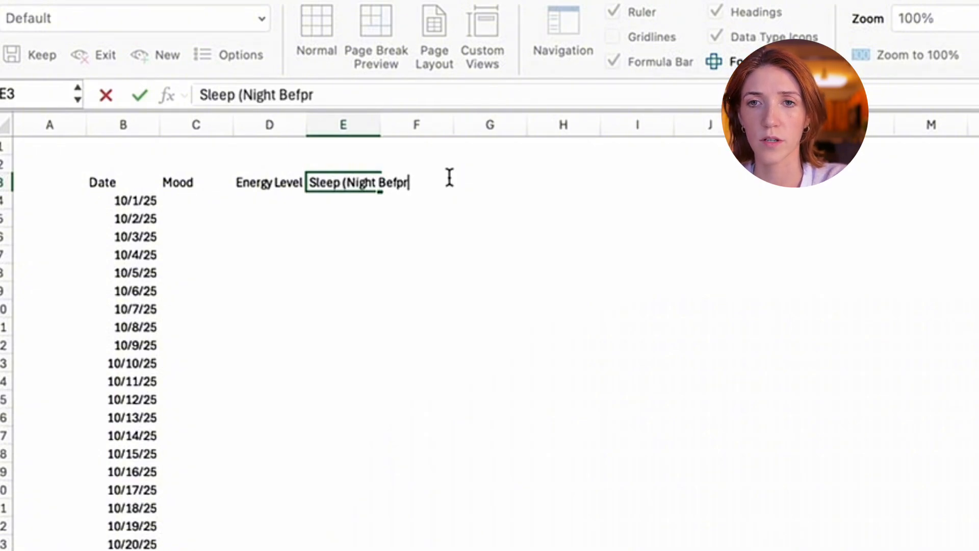
pyautogui.press('Return')
# - Enter the column header Appetite in F3, correcting its spelling
pyautogui.press('Right')
pyautogui.write('a')
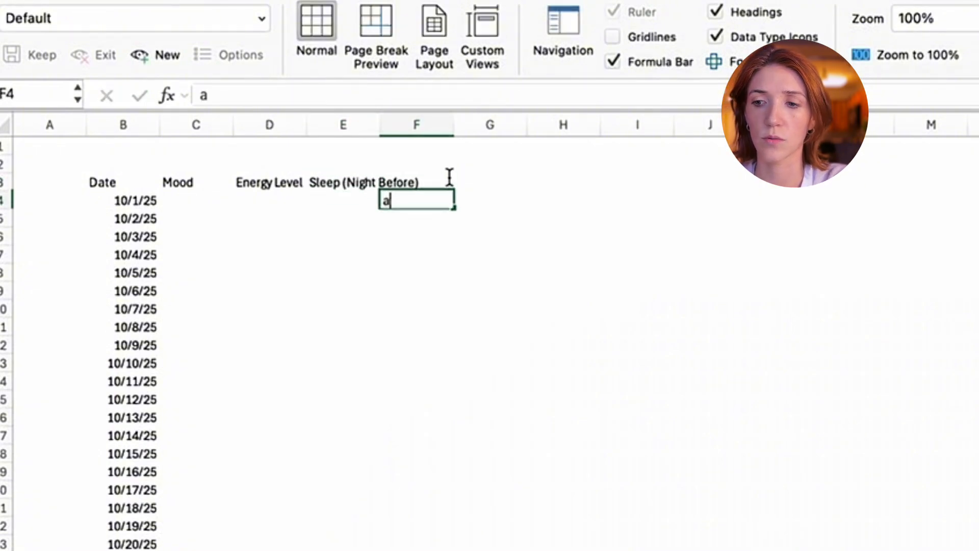
pyautogui.press('BackSpace')
pyautogui.click(449, 176)
pyautogui.write('Appeetite')
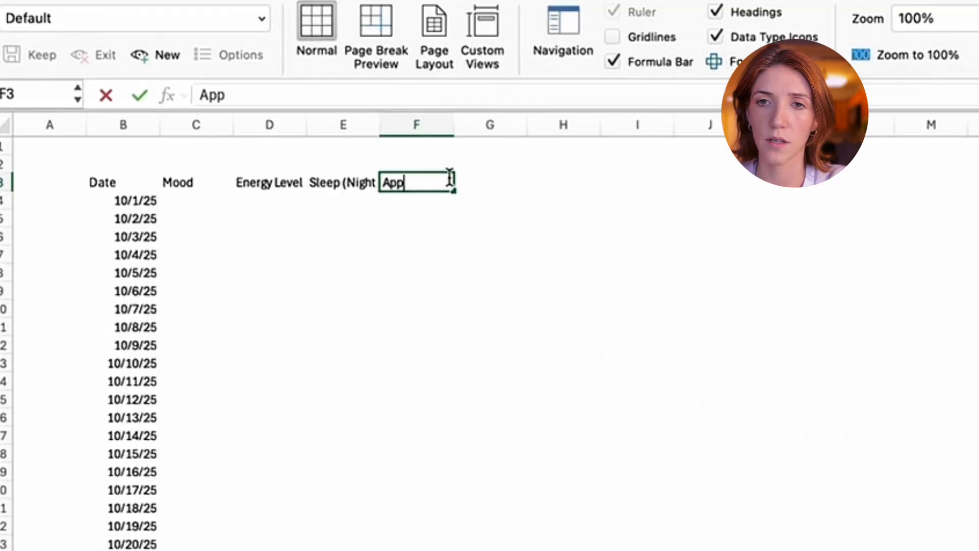
pyautogui.press('Return')
pyautogui.doubleClick(449, 177)
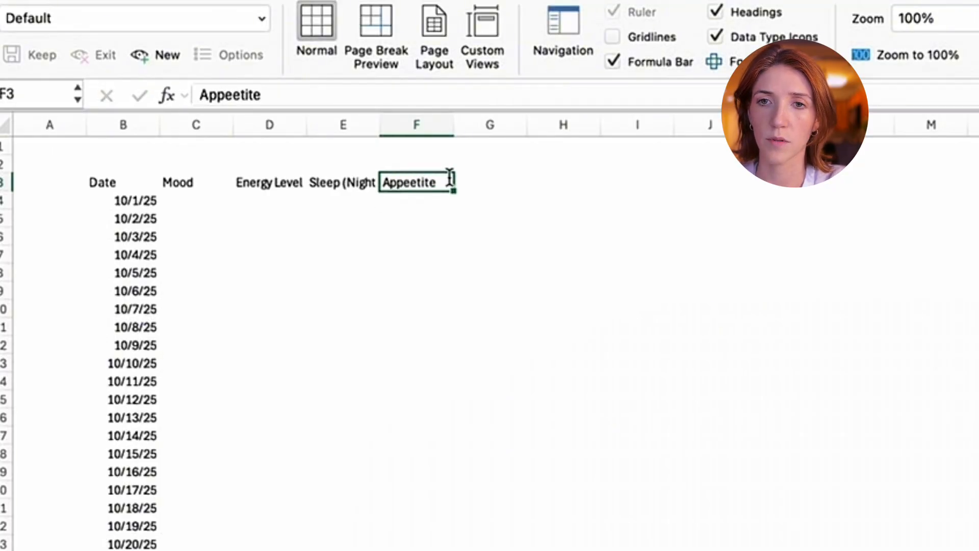
pyautogui.press('BackSpace')
pyautogui.press('BackSpace')
pyautogui.press('BackSpace')
pyautogui.press('BackSpace')
pyautogui.press('BackSpace')
pyautogui.write('tite')
pyautogui.press('Return')
# - Enter the column header Notes in G3
pyautogui.click(449, 177)
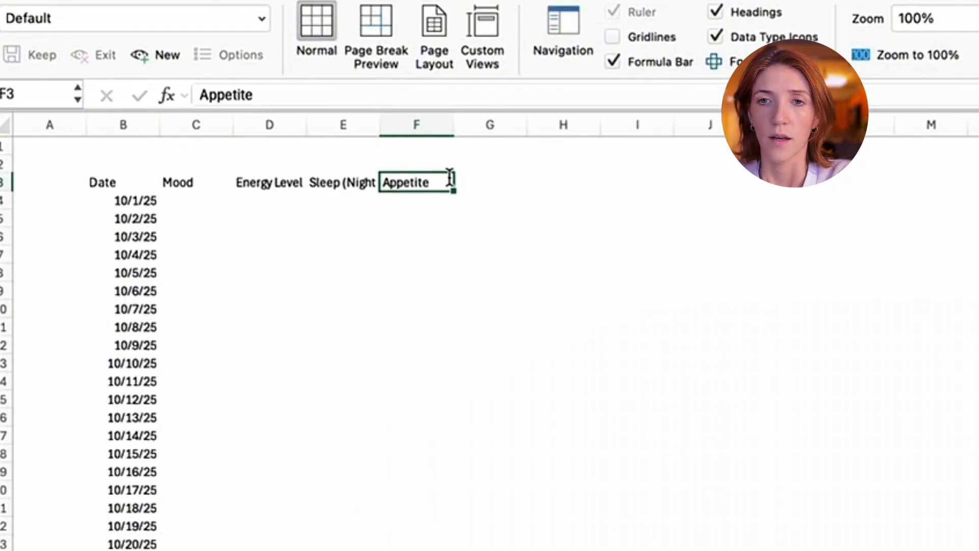
pyautogui.press('Right')
pyautogui.write('Notes')
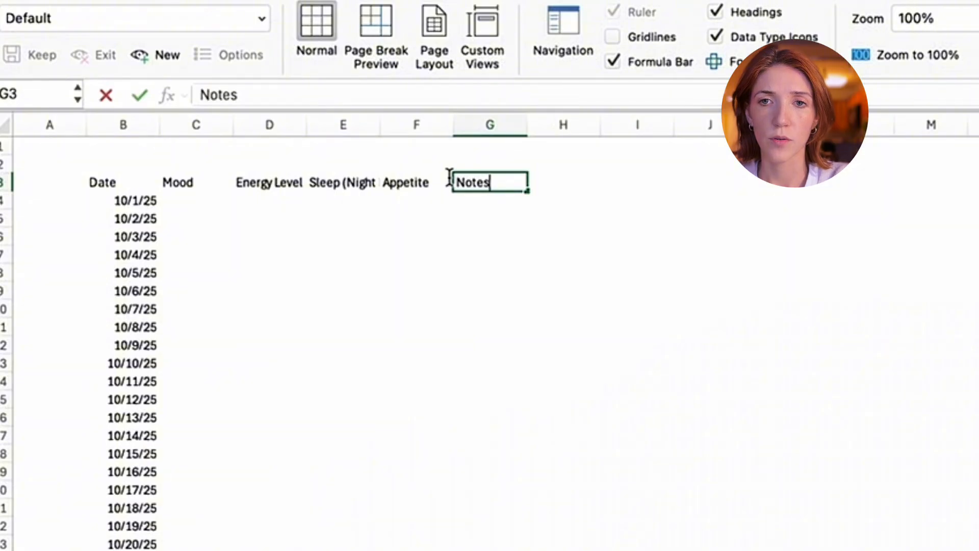
pyautogui.press('Return')
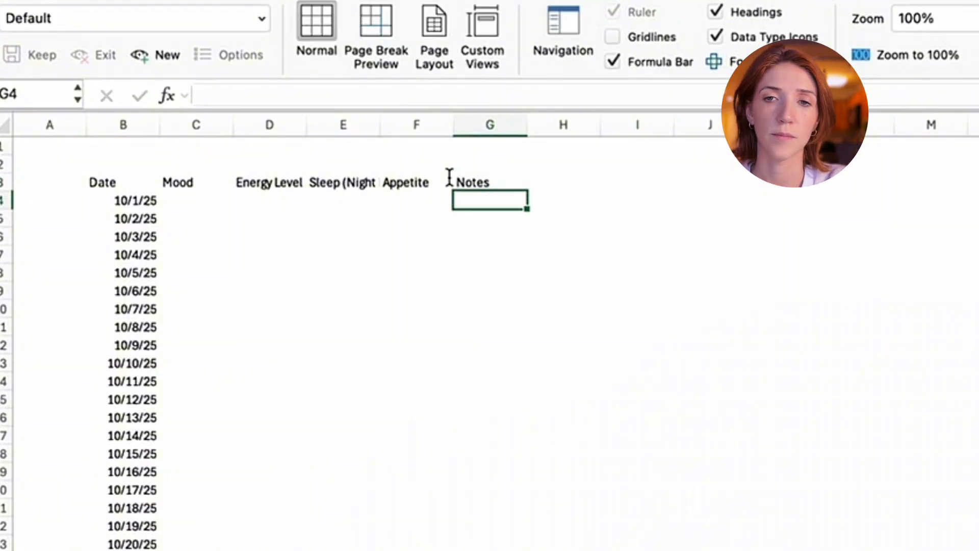
# - Auto-fit the widths of columns D through G to their header text
pyautogui.click(373, 145)
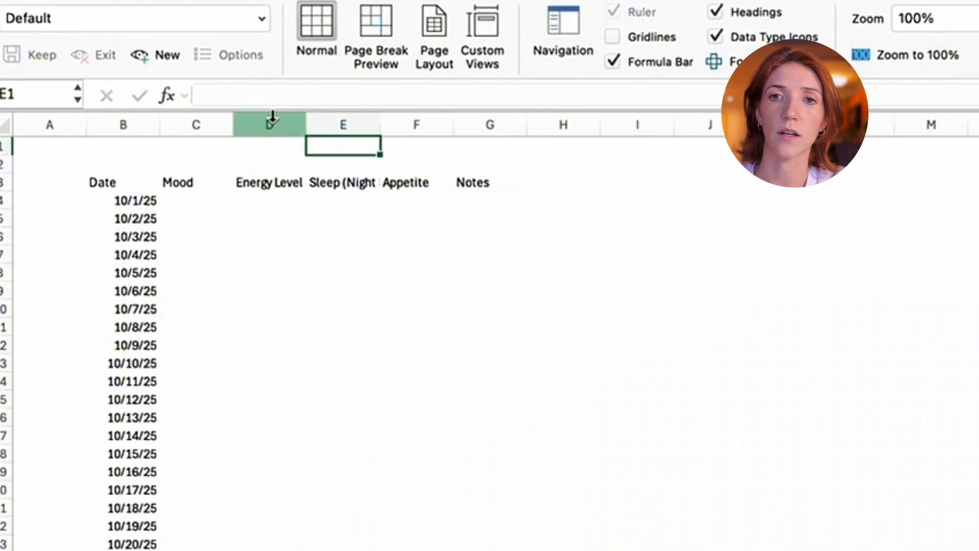
pyautogui.click(282, 198)
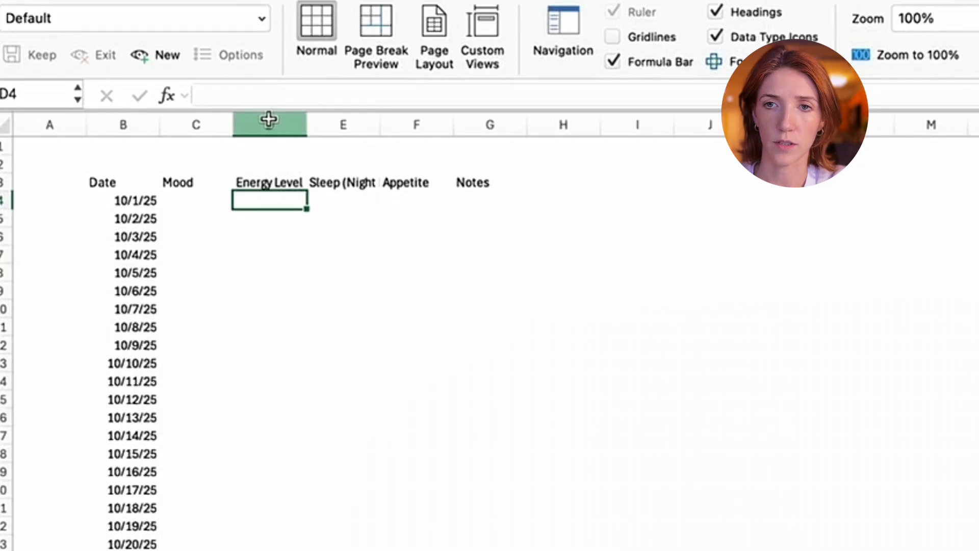
pyautogui.moveTo(269, 119); pyautogui.dragTo(489, 116)
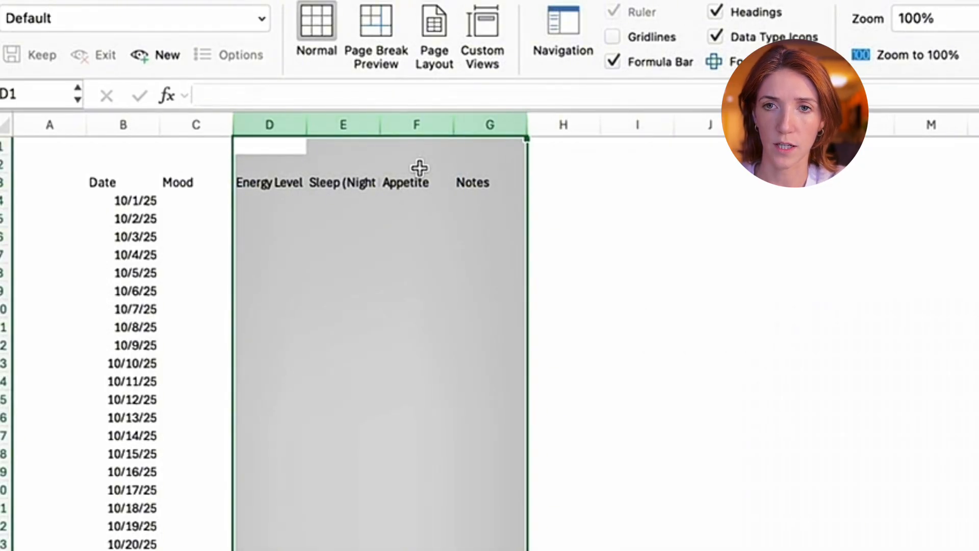
pyautogui.doubleClick(453, 126)
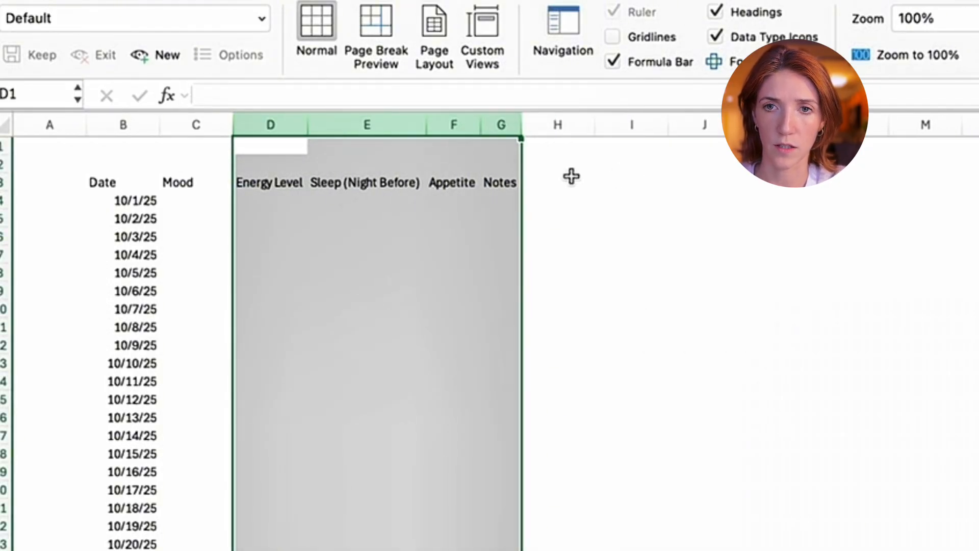
# - Widen columns D through G a little so the headers from Energy Level to Notes have more space between them
pyautogui.click(459, 198)
pyautogui.click(385, 183)
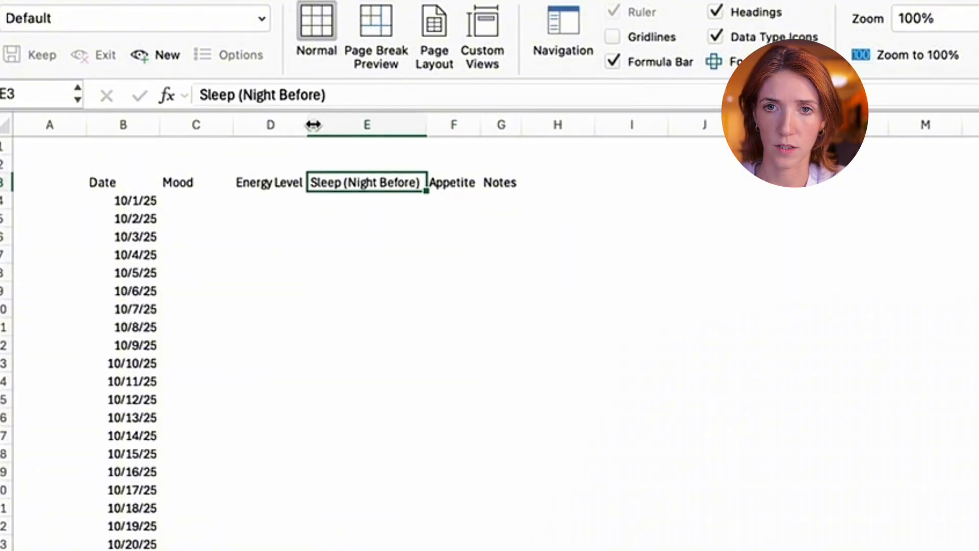
pyautogui.moveTo(313, 124); pyautogui.dragTo(344, 124)
pyautogui.moveTo(518, 124); pyautogui.dragTo(627, 125)
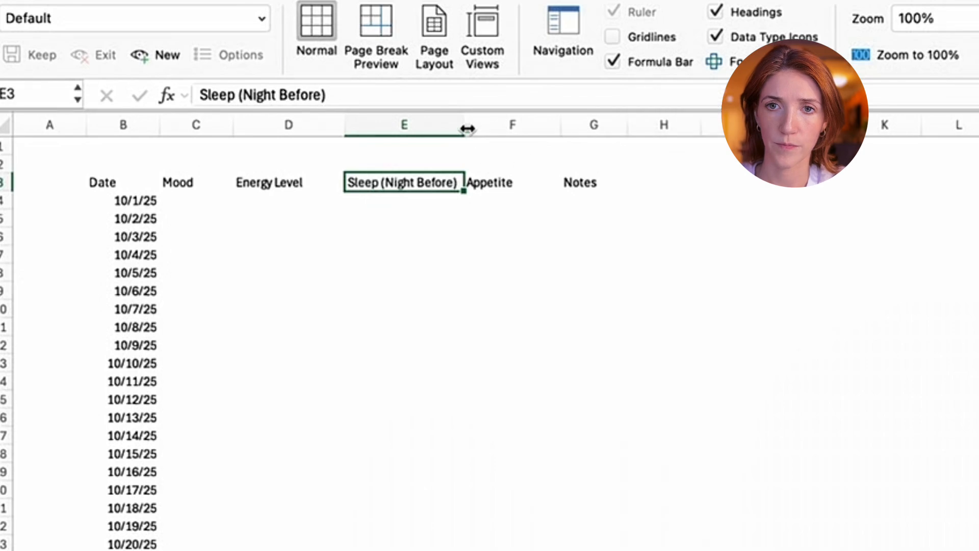
pyautogui.moveTo(468, 129); pyautogui.dragTo(471, 129)
pyautogui.click(459, 295)
# - Add a second line reading "(5=Best, 1=Worst)" under Energy Level in the D3 header
pyautogui.click(291, 187)
pyautogui.click(213, 188)
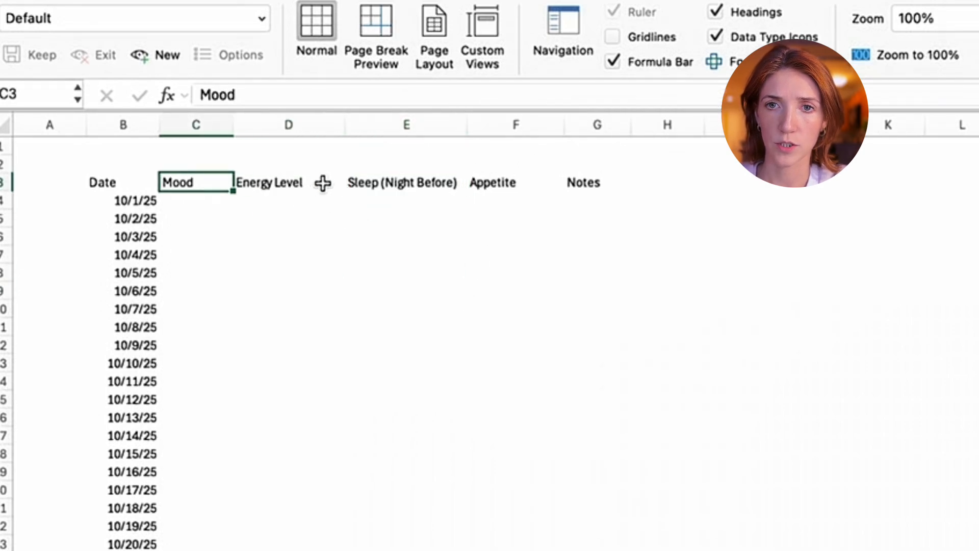
pyautogui.click(322, 183)
pyautogui.click(366, 97)
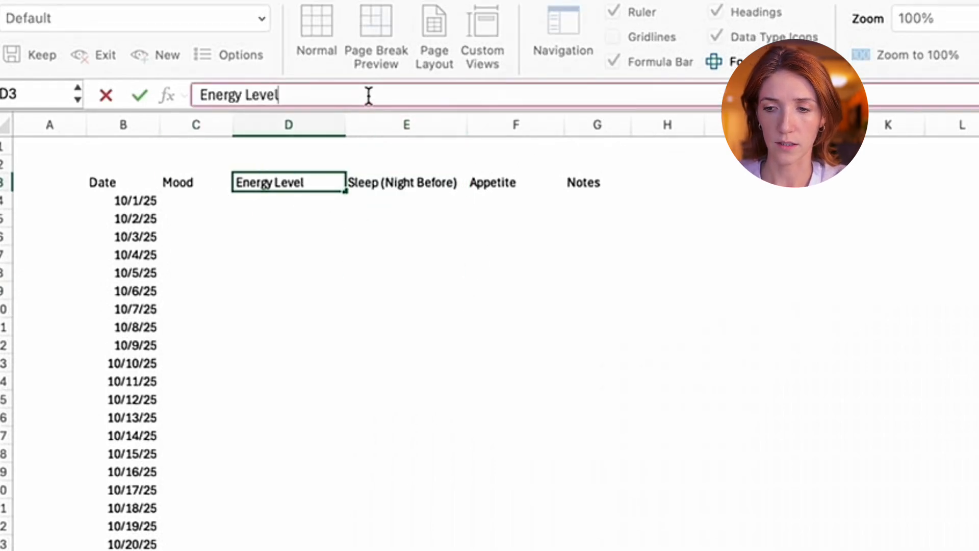
pyautogui.press('BackSpace')
pyautogui.press('BackSpace')
pyautogui.press('BackSpace')
pyautogui.press('BackSpace')
pyautogui.press('BackSpace')
pyautogui.press('BackSpace')
pyautogui.press('BackSpace')
pyautogui.press('BackSpace')
pyautogui.press('BackSpace')
pyautogui.press('BackSpace')
pyautogui.press('BackSpace')
pyautogui.press('BackSpace')
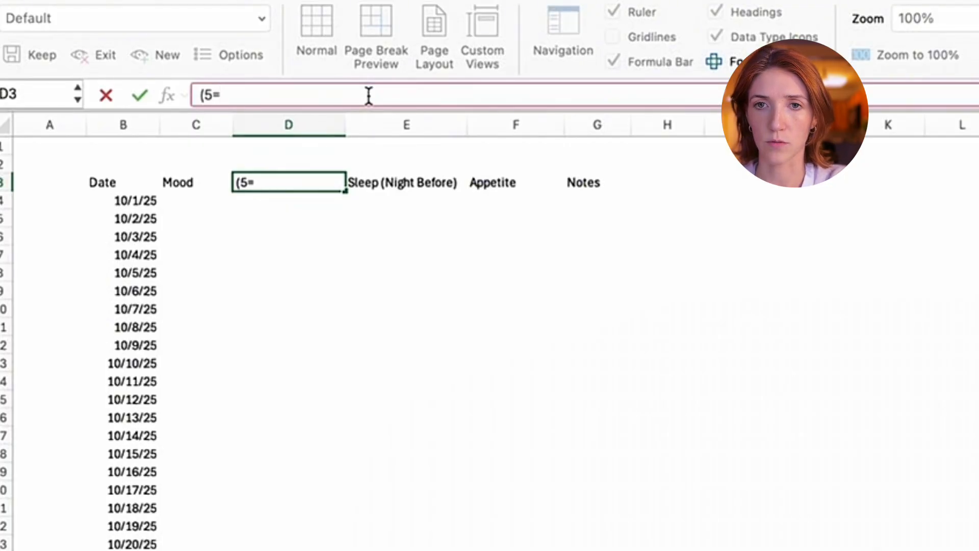
pyautogui.write('B')
pyautogui.press('BackSpace')
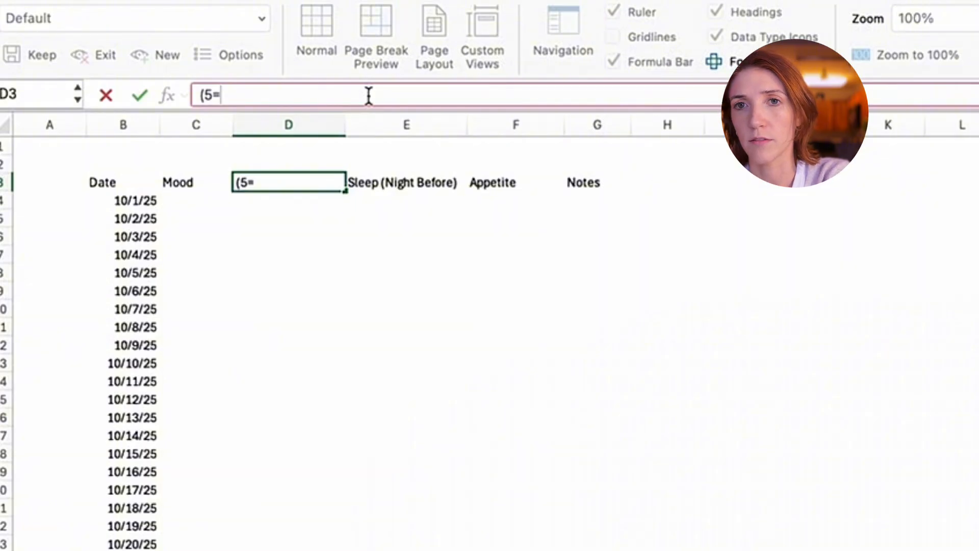
pyautogui.write('Best')
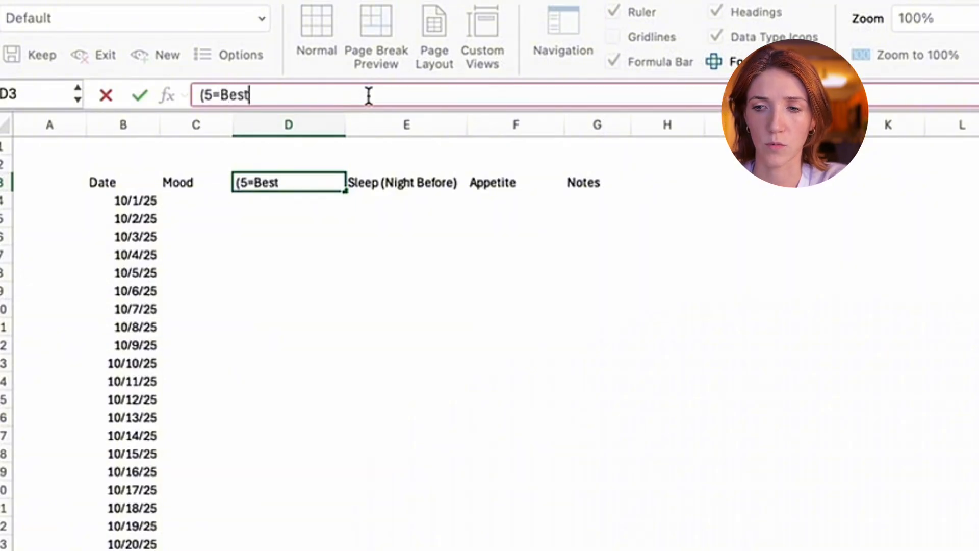
pyautogui.write(', 1=Worst')
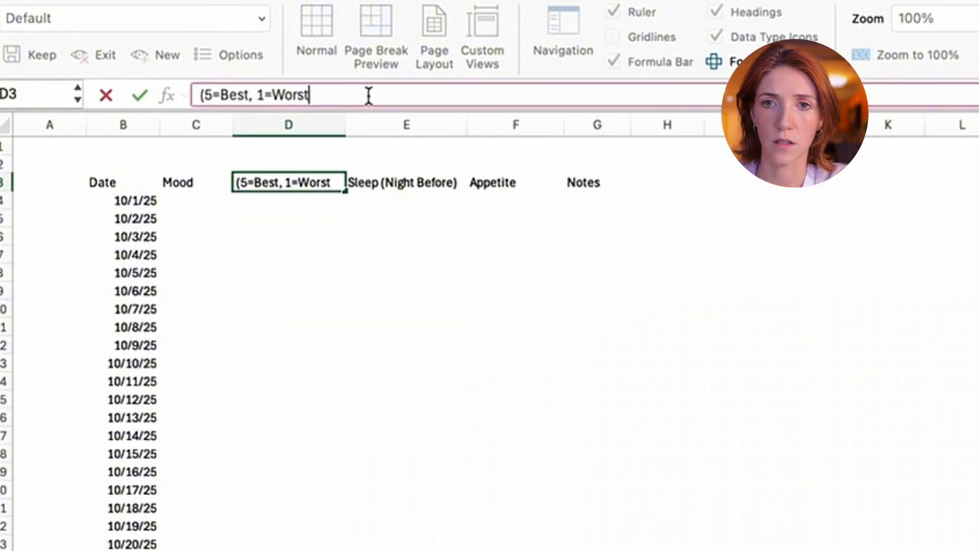
pyautogui.write(')')
pyautogui.press('Return')
pyautogui.click(396, 183)
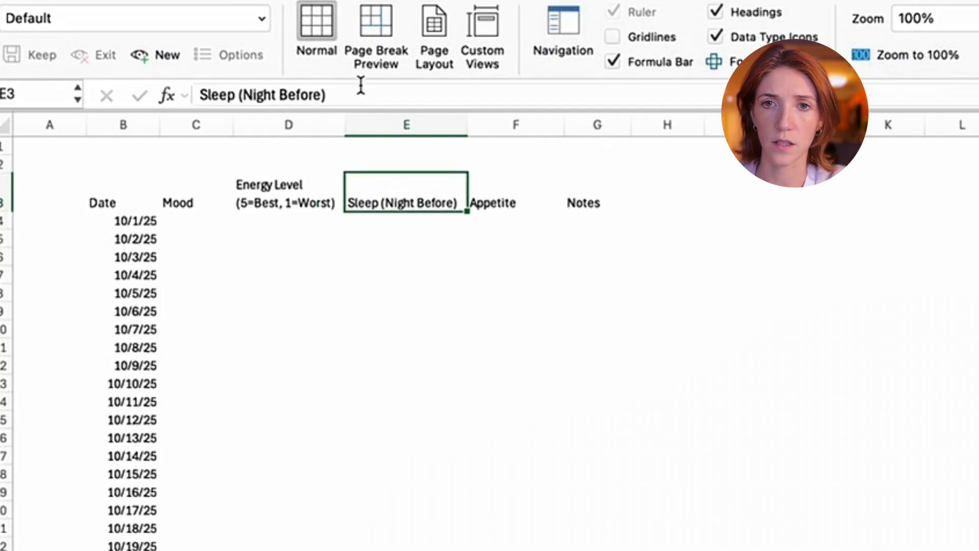
# - Expand the formula bar and reword the scale note in the D3 header to "(5=High, 1=Low)"
pyautogui.click(301, 185)
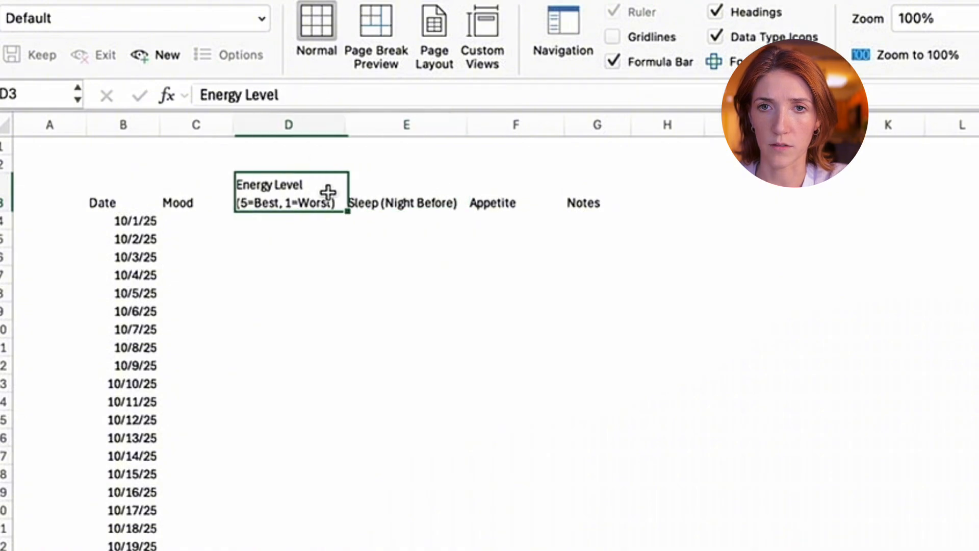
pyautogui.click(315, 101)
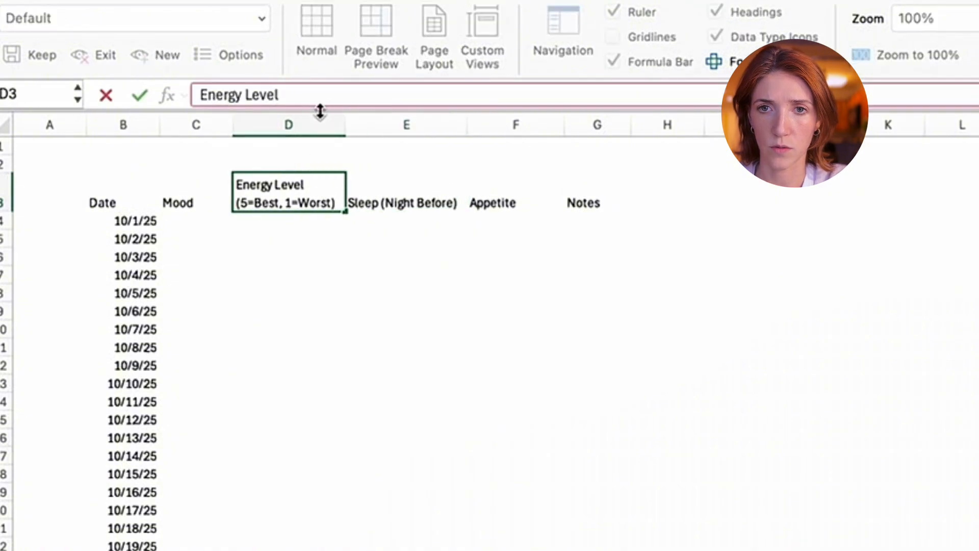
pyautogui.moveTo(320, 111); pyautogui.dragTo(321, 152)
pyautogui.moveTo(248, 117); pyautogui.dragTo(228, 116)
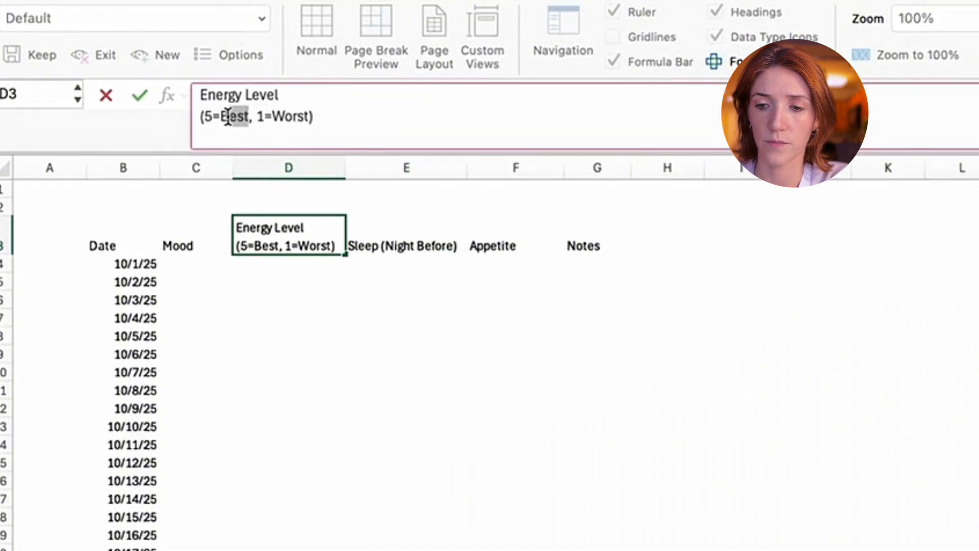
pyautogui.write('High')
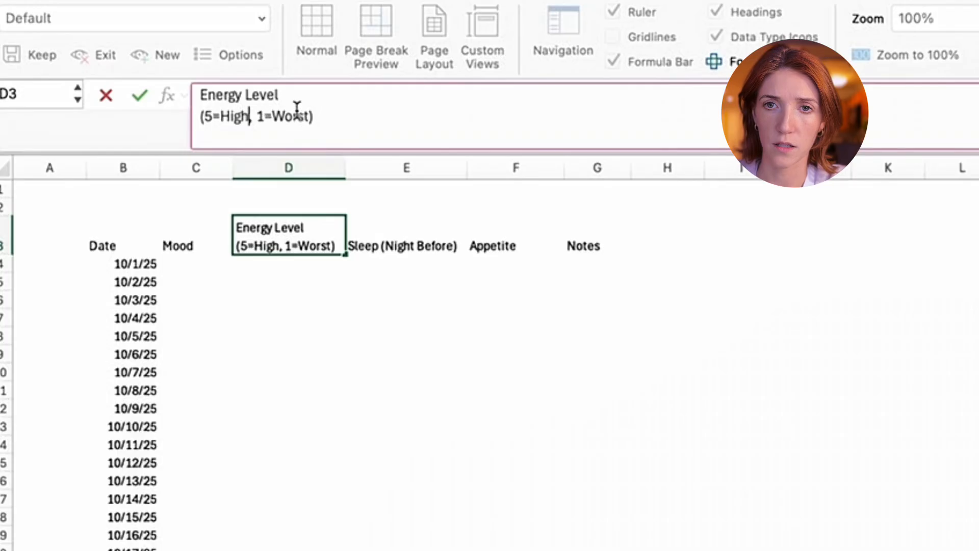
pyautogui.moveTo(308, 116); pyautogui.dragTo(275, 116)
pyautogui.write('Low')
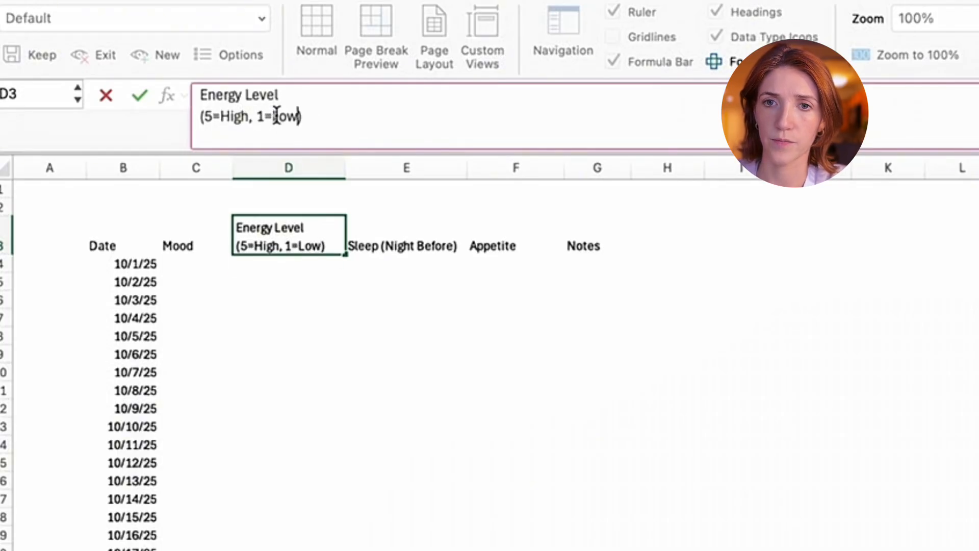
pyautogui.press('Return')
pyautogui.press('Return')
# - Add a second line reading "(5=Best,1=Low)" under Sleep (Night Before) in the E3 header
pyautogui.press('Up')
pyautogui.press('Up')
pyautogui.press('Right')
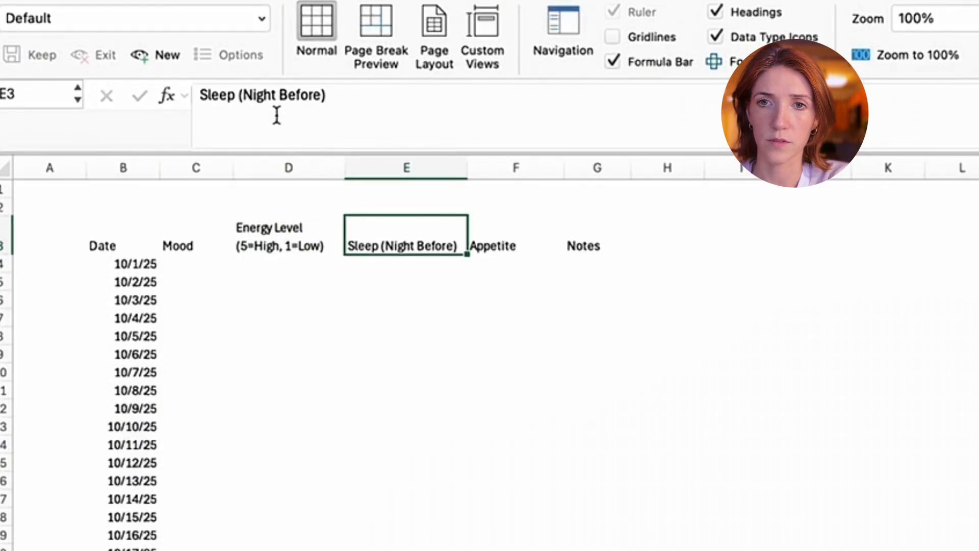
pyautogui.click(376, 121)
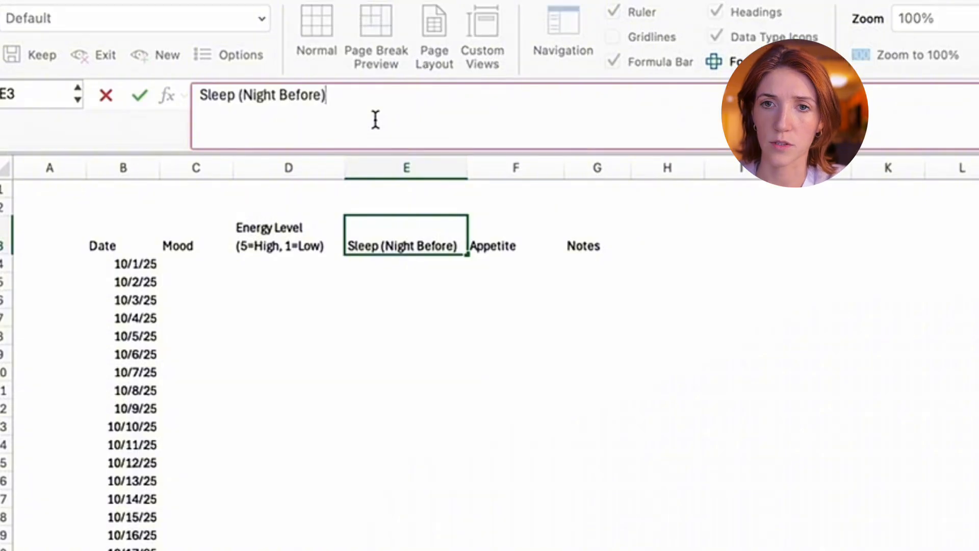
pyautogui.hotkey('alt', 'Return')
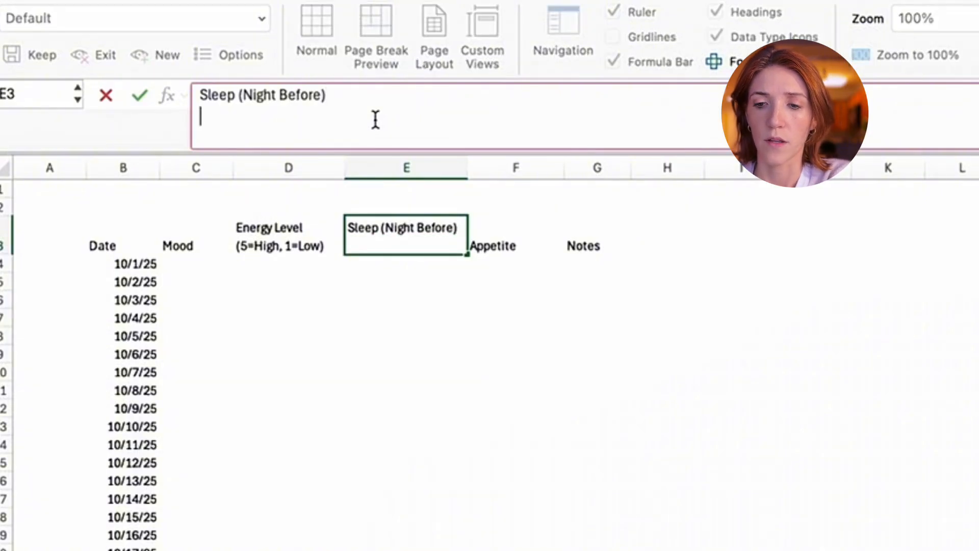
pyautogui.write('(5=')
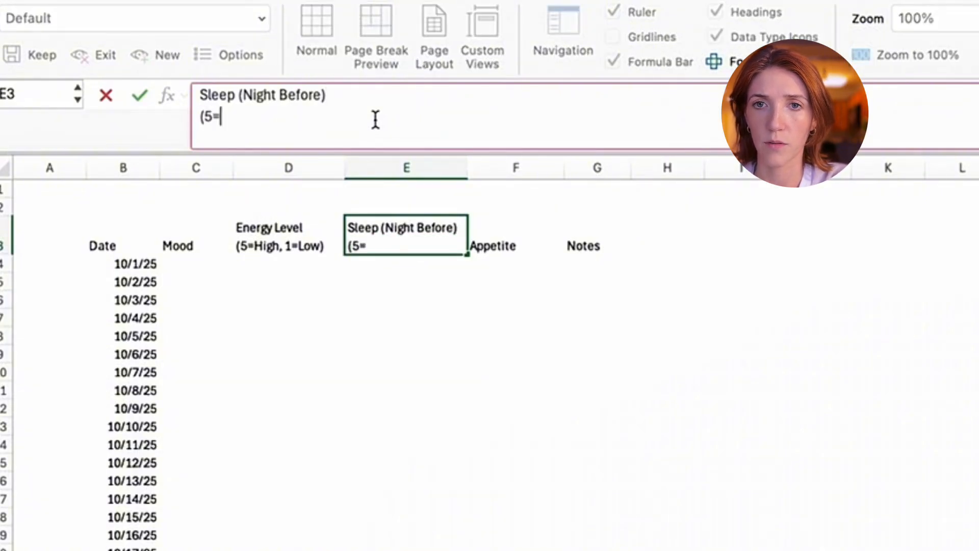
pyautogui.write('Best, 1=')
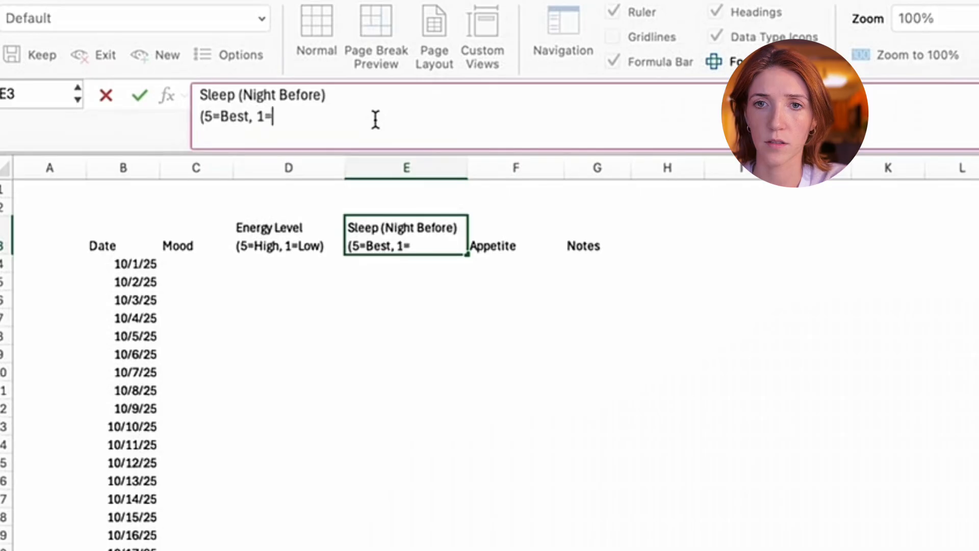
pyautogui.press('BackSpace')
pyautogui.press('BackSpace')
pyautogui.press('BackSpace')
pyautogui.write('1')
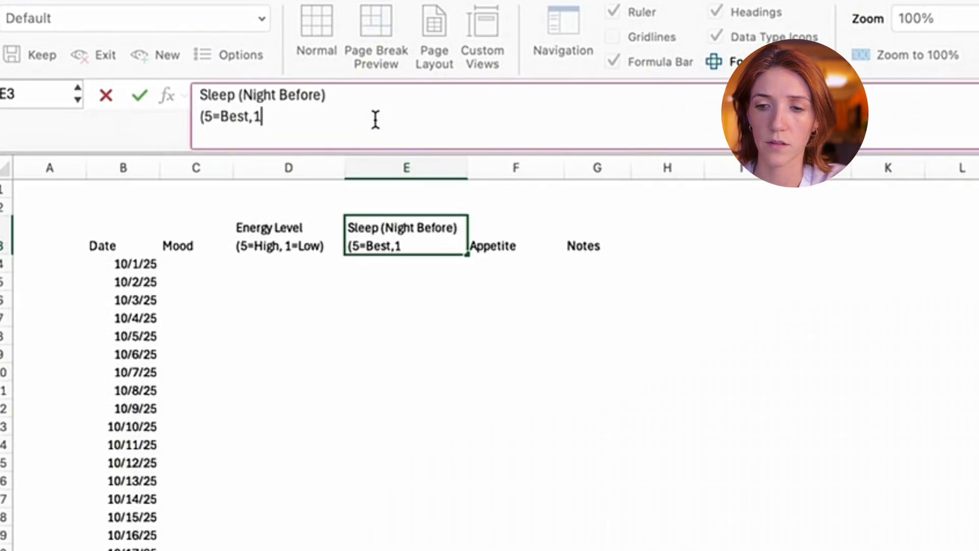
pyautogui.write('=Low)')
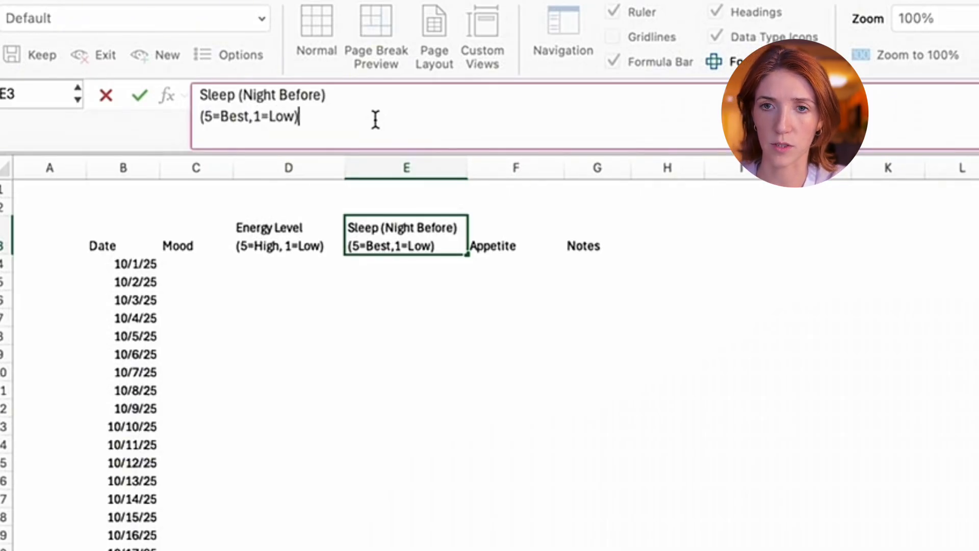
pyautogui.press('Return')
# - Add a second line reading "(5=High,1=Low)" under Appetite in the F3 header
pyautogui.press('Up')
pyautogui.press('Right')
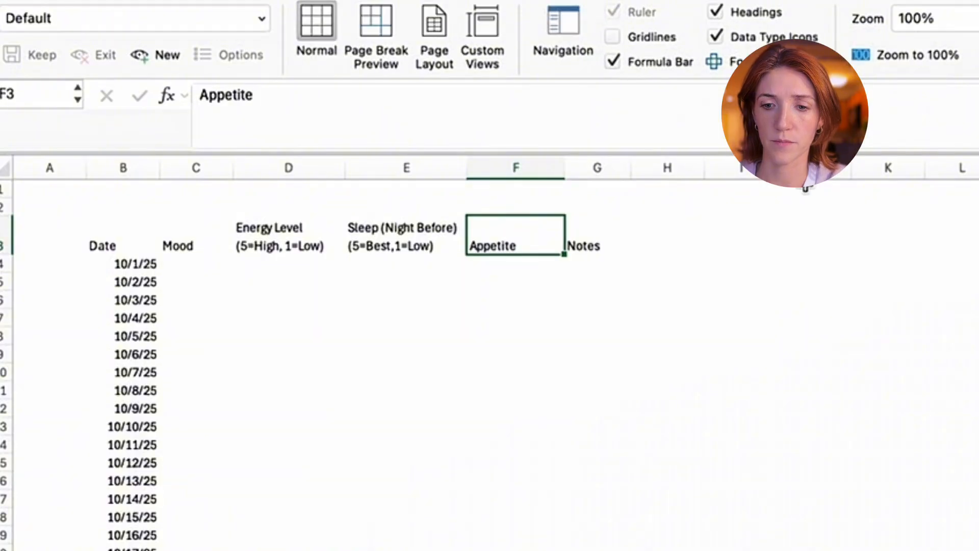
pyautogui.hotkey('alt', 'Return')
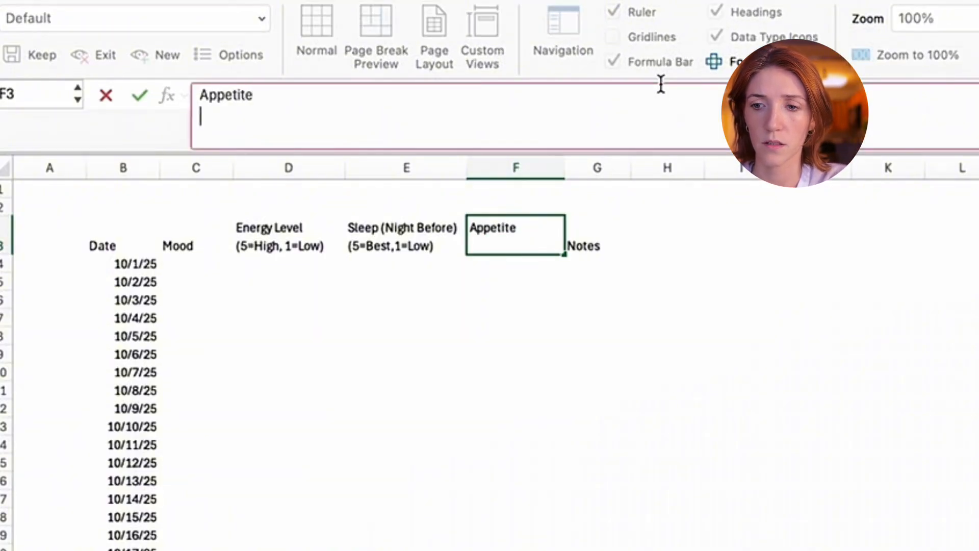
pyautogui.write(')')
pyautogui.press('BackSpace')
pyautogui.write('(')
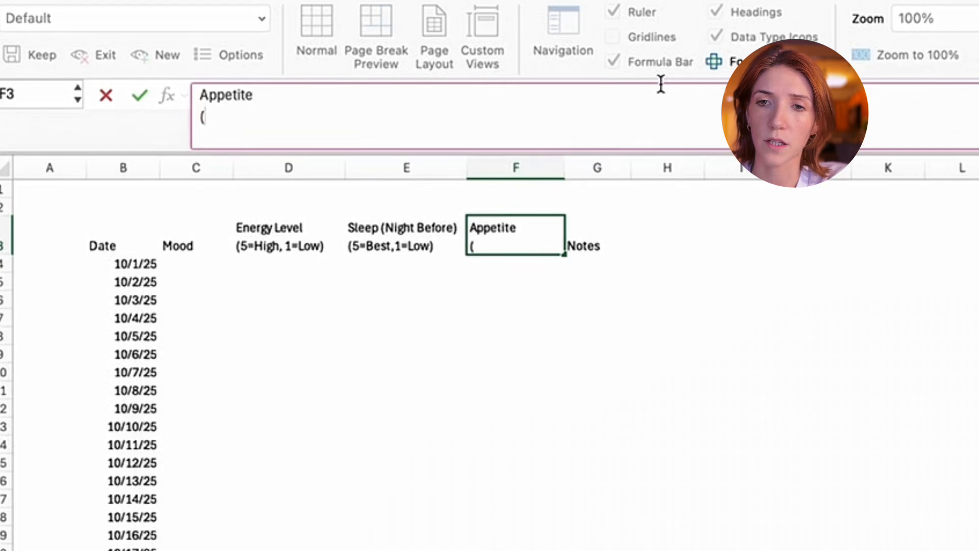
pyautogui.write('5=High')
pyautogui.press('BackSpace')
pyautogui.press('BackSpace')
pyautogui.press('BackSpace')
pyautogui.press('BackSpace')
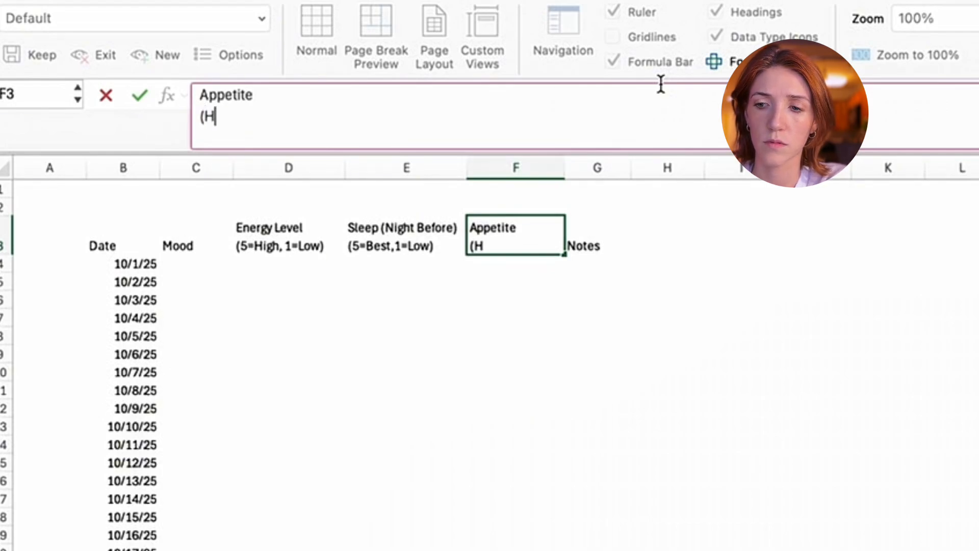
pyautogui.write('5=Hi')
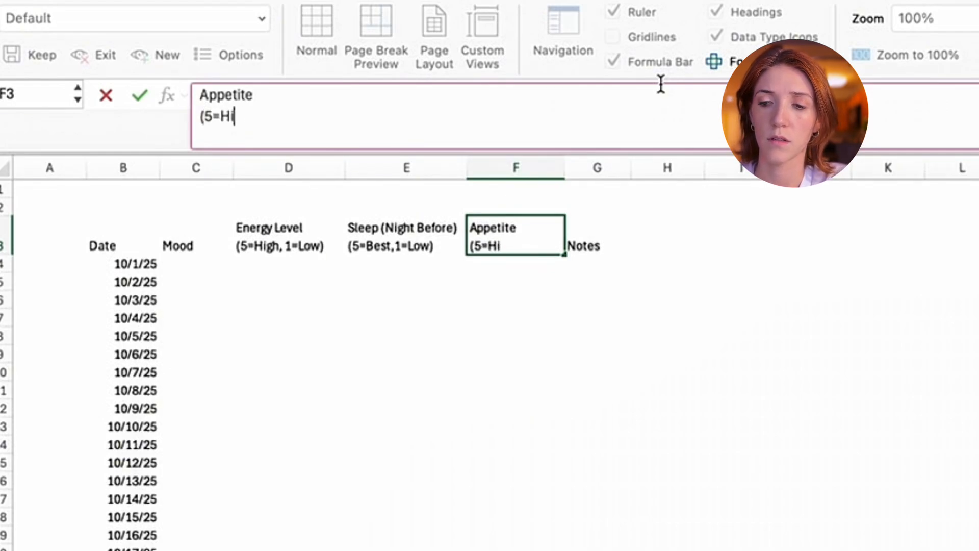
pyautogui.write('gh,1=L')
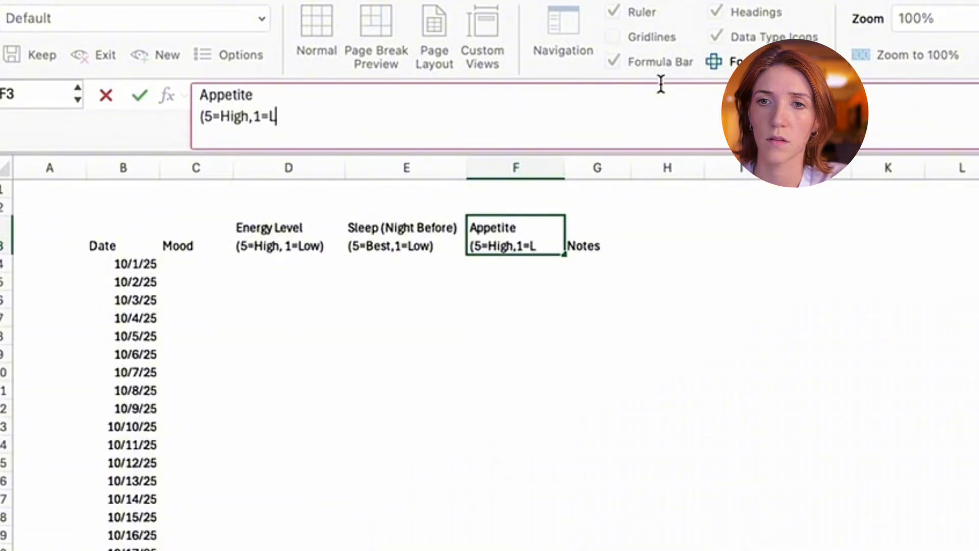
pyautogui.write('ow')
pyautogui.press('Return')
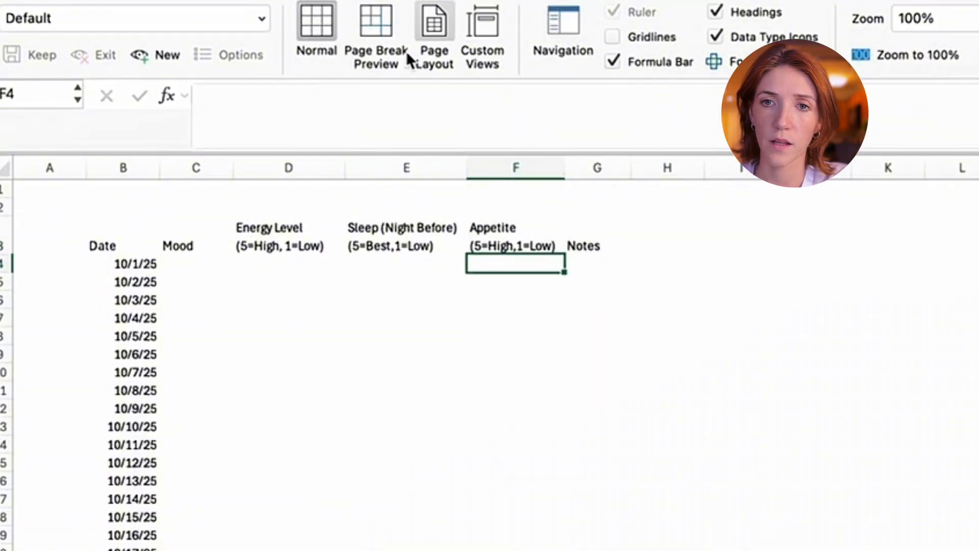
# - Widen columns E and F slightly so the Sleep and Appetite headers have more room
pyautogui.moveTo(466, 162); pyautogui.dragTo(472, 162)
pyautogui.moveTo(569, 162); pyautogui.dragTo(587, 161)
pyautogui.click(951, 280)
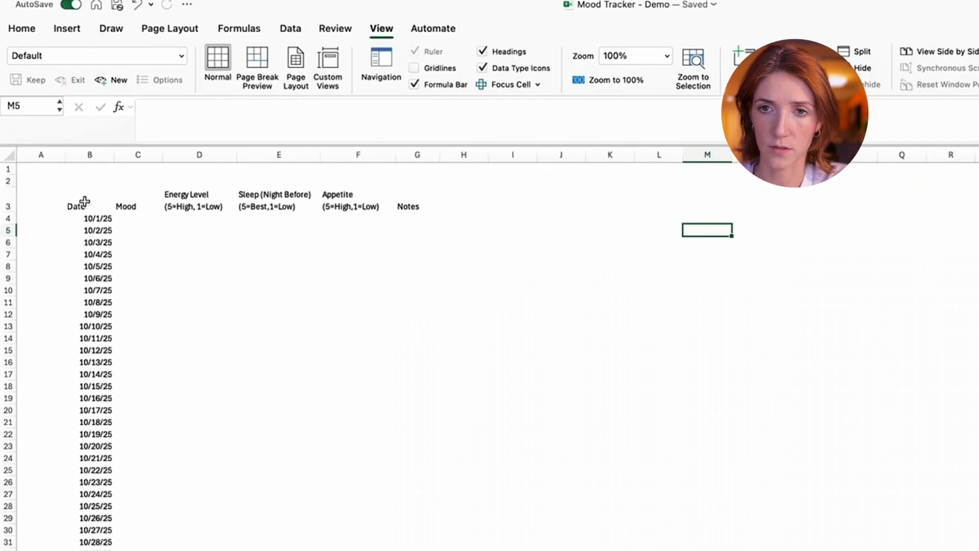
# - Make the header row B3:G3 bold
pyautogui.moveTo(84, 202); pyautogui.dragTo(415, 204)
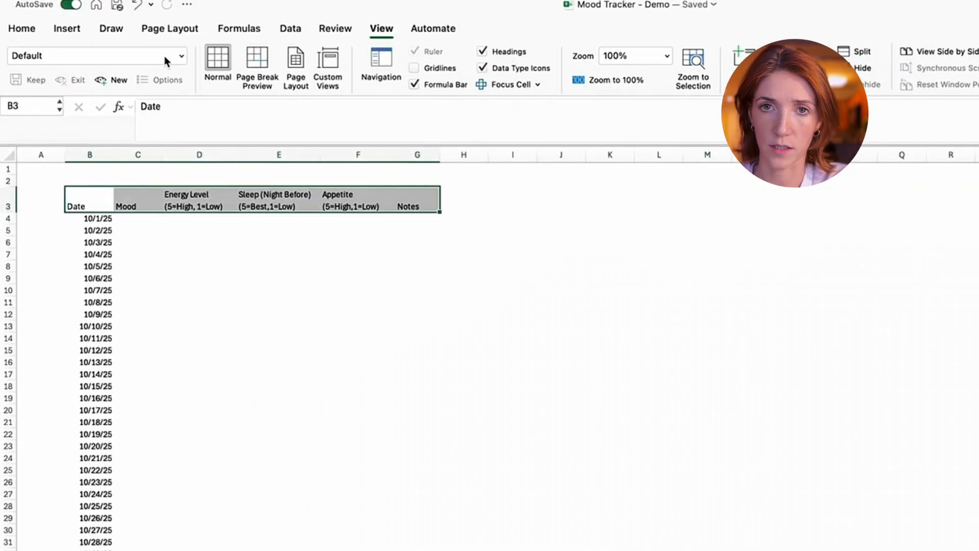
pyautogui.click(22, 28)
pyautogui.click(120, 79)
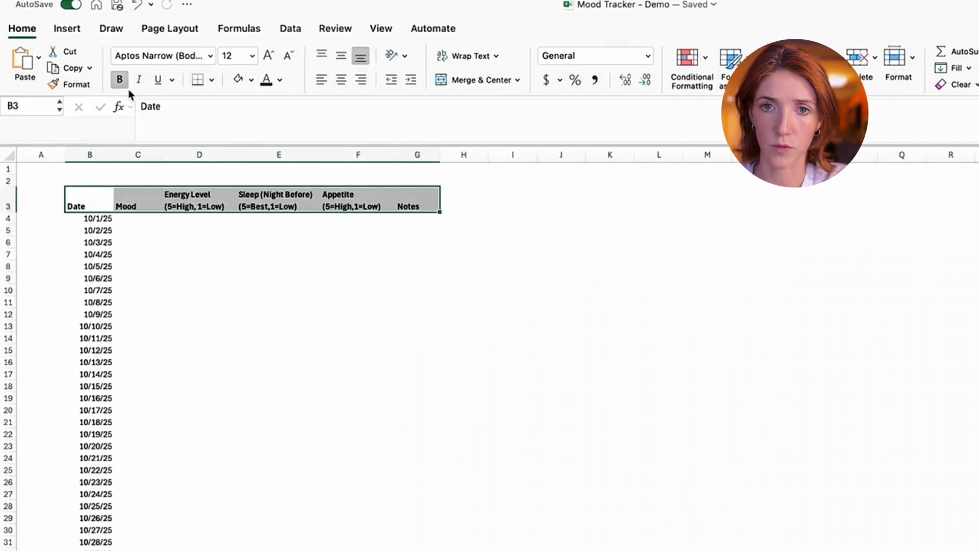
pyautogui.click(278, 433)
# - Make all the dates in column B bold, from 10/1/25 through 10/31/25
pyautogui.click(98, 220)
pyautogui.press('super+shift+Down')
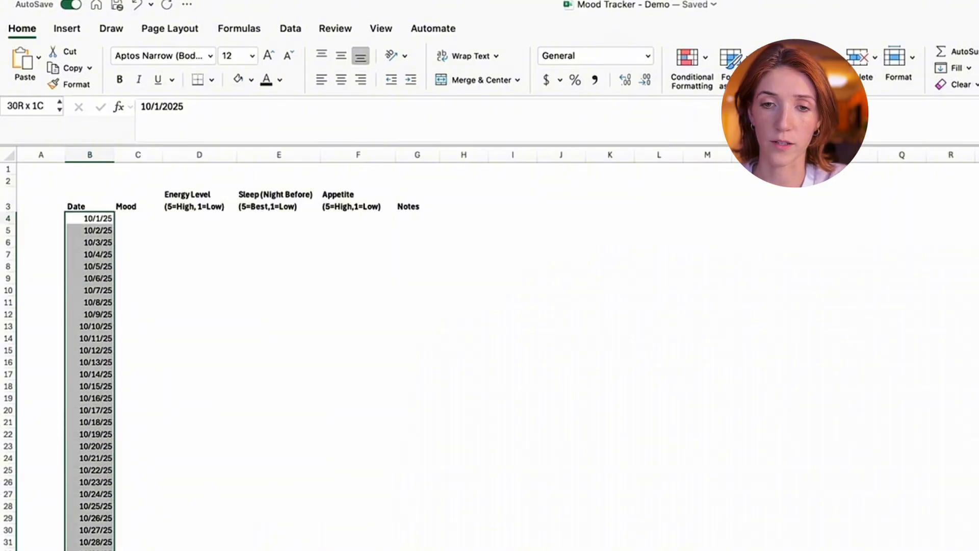
pyautogui.press('super+Down')
pyautogui.press('super+shift+Up')
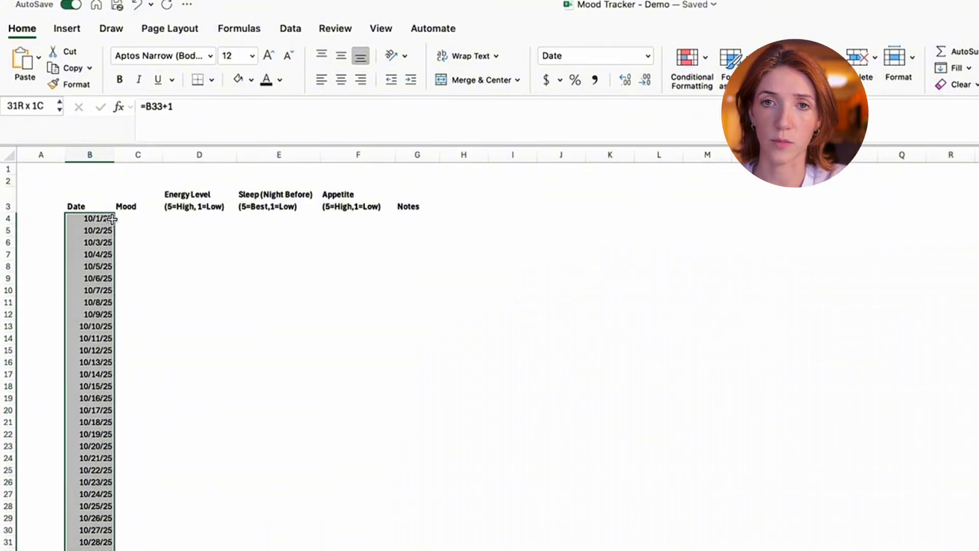
pyautogui.click(464, 529)
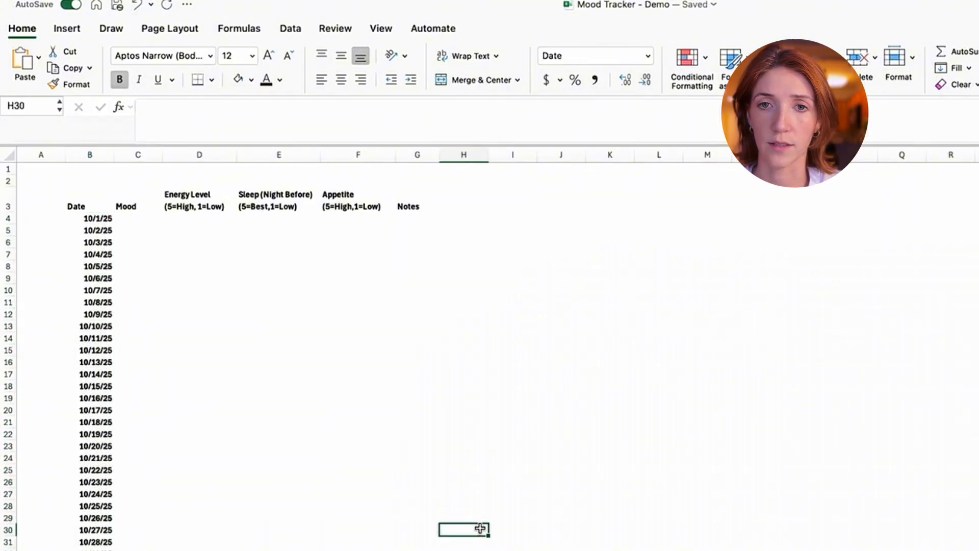
# - Center the header texts in B3:G3 both vertically and horizontally
pyautogui.moveTo(83, 211); pyautogui.dragTo(416, 208)
pyautogui.click(341, 56)
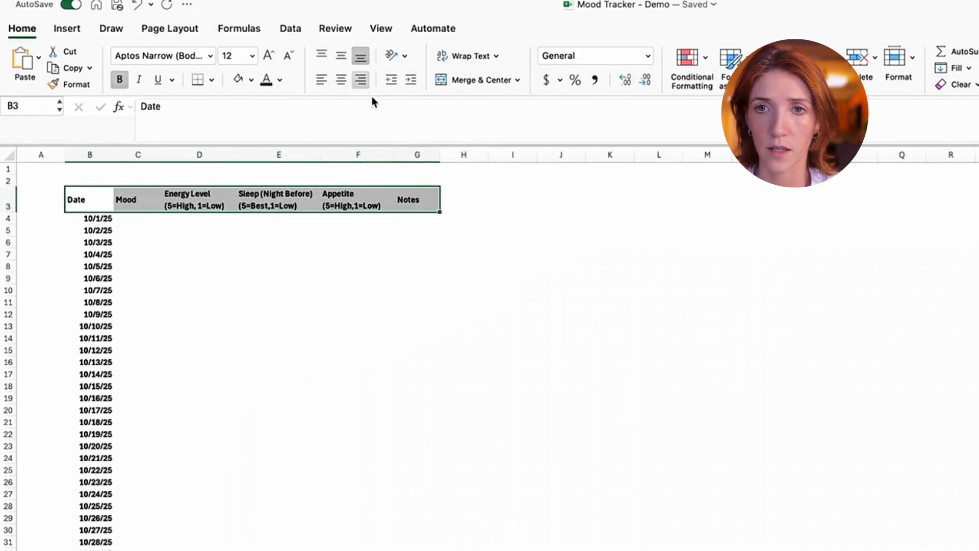
pyautogui.click(341, 79)
pyautogui.click(658, 546)
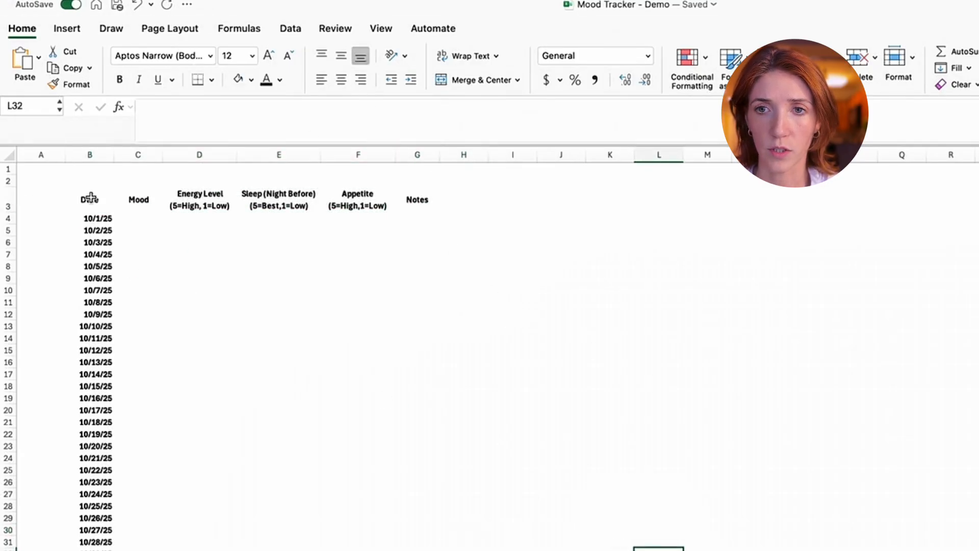
# - Apply All Borders to the whole tracker table, B3:G34
pyautogui.moveTo(90, 199); pyautogui.dragTo(417, 550)
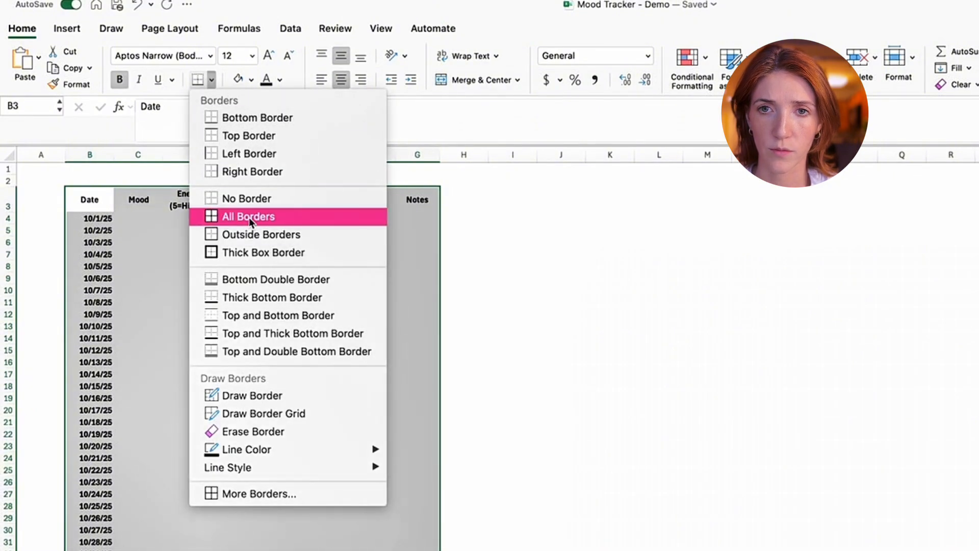
pyautogui.click(249, 216)
pyautogui.click(213, 78)
pyautogui.click(163, 227)
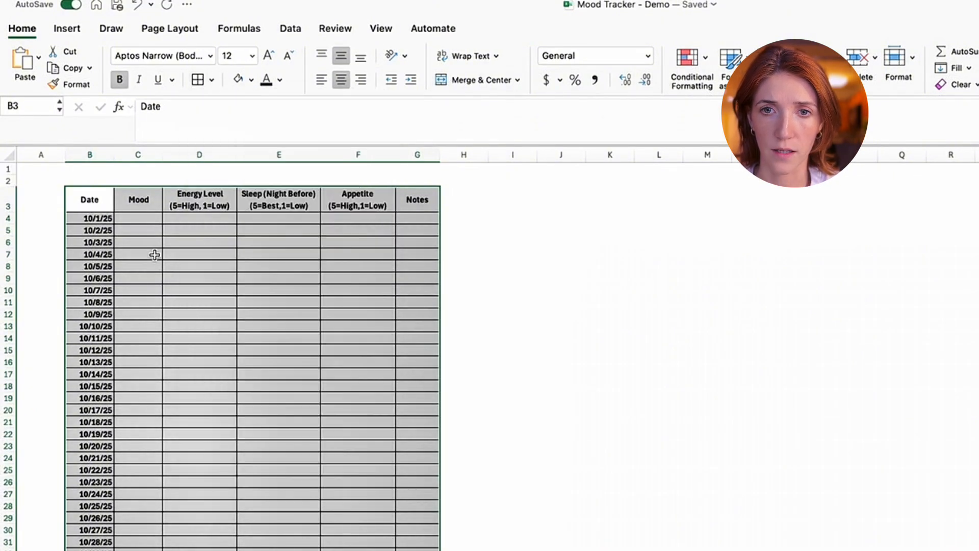
pyautogui.click(182, 221)
# - Fill the header cells from Mood to Notes, and the Date header, with the lightest tint of the theme's dark blue
pyautogui.moveTo(140, 203); pyautogui.dragTo(416, 203)
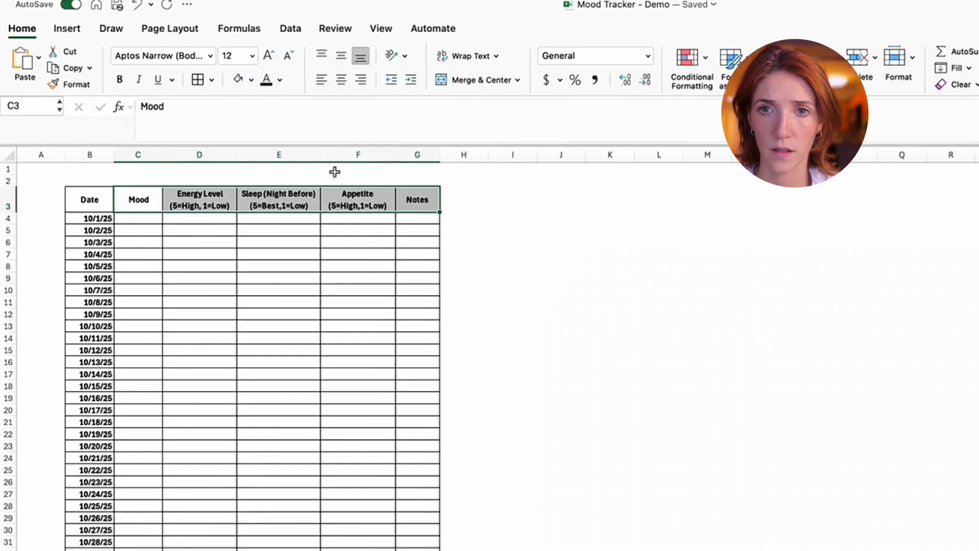
pyautogui.click(251, 80)
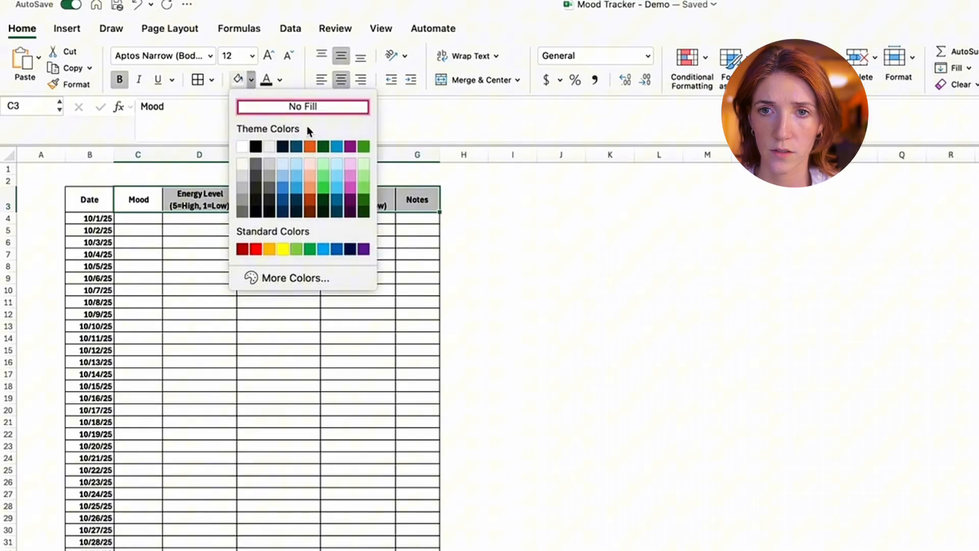
pyautogui.click(283, 164)
pyautogui.click(279, 350)
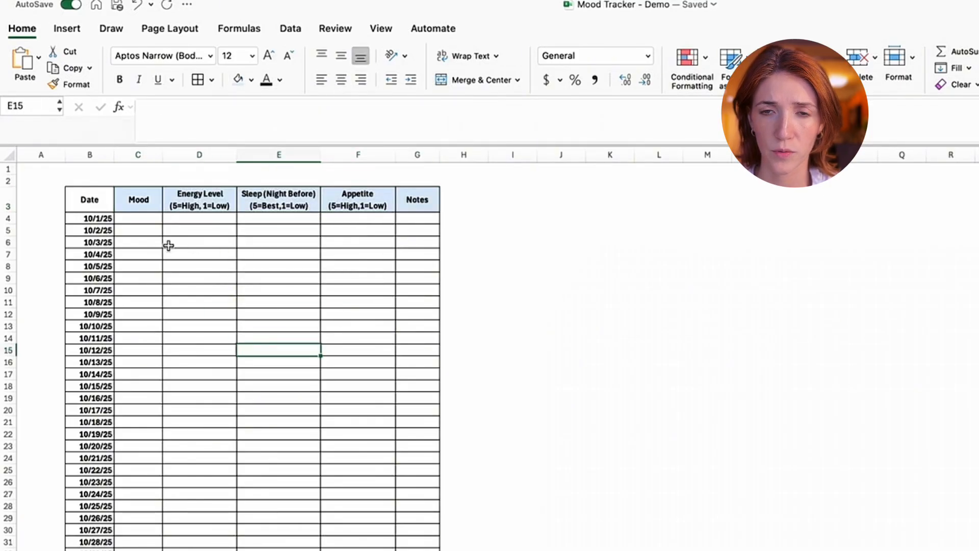
pyautogui.click(99, 203)
pyautogui.click(238, 80)
pyautogui.click(279, 302)
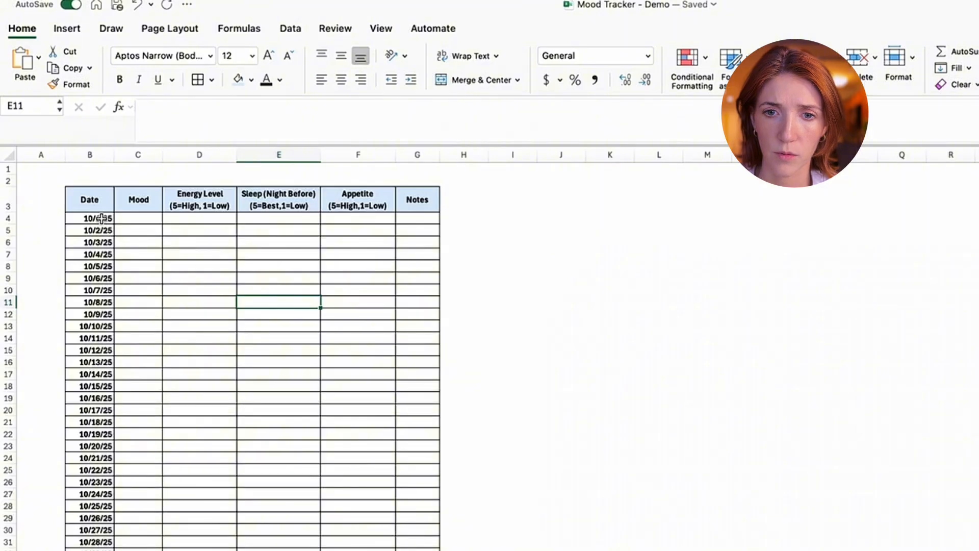
# - Fill the date cells B4:B34 with a somewhat darker light blue than the header row
pyautogui.moveTo(102, 218); pyautogui.dragTo(97, 550)
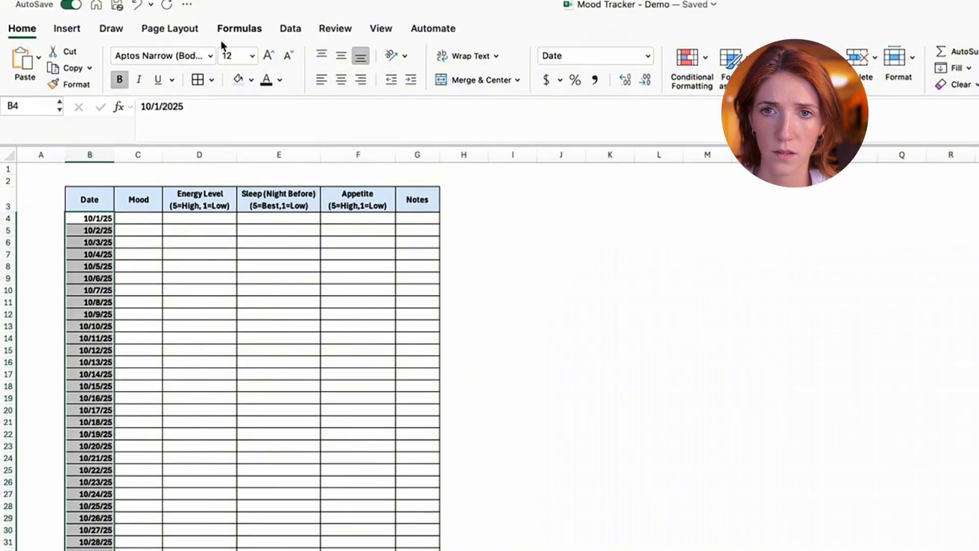
pyautogui.click(250, 80)
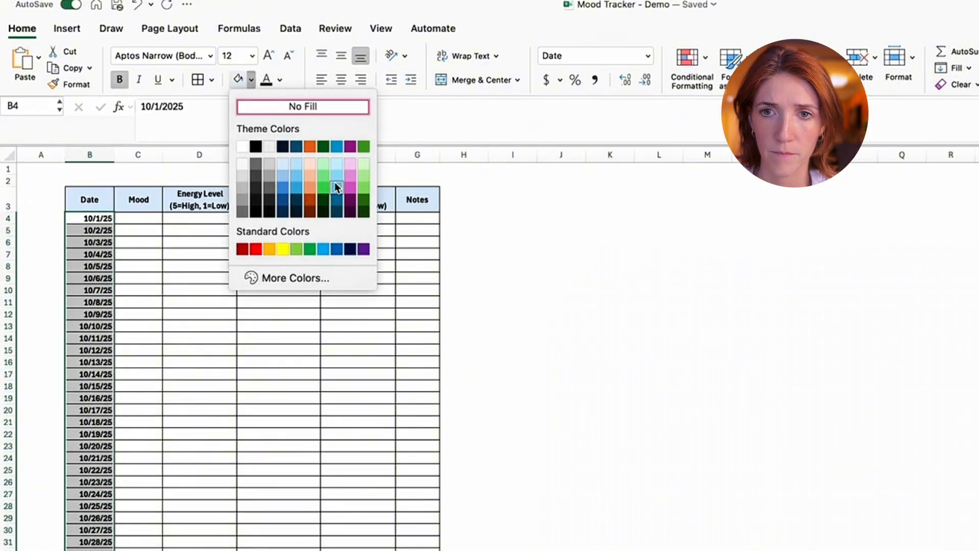
pyautogui.click(283, 183)
pyautogui.click(271, 302)
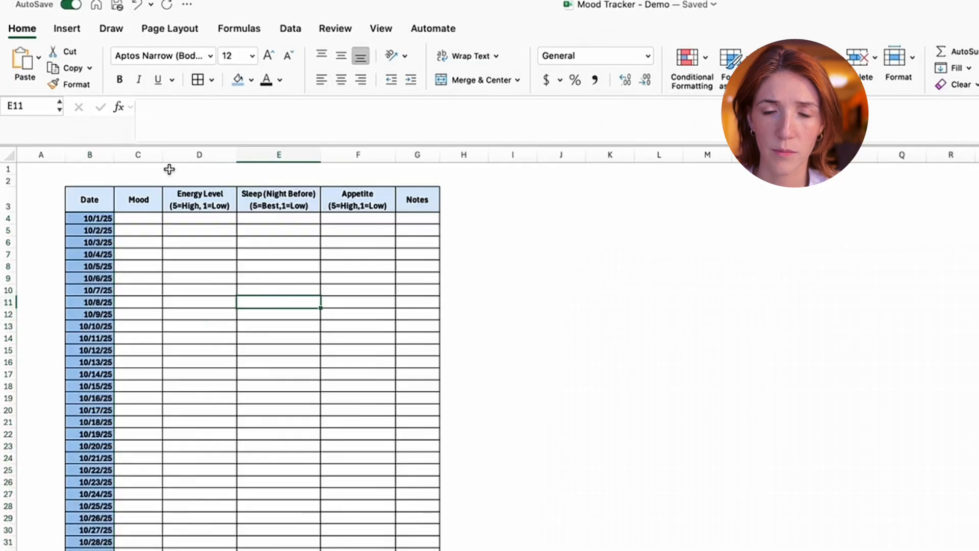
# - Widen the Date column slightly and the Notes column to several times its width for longer entries
pyautogui.click(125, 155)
pyautogui.moveTo(114, 153); pyautogui.dragTo(124, 153)
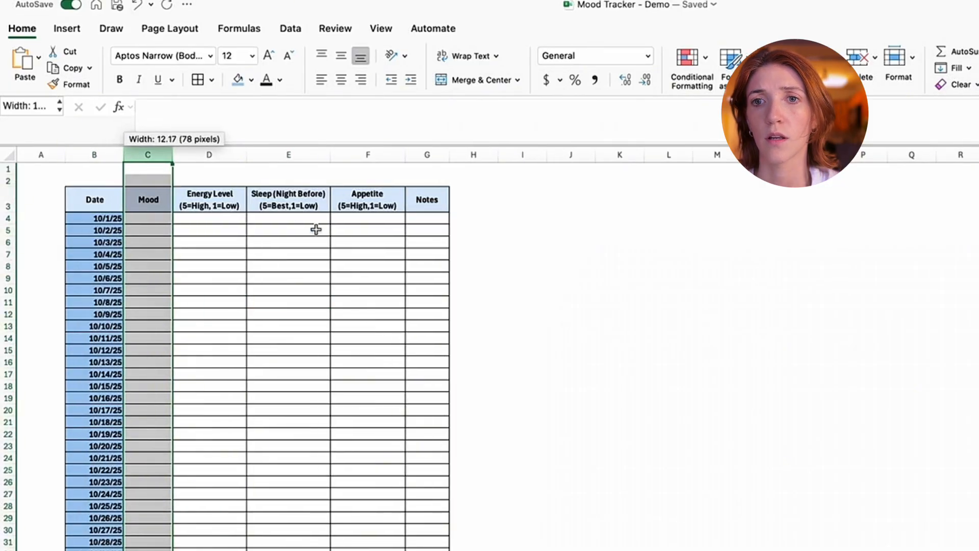
pyautogui.click(314, 229)
pyautogui.click(138, 253)
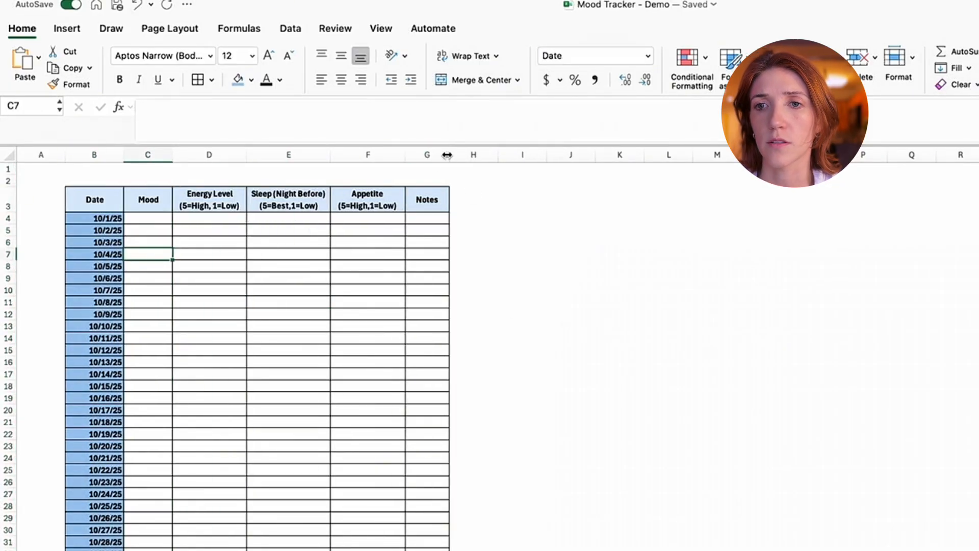
pyautogui.moveTo(450, 154); pyautogui.dragTo(665, 154)
pyautogui.click(153, 218)
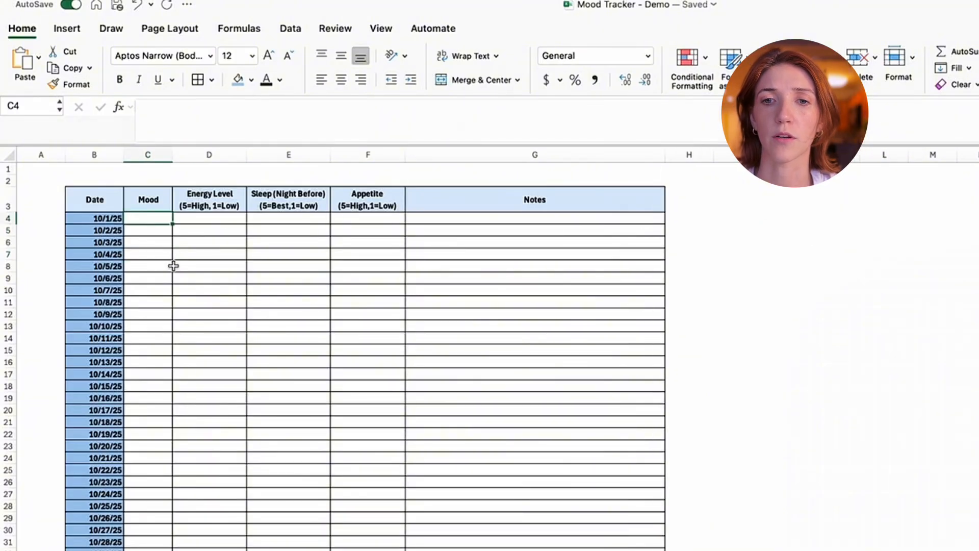
pyautogui.moveTo(127, 516); pyautogui.dragTo(180, 506)
pyautogui.moveTo(249, 208); pyautogui.dragTo(329, 517)
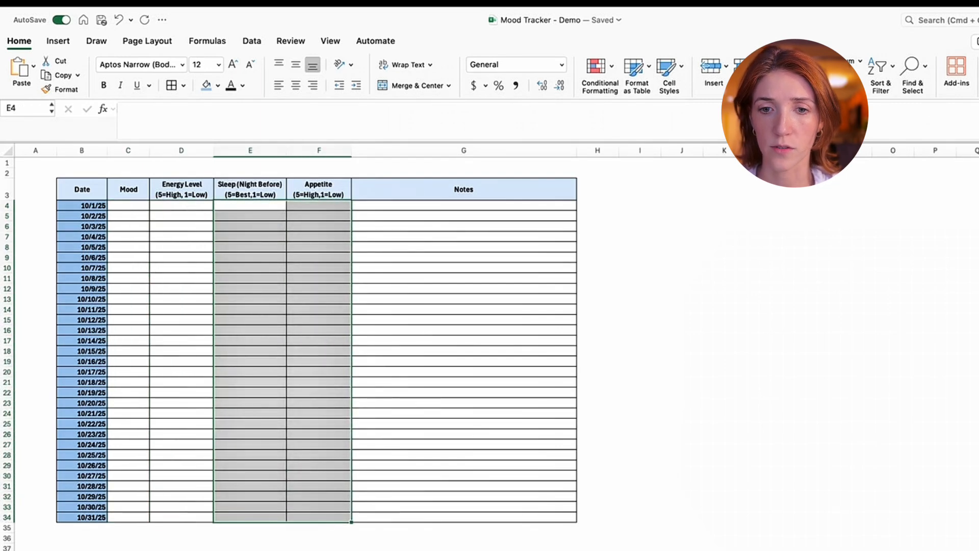
pyautogui.click(397, 550)
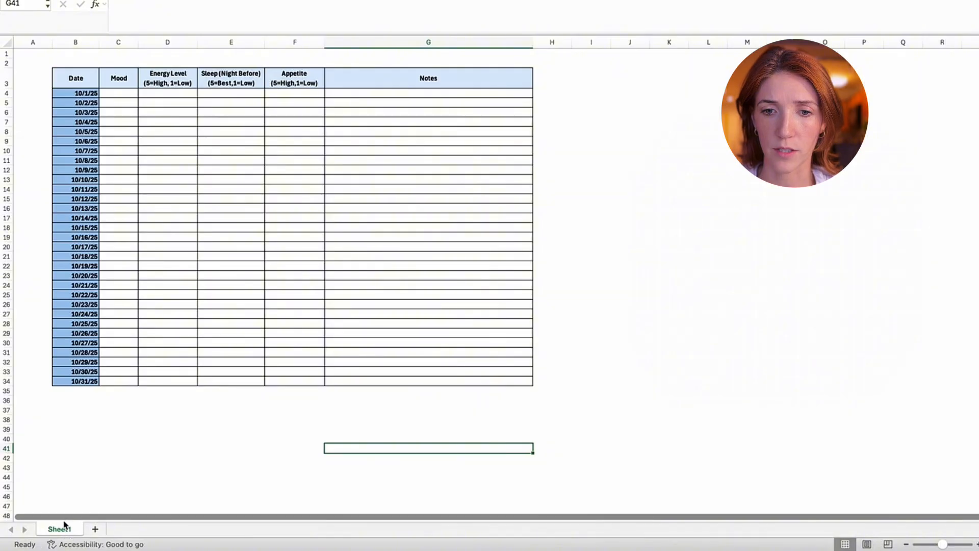
# - Rename the tracker worksheet Sheet1 as "October 2025"
pyautogui.rightClick(71, 533)
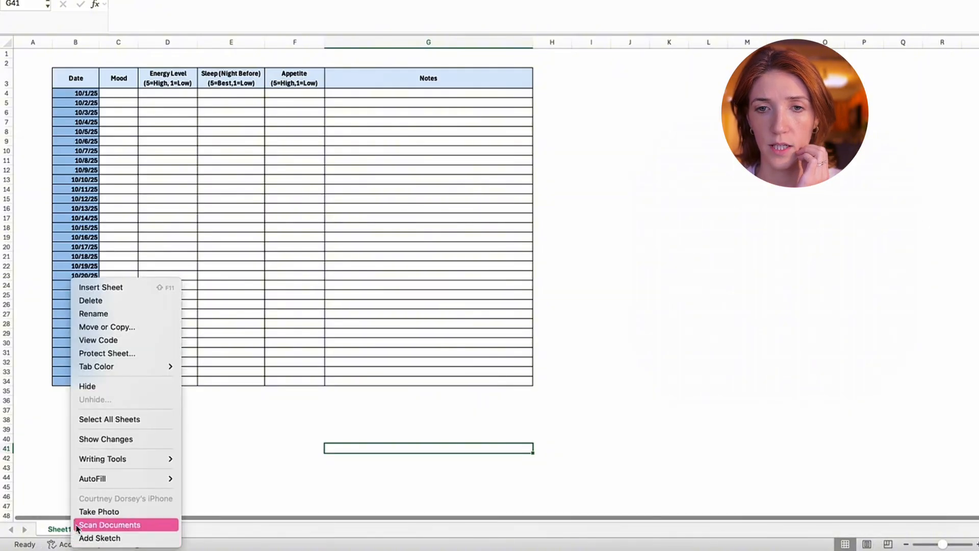
pyautogui.click(115, 313)
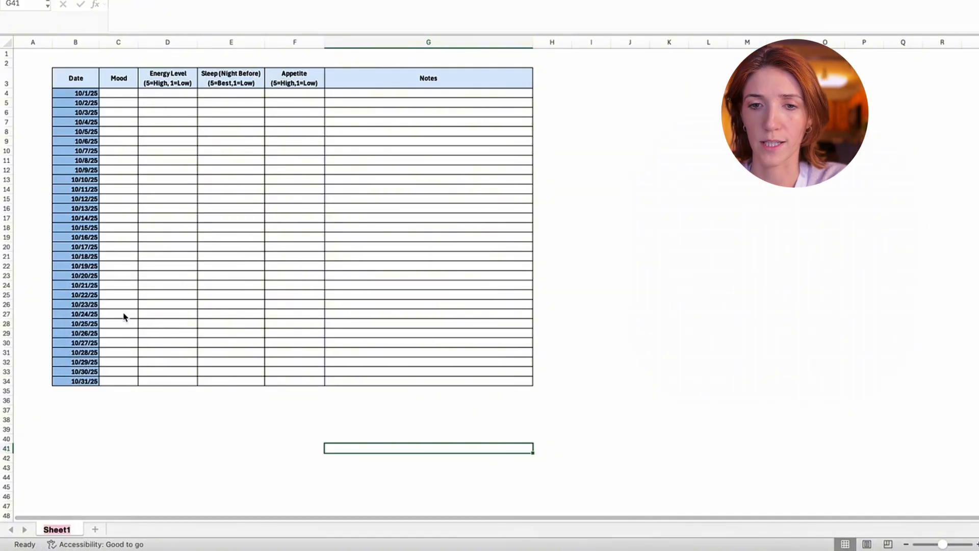
pyautogui.write('October 2025')
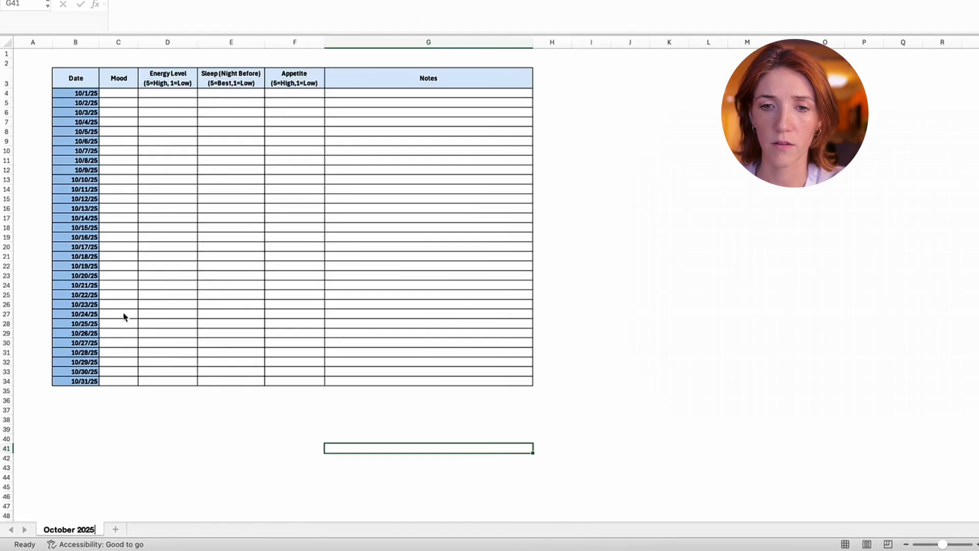
pyautogui.press('Return')
# - Add a new worksheet and rename it "Key"
pyautogui.click(116, 529)
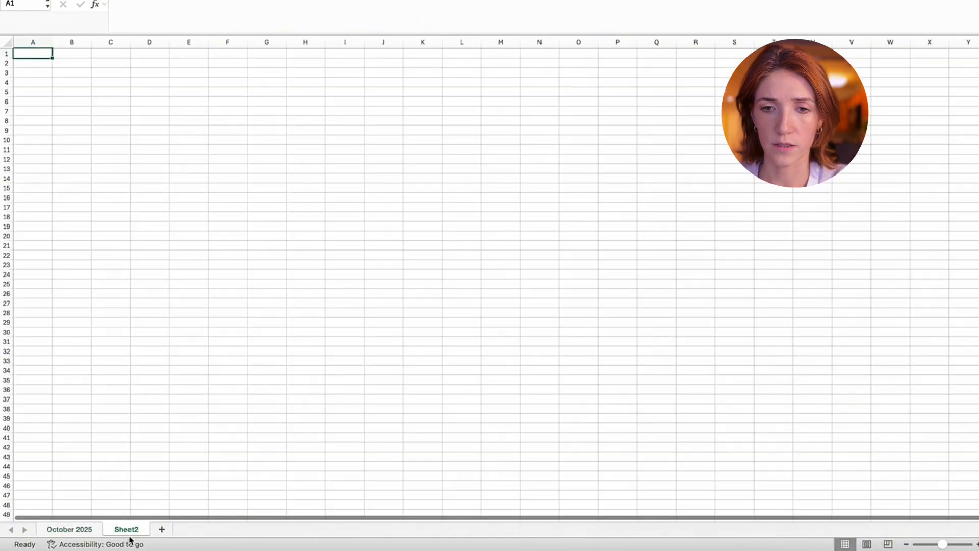
pyautogui.rightClick(139, 529)
pyautogui.click(209, 312)
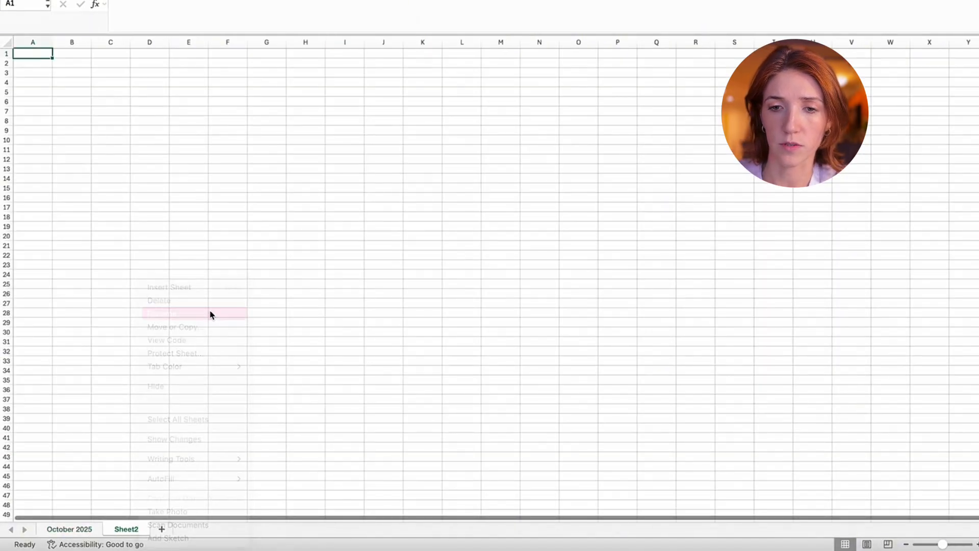
pyautogui.write('Key')
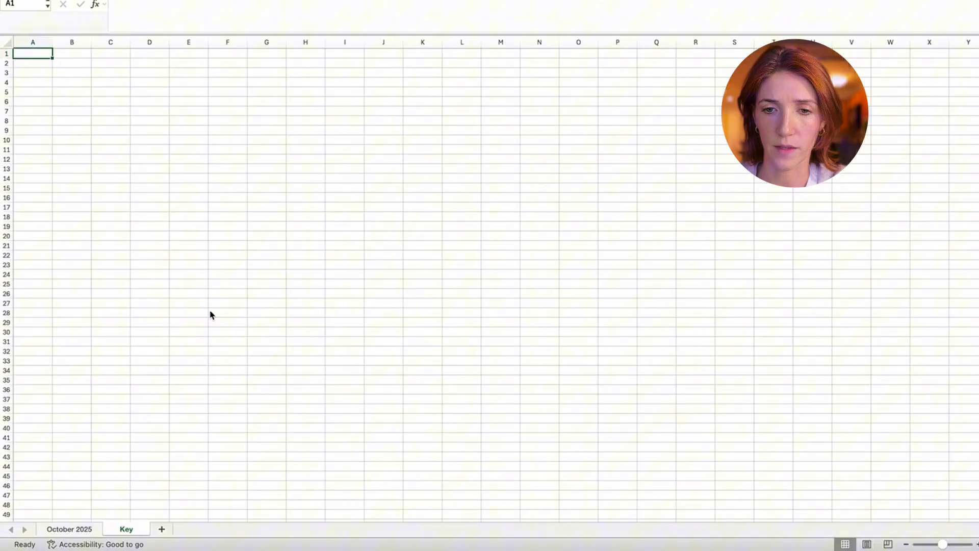
# - Set the Key sheet's tab color to black
pyautogui.rightClick(135, 533)
pyautogui.moveTo(213, 368)
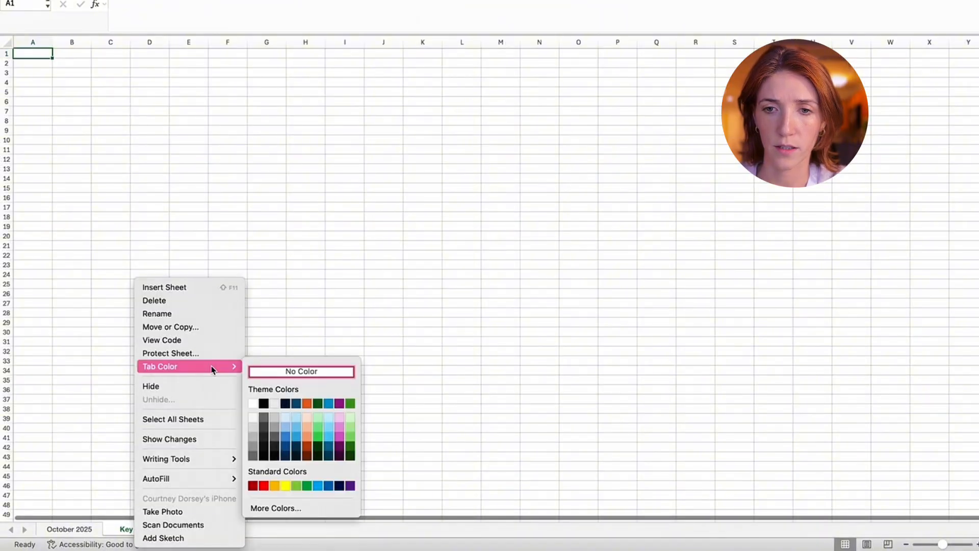
pyautogui.click(264, 403)
# - Set the October 2025 sheet's tab color to light blue and return to the Key sheet
pyautogui.click(78, 530)
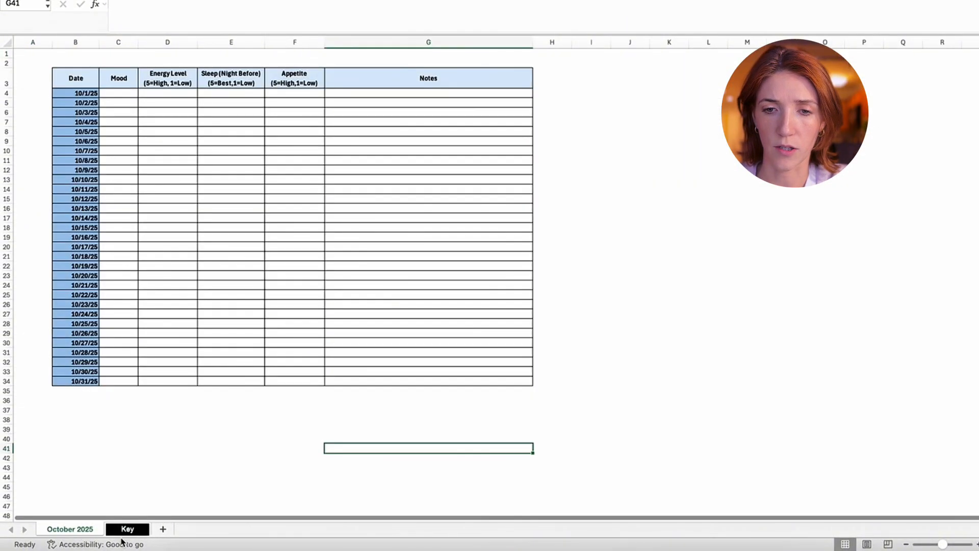
pyautogui.rightClick(77, 530)
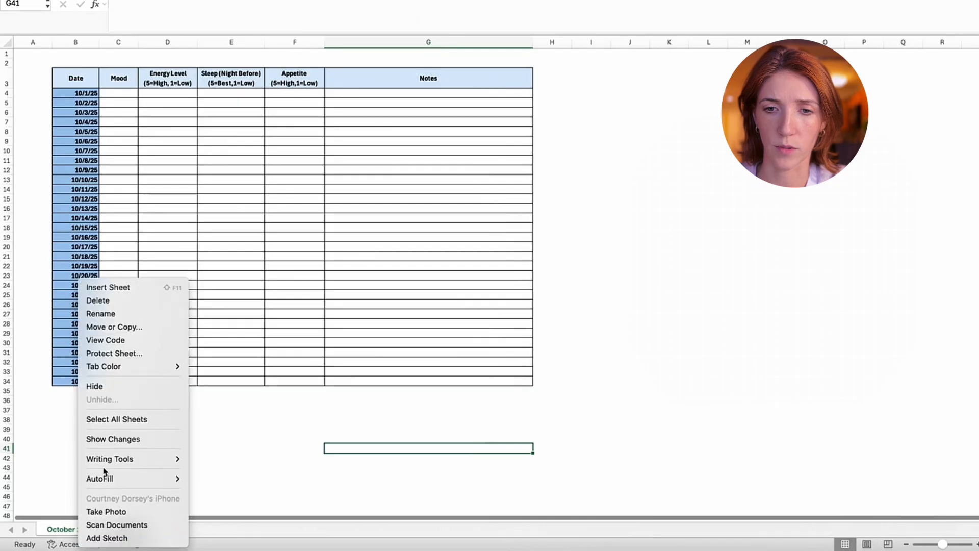
pyautogui.moveTo(175, 366)
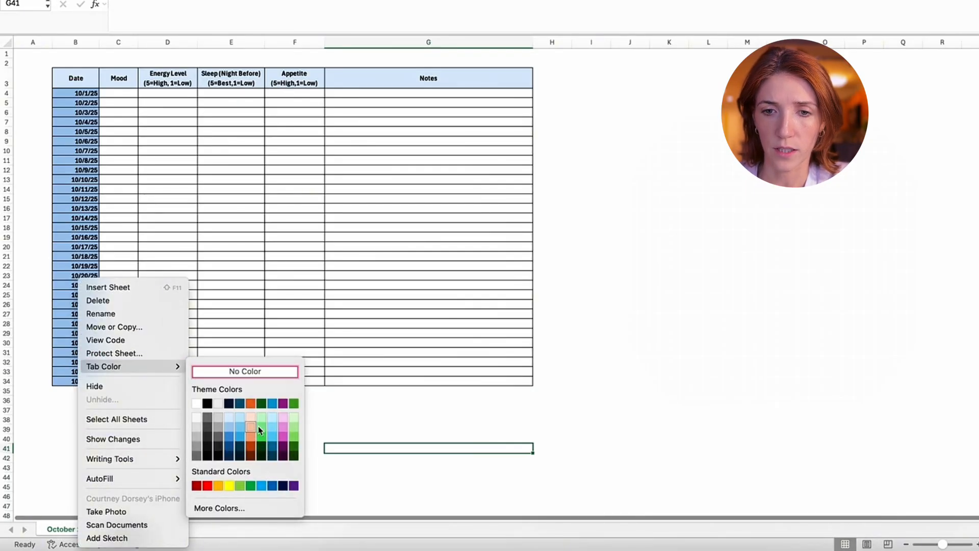
pyautogui.click(272, 427)
pyautogui.click(127, 529)
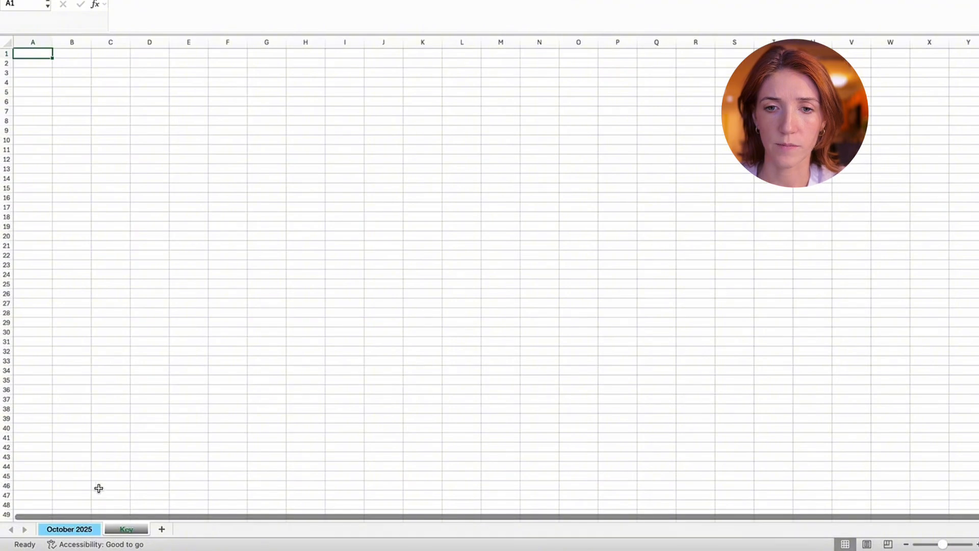
# - Widen the Mood column on the October 2025 sheet to about the width of the Energy Level column
pyautogui.click(97, 530)
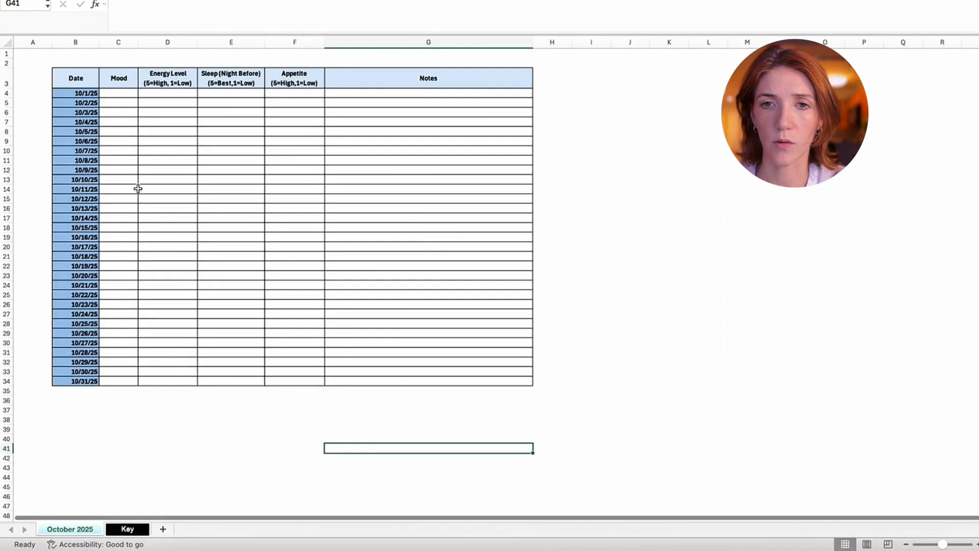
pyautogui.moveTo(138, 41); pyautogui.dragTo(162, 42)
pyautogui.click(131, 78)
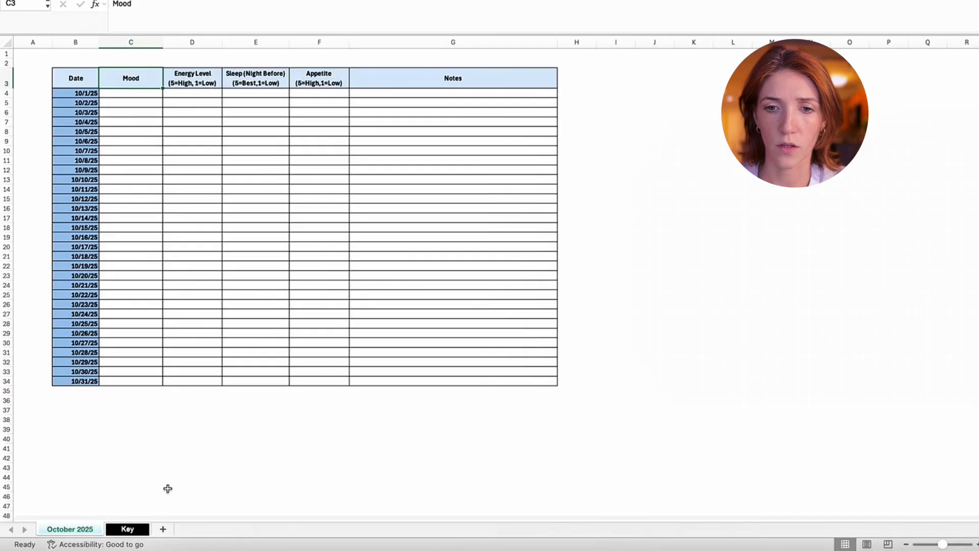
# - On the Key sheet, enter the heading "Mood Options" in B3 and list Happy, Content, Depressed and Anxious in B4:B7
pyautogui.click(135, 533)
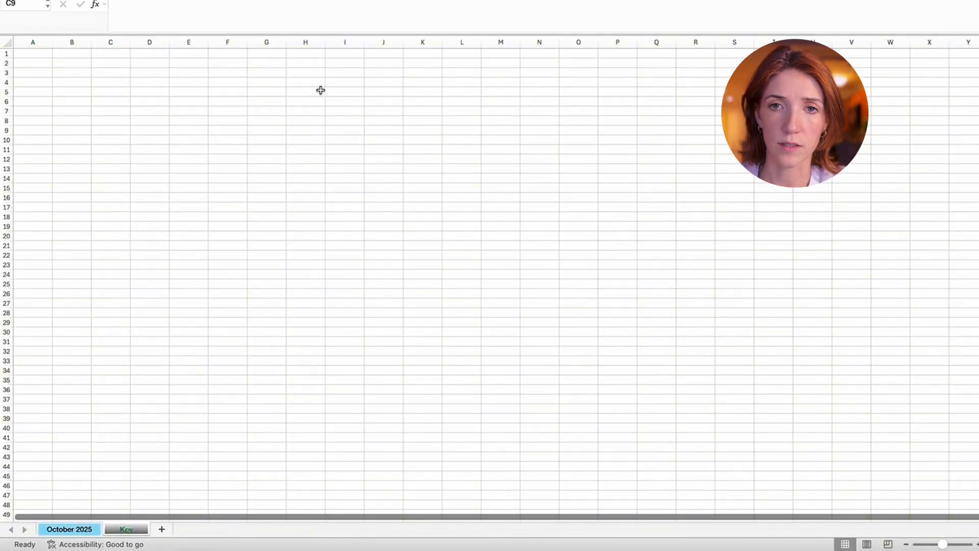
pyautogui.click(65, 72)
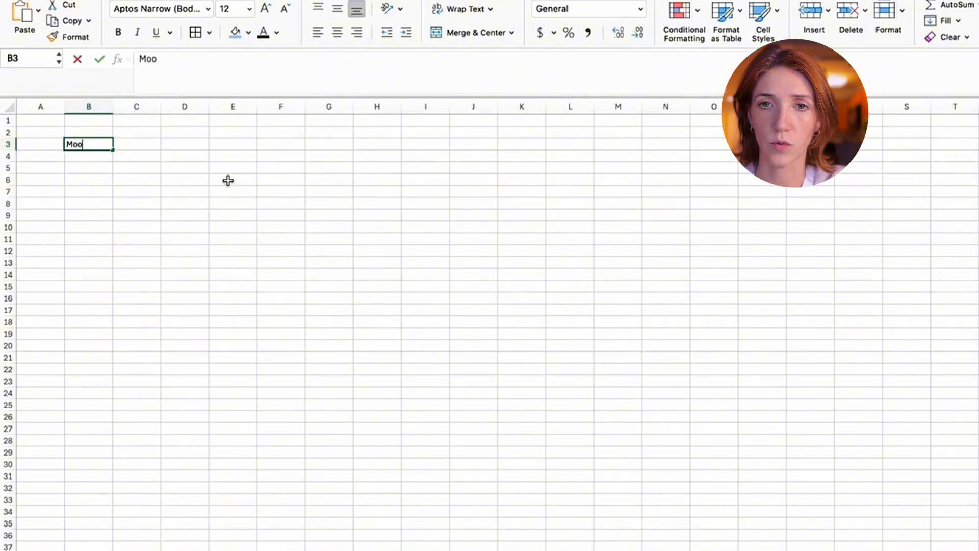
pyautogui.press('Return')
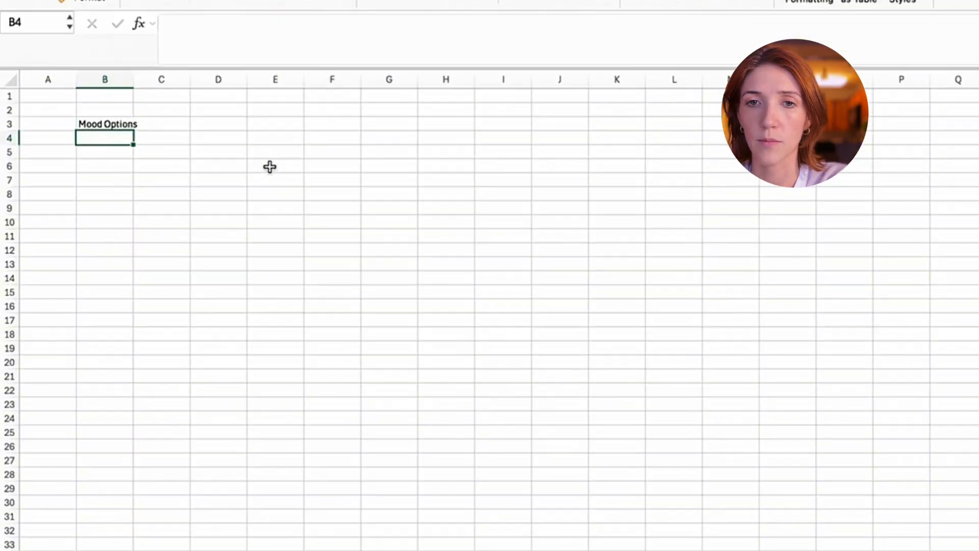
pyautogui.write('Happy')
pyautogui.press('Return')
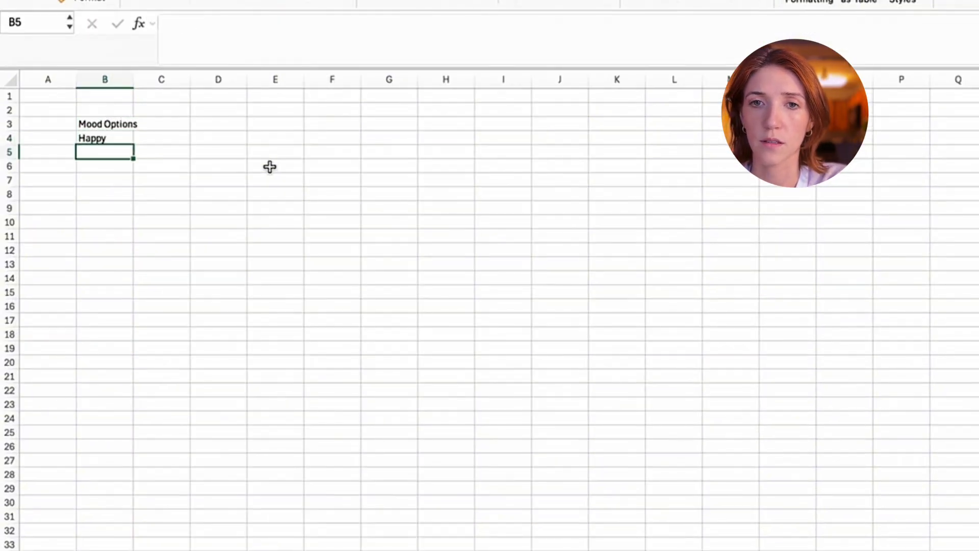
pyautogui.write('Content')
pyautogui.press('Return')
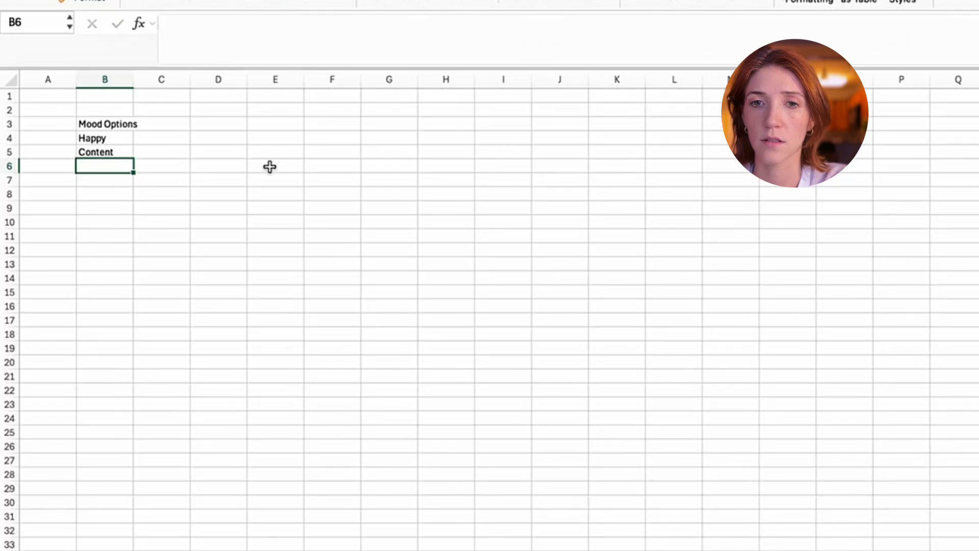
pyautogui.write('Depressed')
pyautogui.press('Return')
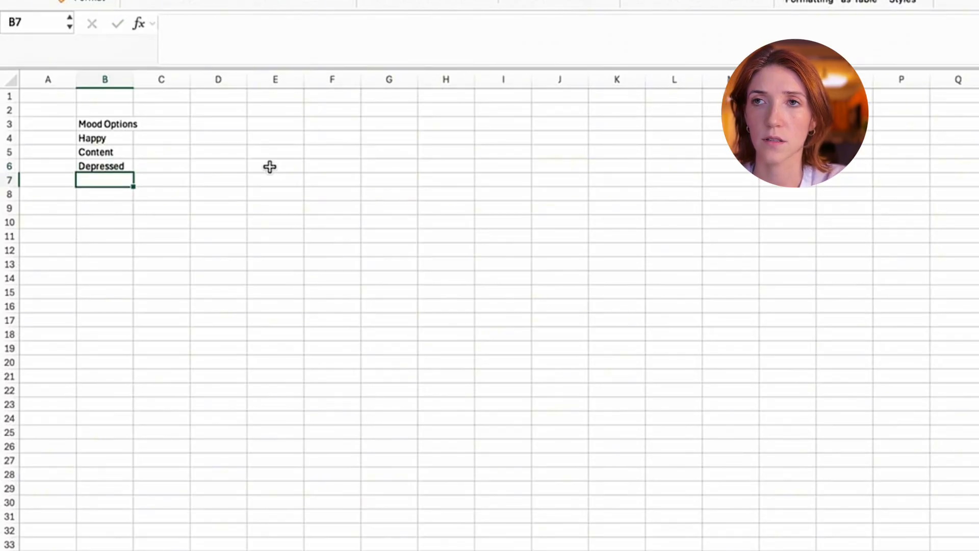
pyautogui.write('Anxoi')
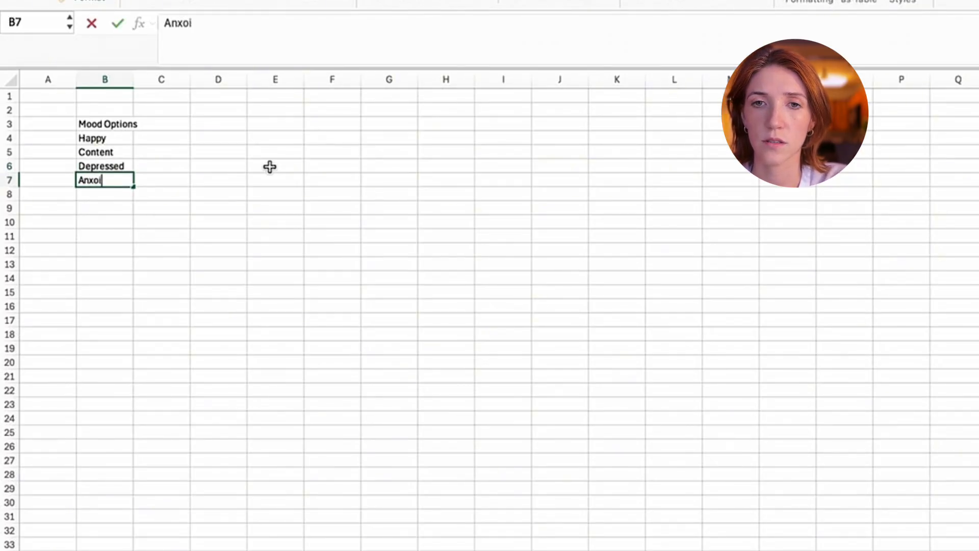
pyautogui.press('Return')
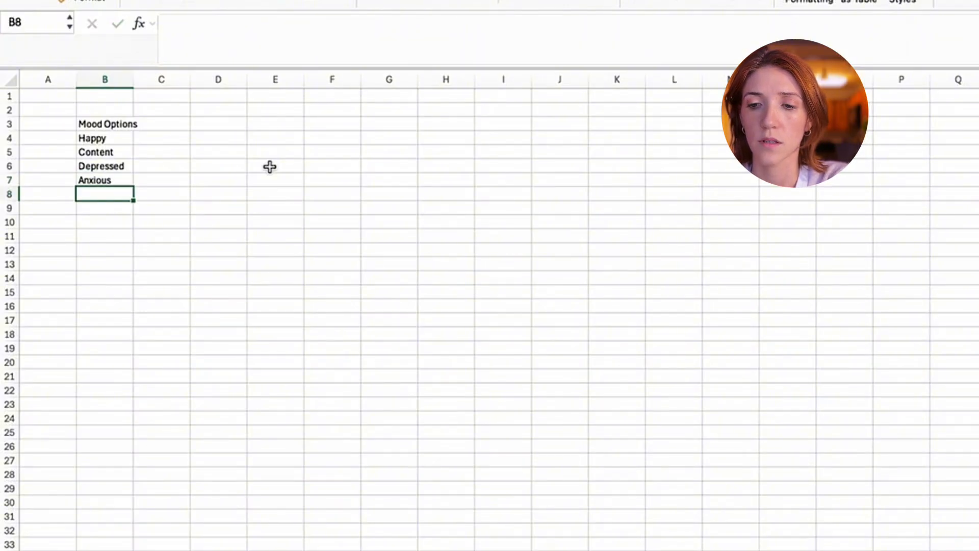
# - Add the mood "Irritable" in B8, with a capital I
pyautogui.write('irritable')
pyautogui.press('Return')
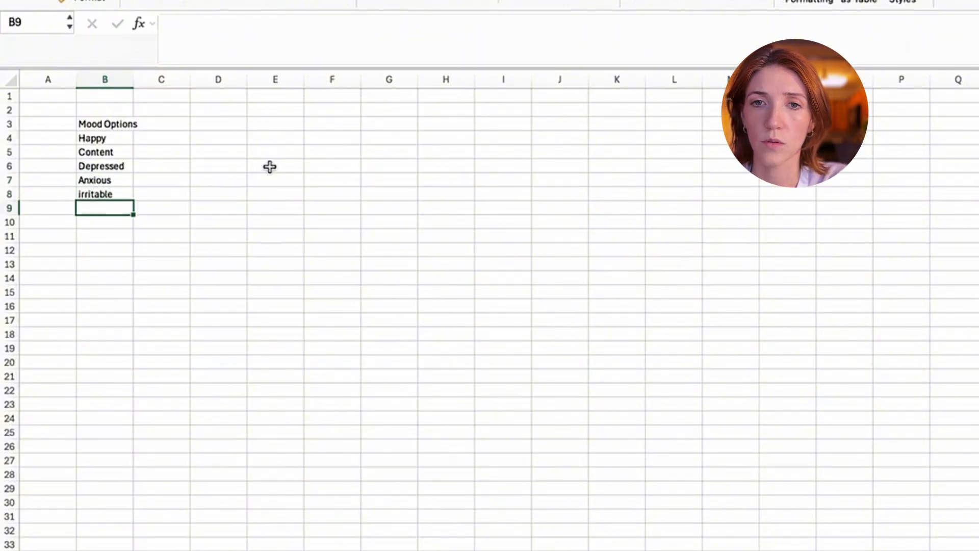
pyautogui.press('Up')
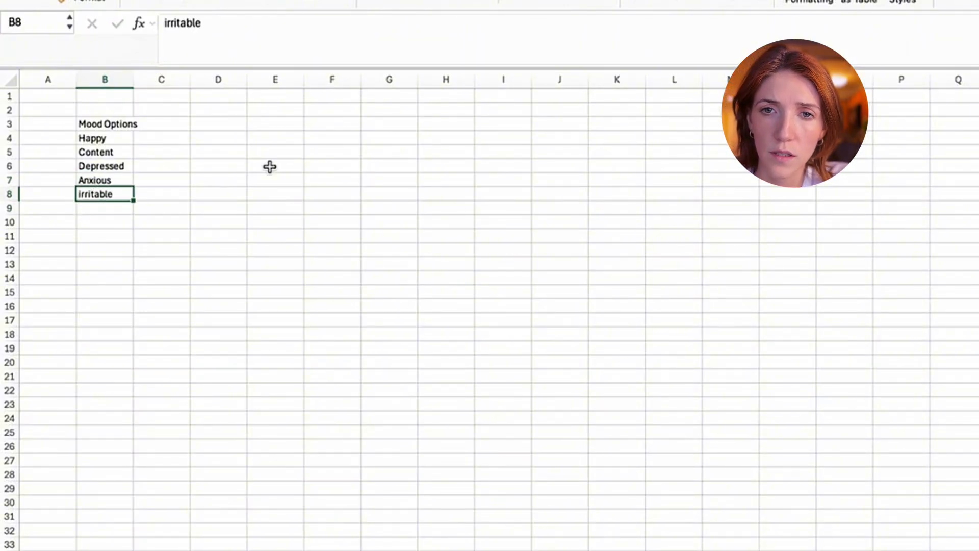
pyautogui.click(170, 21)
pyautogui.press('BackSpace')
pyautogui.write('I')
pyautogui.press('Return')
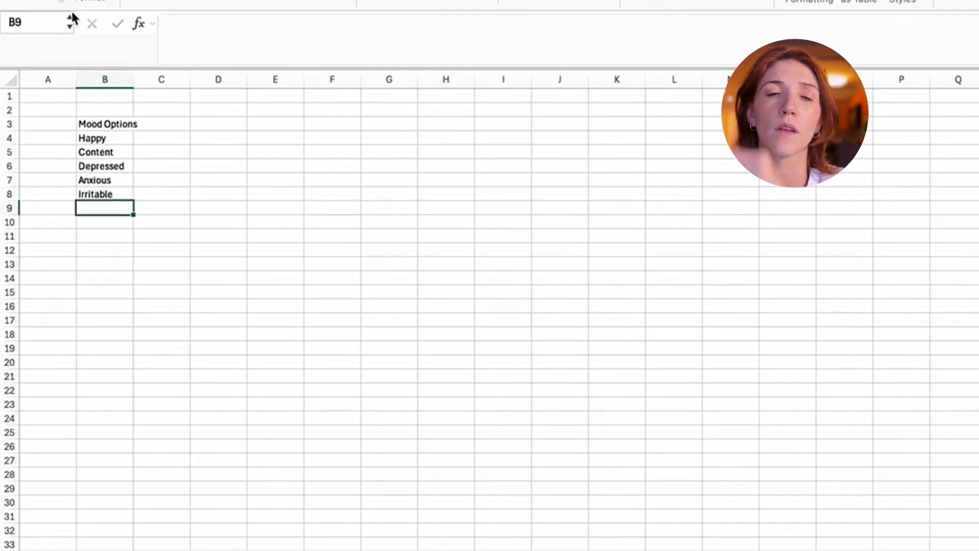
# - Complete the mood list with Sad, Calm and Stable in B9:B11
pyautogui.write('Sad')
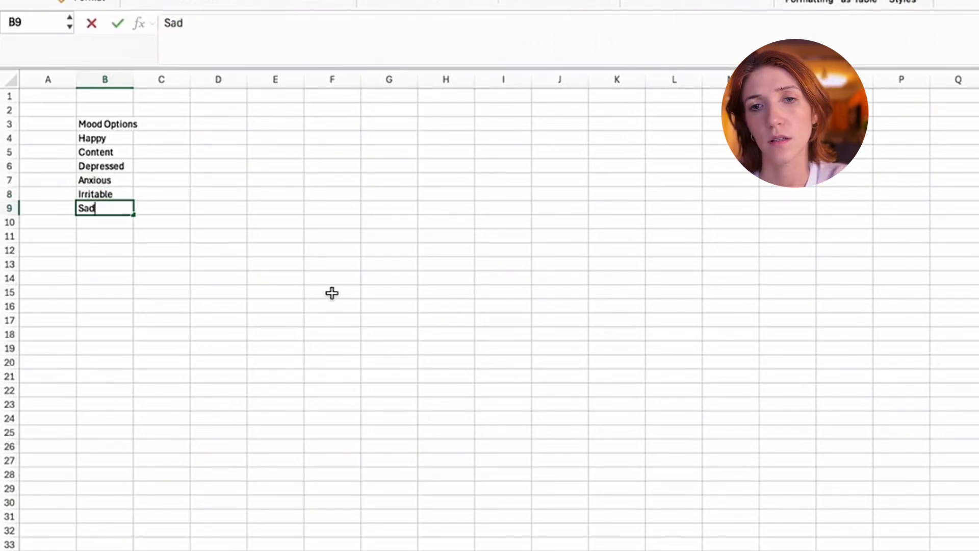
pyautogui.press('Return')
pyautogui.write('Calm')
pyautogui.press('Return')
pyautogui.write('St')
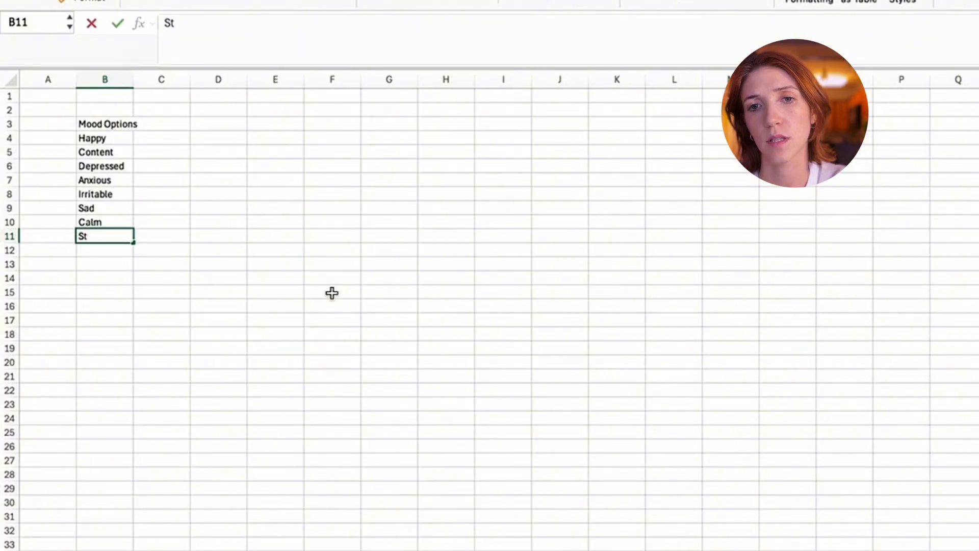
pyautogui.write('able')
pyautogui.press('Return')
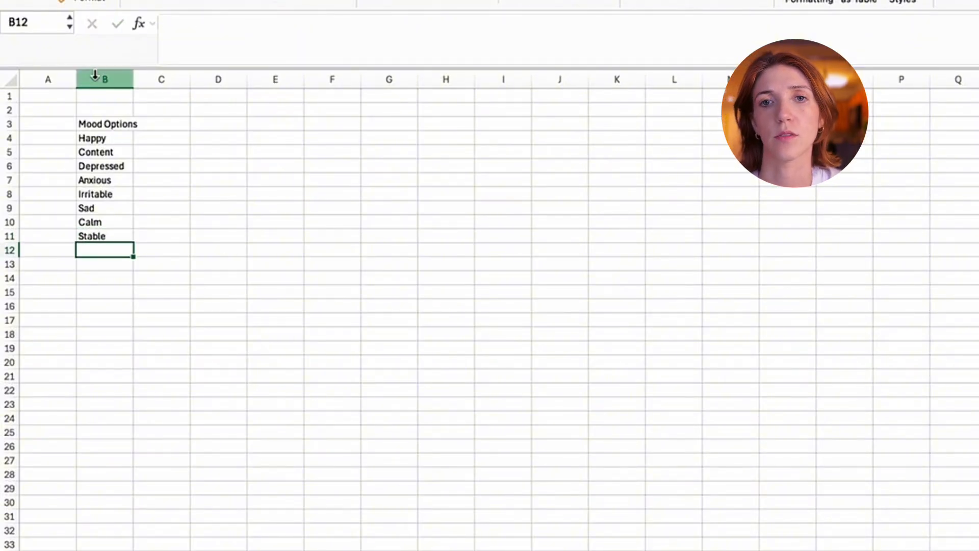
# - Widen column B to about twice its width and make the Mood Options heading bold
pyautogui.moveTo(128, 76); pyautogui.dragTo(194, 78)
pyautogui.click(149, 125)
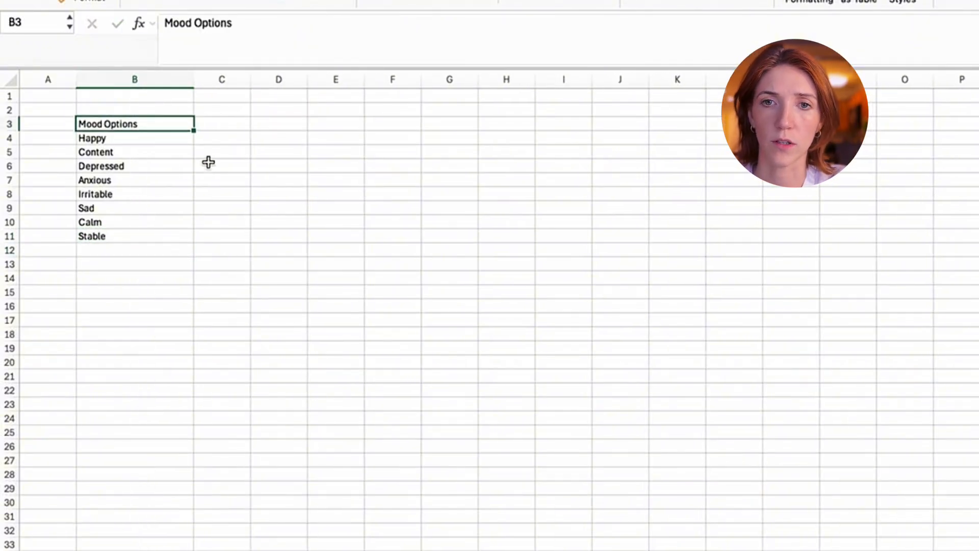
pyautogui.hotkey('ctrl', 'b')
pyautogui.moveTo(166, 139); pyautogui.dragTo(164, 237)
pyautogui.moveTo(204, 376); pyautogui.dragTo(208, 391)
pyautogui.click(235, 208)
# - Add a bold "Color" heading in C3 beside Mood Options
pyautogui.click(222, 125)
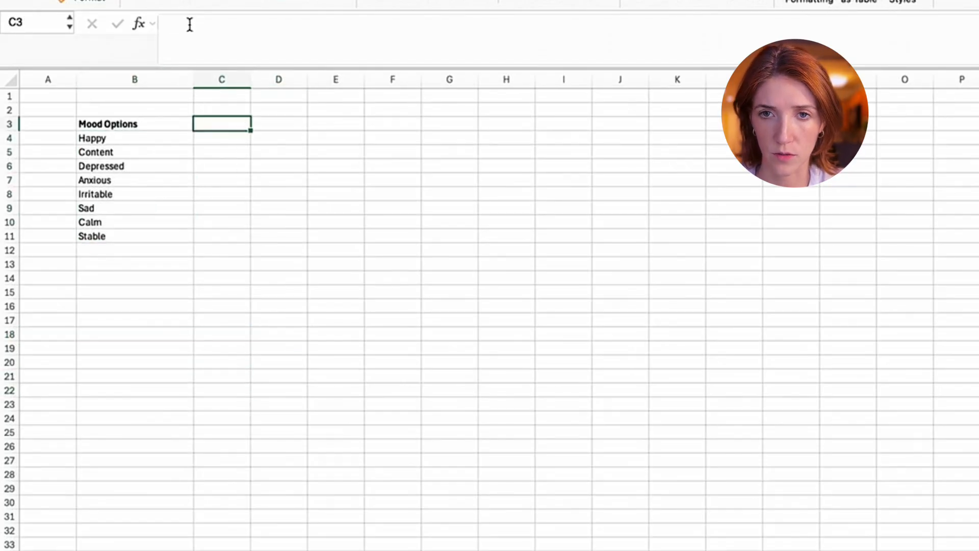
pyautogui.click(238, 24)
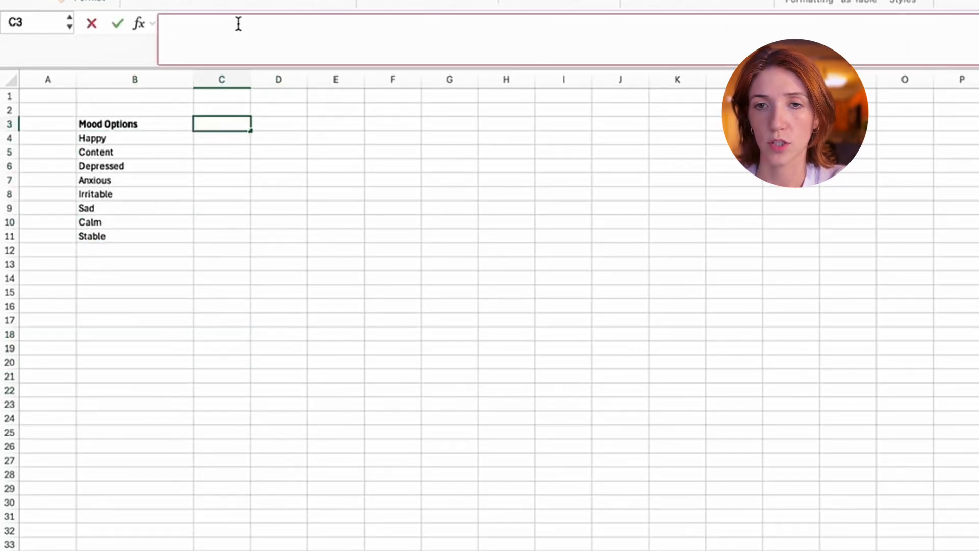
pyautogui.write('Color')
pyautogui.press('Return')
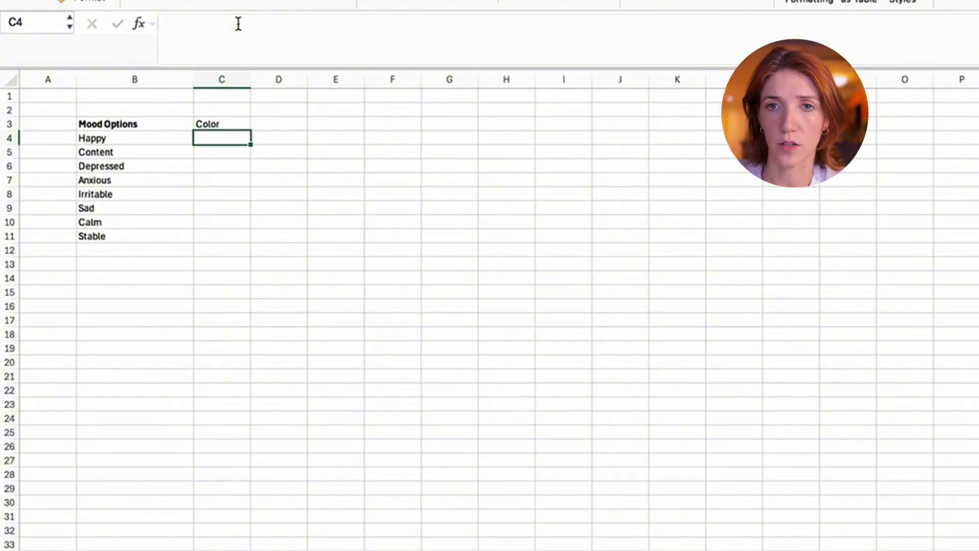
pyautogui.press('Up')
pyautogui.click(238, 24)
pyautogui.press('Return')
pyautogui.press('Up')
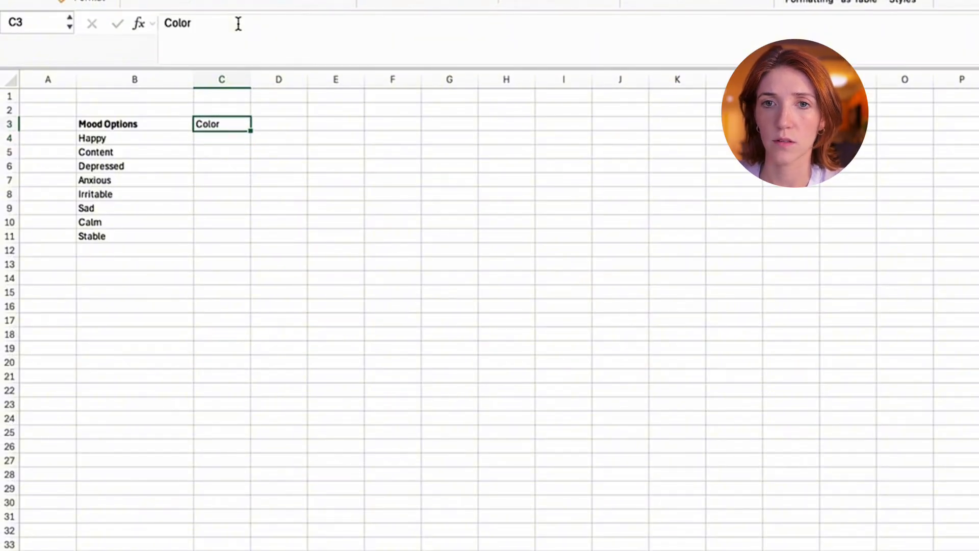
pyautogui.press('super+b')
pyautogui.press('Down')
pyautogui.press('Left')
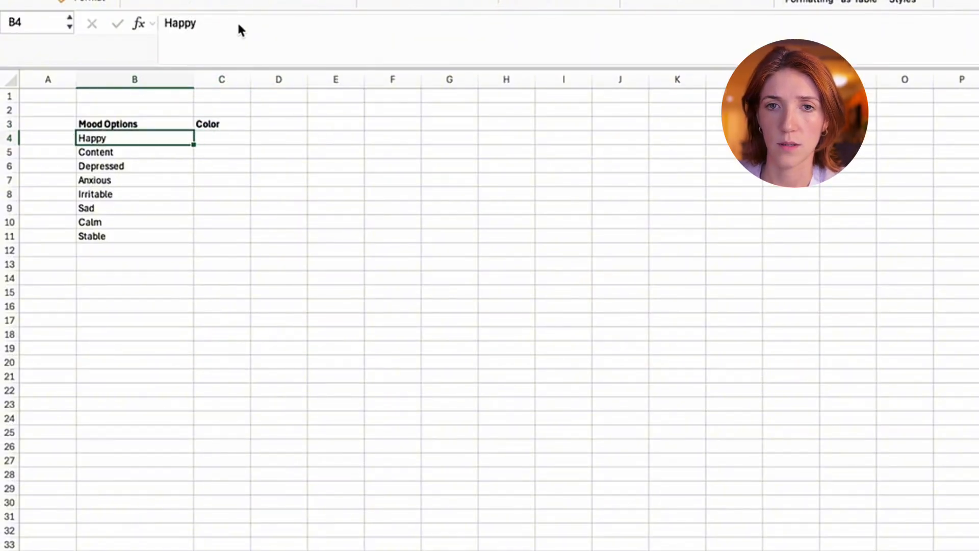
# - Fill the Happy cell B4 with light green
pyautogui.click(237, 138)
pyautogui.click(133, 138)
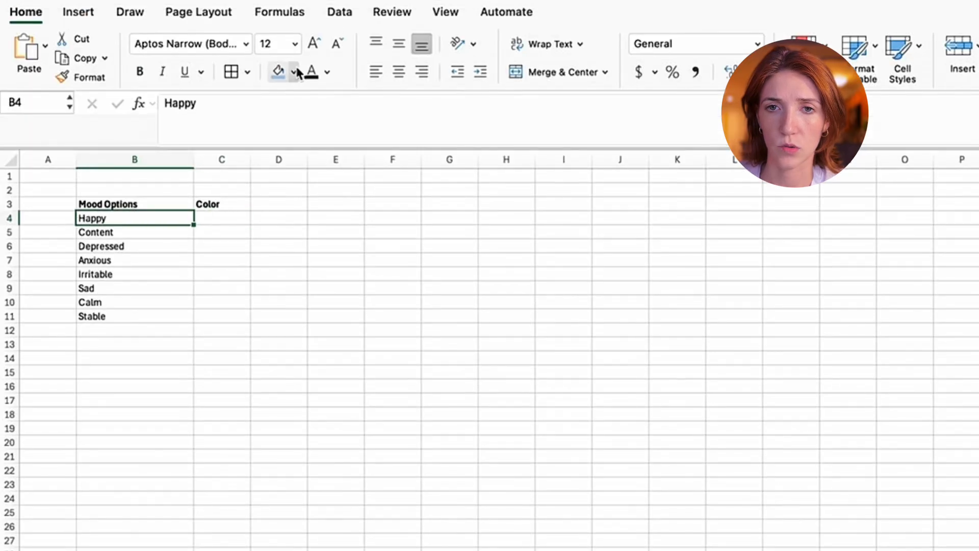
pyautogui.click(294, 72)
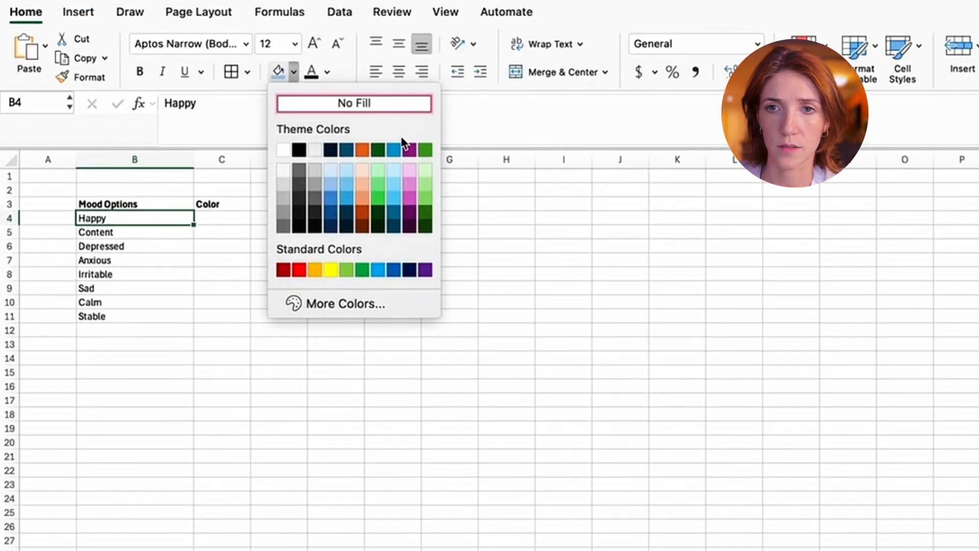
pyautogui.click(422, 171)
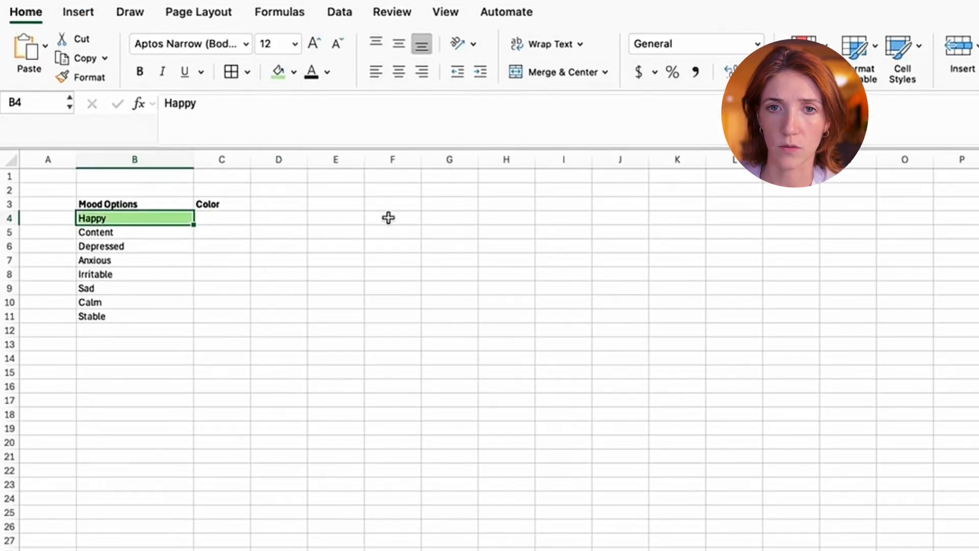
# - Fill the Content cell B5 with the saved bright yellow from the custom color picker
pyautogui.click(126, 232)
pyautogui.click(296, 73)
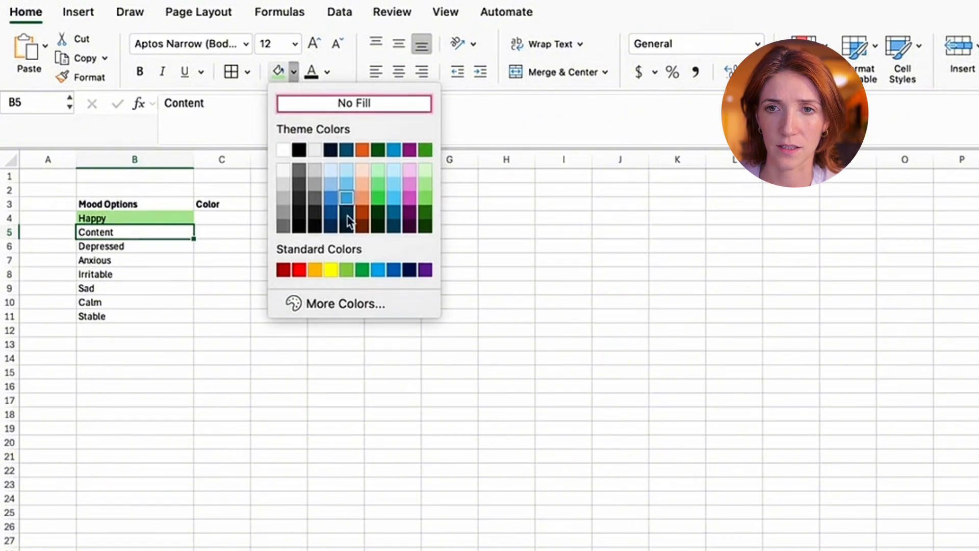
pyautogui.click(335, 306)
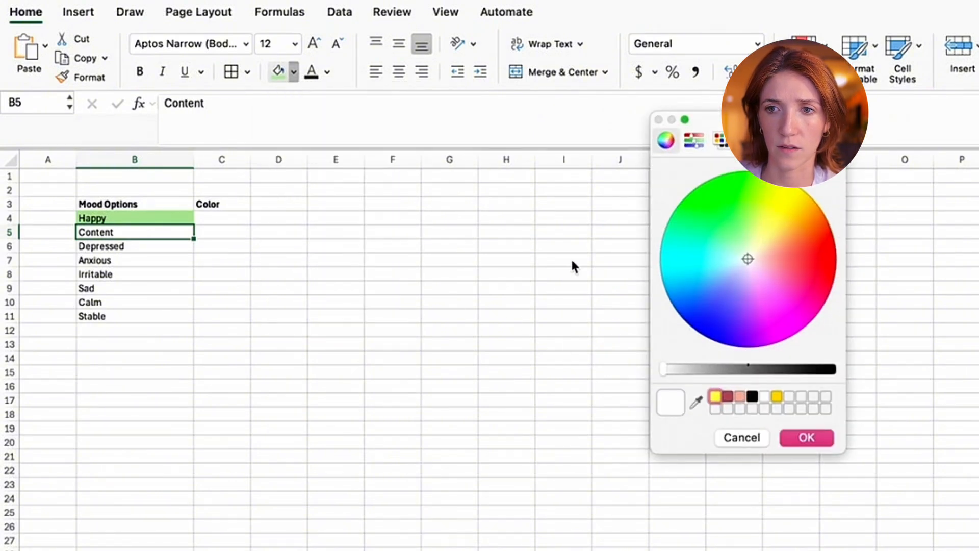
pyautogui.click(716, 397)
pyautogui.click(806, 437)
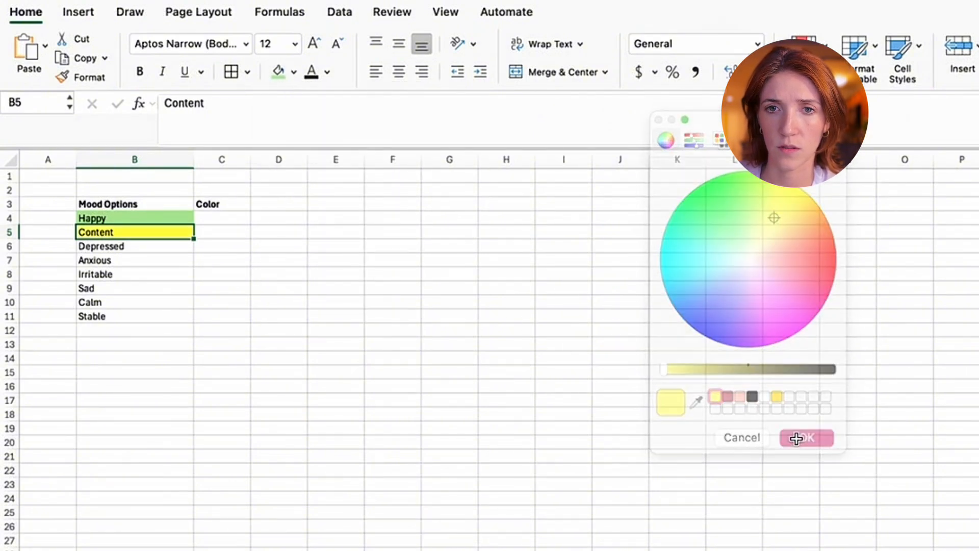
pyautogui.click(229, 329)
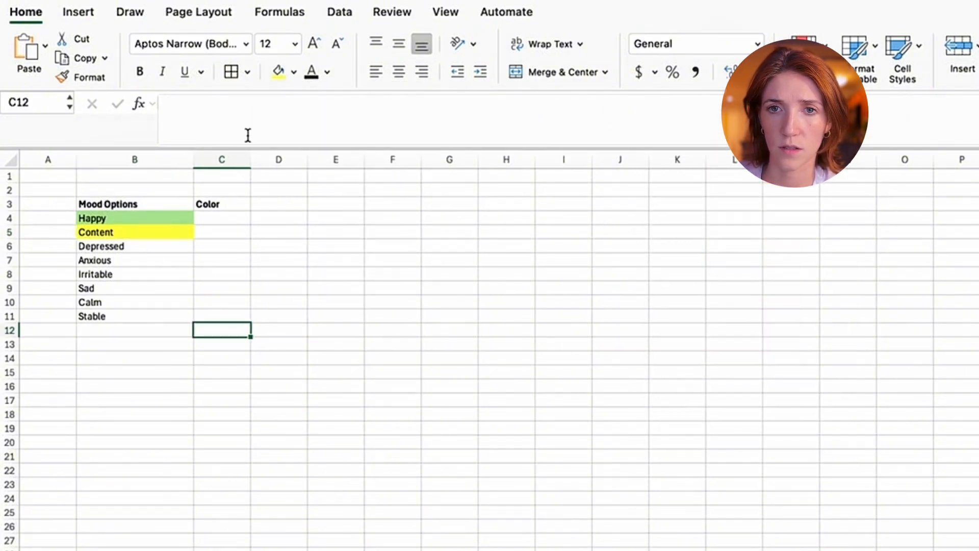
pyautogui.click(161, 233)
pyautogui.click(294, 74)
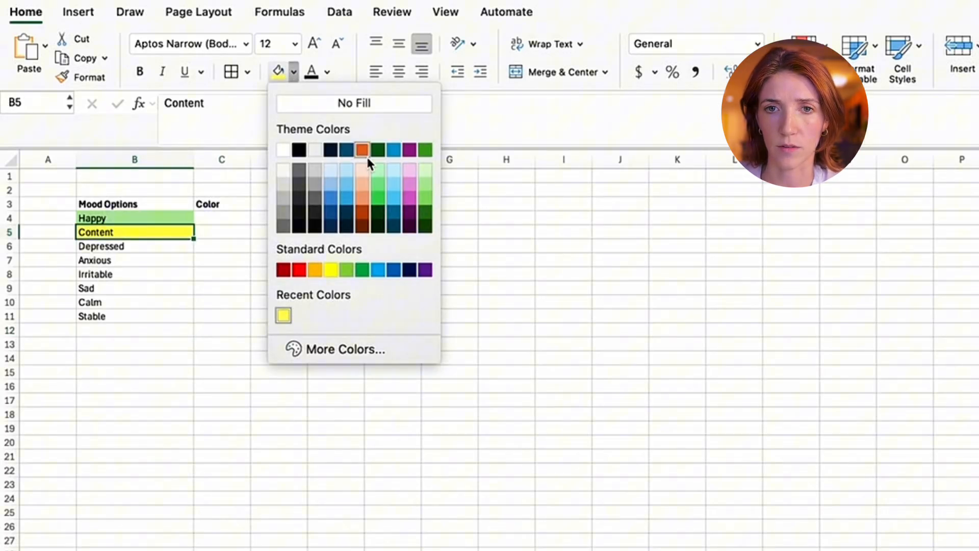
pyautogui.click(173, 307)
pyautogui.click(144, 250)
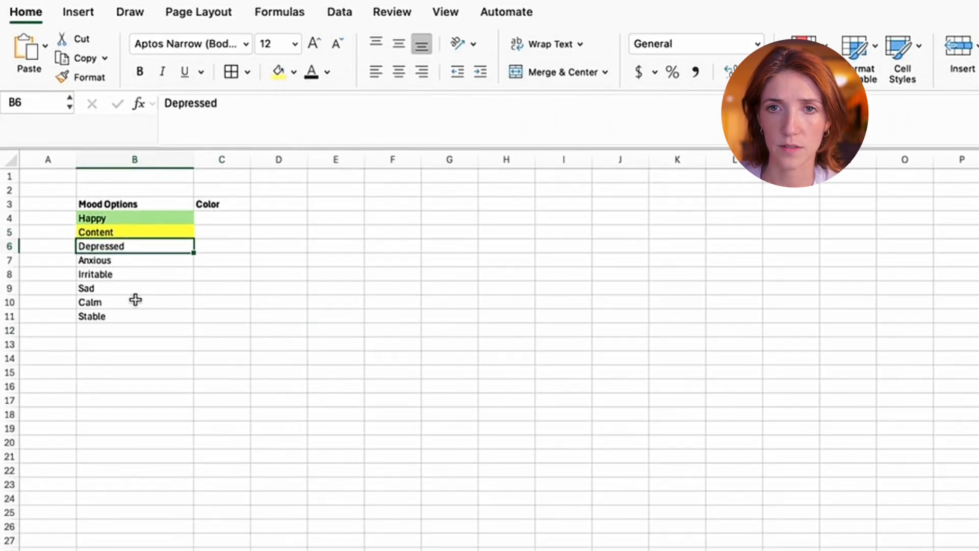
# - Fill the Calm and Stable cells B10:B11 with the same yellow as Content
pyautogui.moveTo(135, 300); pyautogui.dragTo(135, 314)
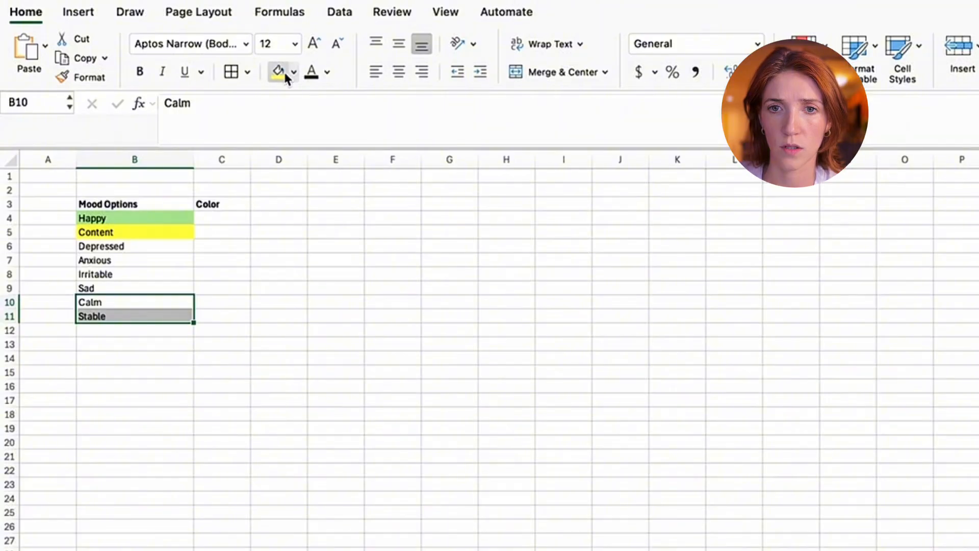
pyautogui.click(214, 332)
pyautogui.click(133, 304)
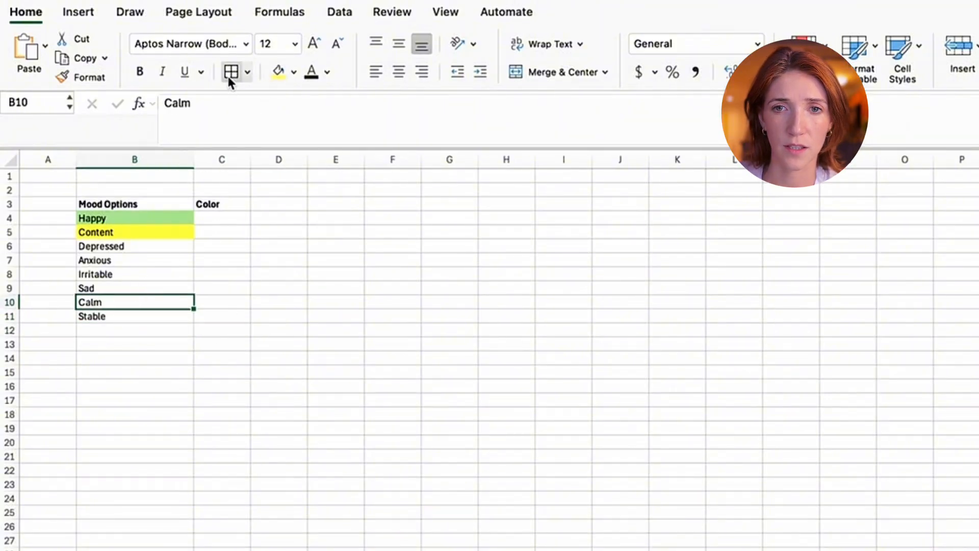
pyautogui.click(284, 78)
pyautogui.click(247, 275)
pyautogui.click(146, 314)
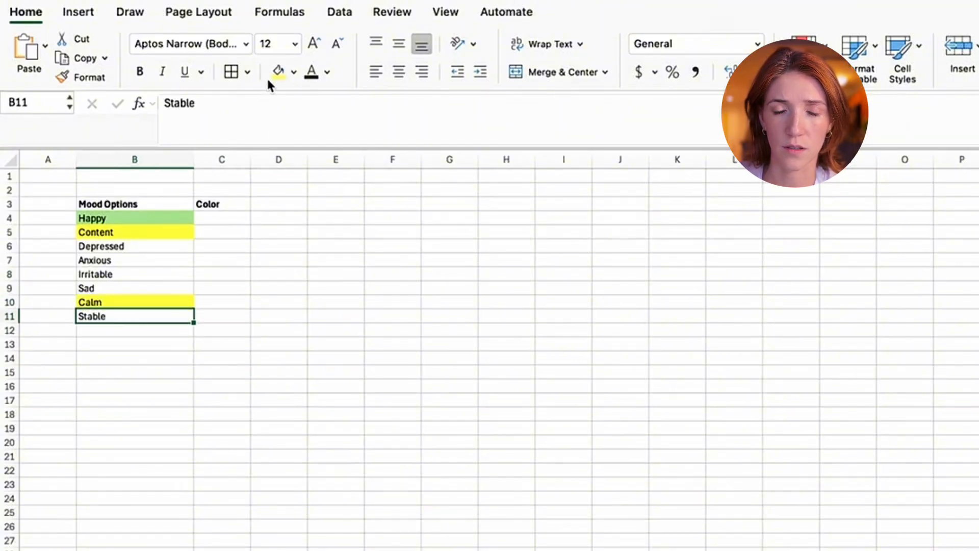
pyautogui.click(247, 357)
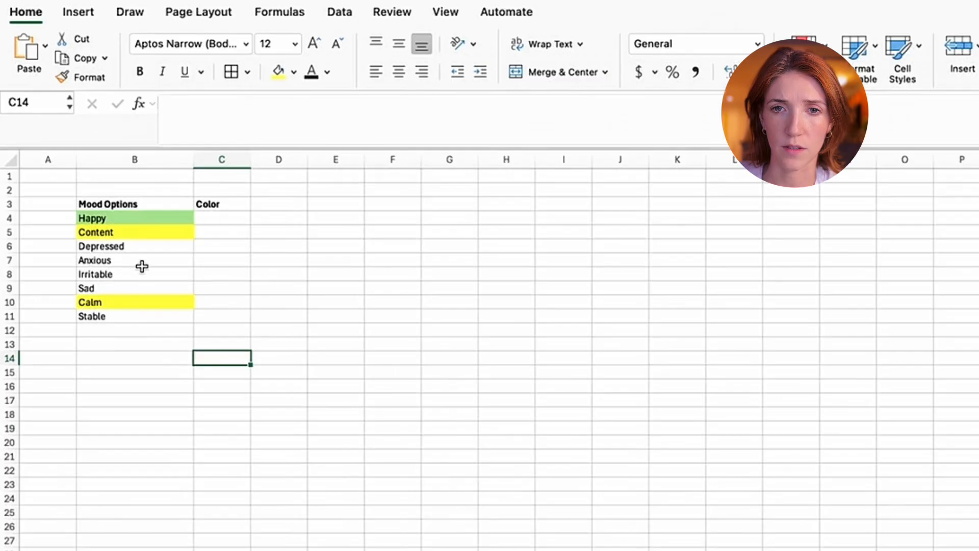
pyautogui.click(131, 320)
pyautogui.moveTo(131, 320); pyautogui.dragTo(131, 304)
pyautogui.click(278, 71)
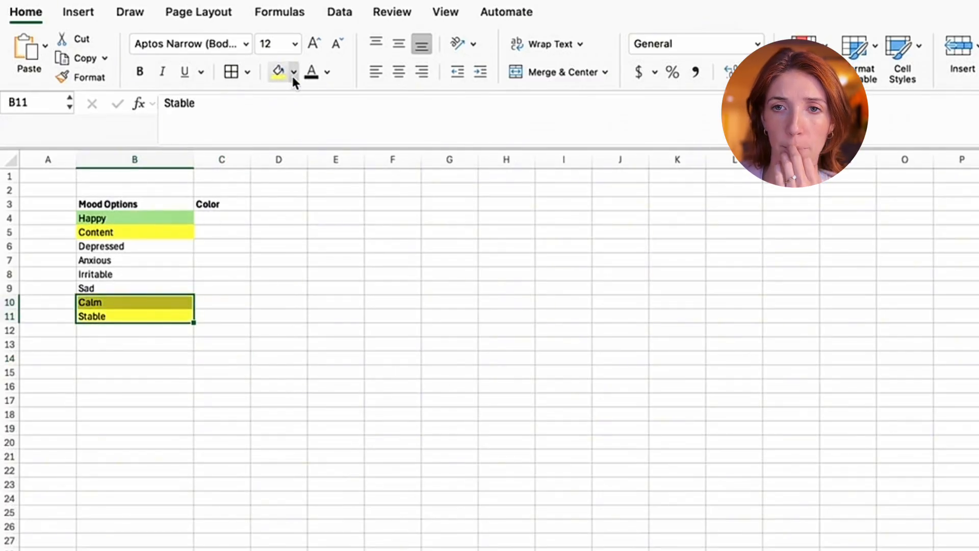
# - Fill the Calm, Stable and Content cells with the lightest purple theme color
pyautogui.click(294, 72)
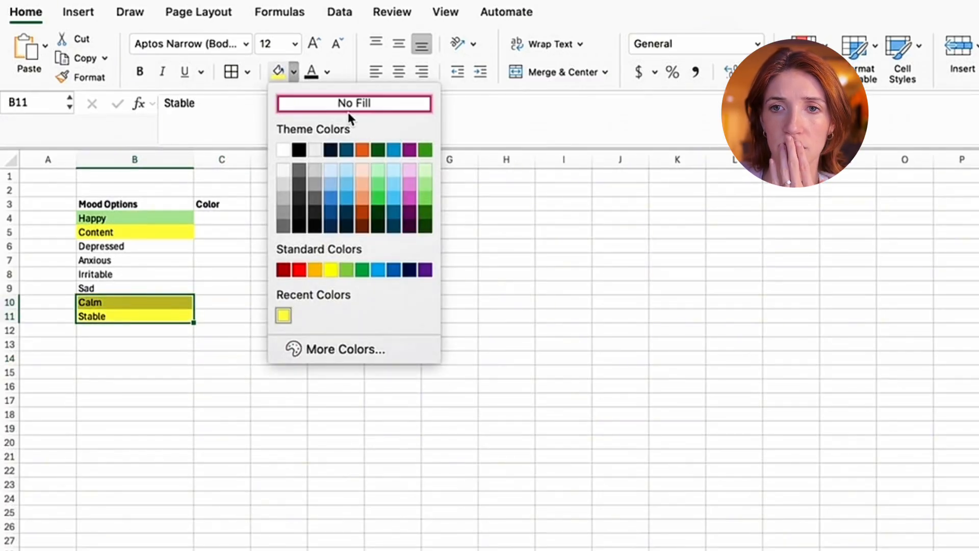
pyautogui.click(409, 174)
pyautogui.click(144, 231)
pyautogui.click(277, 72)
pyautogui.click(278, 332)
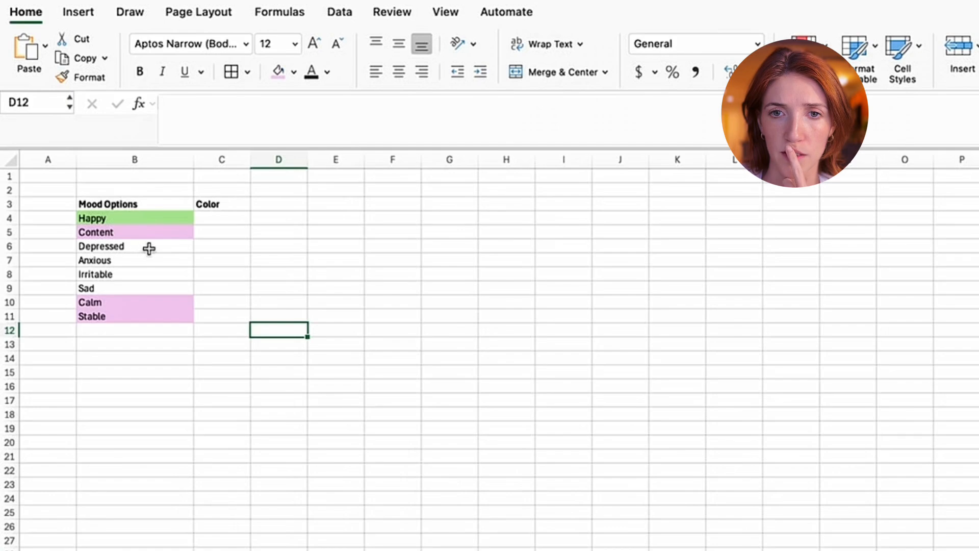
# - Fill the Depressed, Anxious, Irritable and Sad cells B6:B9 with medium orange
pyautogui.moveTo(149, 248); pyautogui.dragTo(152, 288)
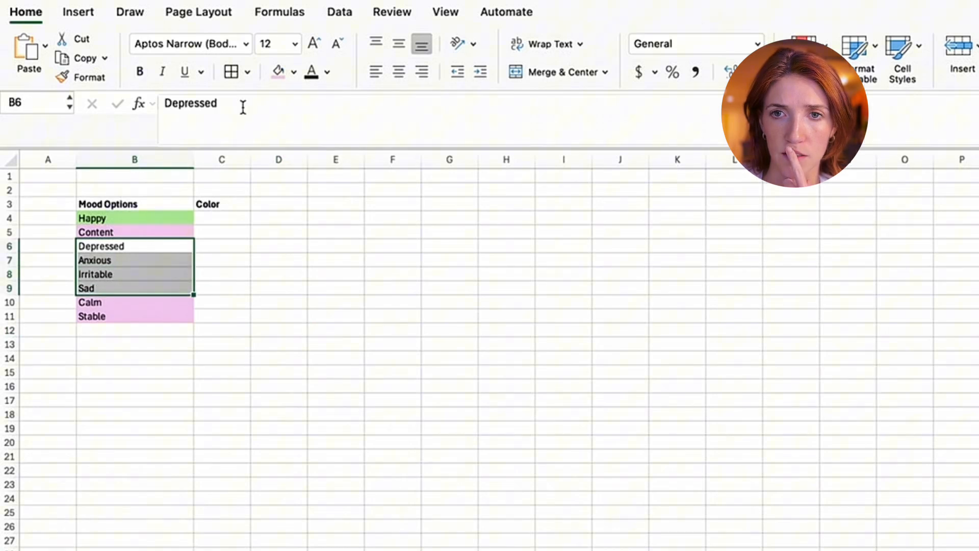
pyautogui.click(294, 73)
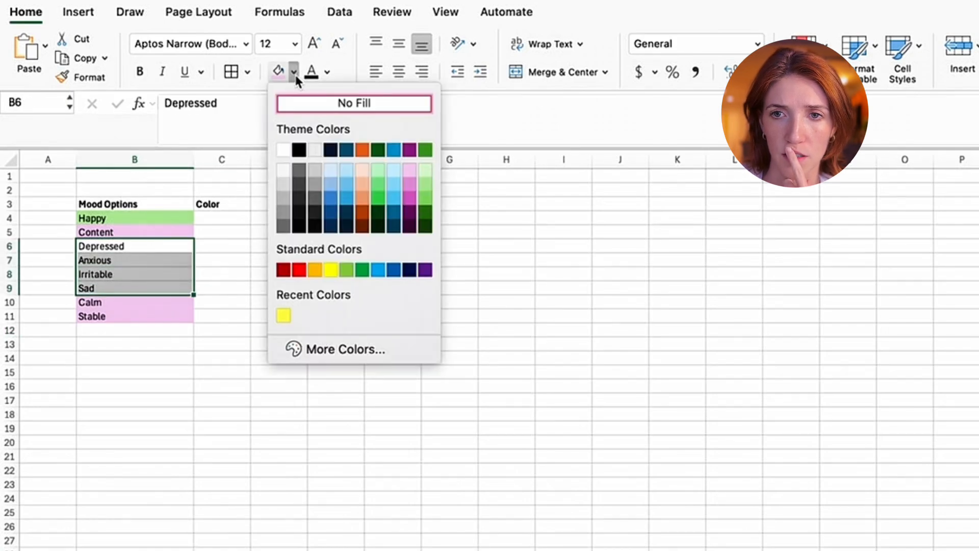
pyautogui.click(363, 204)
pyautogui.click(337, 220)
# - Sort the moods in B4:B11 with Happy's cell color on top, continuing with the current selection only
pyautogui.moveTo(123, 217); pyautogui.dragTo(125, 319)
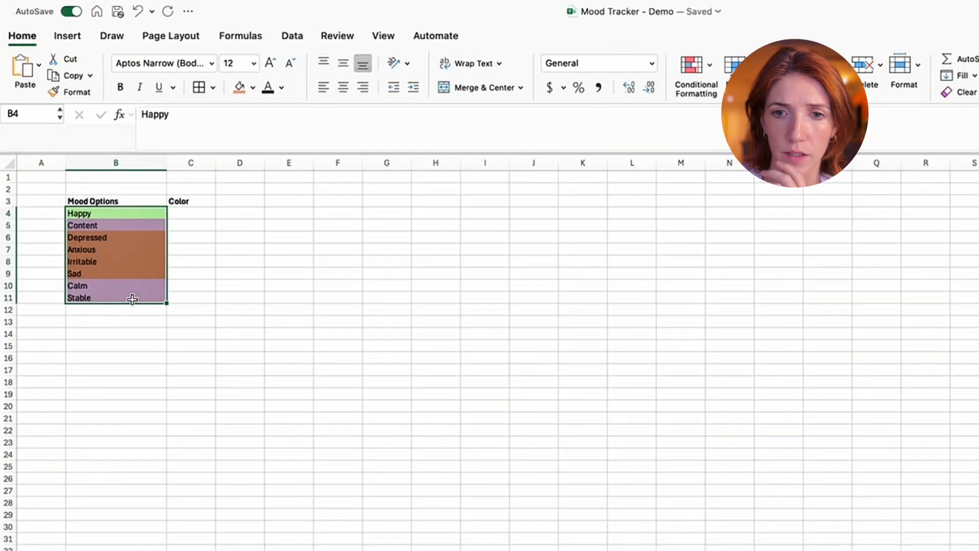
pyautogui.rightClick(132, 300)
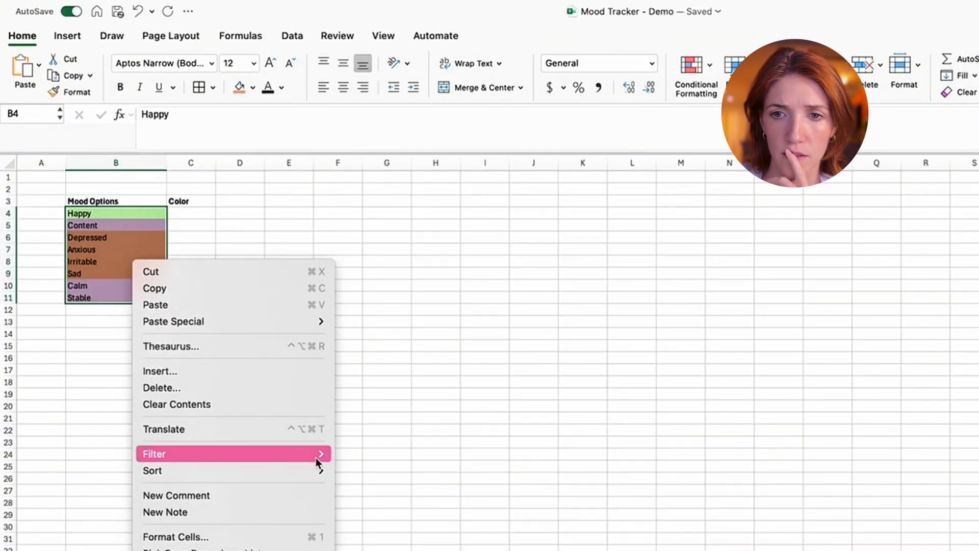
pyautogui.moveTo(316, 469)
pyautogui.click(427, 503)
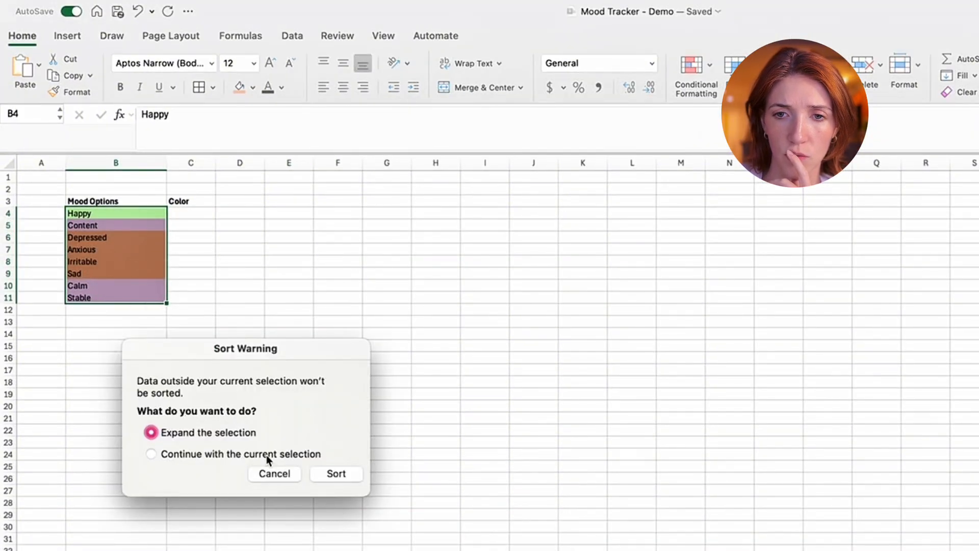
pyautogui.click(234, 455)
pyautogui.click(341, 473)
pyautogui.click(151, 346)
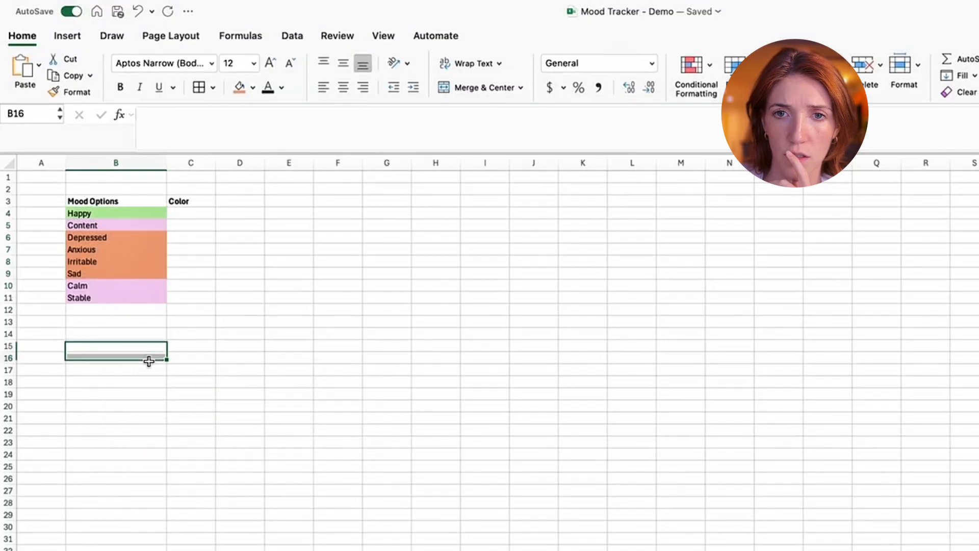
# - Sort B5:B11 with Content's light purple cell color on top, continuing with the current selection only
pyautogui.moveTo(109, 225); pyautogui.dragTo(111, 301)
pyautogui.rightClick(113, 301)
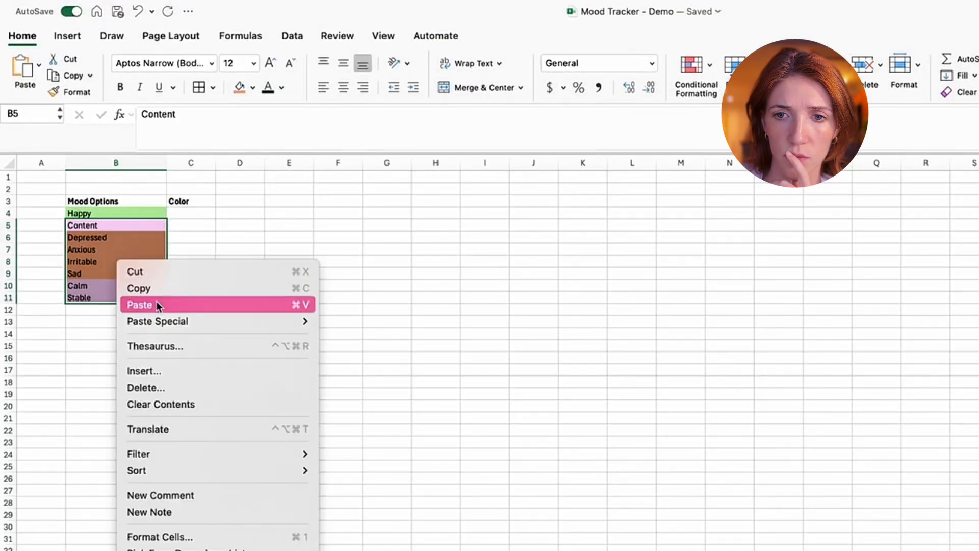
pyautogui.moveTo(268, 469)
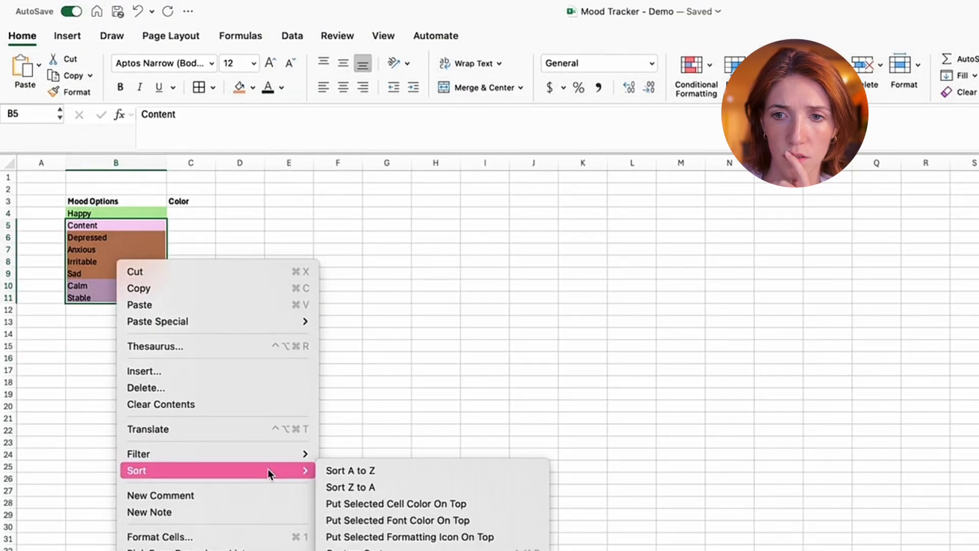
pyautogui.click(435, 505)
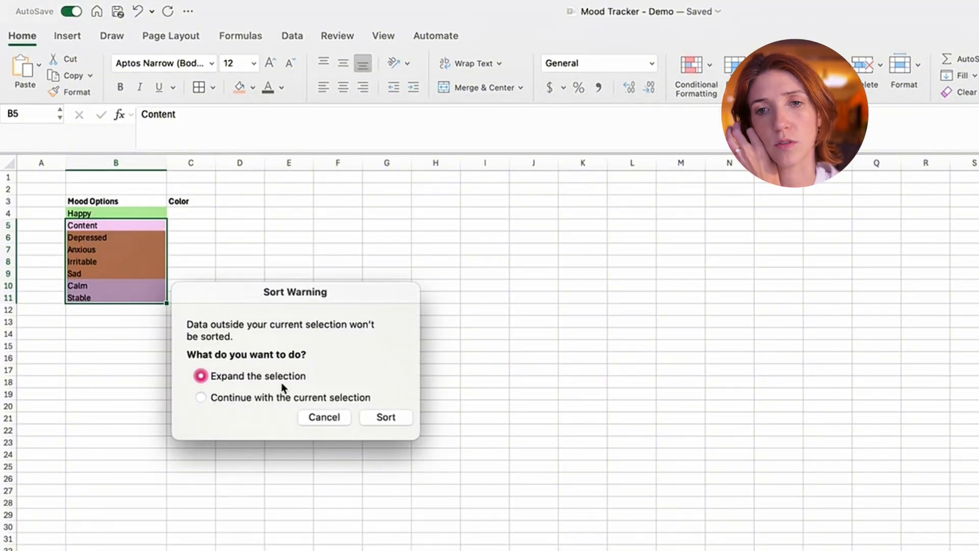
pyautogui.click(272, 397)
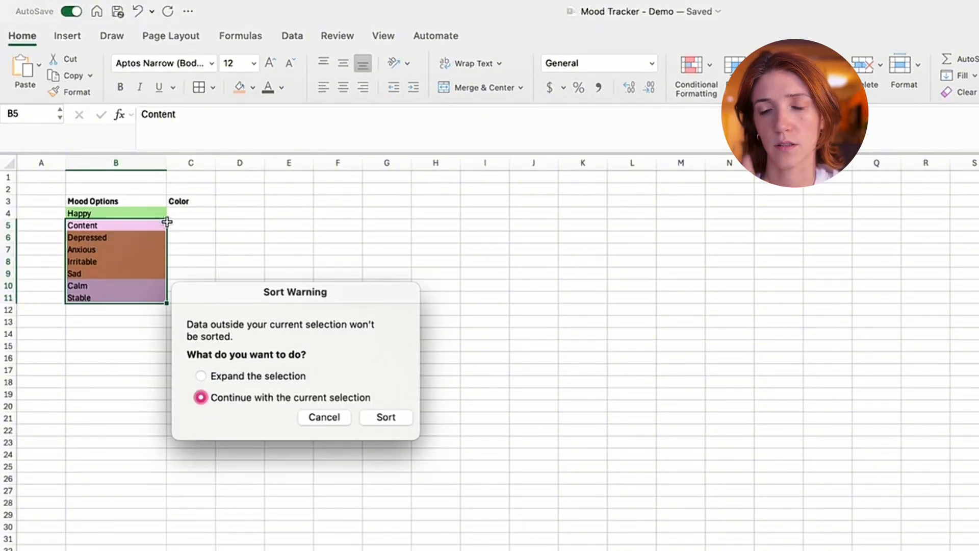
pyautogui.click(362, 417)
pyautogui.click(103, 373)
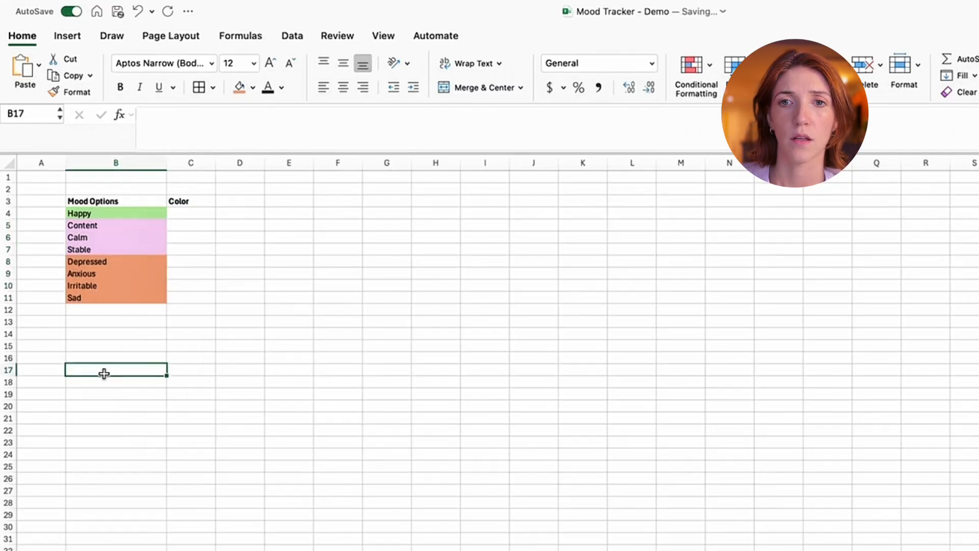
# - Try moving the orange moods to E9:E12 and the purple moods to B10:B12, undoing both moves
pyautogui.click(199, 205)
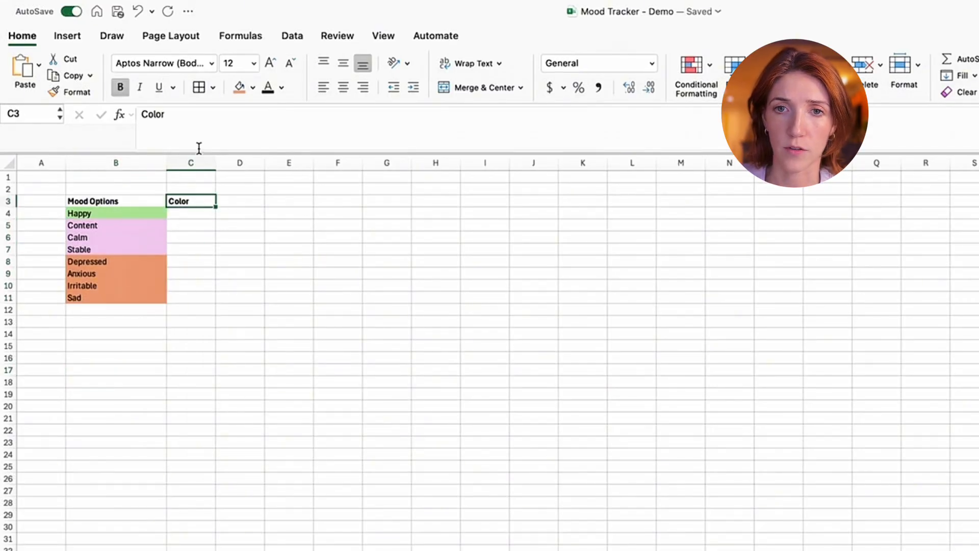
pyautogui.click(144, 213)
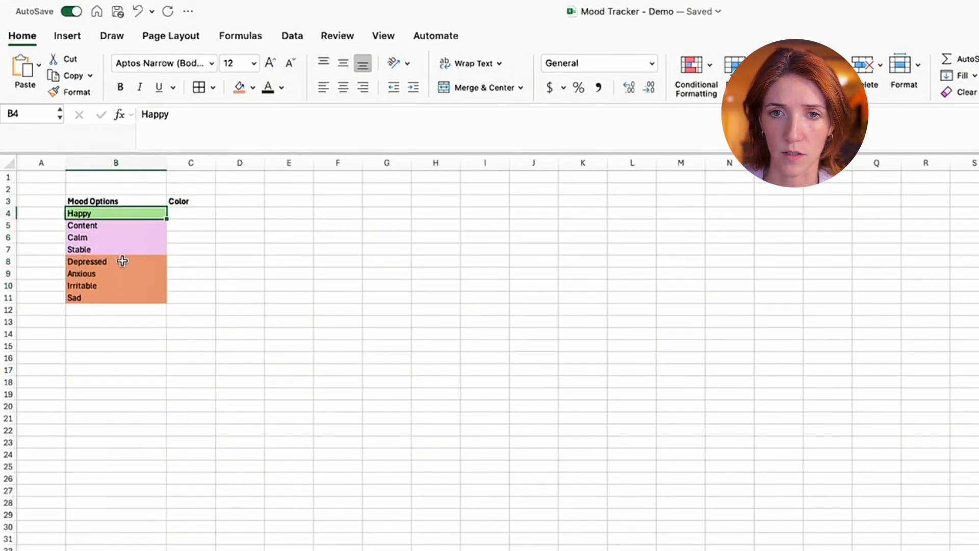
pyautogui.moveTo(122, 260); pyautogui.dragTo(123, 394)
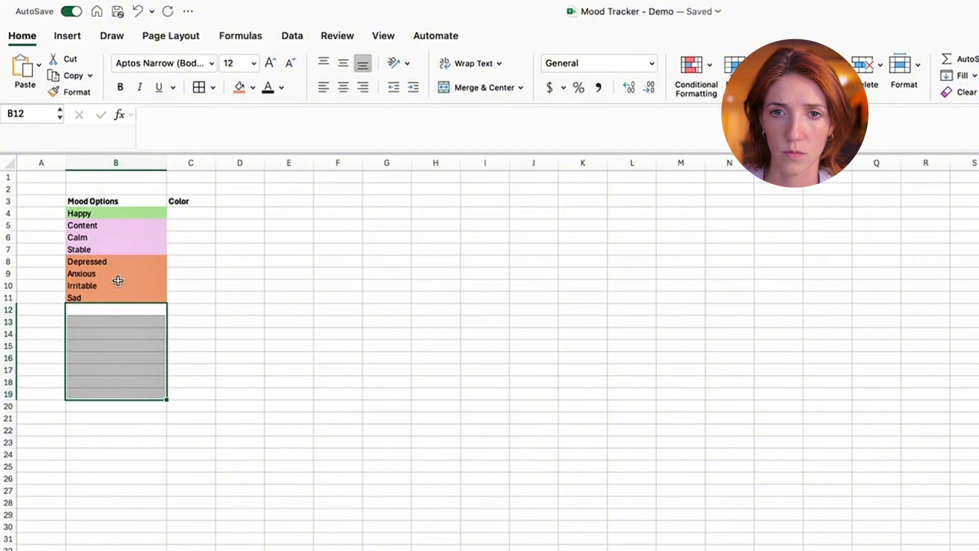
pyautogui.moveTo(117, 264); pyautogui.dragTo(305, 315)
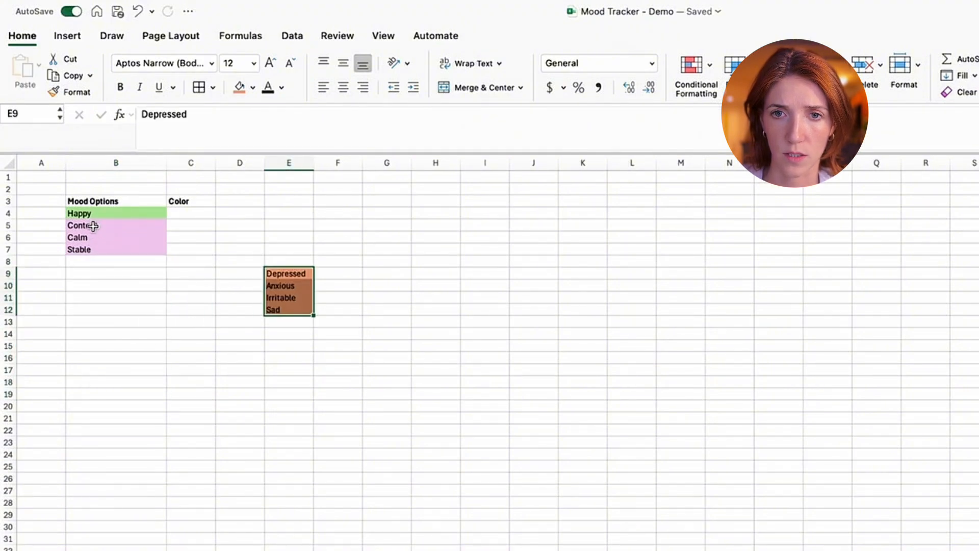
pyautogui.moveTo(93, 226); pyautogui.dragTo(100, 316)
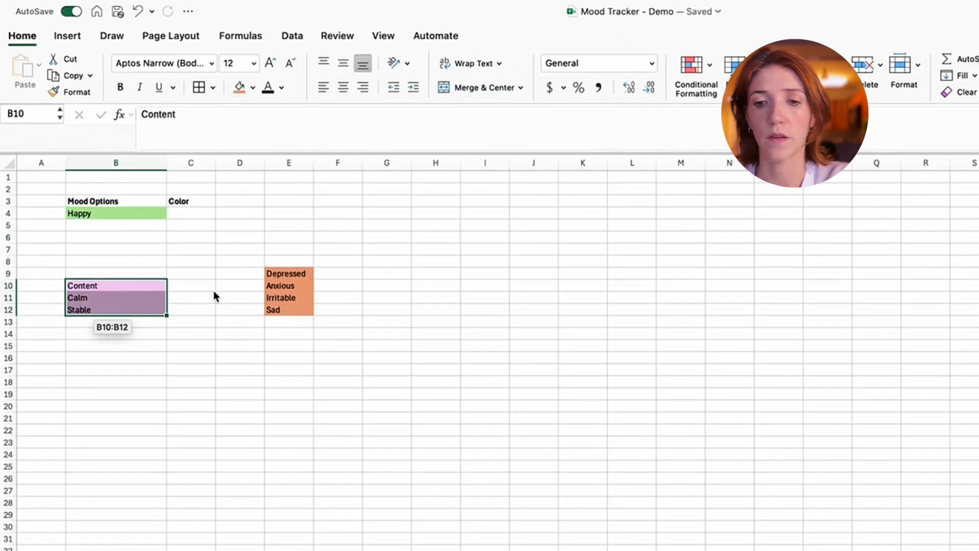
pyautogui.press('super+z')
pyautogui.press('super+z')
pyautogui.click(281, 248)
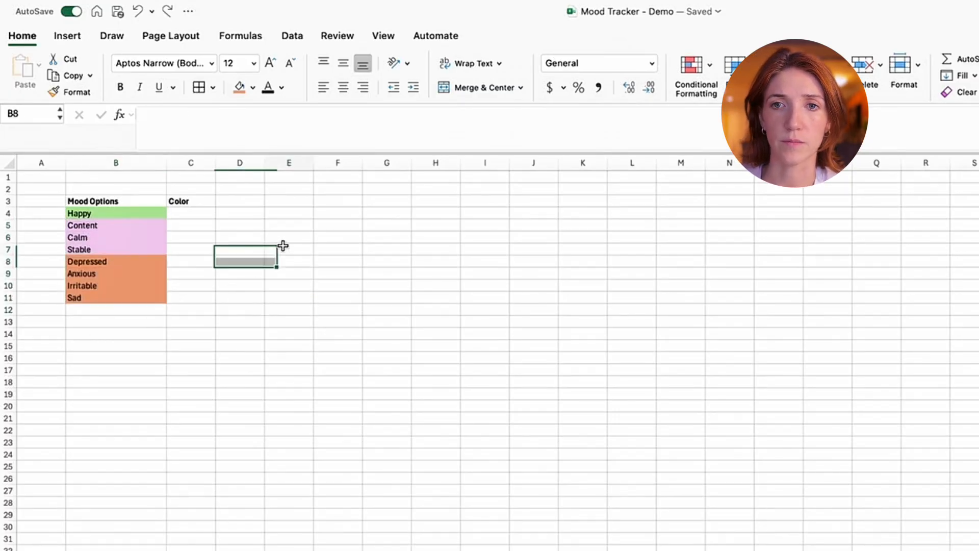
# - Widen column C to roughly one and a half times its width
pyautogui.moveTo(215, 164); pyautogui.dragTo(246, 164)
pyautogui.click(354, 197)
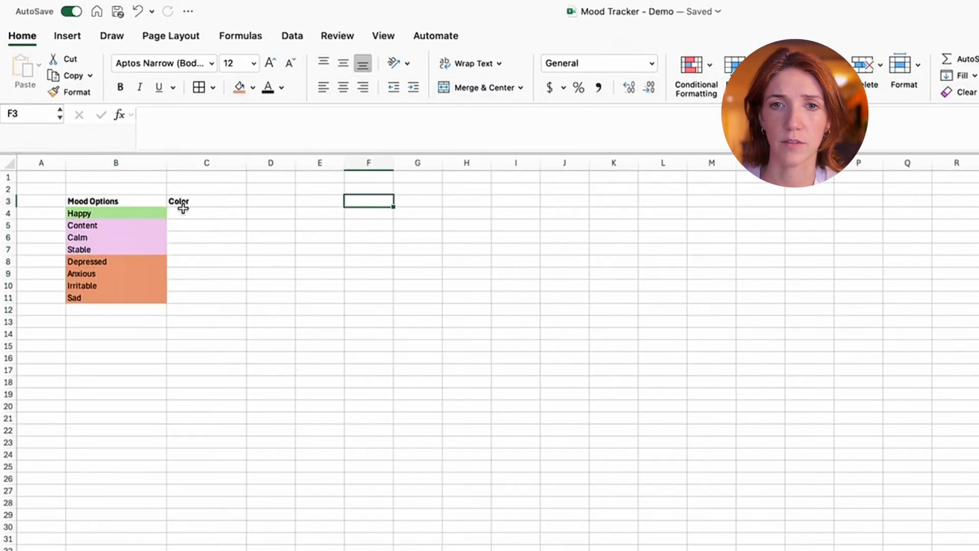
pyautogui.click(186, 213)
# - Insert a row above Content and enter "Ecstatic" as a mood in B5
pyautogui.rightClick(9, 224)
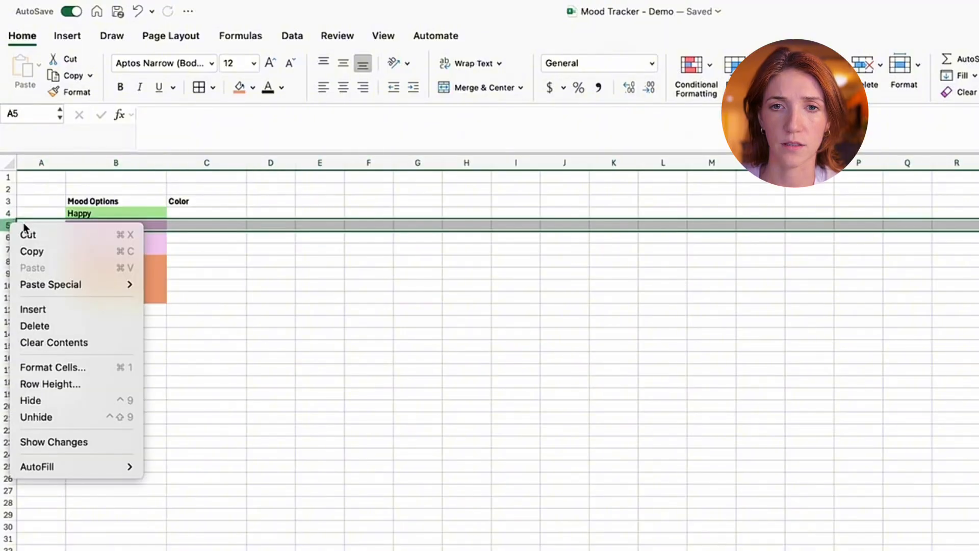
pyautogui.click(52, 308)
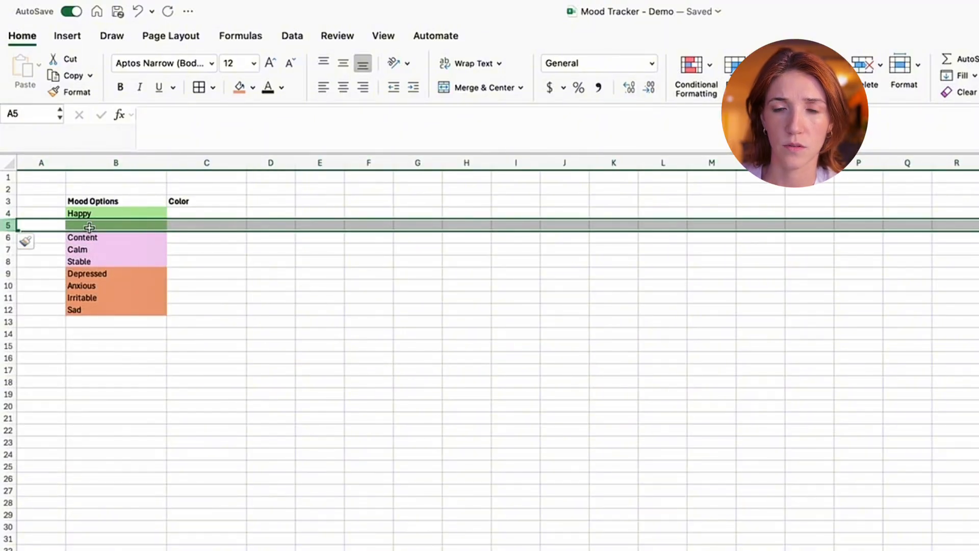
pyautogui.click(110, 223)
pyautogui.write('Ecstatic')
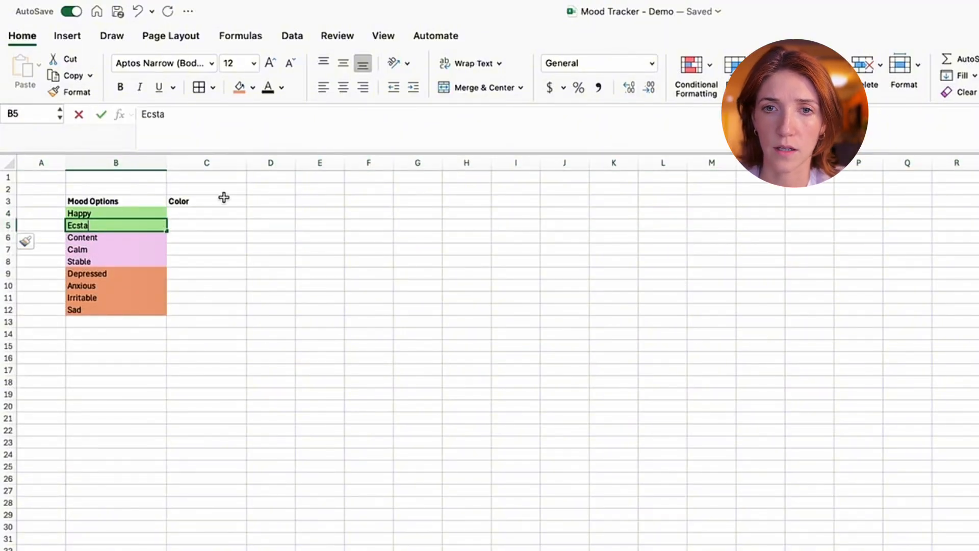
pyautogui.press('Return')
# - In the Color column, enter "Green" for Happy and Ecstatic and "Purple" for Content
pyautogui.press('Down')
pyautogui.press('Up')
pyautogui.press('Up')
pyautogui.press('Up')
pyautogui.press('Right')
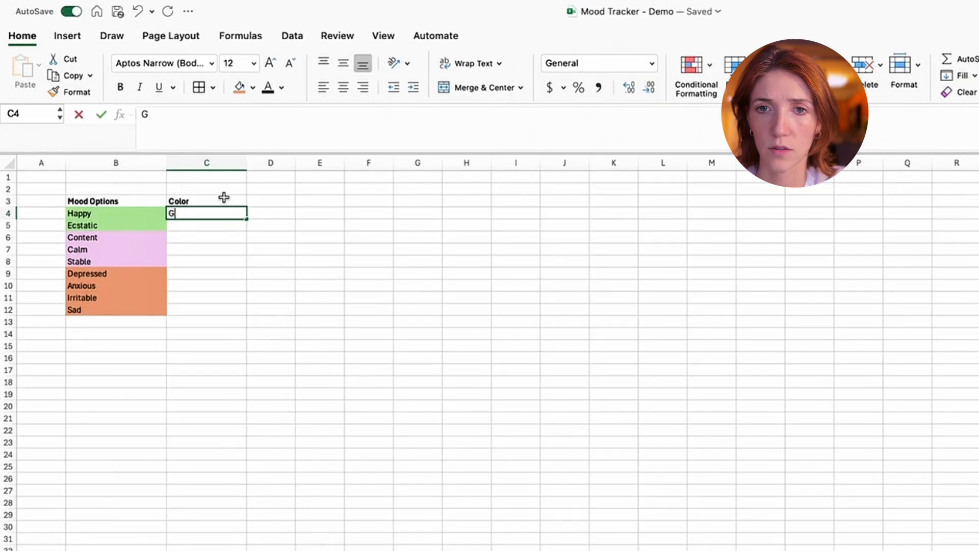
pyautogui.write('Green')
pyautogui.press('Return')
pyautogui.write('Green')
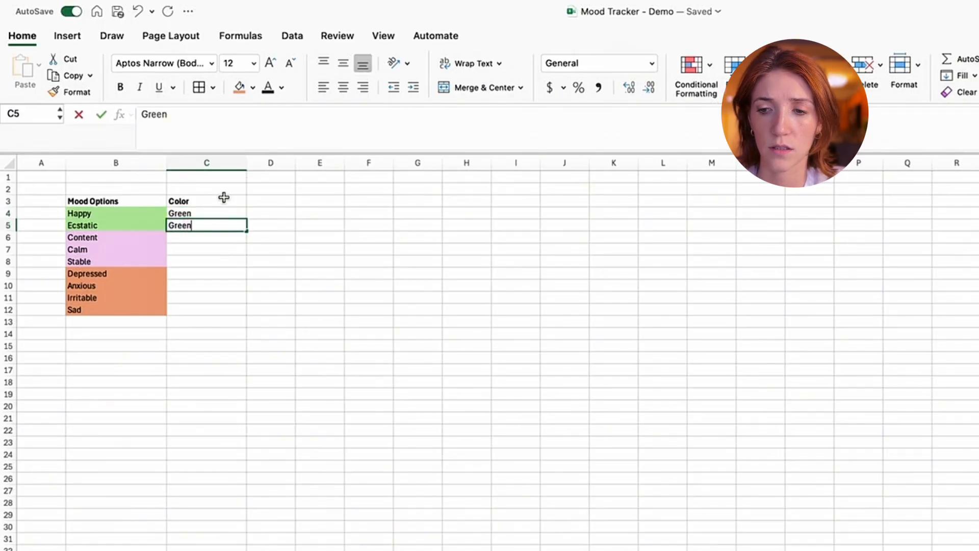
pyautogui.press('Return')
pyautogui.write('Purple')
pyautogui.press('Return')
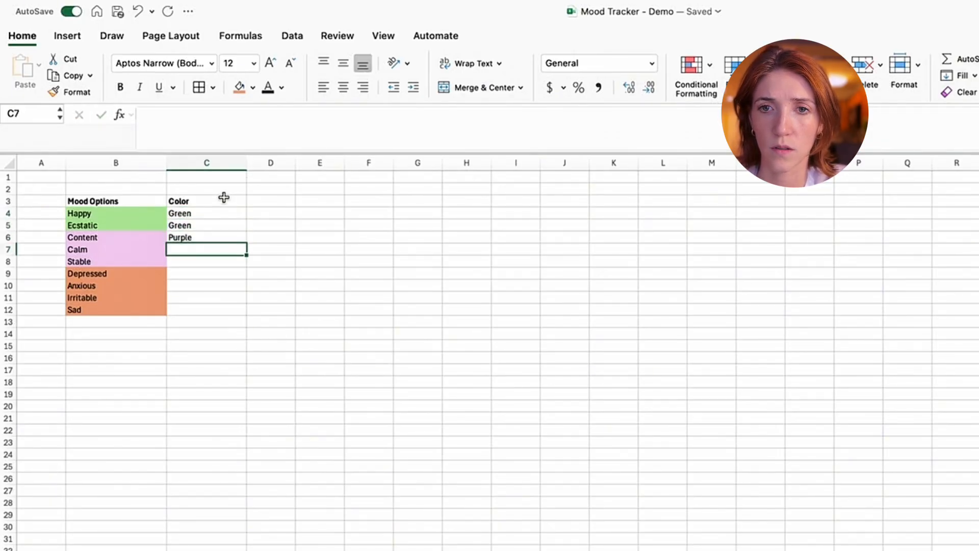
pyautogui.press('Up')
pyautogui.press('super+c')
pyautogui.press('Down')
pyautogui.write('v')
pyautogui.press('Return')
pyautogui.press('Up')
pyautogui.press('Up')
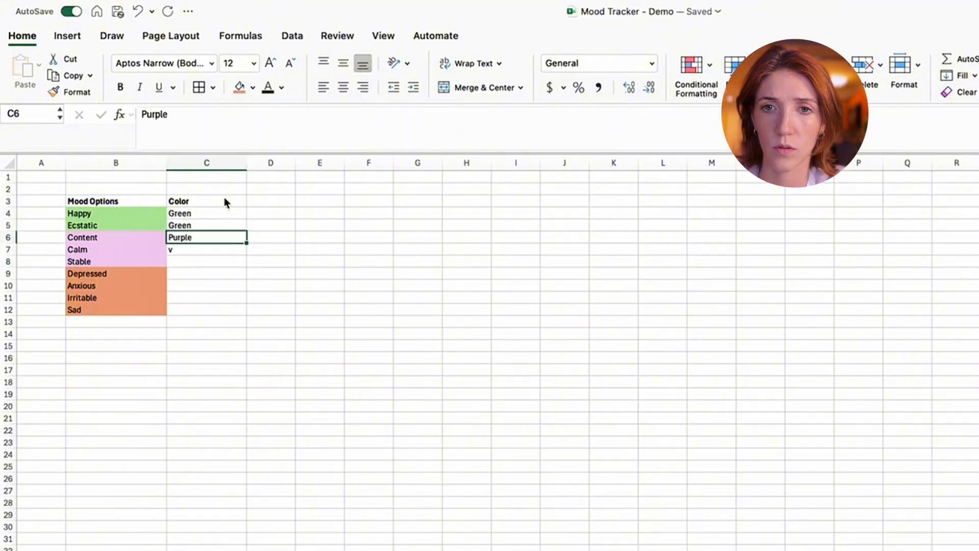
# - Copy the "Purple" color label from C6 to the Calm and Stable rows, C7:C8
pyautogui.press('super+c')
pyautogui.press('Down')
pyautogui.press('super+v')
pyautogui.press('Down')
pyautogui.press('super+v')
# - Enter "Red" as the color for Depressed in C9 and copy it to the Anxious, Irritable and Sad rows, C10:C12
pyautogui.press('Down')
pyautogui.write('Red')
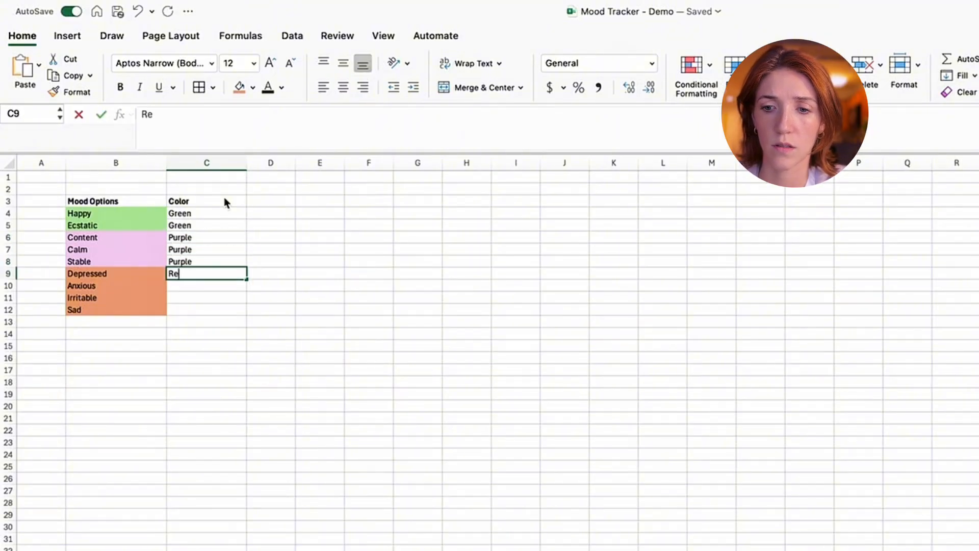
pyautogui.press('Return')
pyautogui.press('Up')
pyautogui.press('super+c')
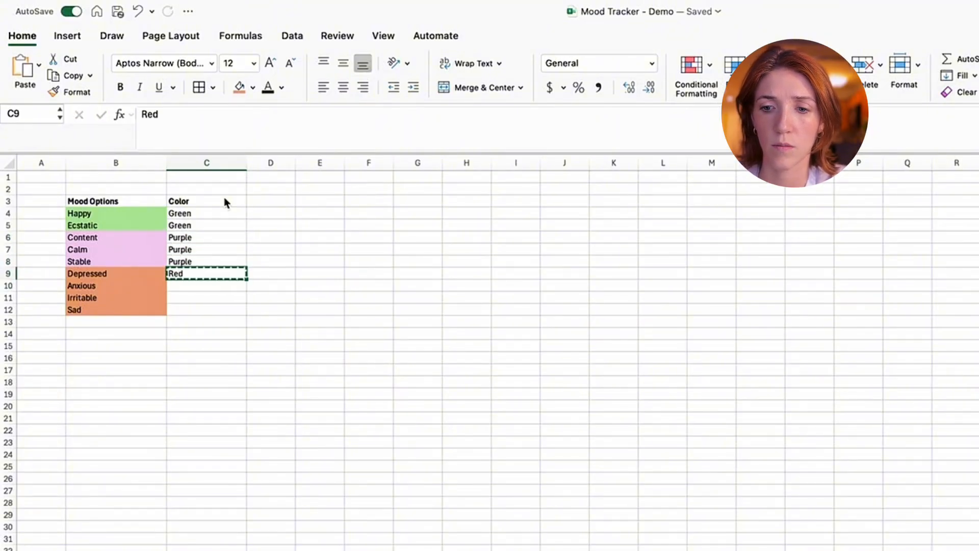
pyautogui.hotkey('shift', 'Down')
pyautogui.hotkey('shift', 'Down')
pyautogui.hotkey('shift', 'Down')
pyautogui.press('super+v')
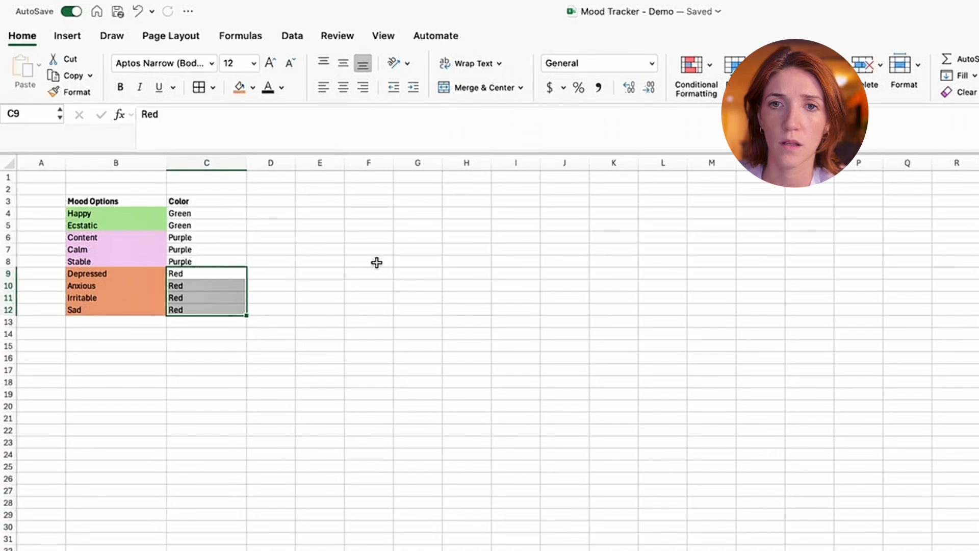
pyautogui.click(377, 262)
# - Copy the fill formatting of the mood names in B4:B12 onto the color labels in C4:C12
pyautogui.moveTo(118, 208); pyautogui.dragTo(127, 306)
pyautogui.click(71, 92)
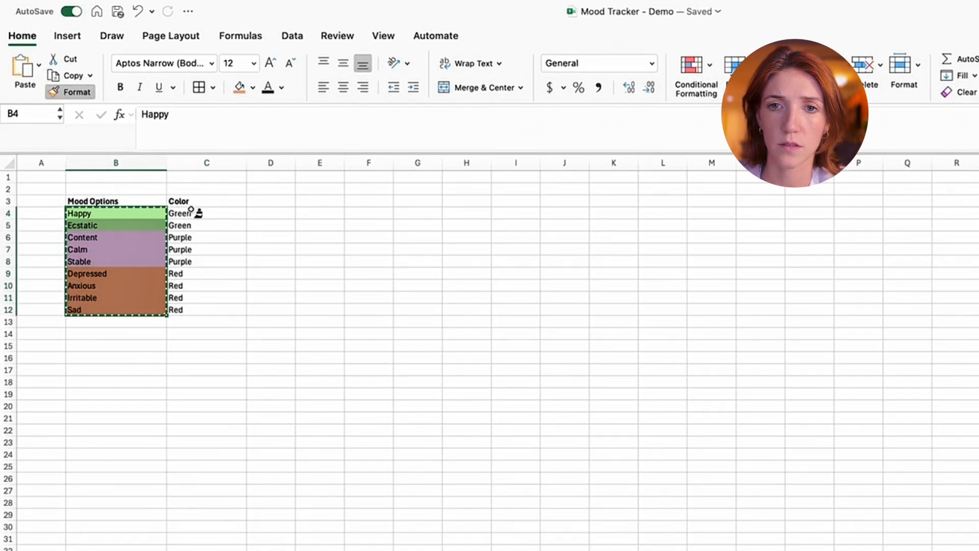
pyautogui.moveTo(195, 213); pyautogui.dragTo(186, 309)
pyautogui.click(153, 380)
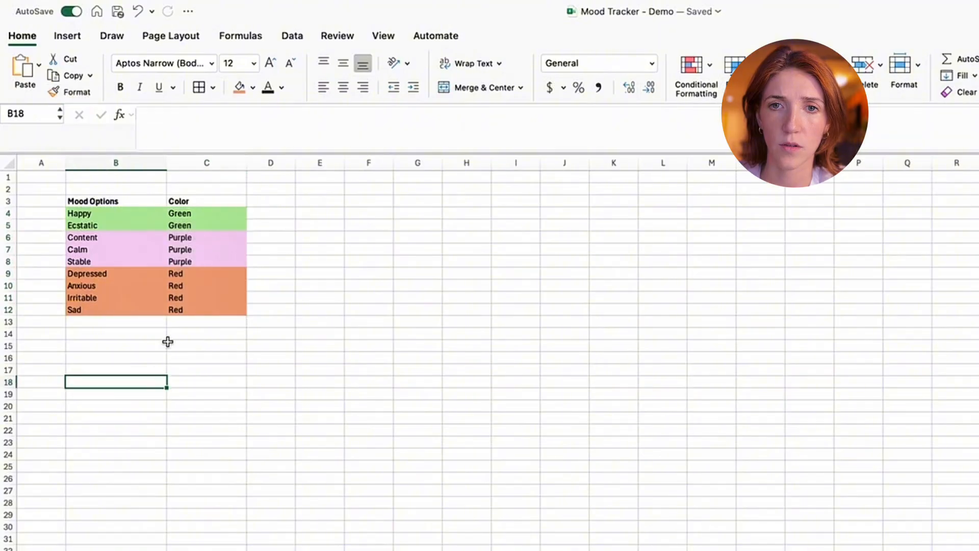
# - Apply borders to all cells of the key table B3:C12, plus a thick outline around it
pyautogui.moveTo(100, 199); pyautogui.dragTo(193, 310)
pyautogui.click(202, 93)
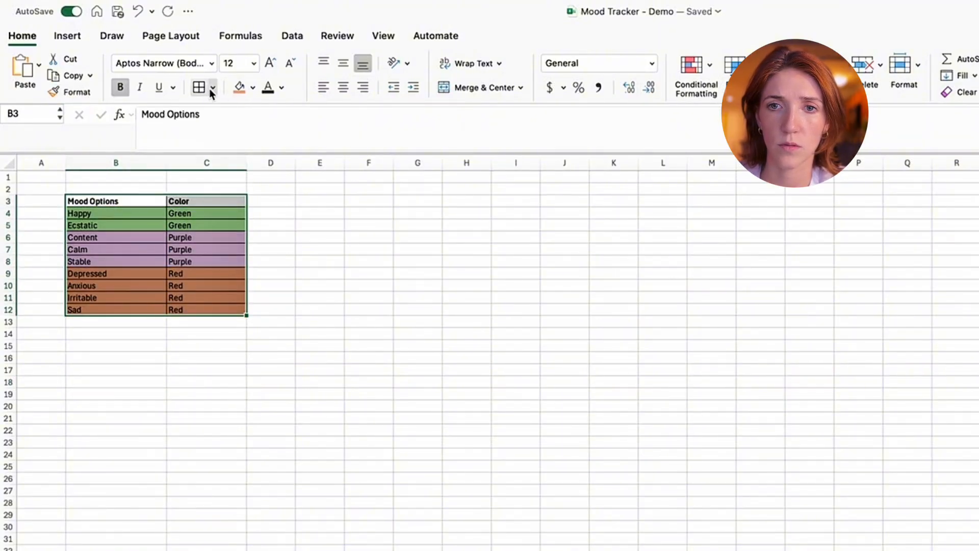
pyautogui.click(212, 88)
pyautogui.click(258, 261)
pyautogui.click(368, 299)
# - Add a thick outline around the key table's header cells, B3:C3
pyautogui.click(206, 202)
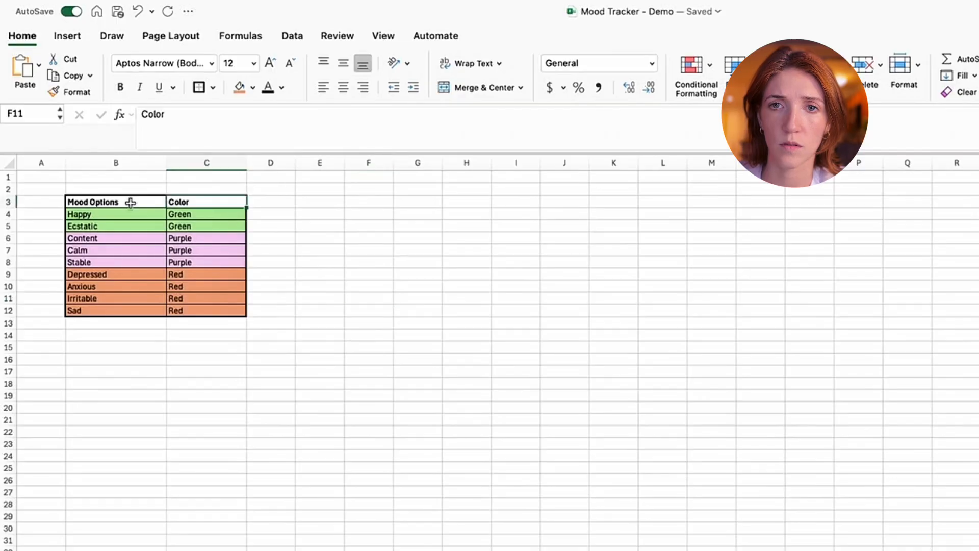
pyautogui.moveTo(206, 202); pyautogui.dragTo(130, 202)
pyautogui.click(199, 87)
pyautogui.click(368, 287)
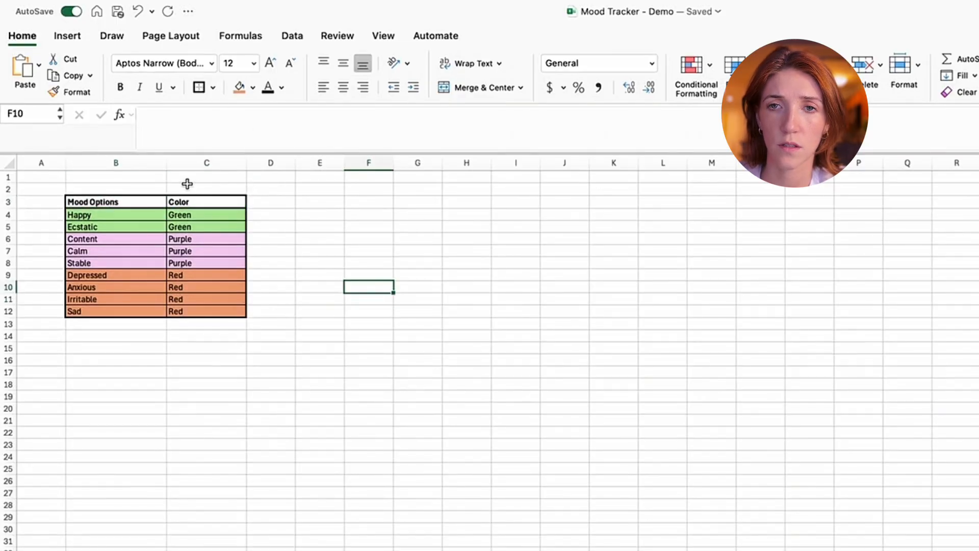
# - Hide the gridlines on the Key sheet
pyautogui.click(323, 37)
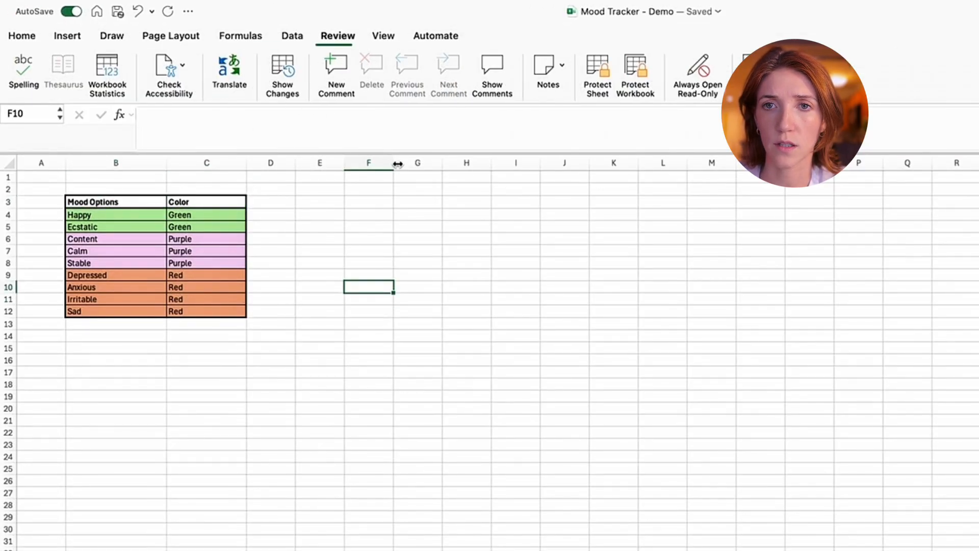
pyautogui.click(293, 43)
pyautogui.click(383, 36)
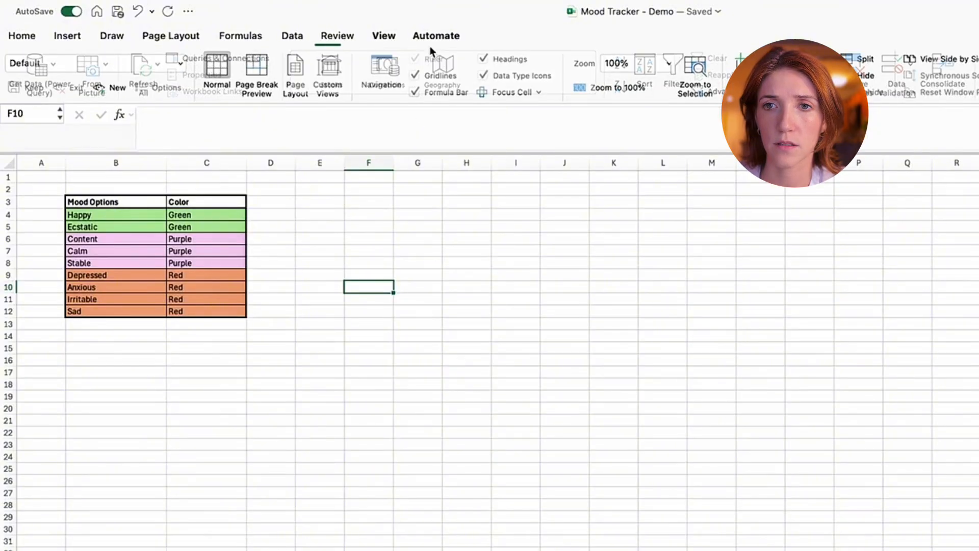
pyautogui.click(416, 75)
pyautogui.click(645, 485)
pyautogui.click(361, 485)
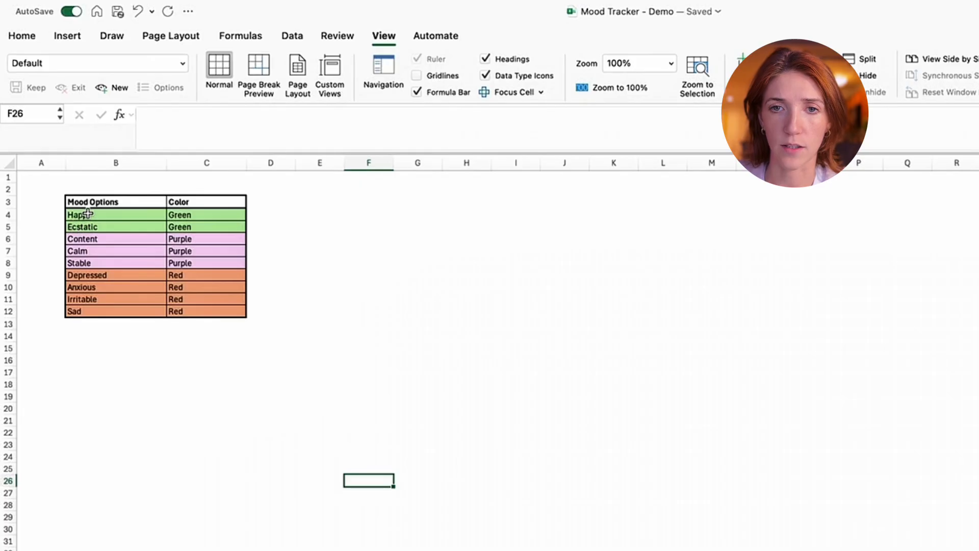
# - Define the mood list in B4:B12 as a named range called "MoodOptions"
pyautogui.moveTo(88, 213); pyautogui.dragTo(137, 312)
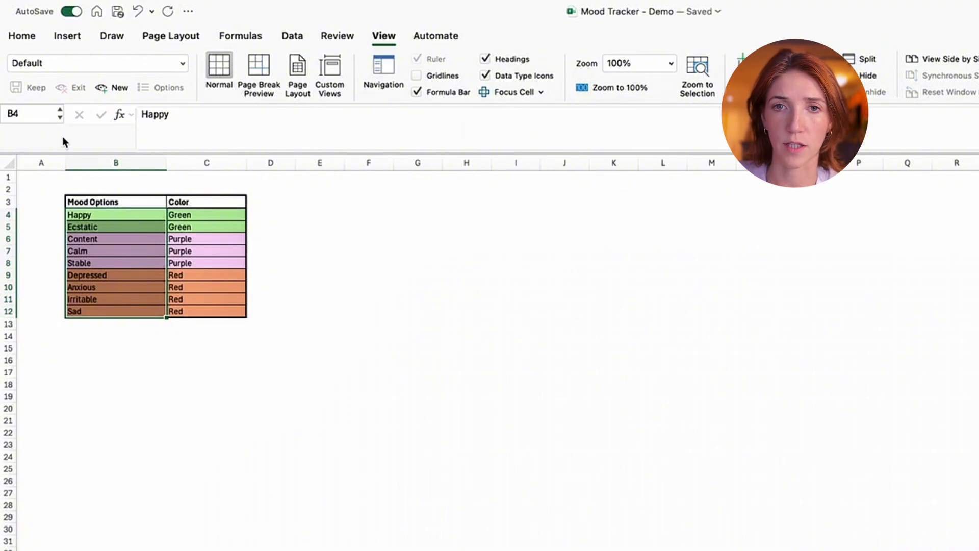
pyautogui.click(39, 109)
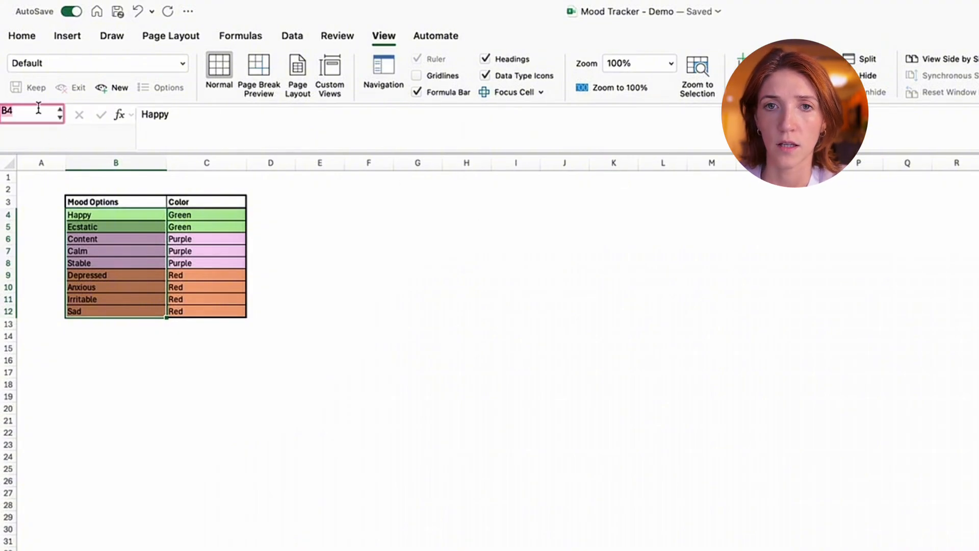
pyautogui.write('MoodOptions')
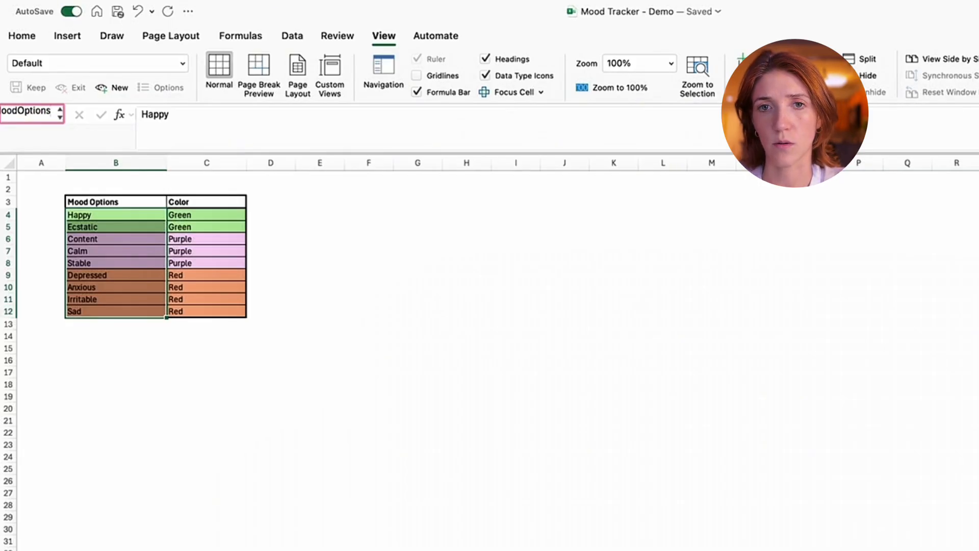
pyautogui.press('Return')
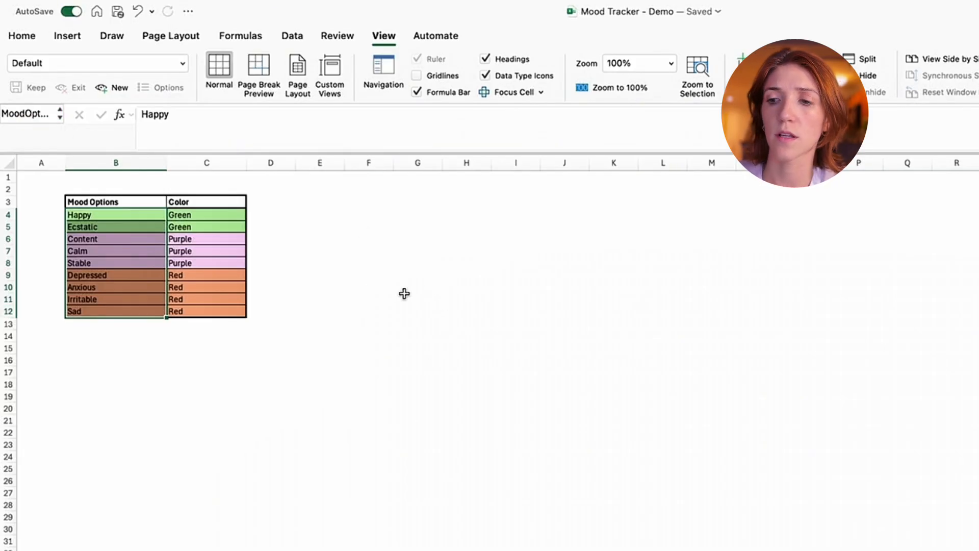
# - Test the named range by entering the formula =MoodOptions in G11
pyautogui.click(406, 299)
pyautogui.write('=Moddop')
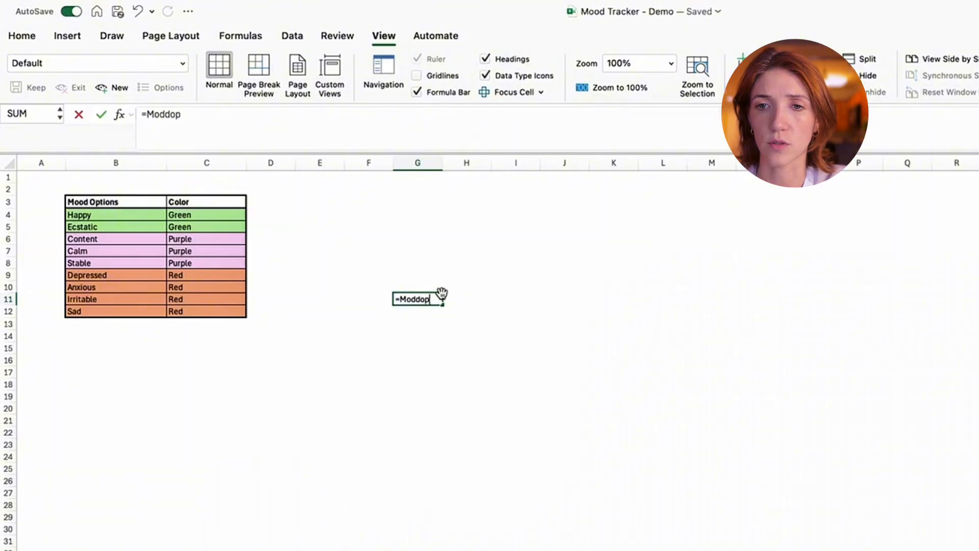
pyautogui.press('BackSpace')
pyautogui.press('BackSpace')
pyautogui.press('BackSpace')
pyautogui.press('BackSpace')
pyautogui.write('odOptions')
pyautogui.press('Tab')
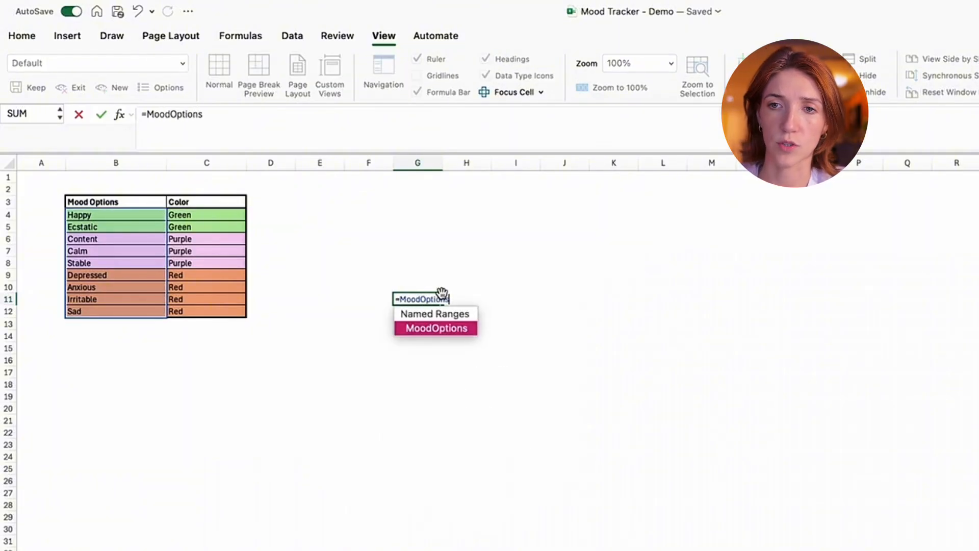
pyautogui.press('Return')
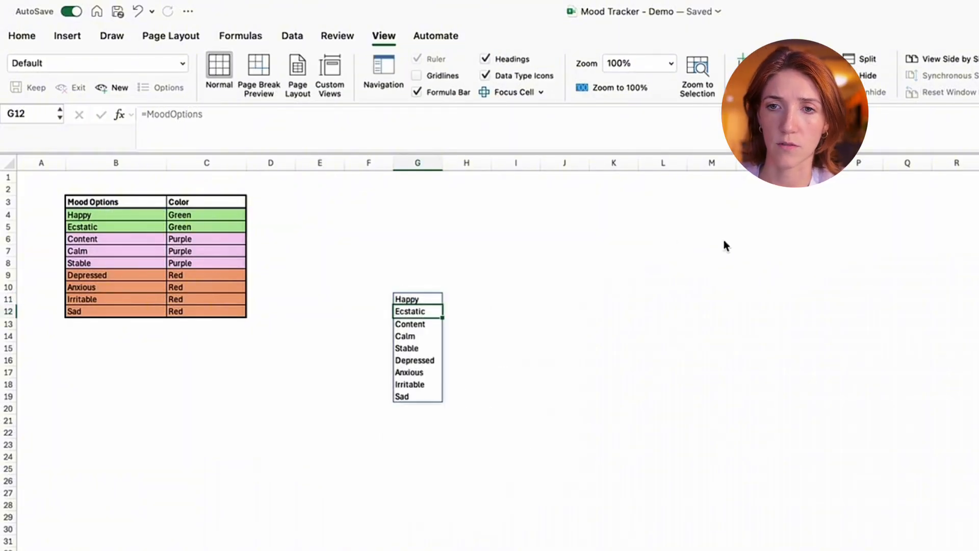
pyautogui.press('Right')
pyautogui.press('Right')
pyautogui.click(407, 300)
pyautogui.click(462, 259)
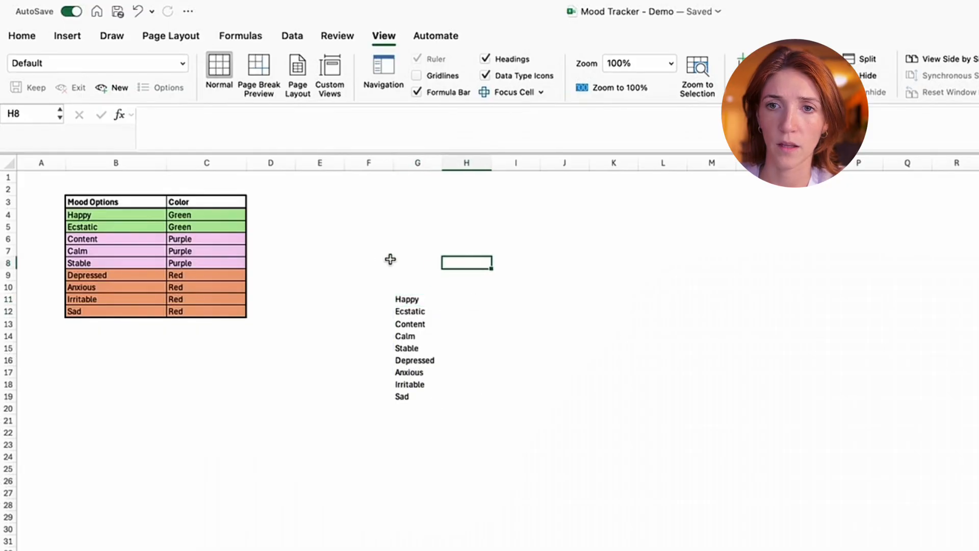
# - Clear the test formula and its list of moods from column G
pyautogui.click(126, 251)
pyautogui.moveTo(392, 281); pyautogui.dragTo(465, 488)
pyautogui.click(557, 493)
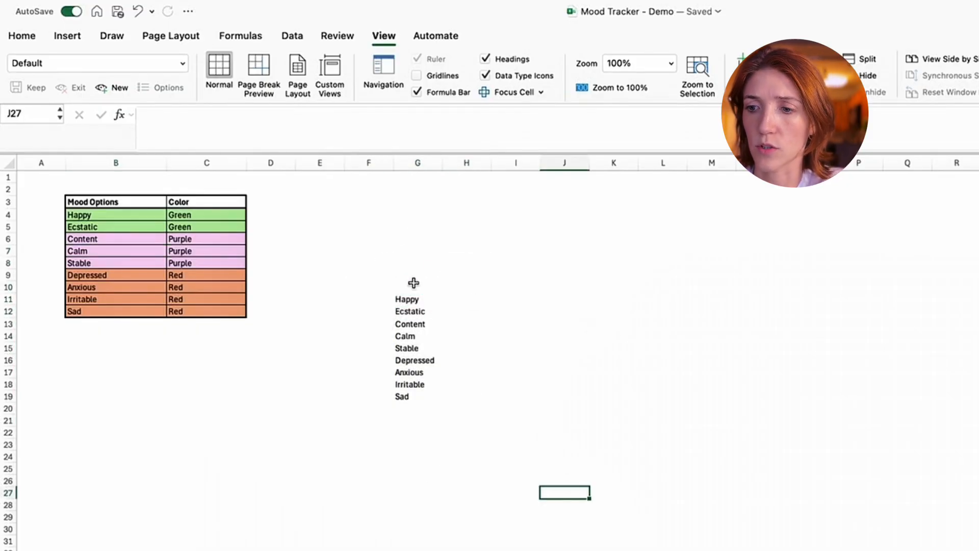
pyautogui.moveTo(405, 227); pyautogui.dragTo(426, 448)
pyautogui.press('Delete')
pyautogui.click(620, 422)
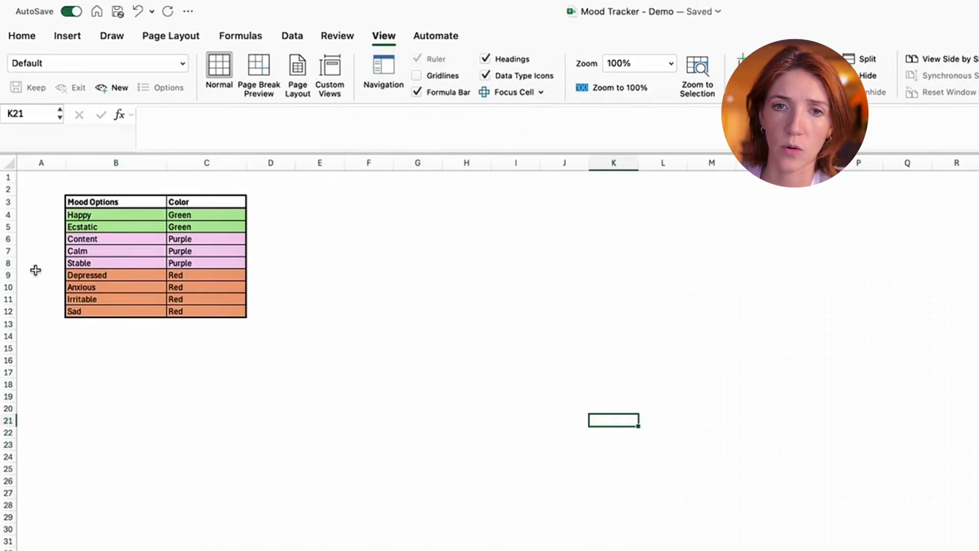
pyautogui.click(3, 281)
pyautogui.rightClick(8, 275)
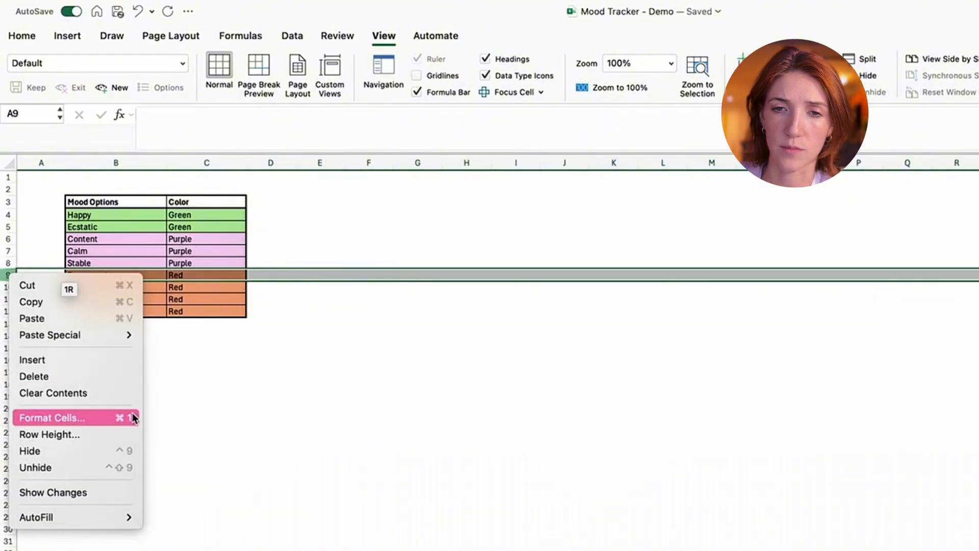
pyautogui.click(50, 471)
pyautogui.click(104, 326)
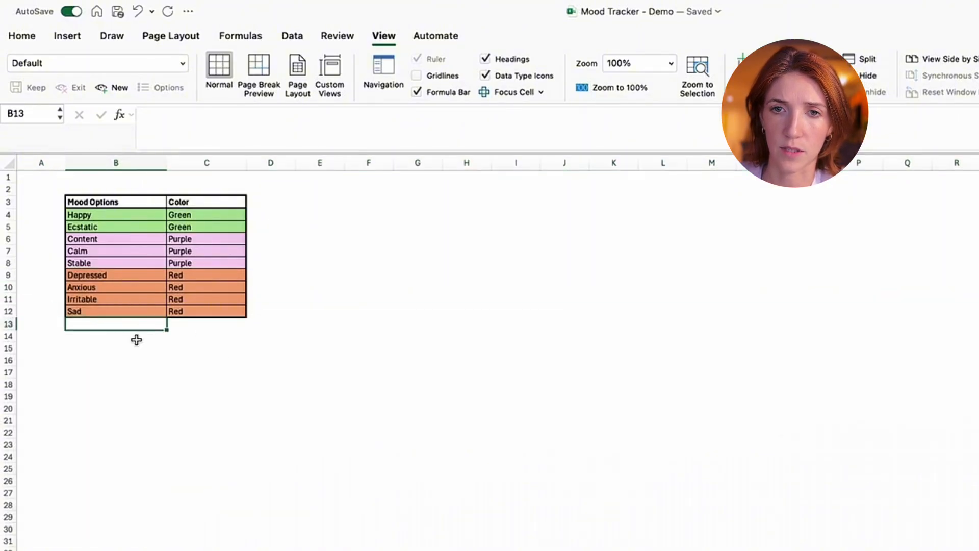
pyautogui.click(209, 328)
pyautogui.moveTo(124, 211); pyautogui.dragTo(126, 323)
pyautogui.click(575, 325)
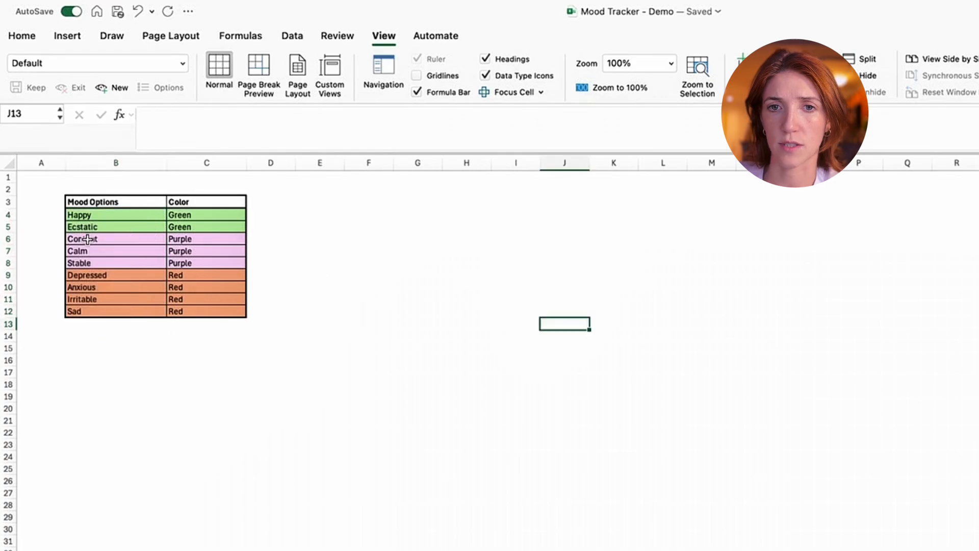
pyautogui.click(478, 277)
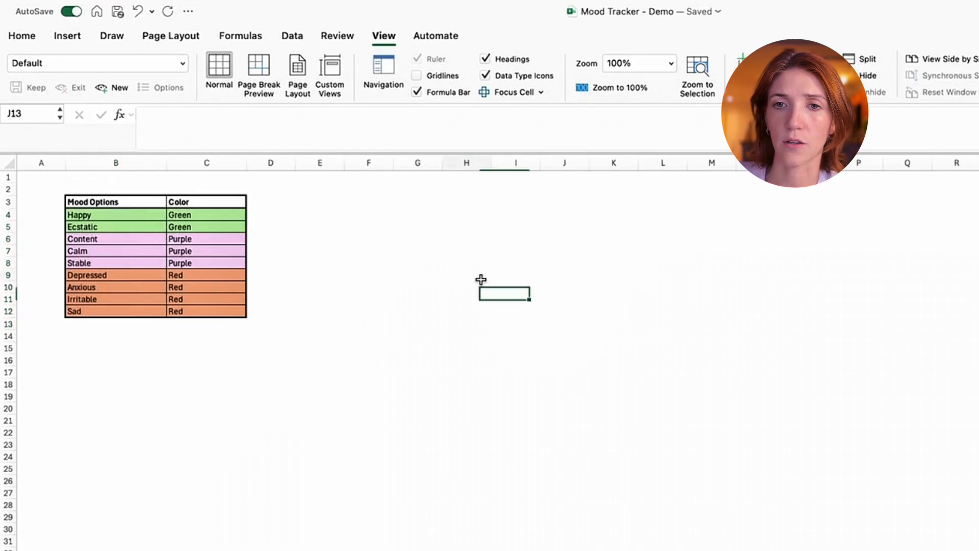
pyautogui.click(662, 360)
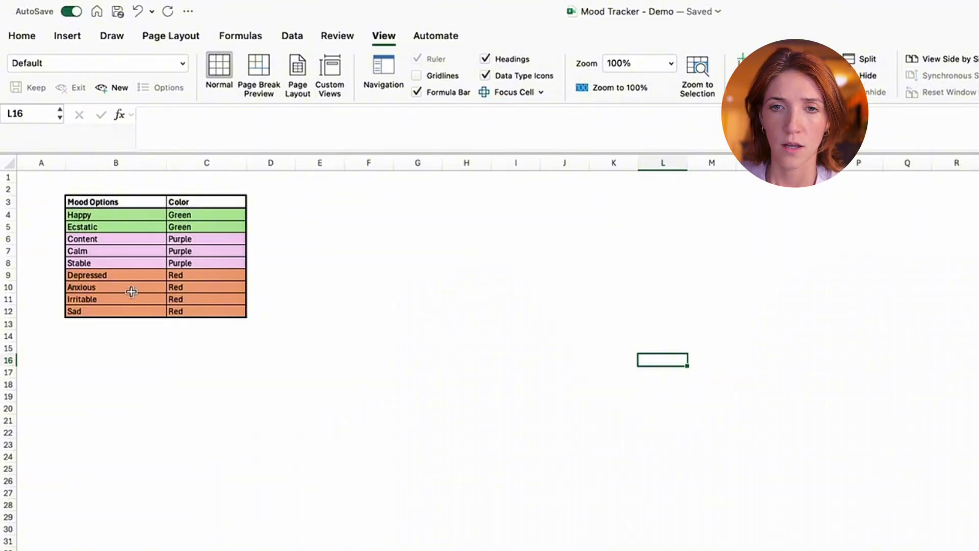
# - On the October 2025 sheet, restrict Mood cells C4:C34 to a list with the source =MoodOptions using data validation
pyautogui.click(369, 549)
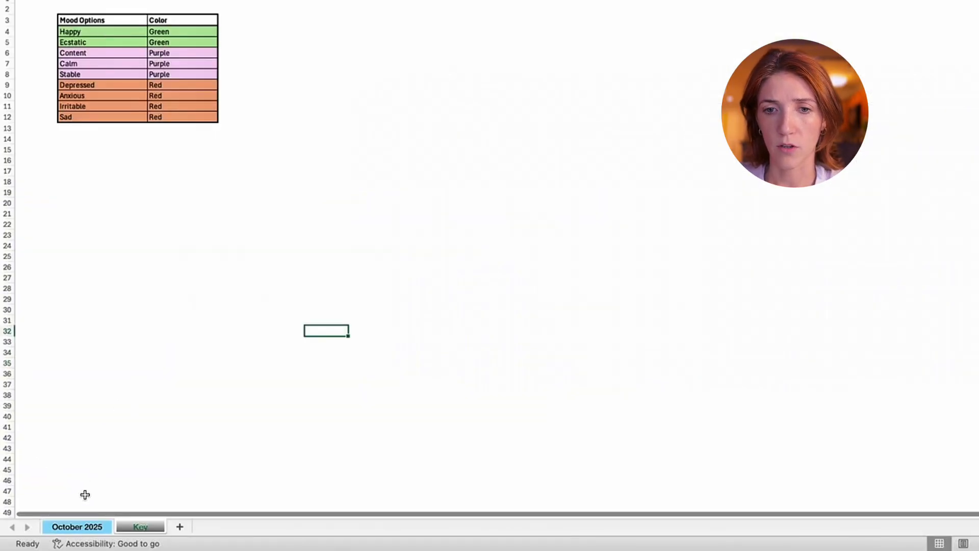
pyautogui.click(77, 527)
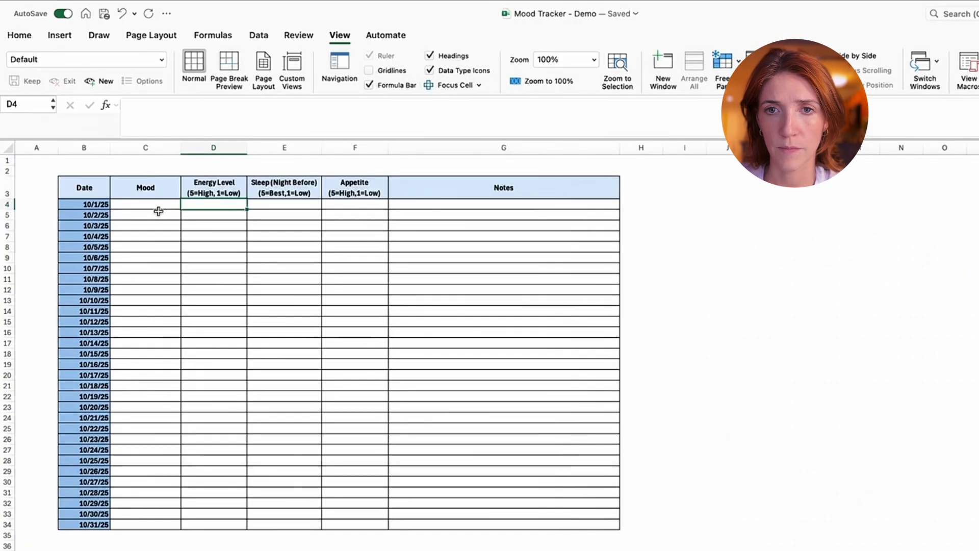
pyautogui.moveTo(159, 204); pyautogui.dragTo(176, 523)
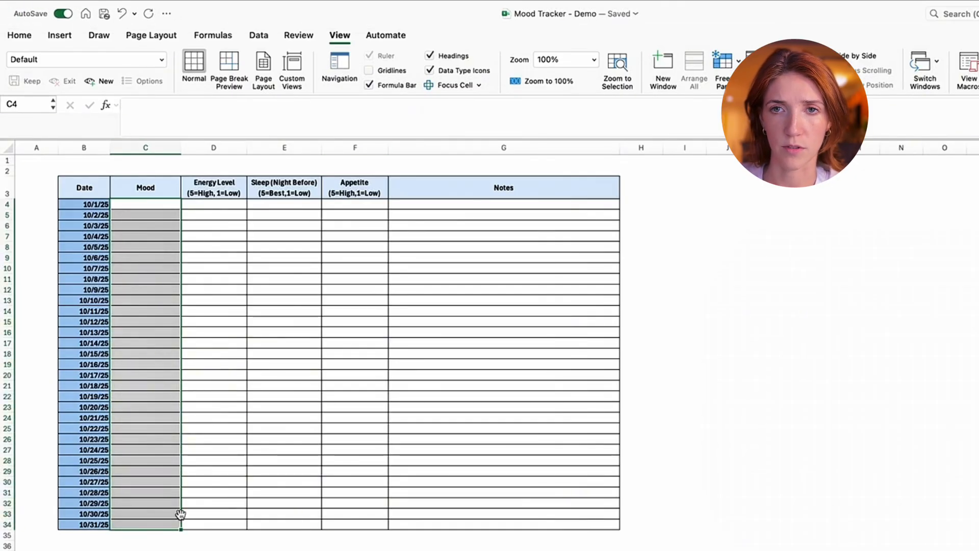
pyautogui.click(218, 34)
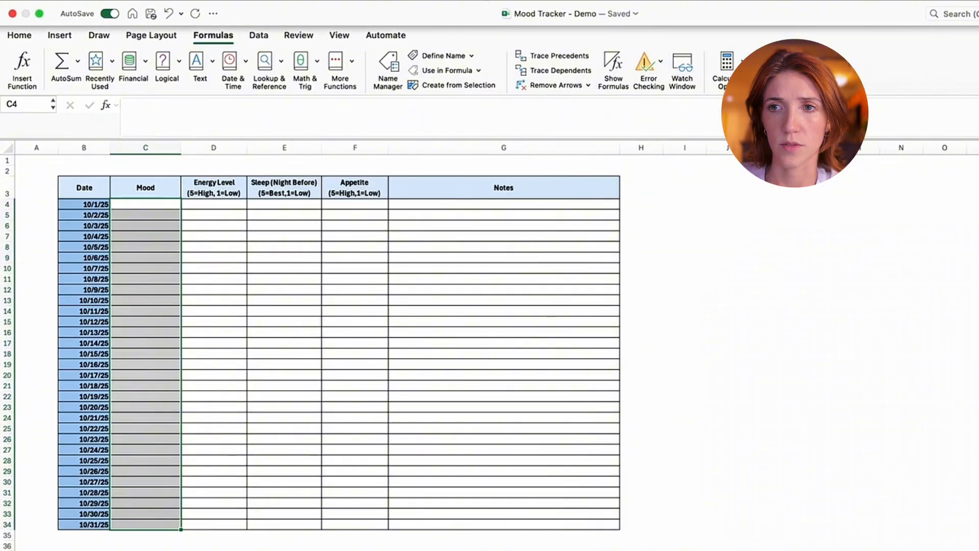
pyautogui.click(298, 35)
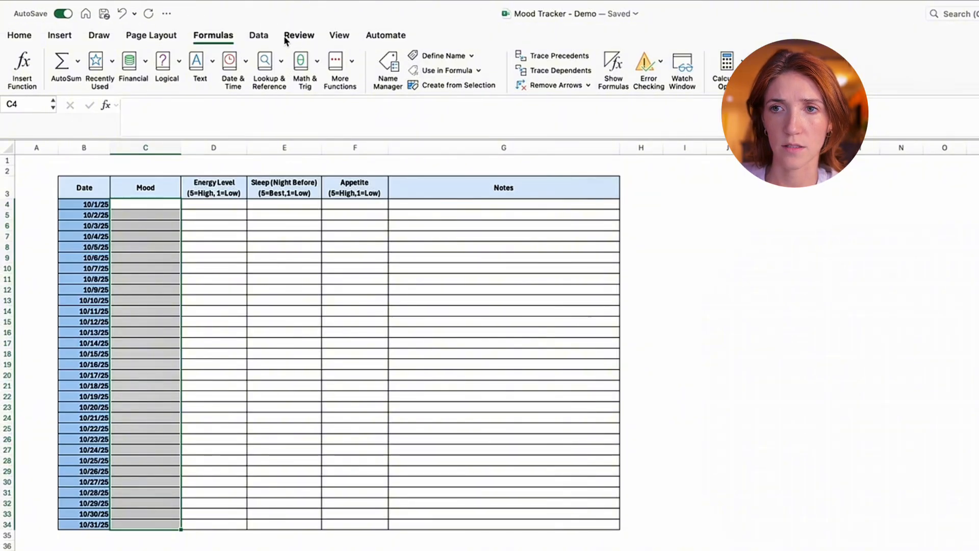
pyautogui.click(254, 37)
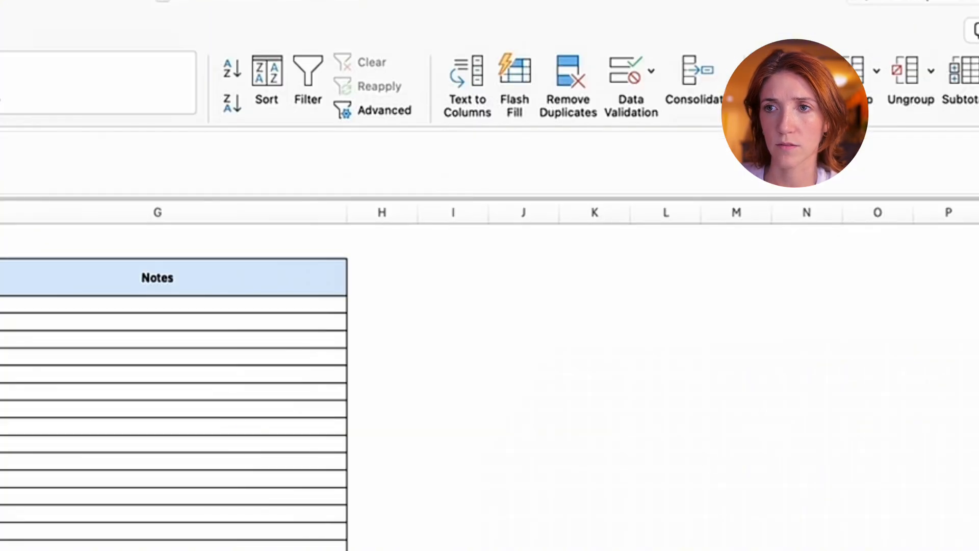
pyautogui.click(629, 78)
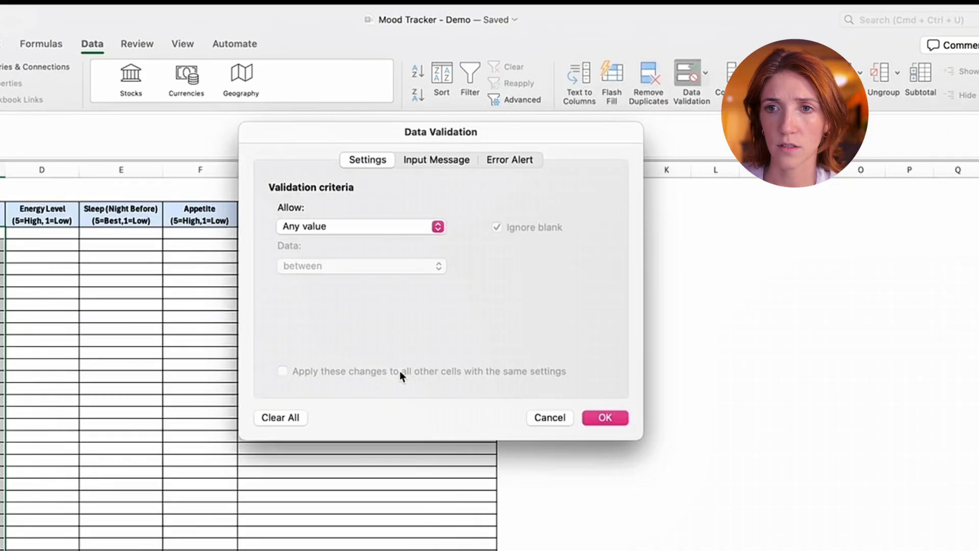
pyautogui.click(376, 230)
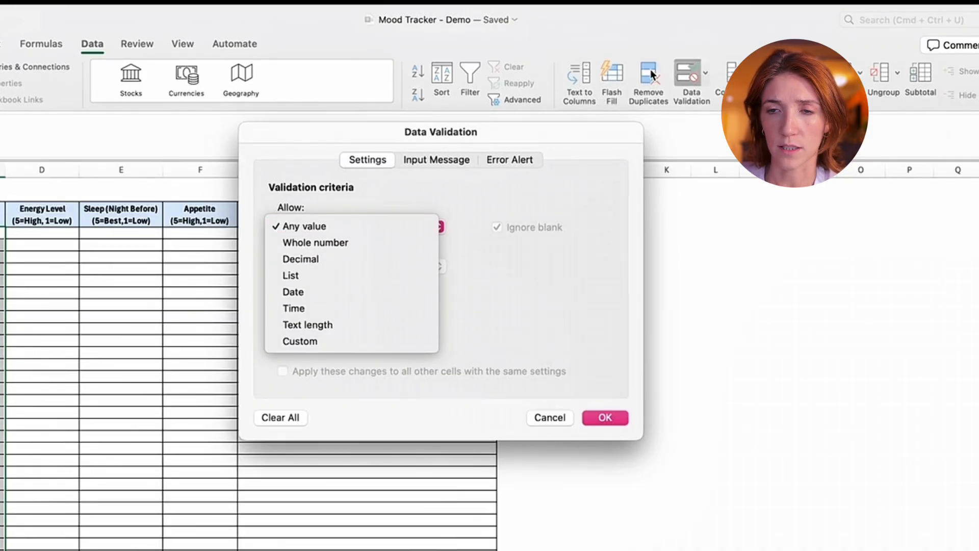
pyautogui.click(421, 276)
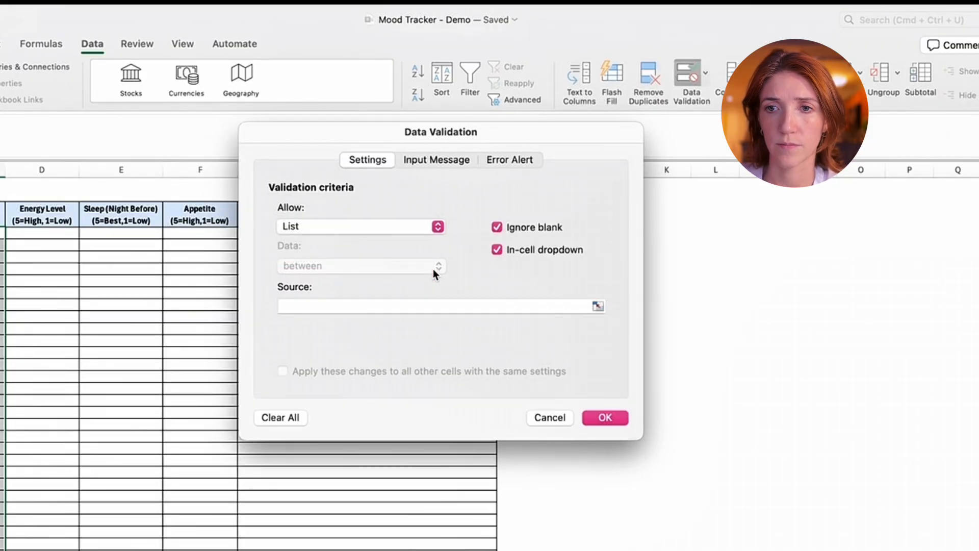
pyautogui.click(374, 305)
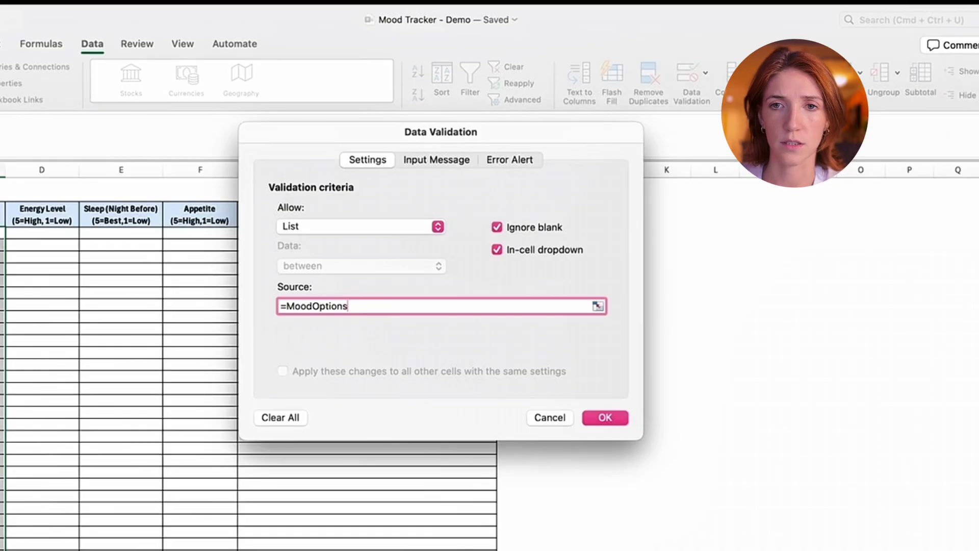
pyautogui.press('Return')
# - Choose the moods Calm for 10/1/25, Stable for 10/2/25 and Depressed for 10/3/25 from the in-cell dropdowns
pyautogui.click(167, 195)
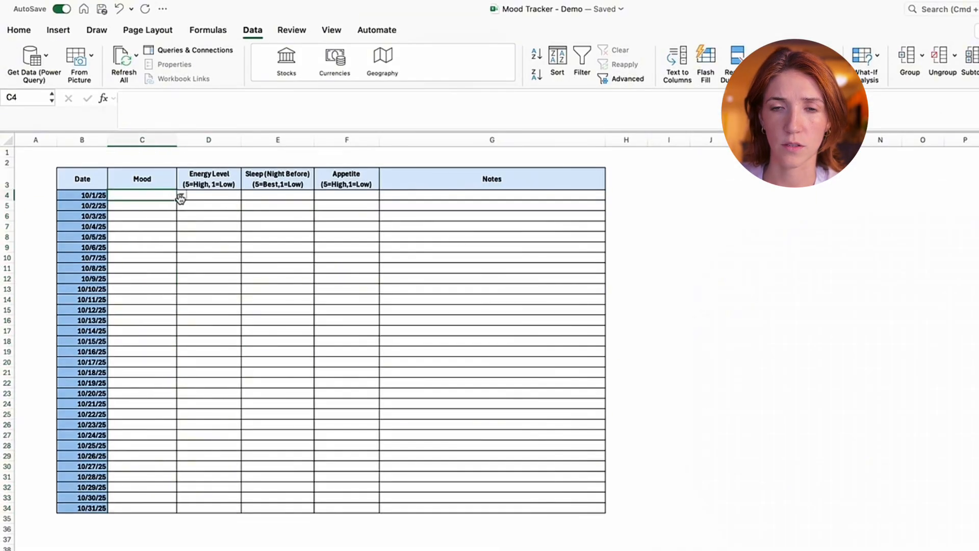
pyautogui.click(181, 194)
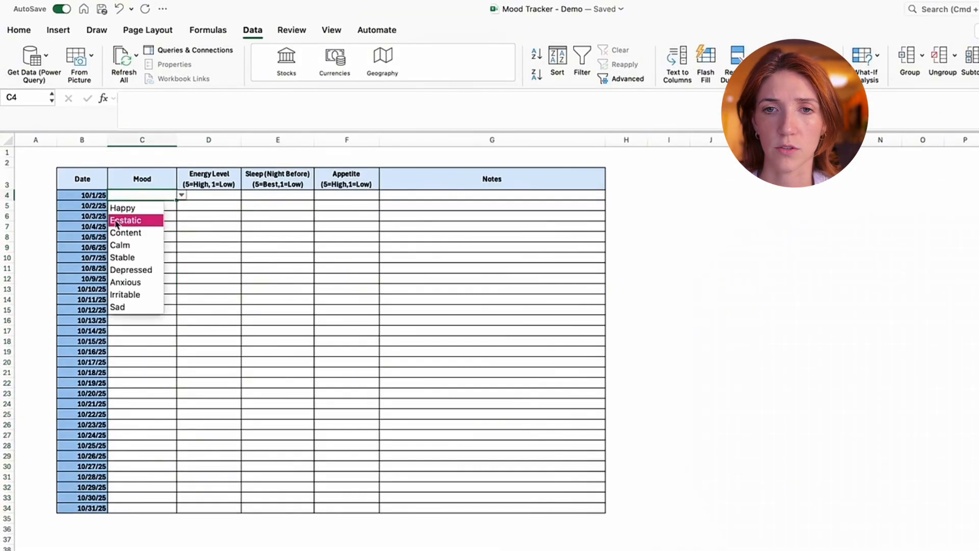
pyautogui.click(137, 246)
pyautogui.click(152, 205)
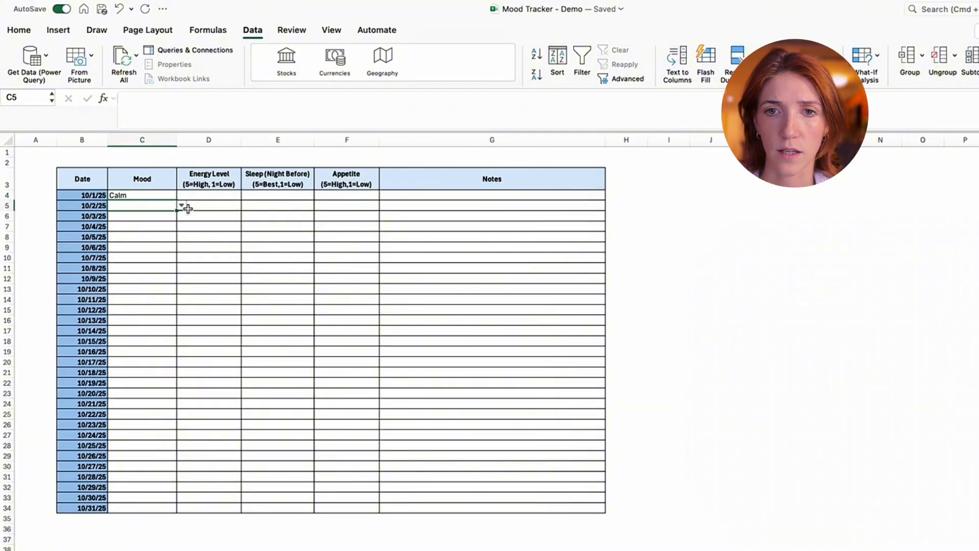
pyautogui.click(182, 205)
pyautogui.click(162, 269)
pyautogui.click(166, 216)
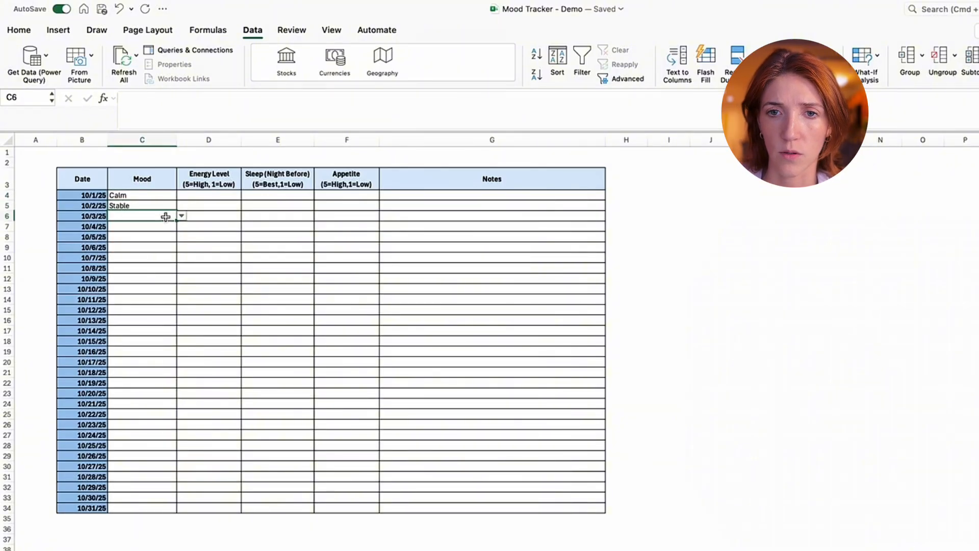
pyautogui.click(182, 216)
pyautogui.click(159, 291)
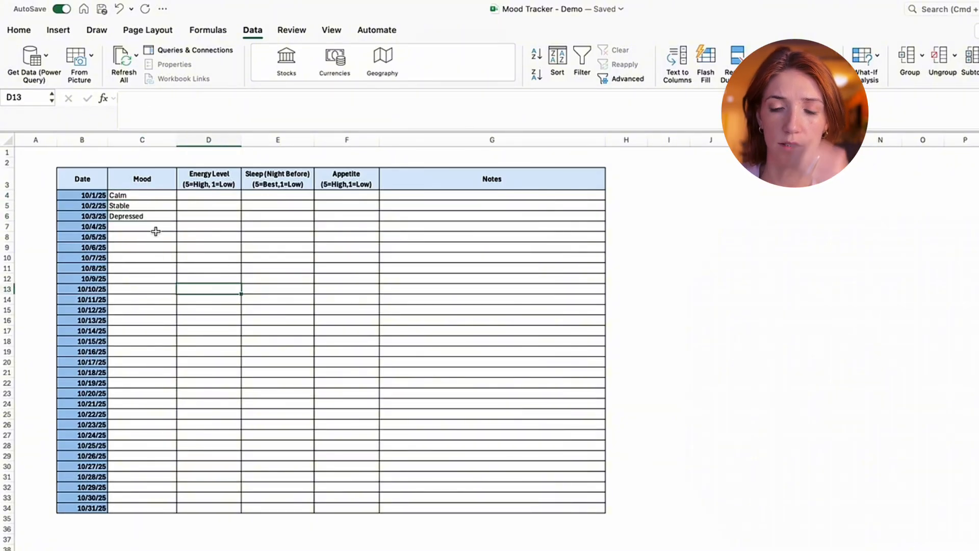
# - Choose Anxious as the mood for 10/4/25 from the dropdown list in C7
pyautogui.click(148, 227)
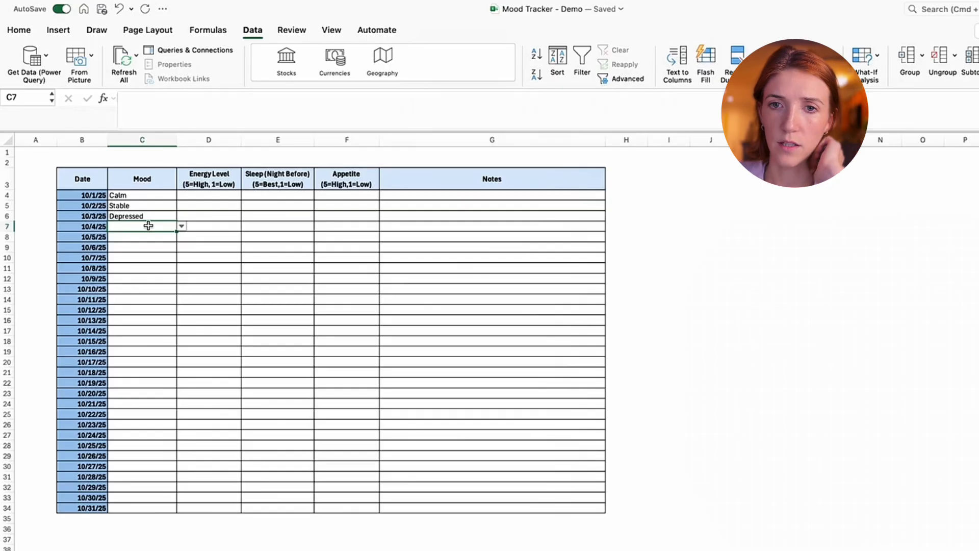
pyautogui.press('Up')
pyautogui.press('Down')
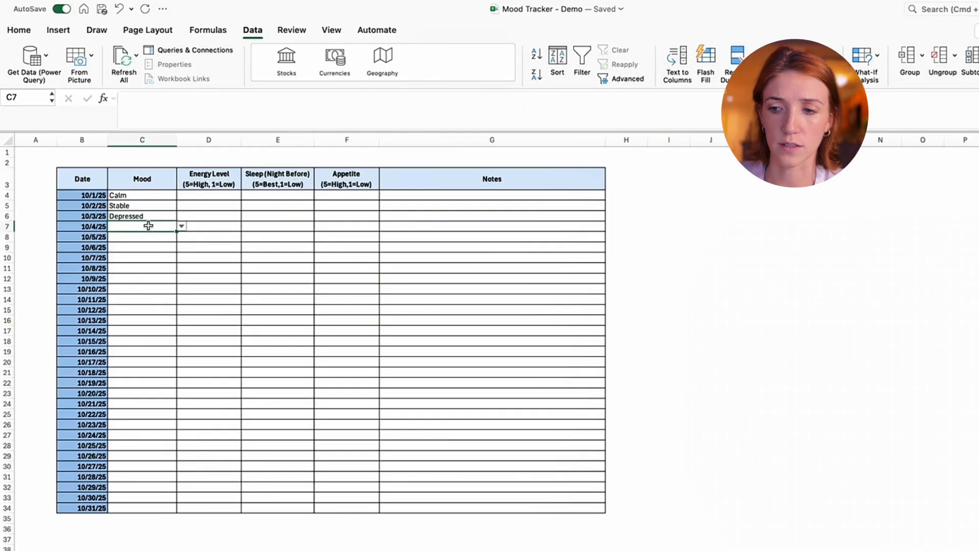
pyautogui.hotkey('alt', 'Down')
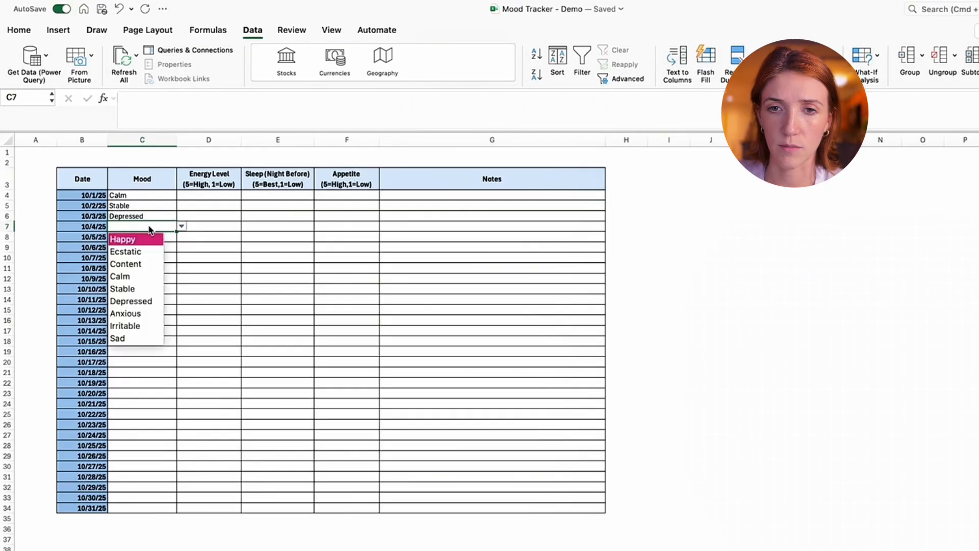
pyautogui.press('Down')
pyautogui.press('Down')
pyautogui.press('Down')
pyautogui.press('Down')
pyautogui.press('Down')
pyautogui.press('Down')
pyautogui.press('Up')
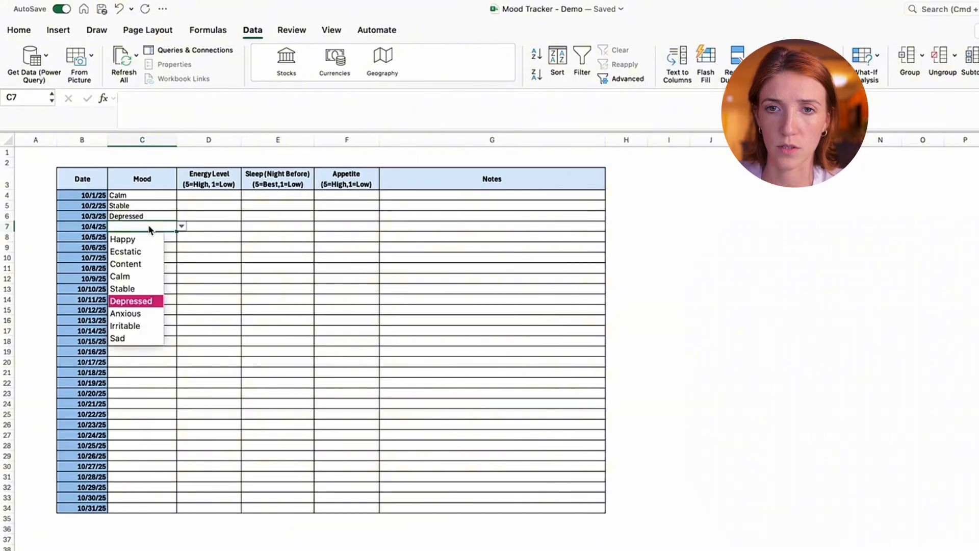
# - Choose Sad as the mood for 10/5/25 from the dropdown list in C8
pyautogui.press('Down')
pyautogui.press('Return')
pyautogui.press('Down')
pyautogui.press('Down')
pyautogui.press('Up')
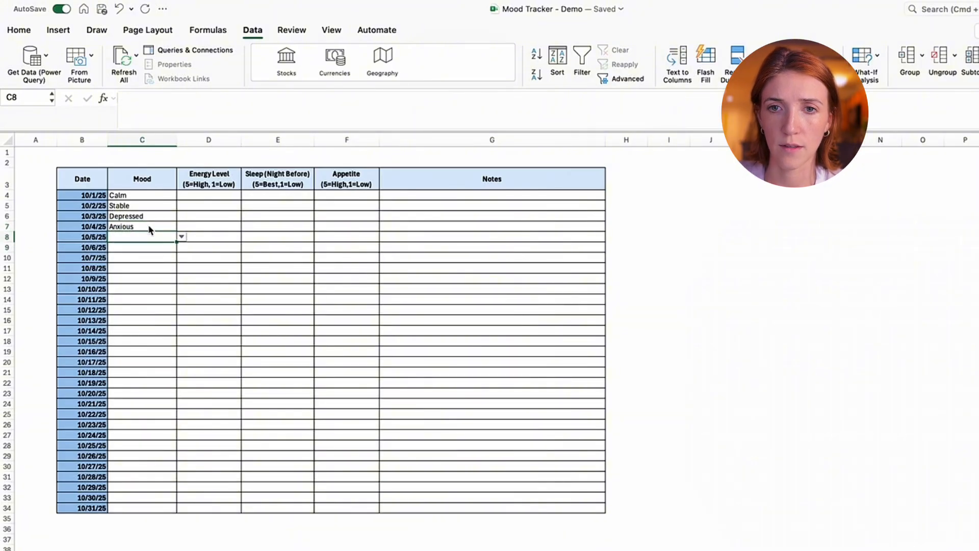
pyautogui.press('Up')
pyautogui.press('Down')
pyautogui.hotkey('alt', 'Down')
pyautogui.press('Down')
pyautogui.press('Down')
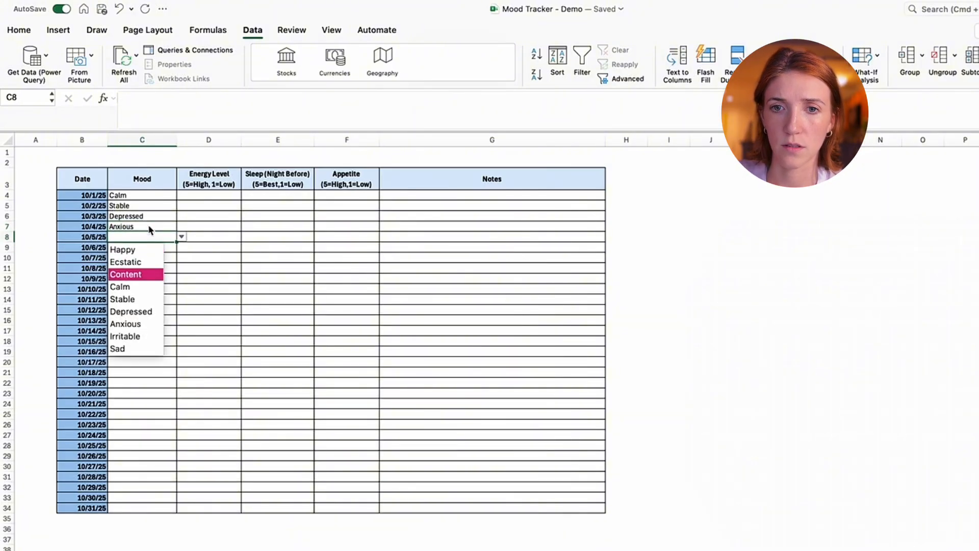
pyautogui.press('Down')
pyautogui.press('Down')
pyautogui.press('Down')
pyautogui.press('Down')
pyautogui.press('Down')
pyautogui.press('Down')
pyautogui.press('Return')
pyautogui.click(217, 227)
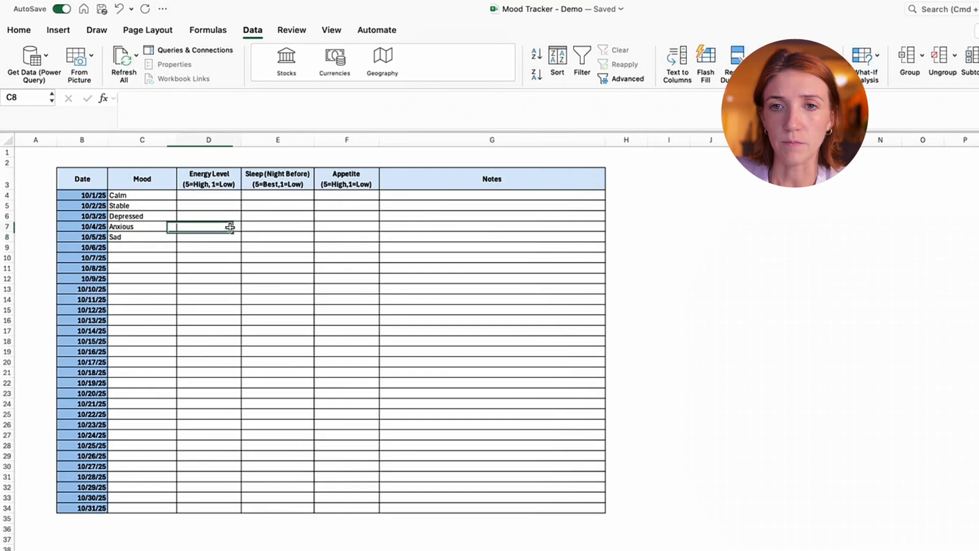
# - Restrict the Energy Level, Sleep and Appetite cells D4:F34 to a validation list with the source 1,2,3,4,5
pyautogui.click(237, 182)
pyautogui.press('Right')
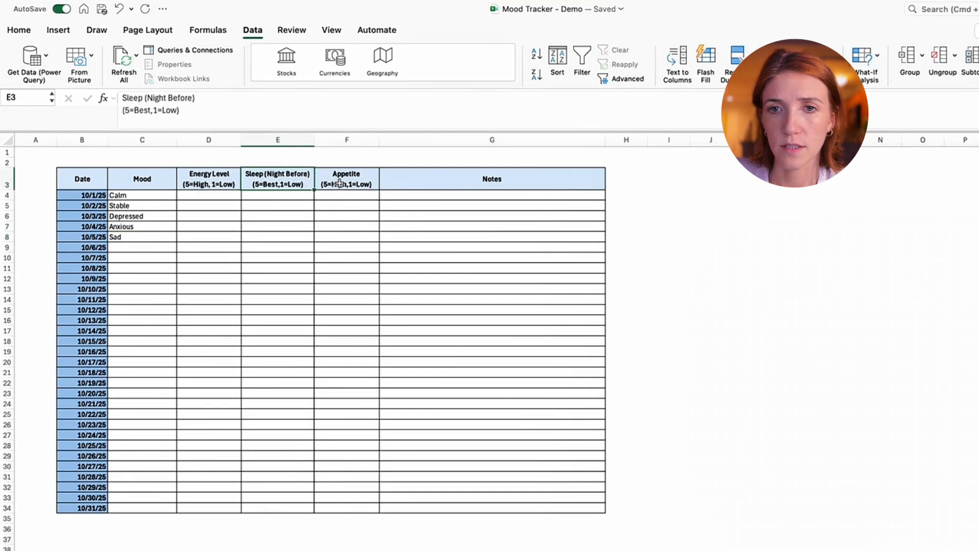
pyautogui.press('Right')
pyautogui.press('Up')
pyautogui.moveTo(212, 197); pyautogui.dragTo(339, 508)
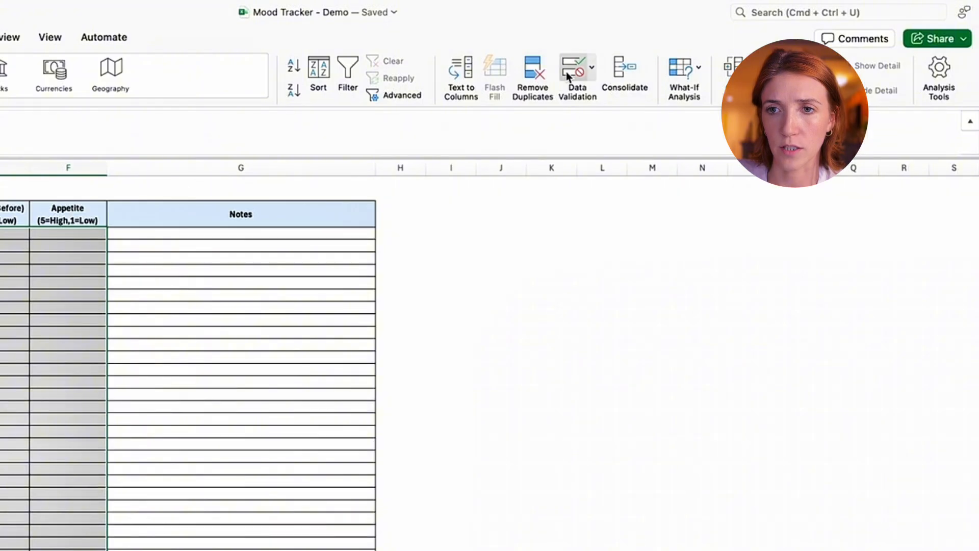
pyautogui.click(767, 61)
pyautogui.click(203, 229)
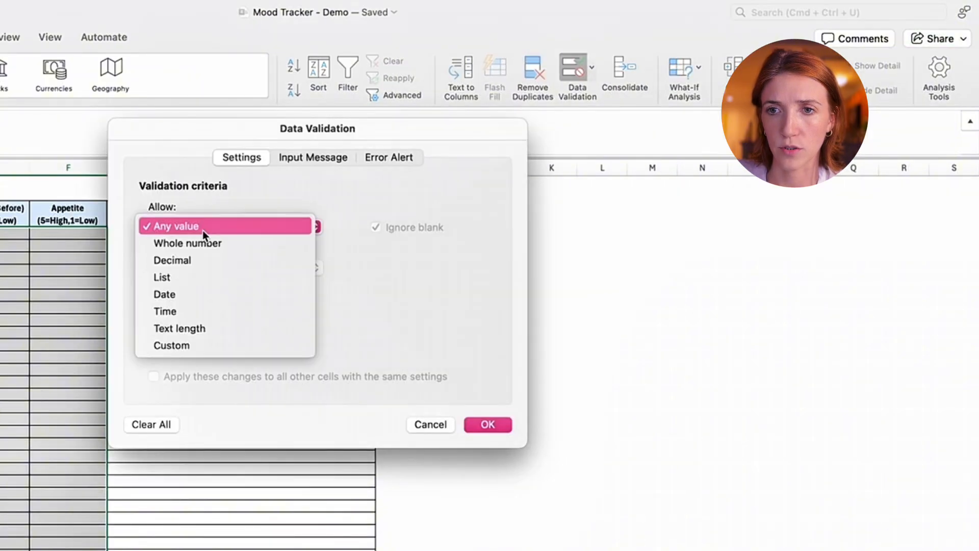
pyautogui.click(204, 277)
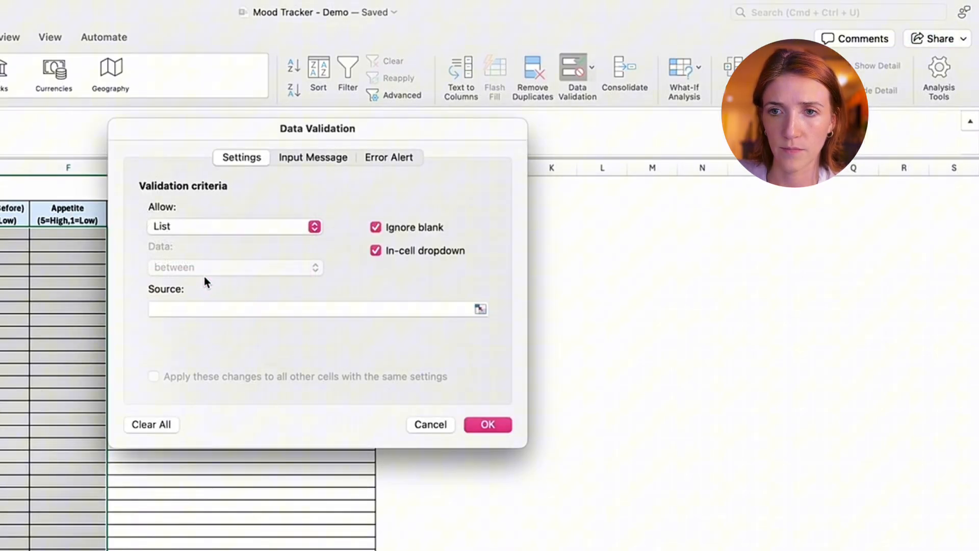
pyautogui.click(201, 309)
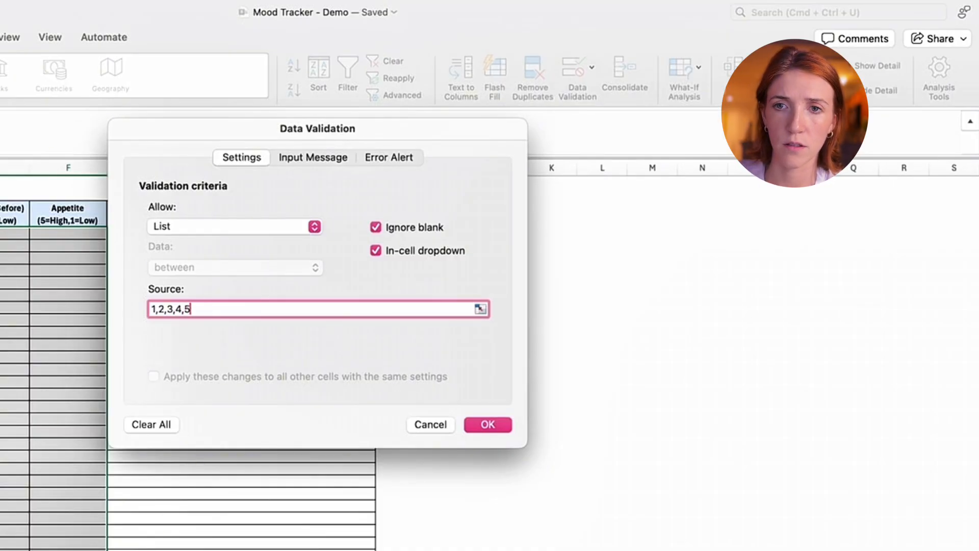
pyautogui.press('Return')
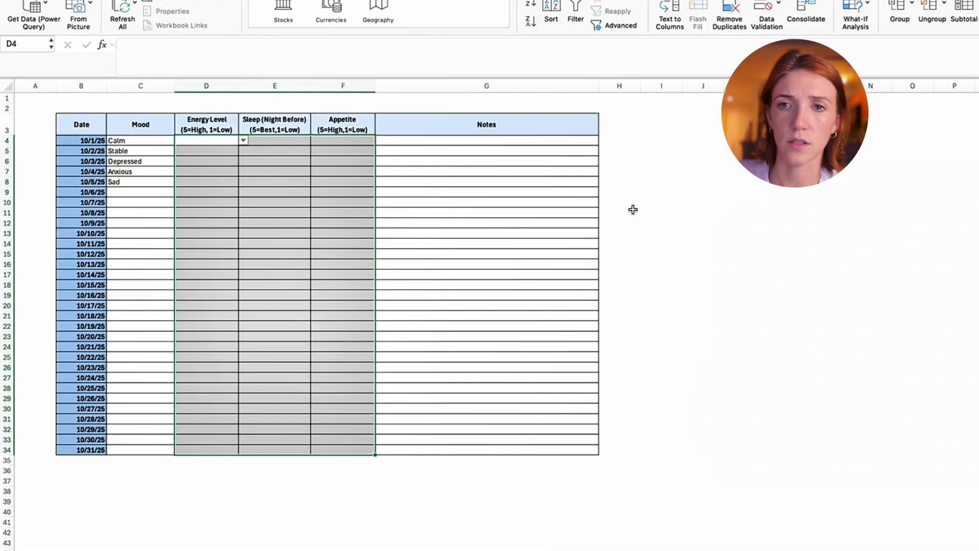
pyautogui.click(401, 319)
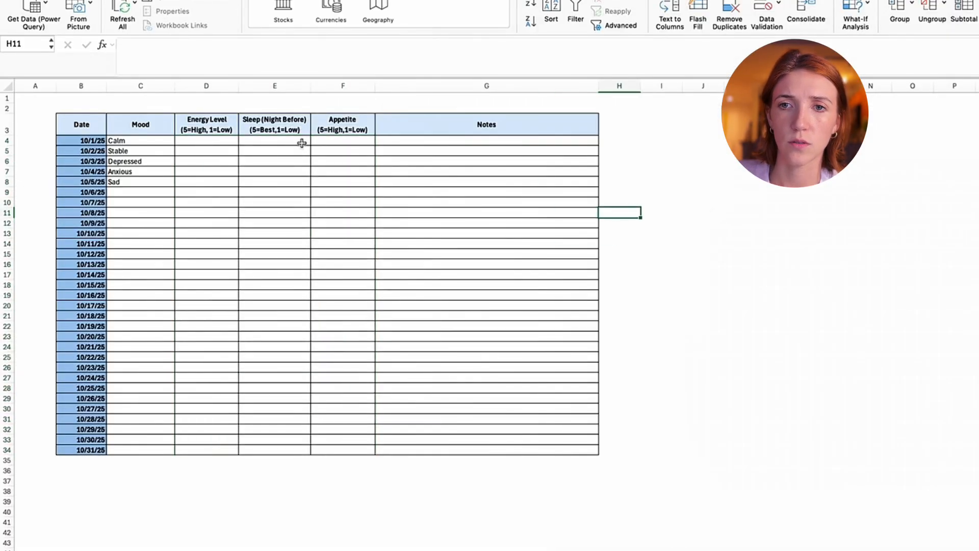
# - Choose 3 as the Sleep rating for 10/1/25 and check the neighbouring cells for their dropdowns
pyautogui.click(302, 143)
pyautogui.click(316, 140)
pyautogui.click(262, 174)
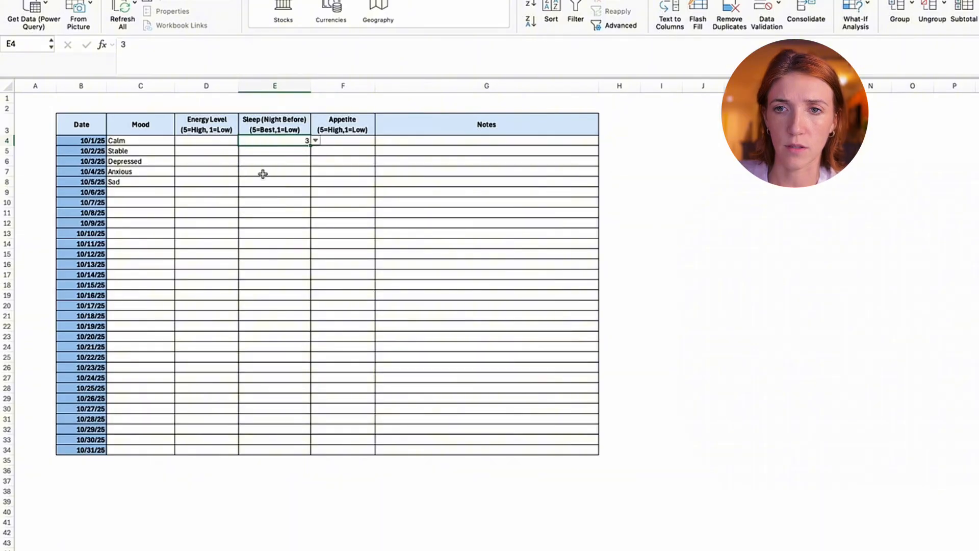
pyautogui.click(280, 163)
pyautogui.click(373, 137)
pyautogui.moveTo(638, 181); pyautogui.dragTo(641, 189)
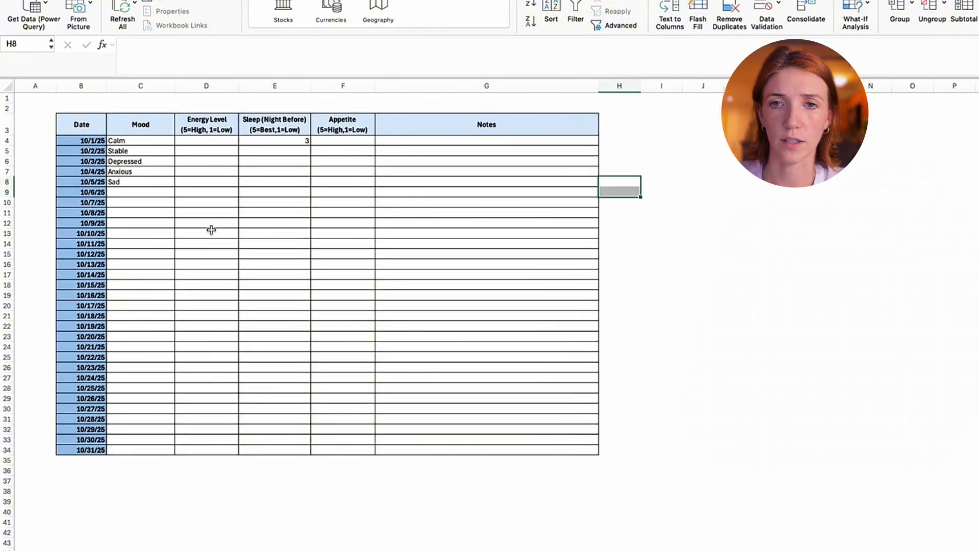
pyautogui.click(163, 137)
pyautogui.click(270, 141)
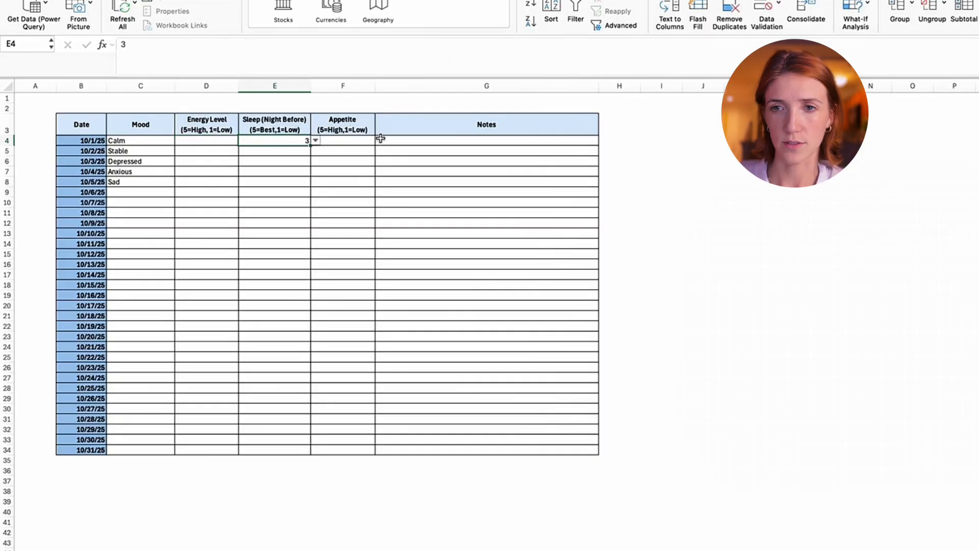
pyautogui.click(342, 139)
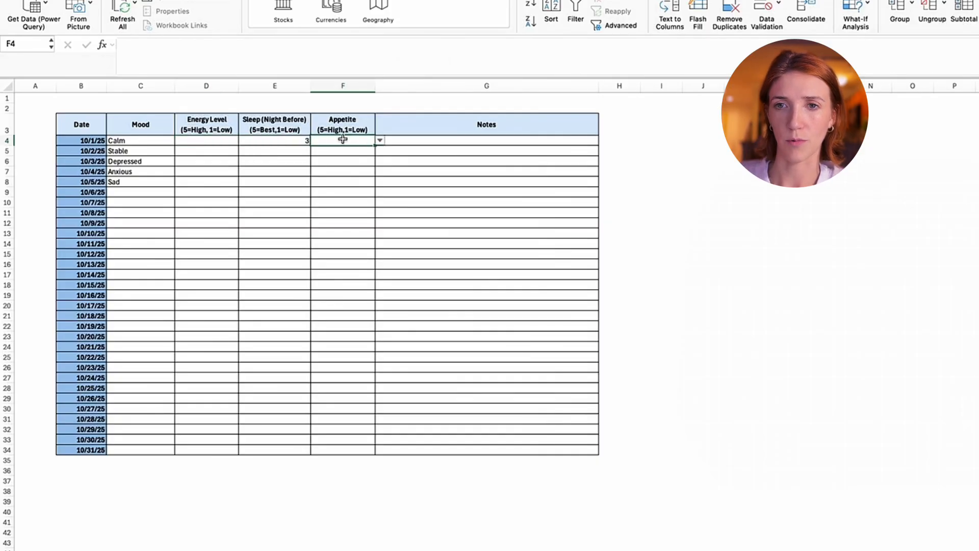
# - Complete the energy, sleep and appetite ratings for 10/1/25 to 10/5/25 as 3-3-3, 3-3-3, 1-2-1, 1-2-2 and 1-1-1
pyautogui.click(209, 139)
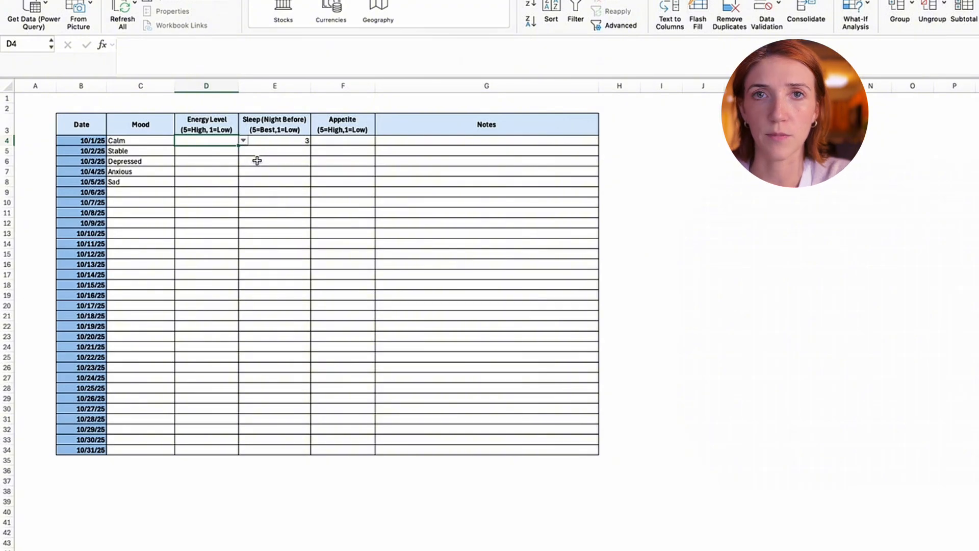
pyautogui.write('3\t\t3 3\t3\t3 1\t2\t1 1\t2')
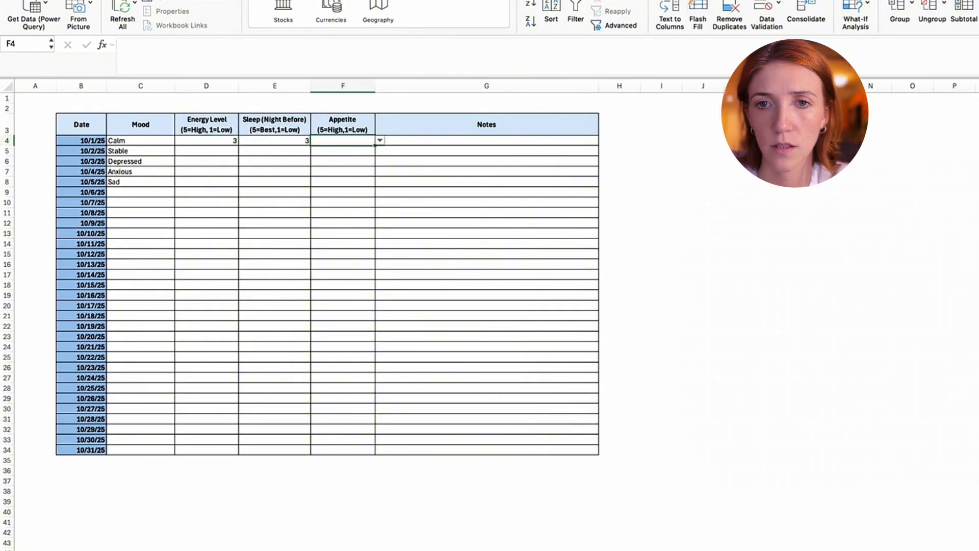
pyautogui.write('\t2 1\t1\t1')
# - Choose Irritable as the mood for 10/6/25 and fill it down through 10/10/25
pyautogui.click(168, 193)
pyautogui.click(179, 192)
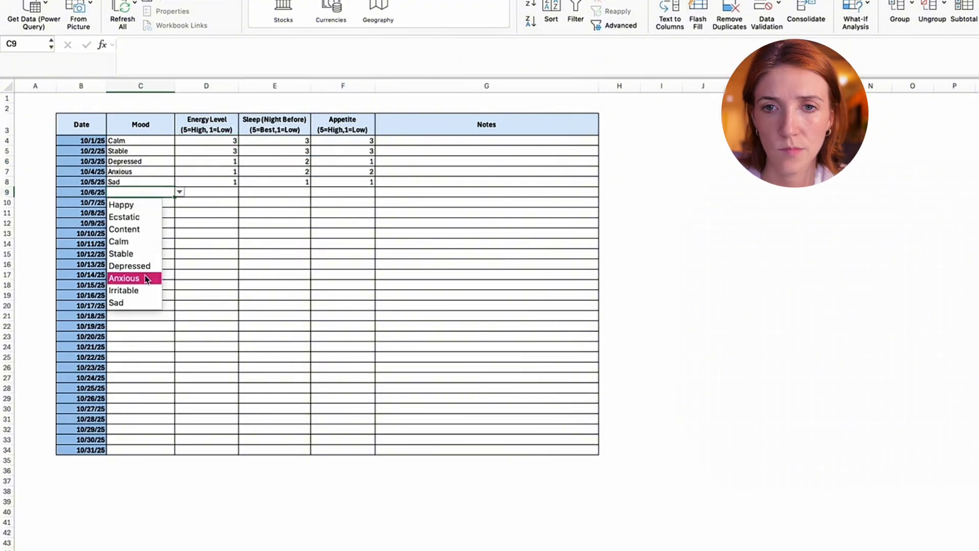
pyautogui.click(142, 288)
pyautogui.moveTo(174, 197); pyautogui.dragTo(174, 238)
# - Enter the 10/6/25 to 10/10/25 ratings: energy 2-2-3-2-2, sleep 1-2-2-2-3 and appetite 3-3-3-4-3
pyautogui.click(220, 193)
pyautogui.write('2 2 3 2 2')
pyautogui.click(267, 191)
pyautogui.write('1 2 2 2 3')
pyautogui.click(343, 191)
pyautogui.write('3 3 3 4 3')
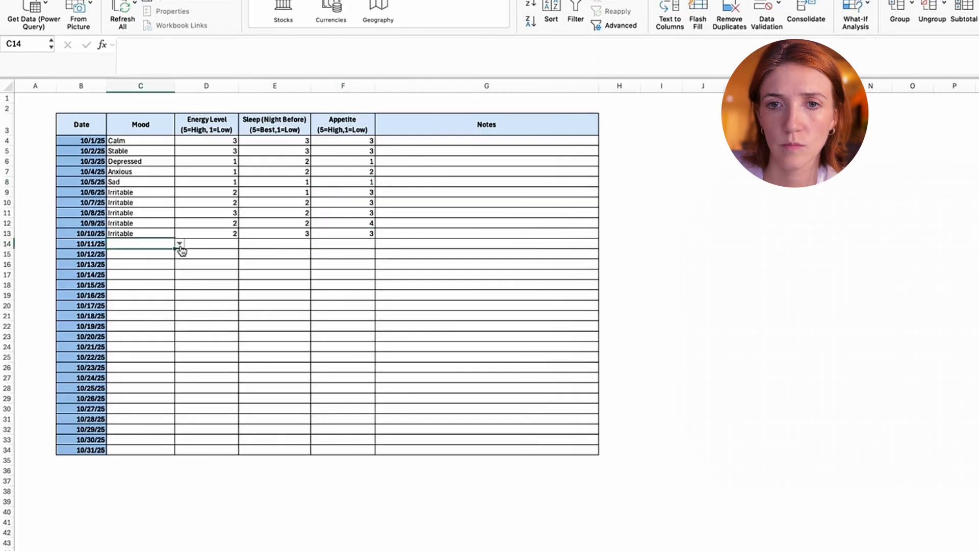
# - Repeat the moods and ratings of 10/1/25 to 10/10/25 in the rows for 10/11/25 to 10/20/25
pyautogui.moveTo(206, 140); pyautogui.dragTo(371, 233)
pyautogui.press('cmd+c')
pyautogui.click(206, 243)
pyautogui.press('cmd+v')
# - Fill in the moods for 10/21/25 to 10/31/25: Happy, Ecstatic, Content, Happy, Happy, Ecstatic, Content, Calm, Anxious, Content, Content
pyautogui.click(182, 350)
pyautogui.click(123, 360)
pyautogui.click(123, 374)
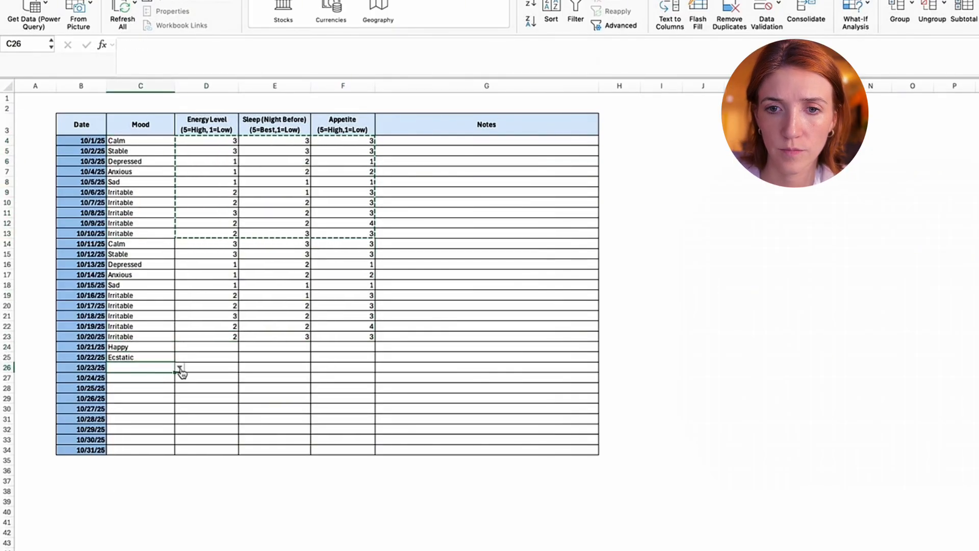
pyautogui.click(122, 392)
pyautogui.click(179, 389)
pyautogui.click(122, 402)
pyautogui.click(122, 422)
pyautogui.click(123, 444)
pyautogui.click(179, 420)
pyautogui.click(122, 444)
pyautogui.click(179, 429)
pyautogui.click(122, 459)
pyautogui.click(179, 440)
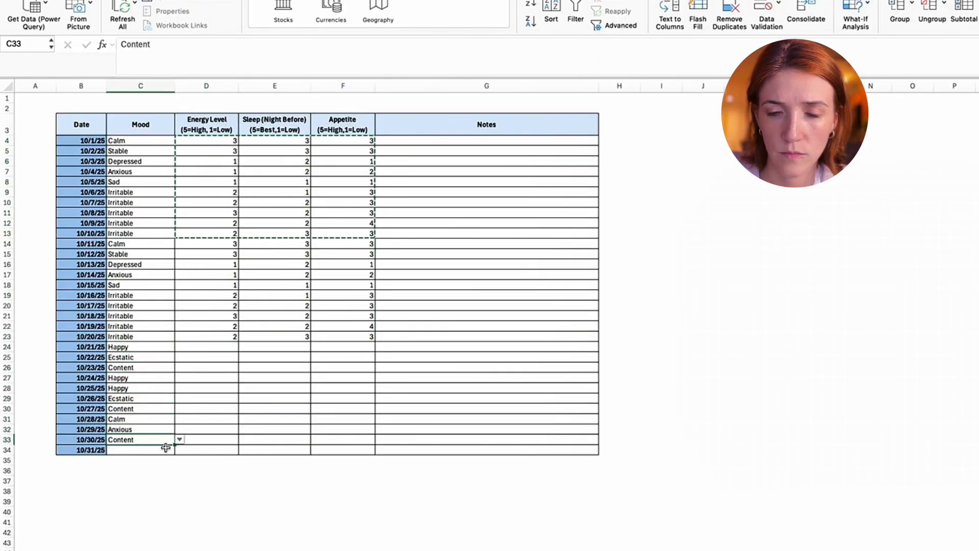
pyautogui.click(122, 459)
pyautogui.click(220, 347)
pyautogui.write('5 5 4 4 4 4 3 3 2 3 3')
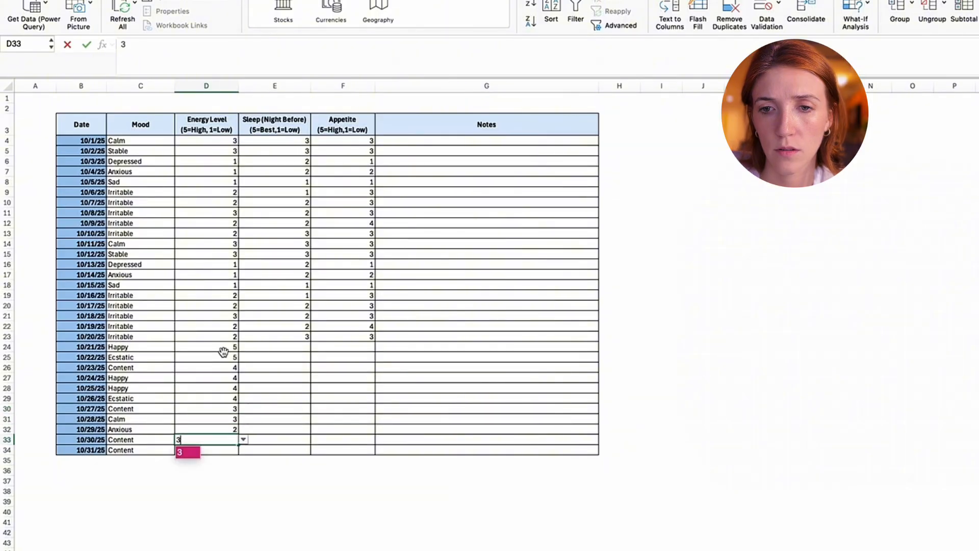
pyautogui.click(275, 348)
pyautogui.write('5 5 5 4 4 4 3 4 2 3 3')
pyautogui.click(342, 347)
pyautogui.write('3 3 3 3 3 3 3 4 2 3 3')
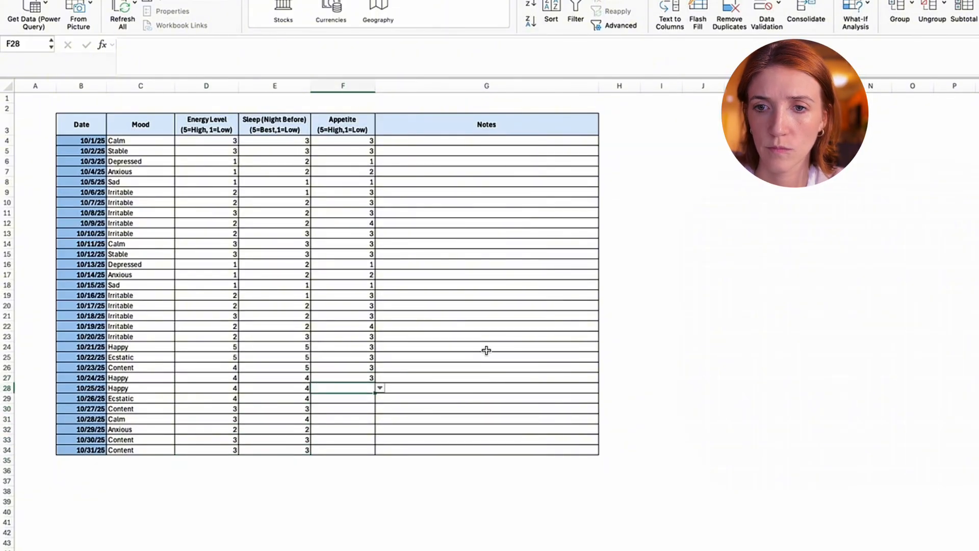
pyautogui.click(625, 281)
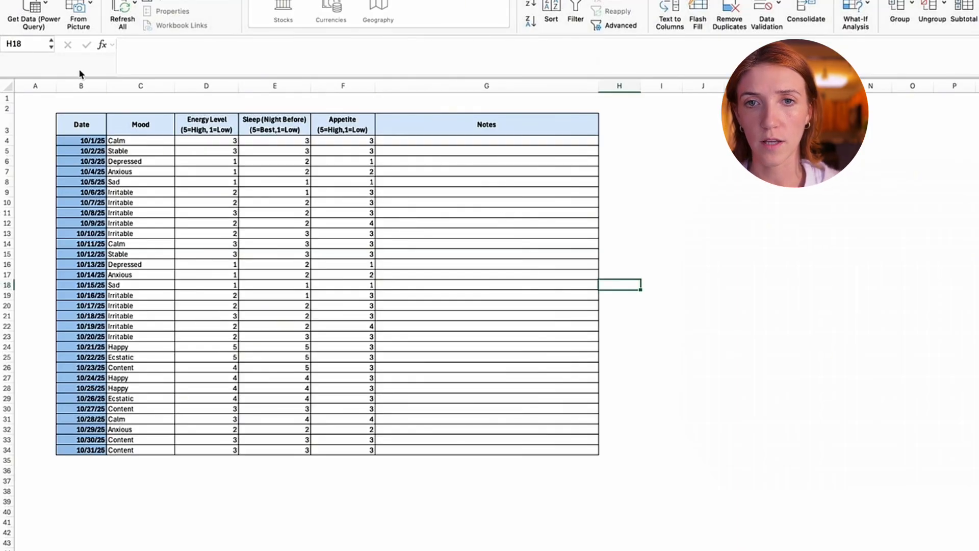
# - Insert a new blank column before the Date column of the tracker
pyautogui.click(74, 85)
pyautogui.rightClick(74, 84)
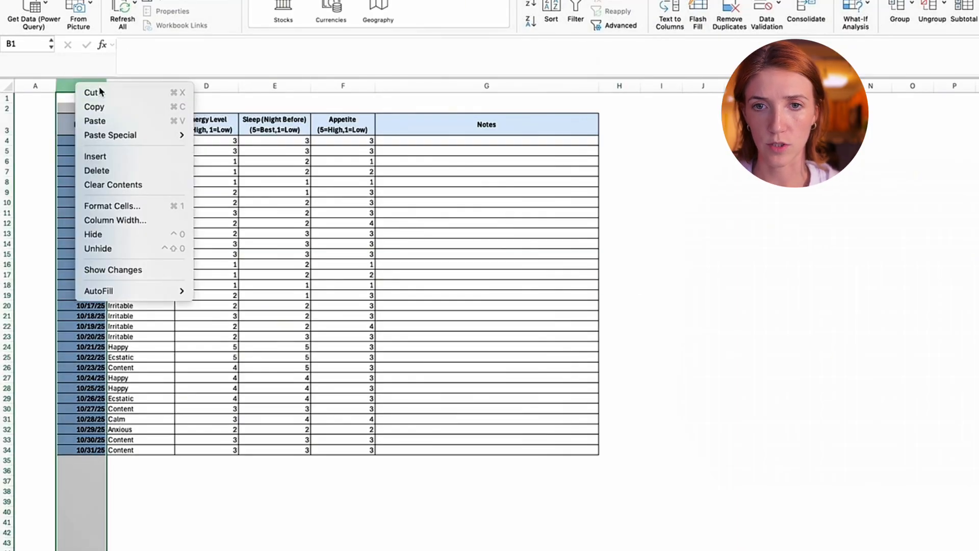
pyautogui.click(166, 158)
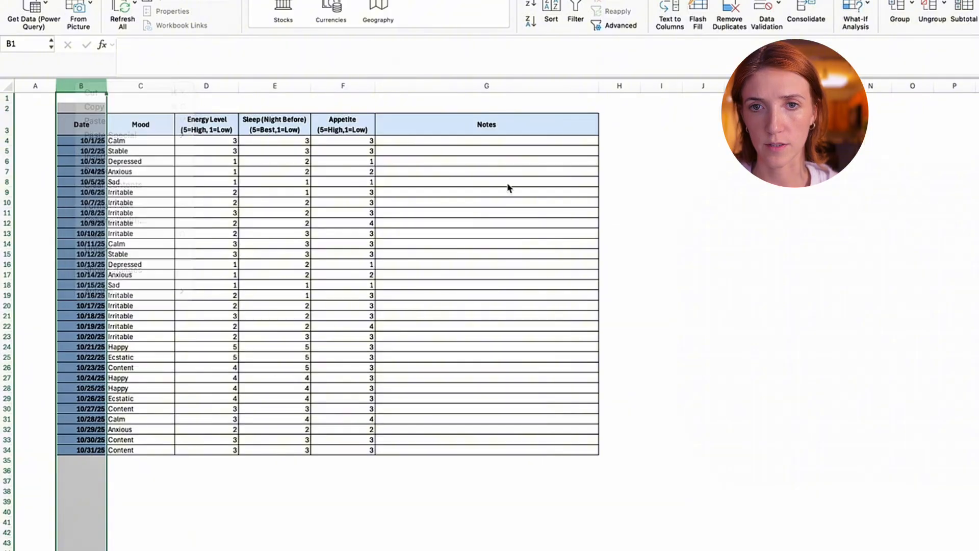
pyautogui.click(850, 225)
# - Enter the heading Helper in B3 above the new column
pyautogui.click(96, 130)
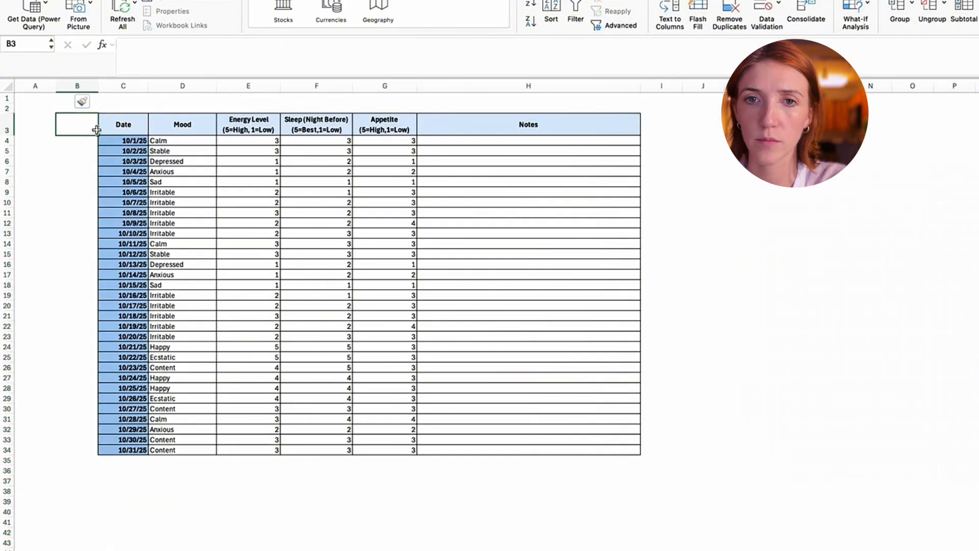
pyautogui.write('Hlp')
pyautogui.press('BackSpace')
pyautogui.press('BackSpace')
pyautogui.press('BackSpace')
pyautogui.press('BackSpace')
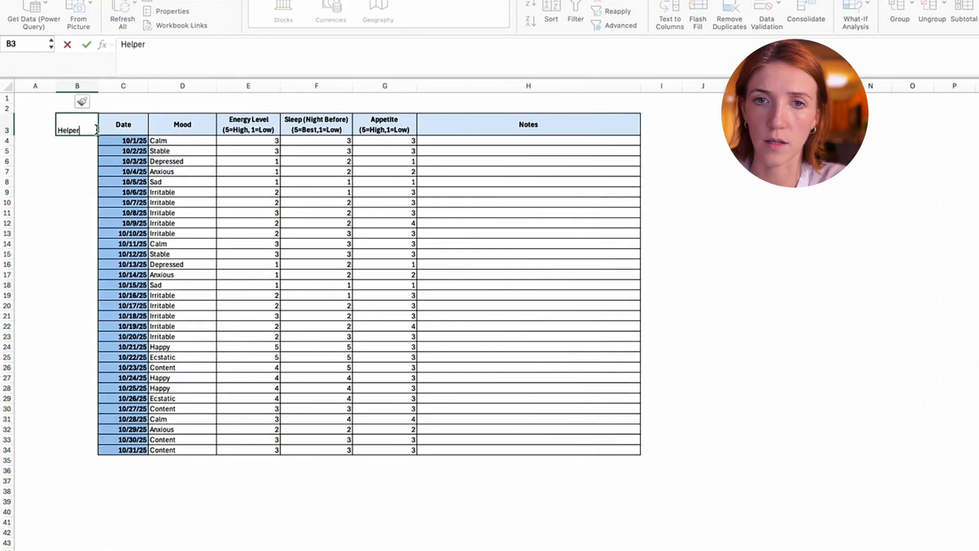
pyautogui.press('Return')
# - Number the Helper cells B4:B34 from 1 to 31, entering 1, 2 and 3 and flash filling the rest
pyautogui.write('1')
pyautogui.press('Return')
pyautogui.write('2')
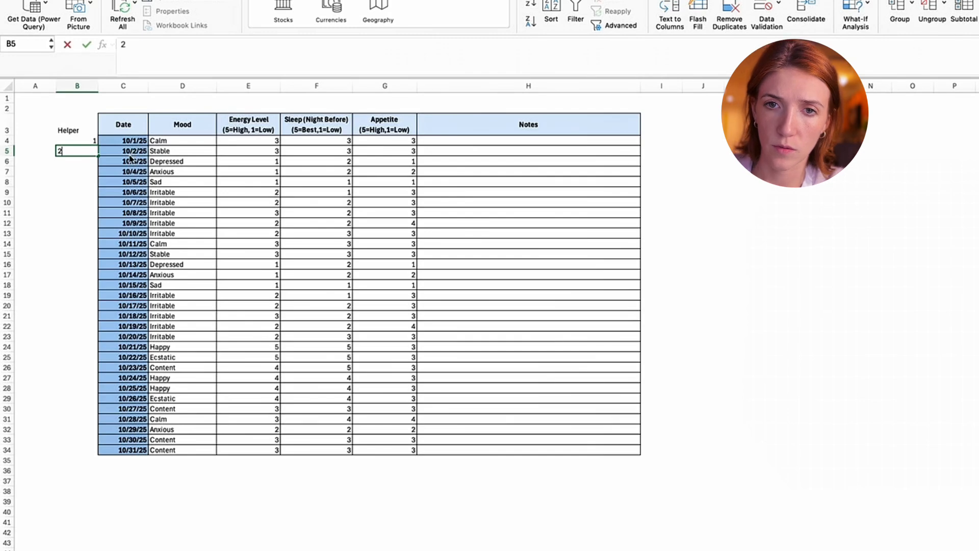
pyautogui.press('Return')
pyautogui.write('3')
pyautogui.press('Return')
pyautogui.click(91, 160)
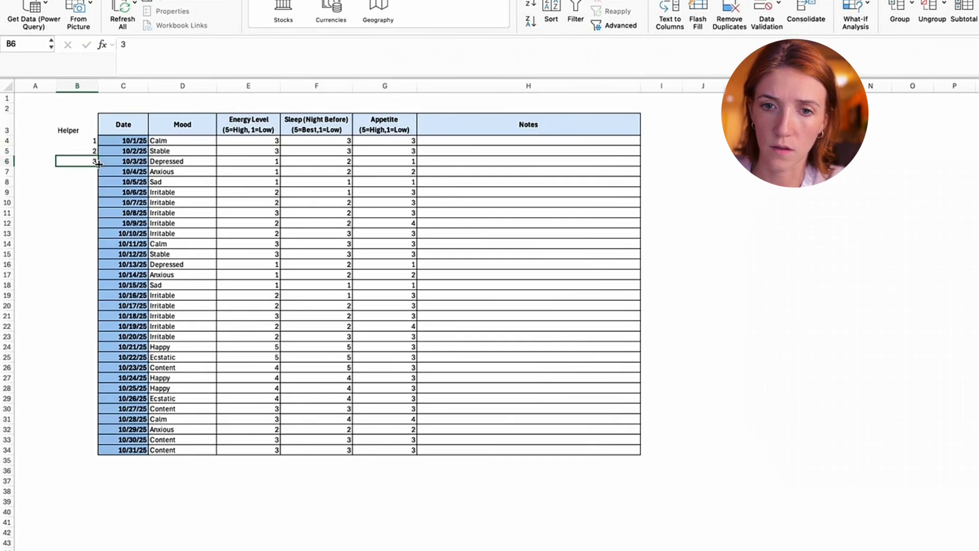
pyautogui.moveTo(98, 166); pyautogui.dragTo(106, 451)
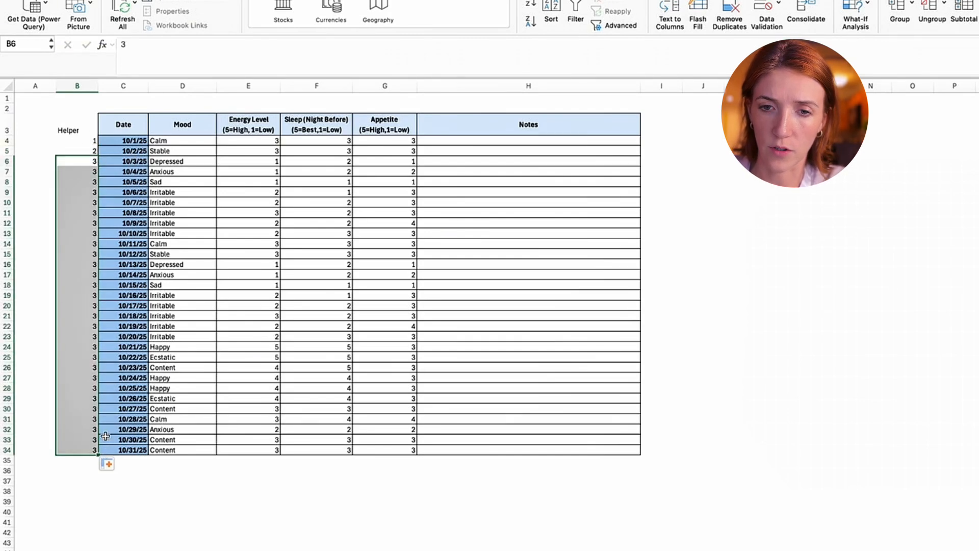
pyautogui.click(109, 465)
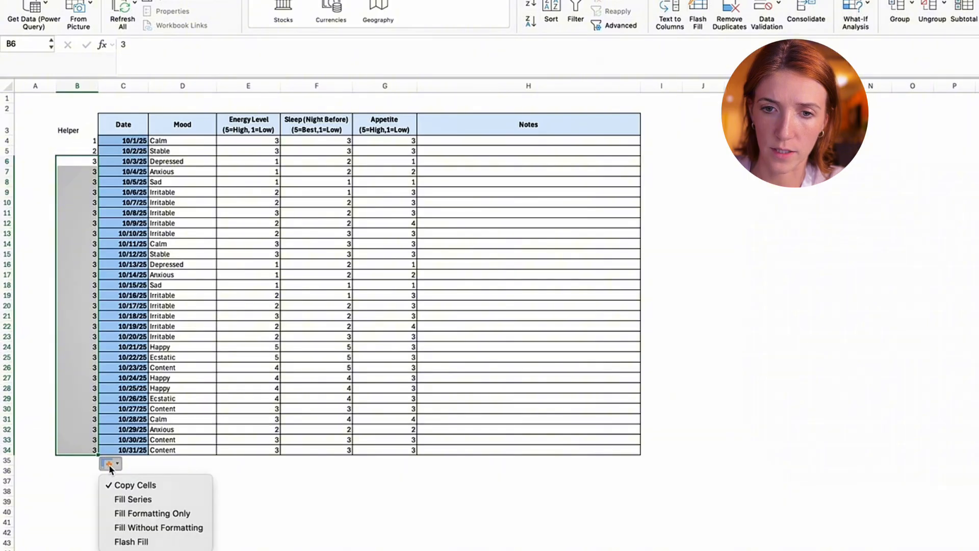
pyautogui.click(131, 541)
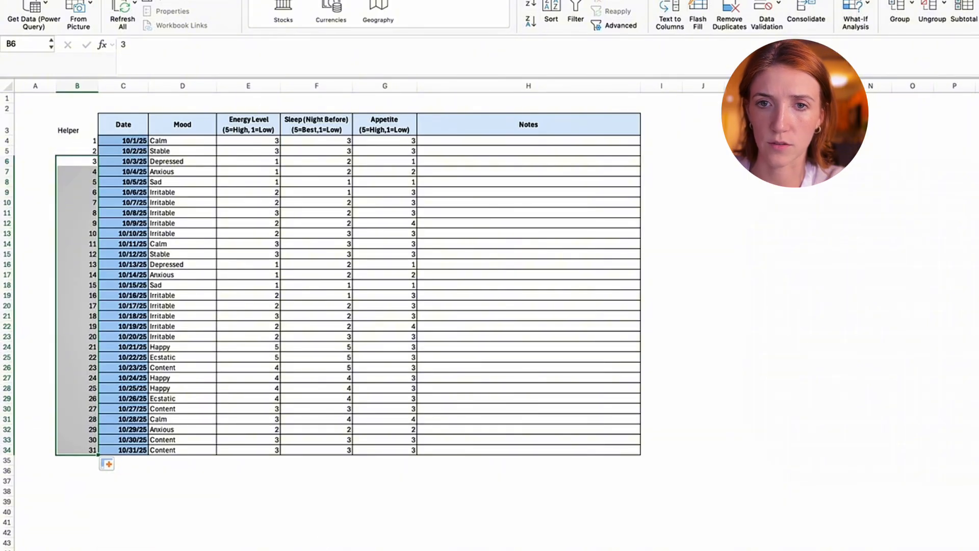
pyautogui.click(325, 540)
# - Hide the Helper column B
pyautogui.click(83, 84)
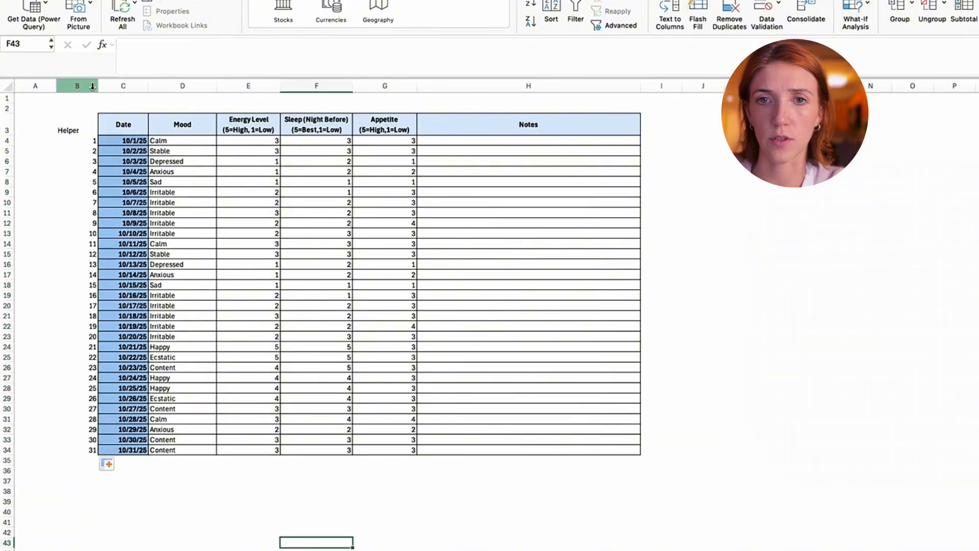
pyautogui.rightClick(84, 83)
pyautogui.click(123, 233)
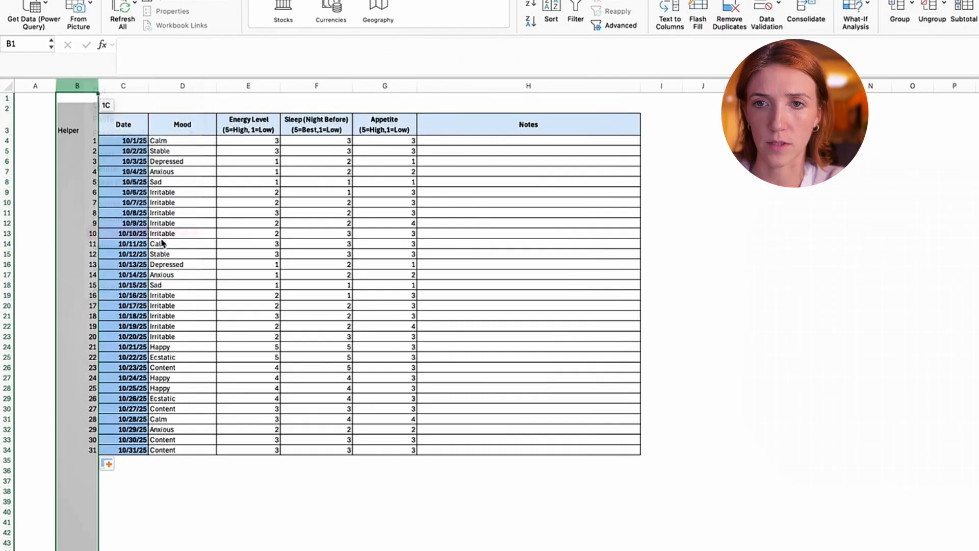
pyautogui.click(701, 161)
# - Unhide the Helper column between columns A and C
pyautogui.moveTo(38, 87); pyautogui.dragTo(81, 86)
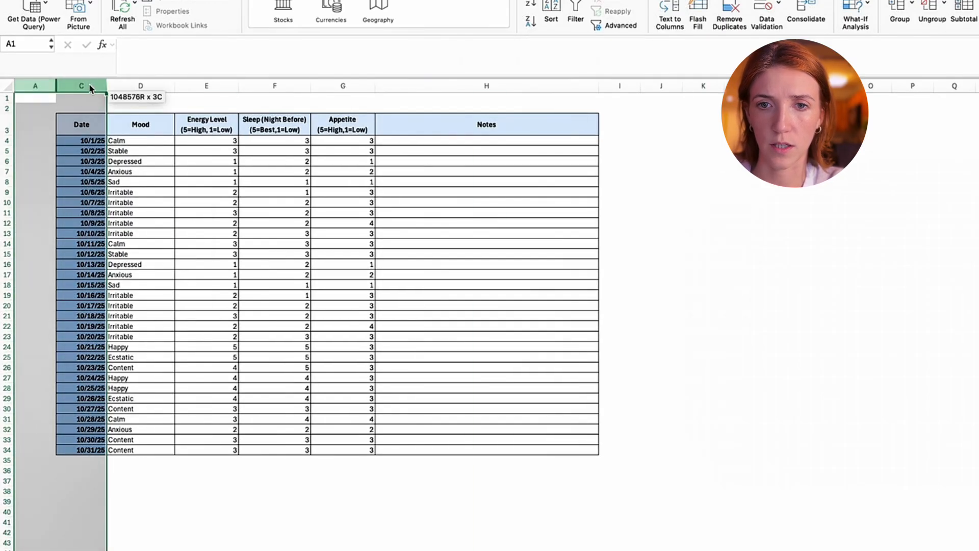
pyautogui.rightClick(84, 87)
pyautogui.click(165, 250)
pyautogui.click(705, 234)
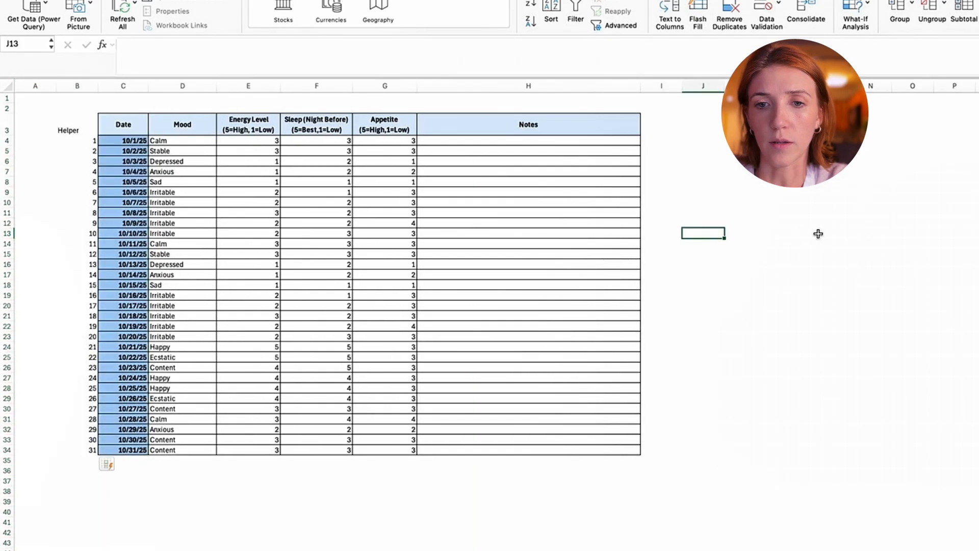
# - Copy the mood options B4:B12 from the Key sheet to C39 below the tracker on the October 2025 sheet
pyautogui.scroll(-2, 822, 230)
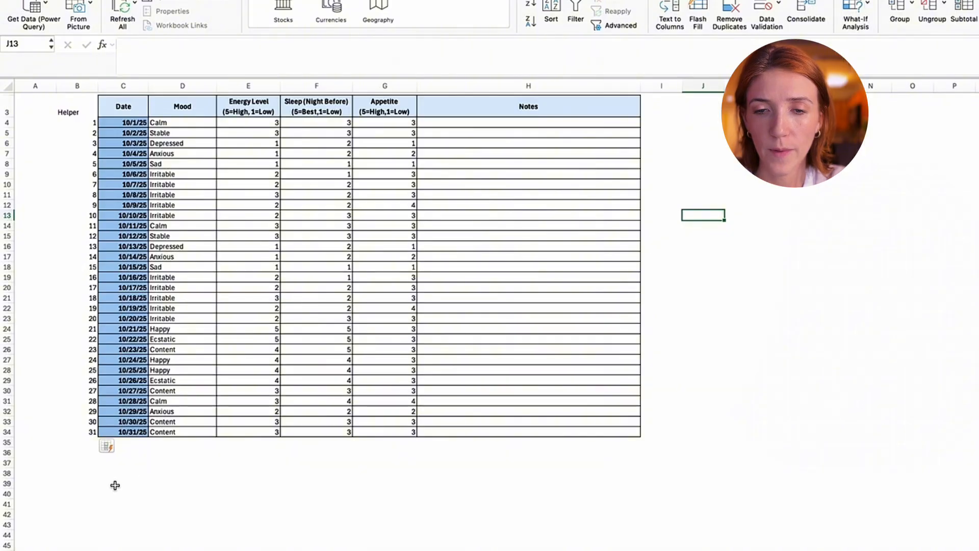
pyautogui.click(115, 485)
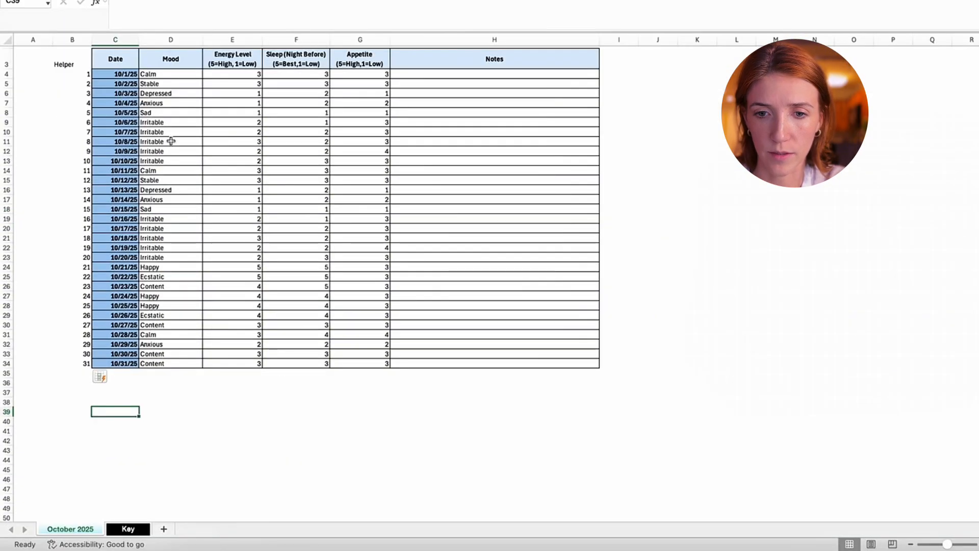
pyautogui.click(144, 527)
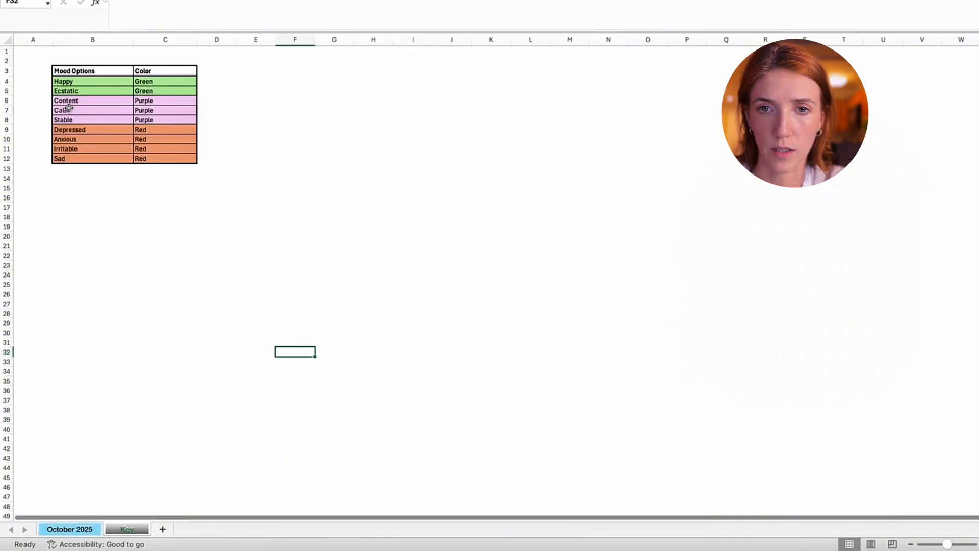
pyautogui.moveTo(73, 81); pyautogui.dragTo(79, 156)
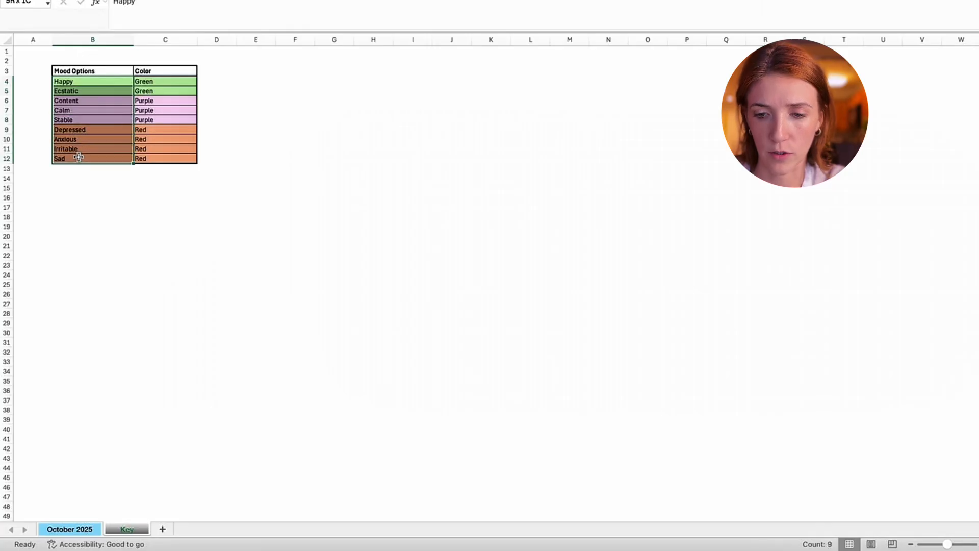
pyautogui.press('super+c')
pyautogui.click(97, 529)
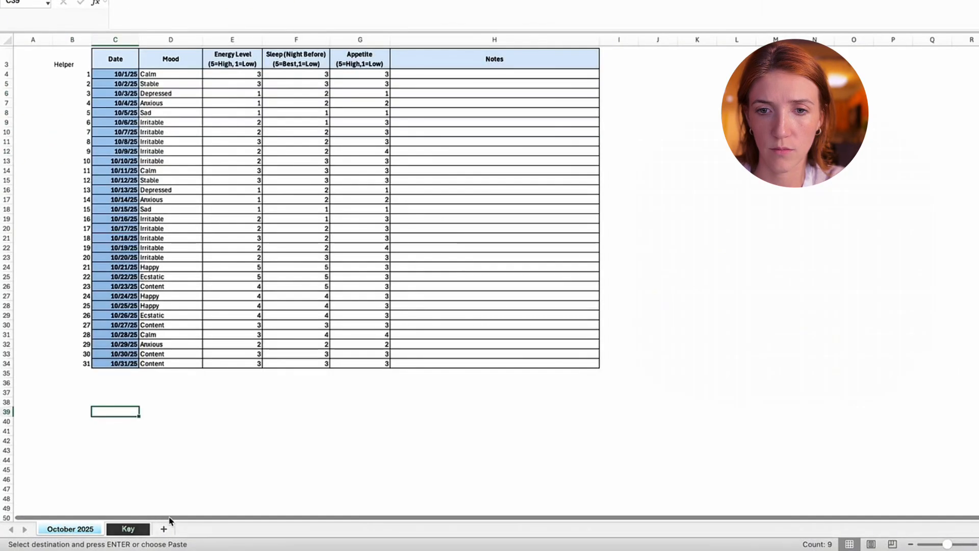
pyautogui.rightClick(113, 410)
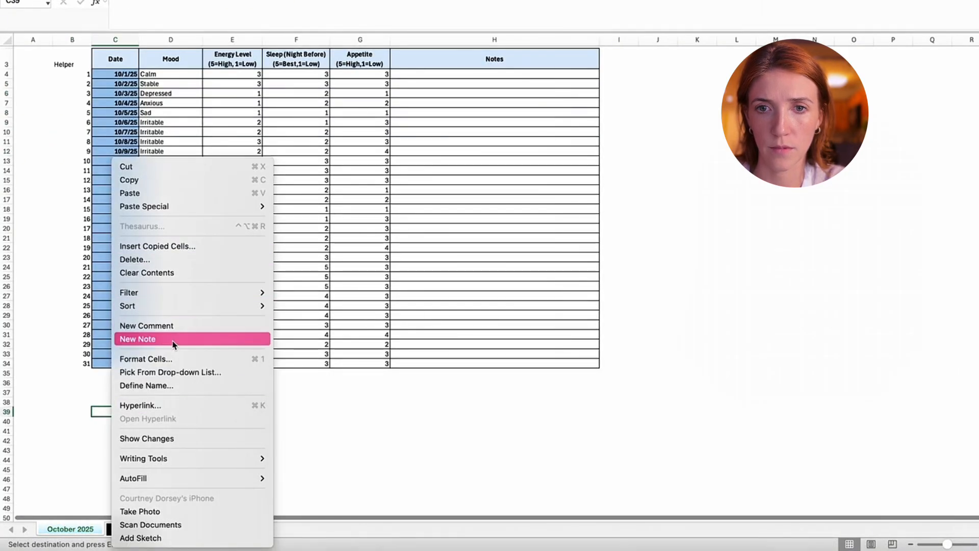
pyautogui.click(186, 195)
pyautogui.click(549, 391)
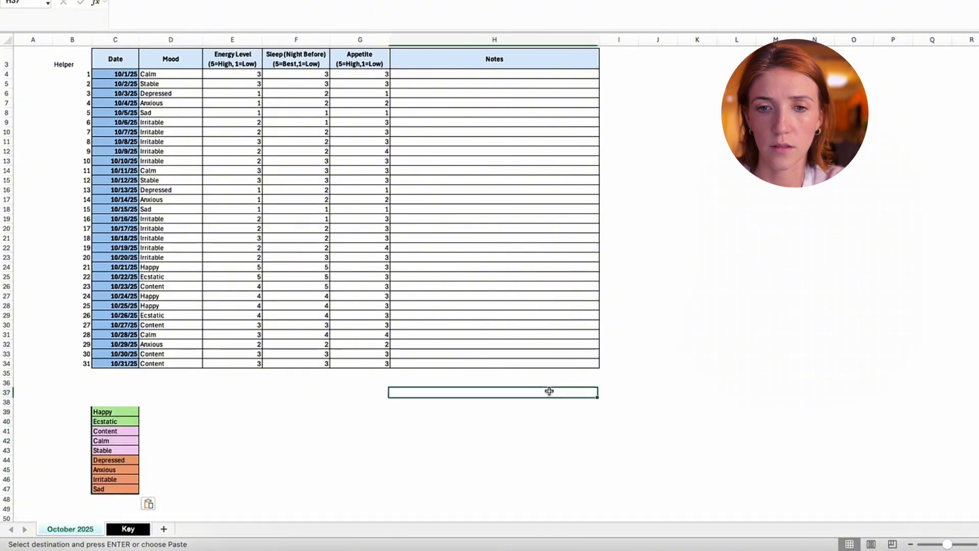
# - Enter the heading Mood Options in C38 above the copied mood list
pyautogui.scroll(-3, 671, 382)
pyautogui.click(114, 348)
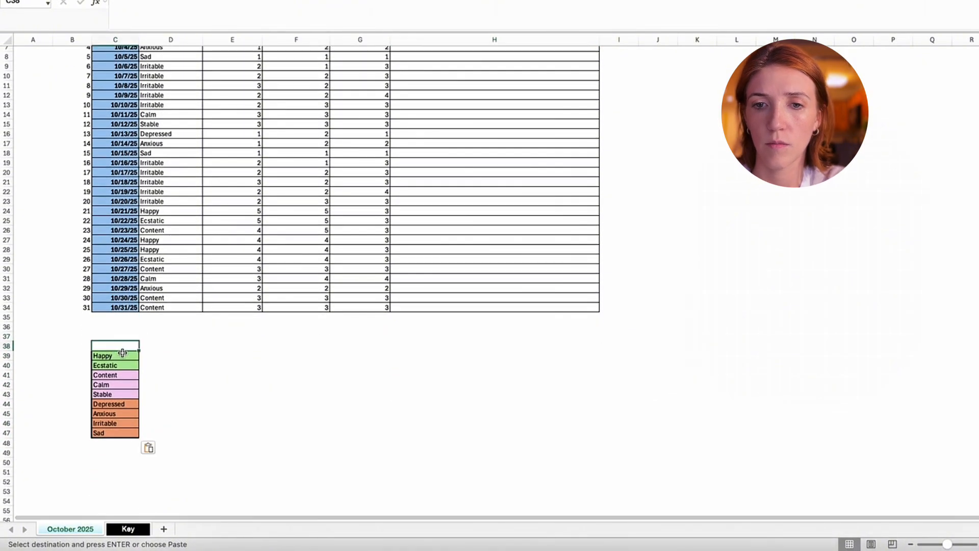
pyautogui.write('Mood Options')
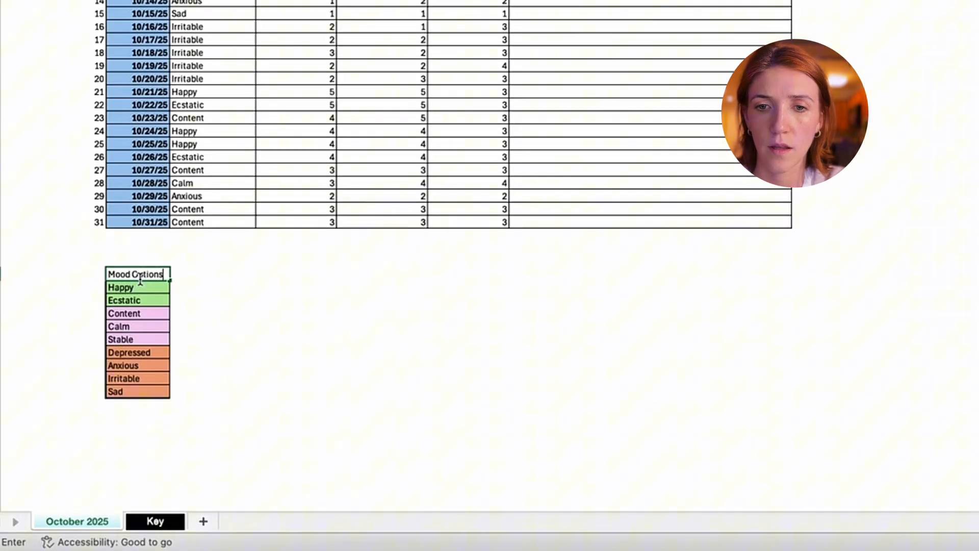
pyautogui.press('Return')
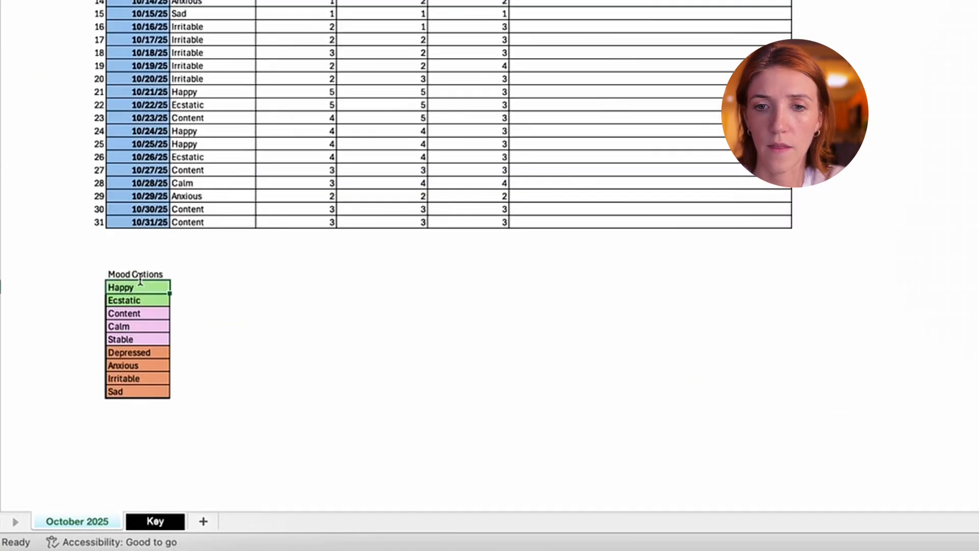
# - Add the column headings Count in D38 and % in E38 beside Mood Options
pyautogui.press('Right')
pyautogui.press('Left')
pyautogui.press('Right')
pyautogui.press('Up')
pyautogui.write('Count')
pyautogui.press('Return')
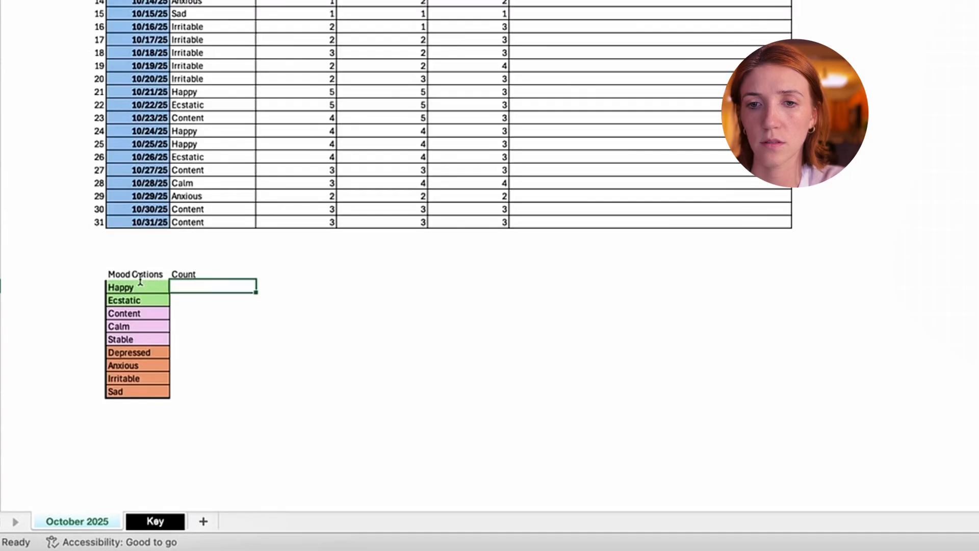
pyautogui.press('Right')
pyautogui.press('Down')
pyautogui.press('Up')
pyautogui.press('Up')
pyautogui.write('%')
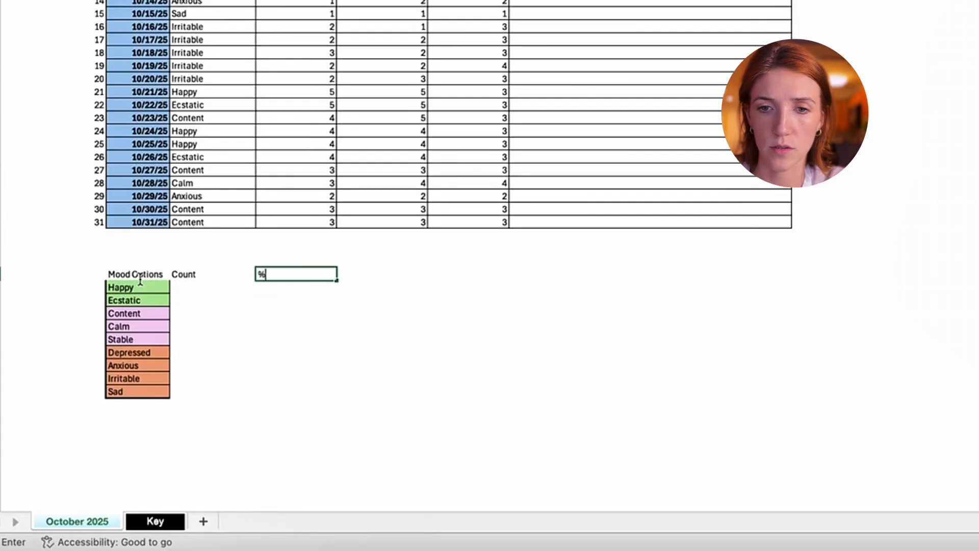
pyautogui.press('Return')
# - Apply borders to all cells of the mood summary table, C38:E48, including a blank row below Sad
pyautogui.moveTo(142, 287); pyautogui.dragTo(275, 383)
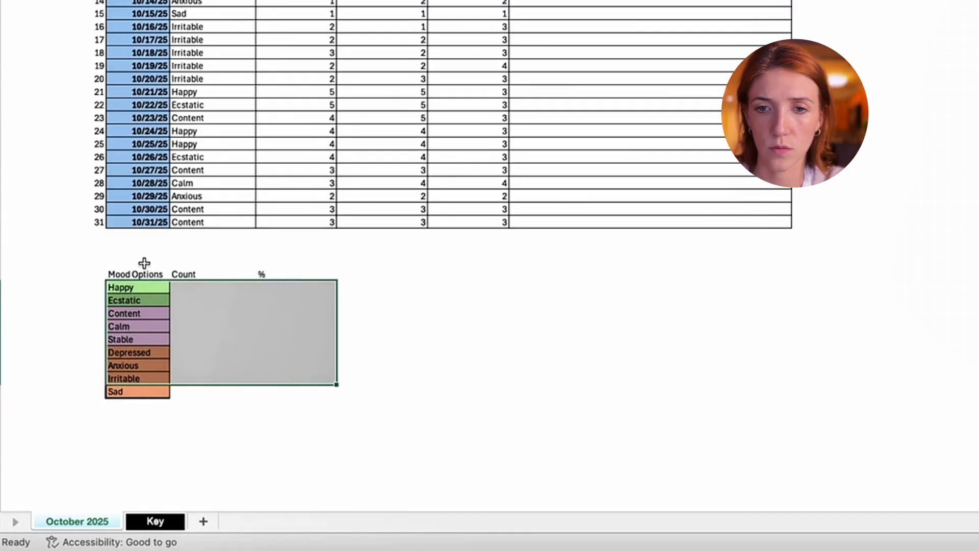
pyautogui.moveTo(142, 274); pyautogui.dragTo(267, 409)
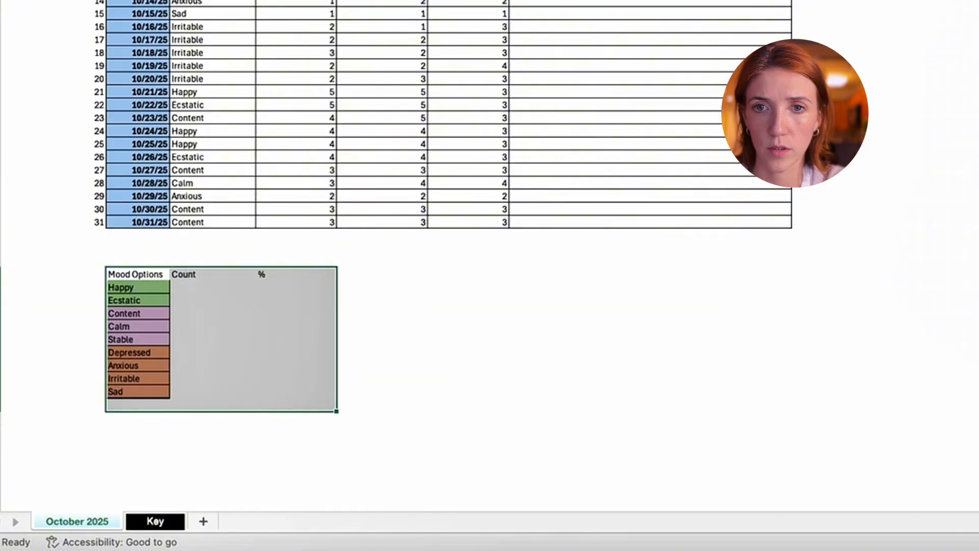
pyautogui.click(206, 0)
pyautogui.click(240, 0)
pyautogui.click(543, 429)
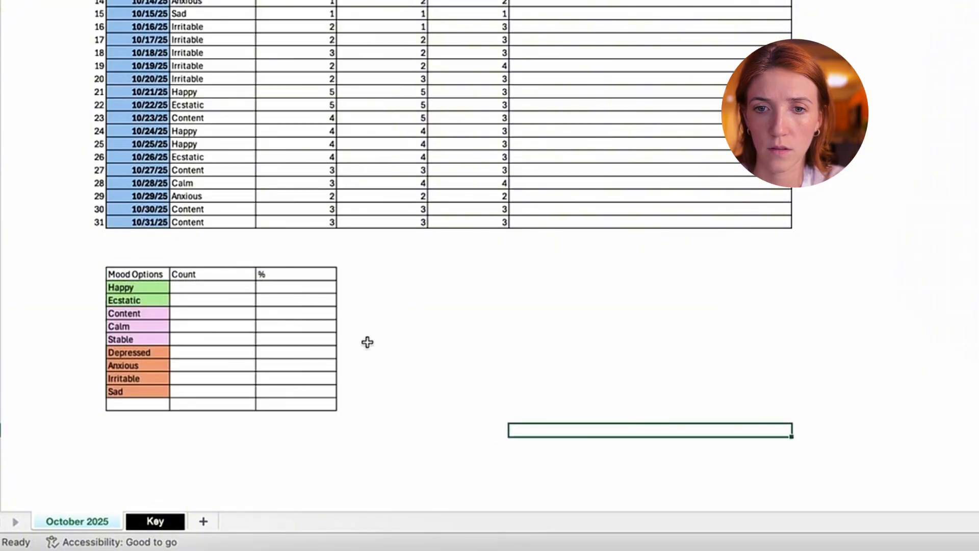
# - Make the headings and cells of the mood summary table bold
pyautogui.moveTo(327, 277); pyautogui.dragTo(149, 400)
pyautogui.press('super+b')
pyautogui.press('super+b')
# - Enter the label Total in C48, below Sad in the mood summary table
pyautogui.moveTo(262, 400); pyautogui.dragTo(147, 407)
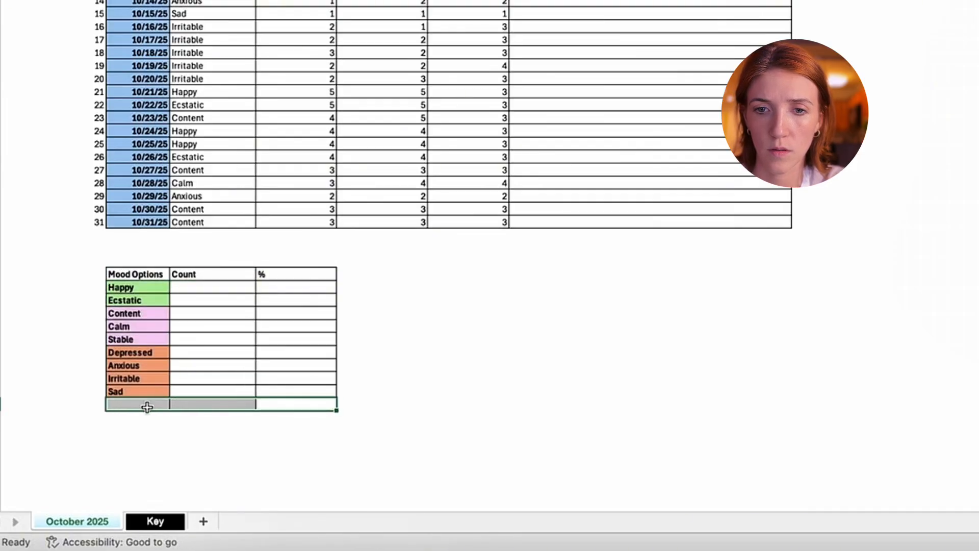
pyautogui.click(155, 403)
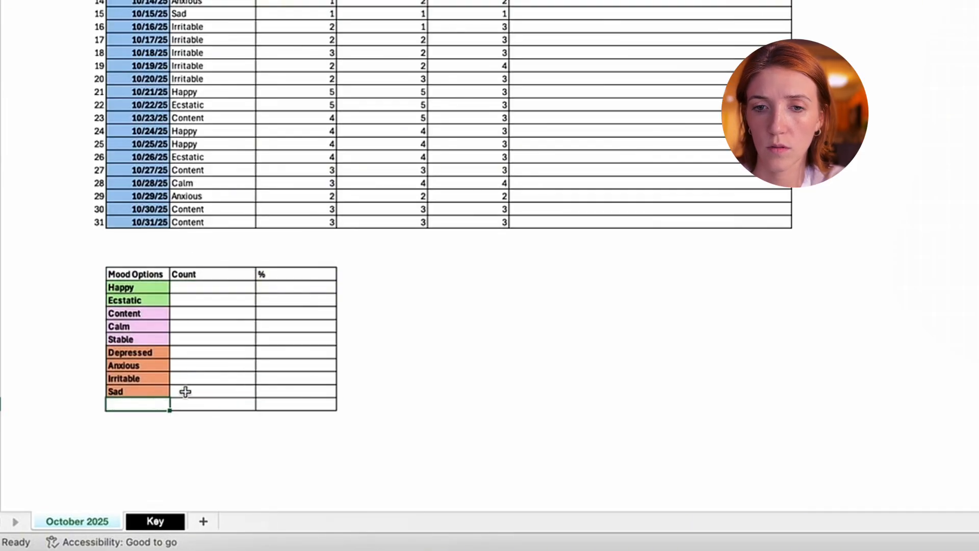
pyautogui.write('Total')
pyautogui.press('Return')
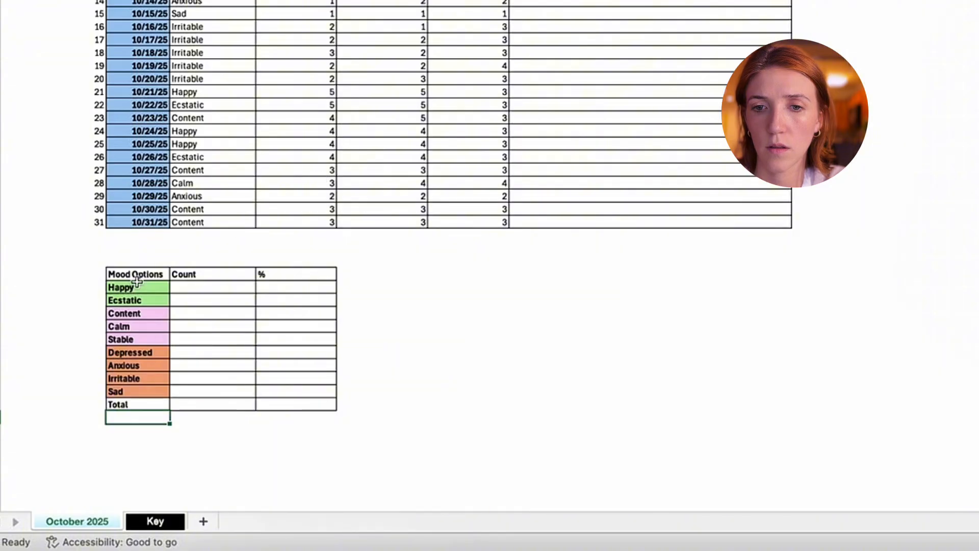
# - Center the Count and % columns of the mood summary table, D38:E48
pyautogui.moveTo(186, 274); pyautogui.dragTo(289, 277)
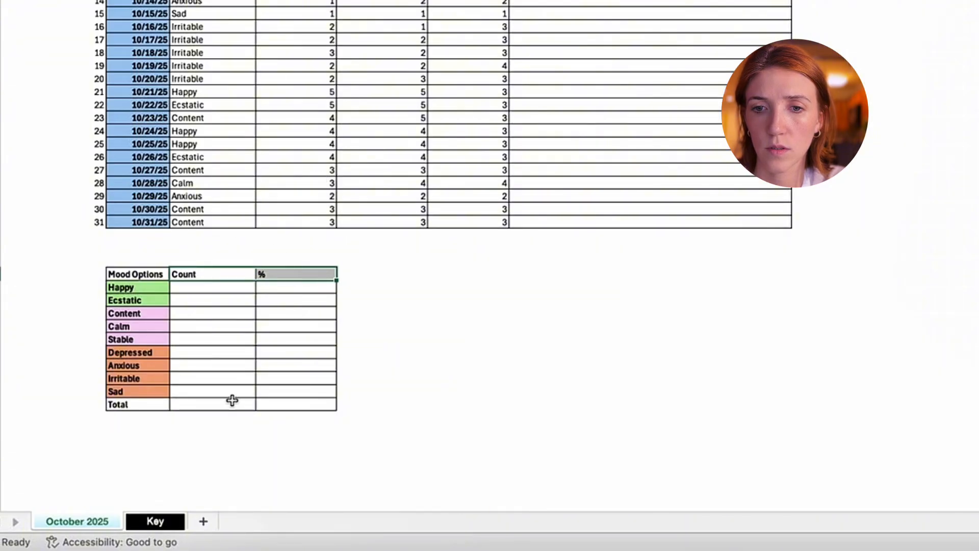
pyautogui.moveTo(232, 400); pyautogui.dragTo(305, 271)
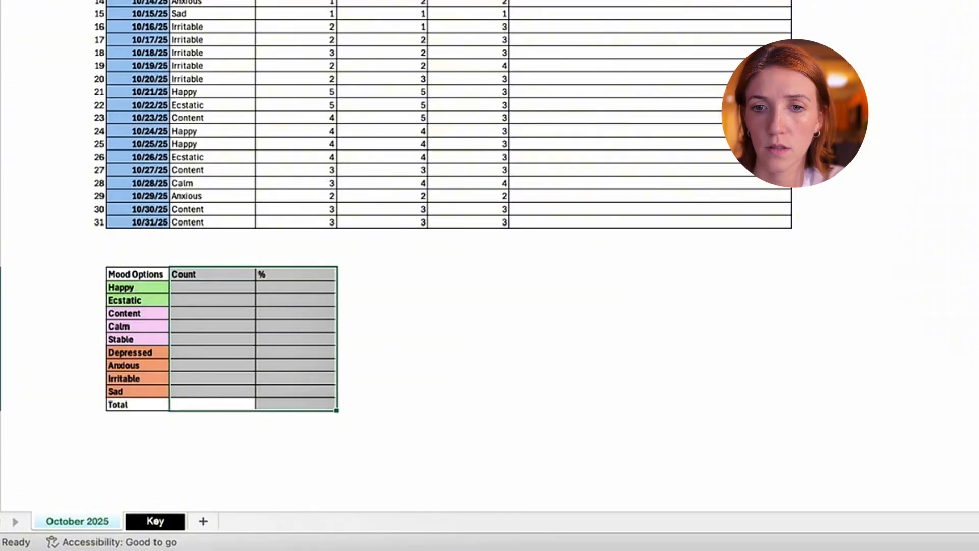
pyautogui.press('super+e')
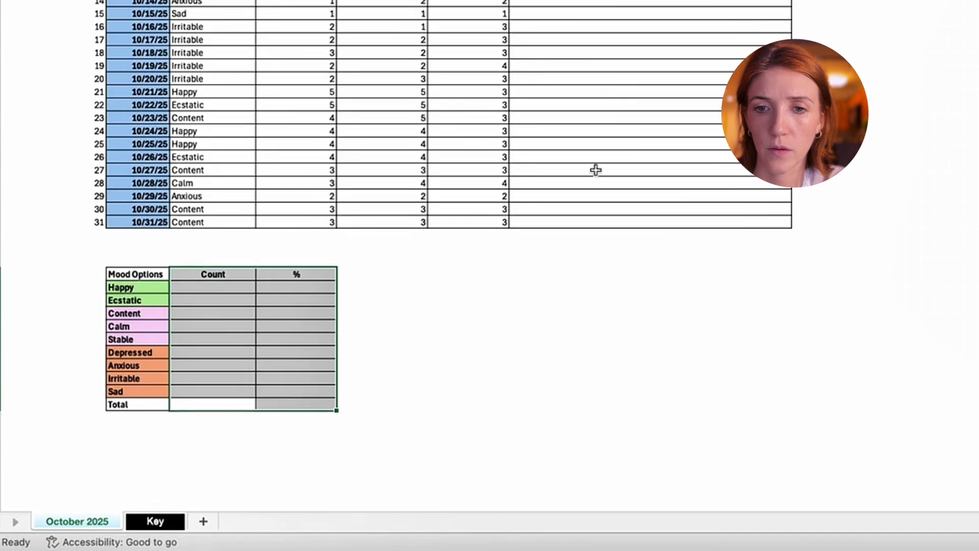
pyautogui.click(556, 365)
pyautogui.click(244, 290)
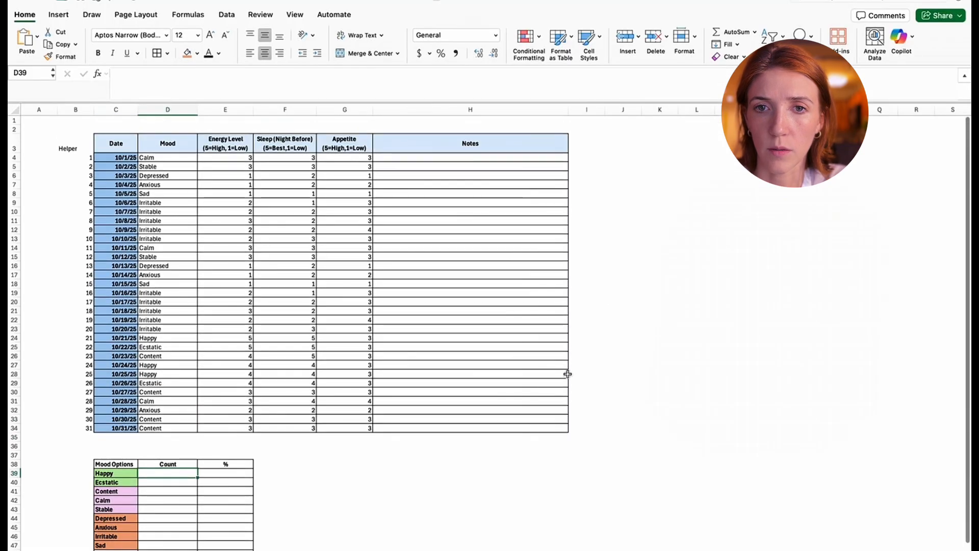
# - Convert the daily tracker range C3:H34 into a table with headers
pyautogui.moveTo(116, 140); pyautogui.dragTo(486, 424)
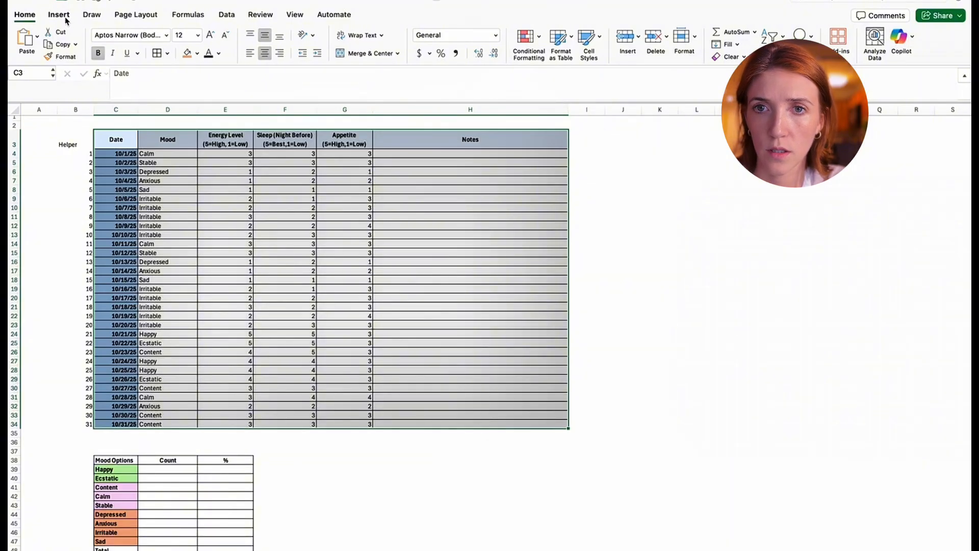
pyautogui.click(220, 18)
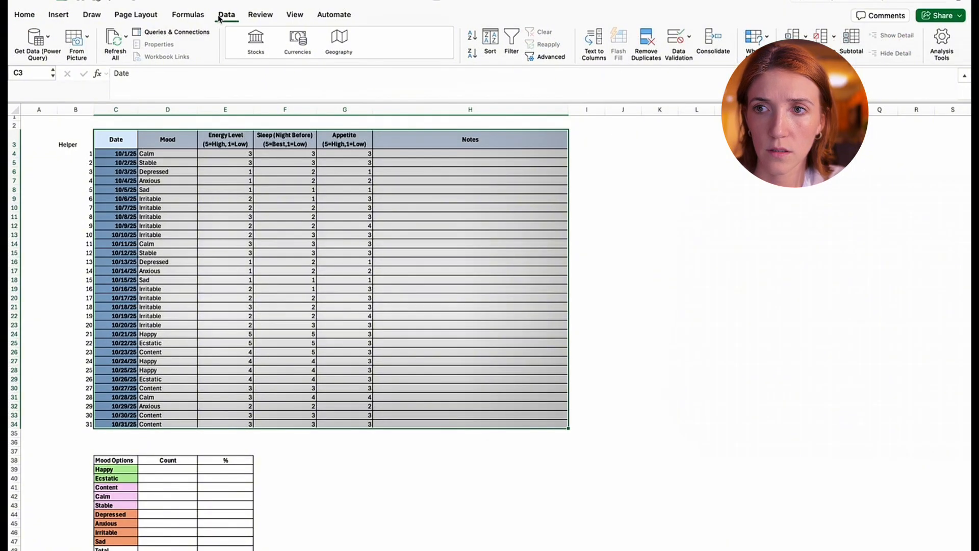
pyautogui.click(177, 18)
pyautogui.click(121, 16)
pyautogui.click(92, 15)
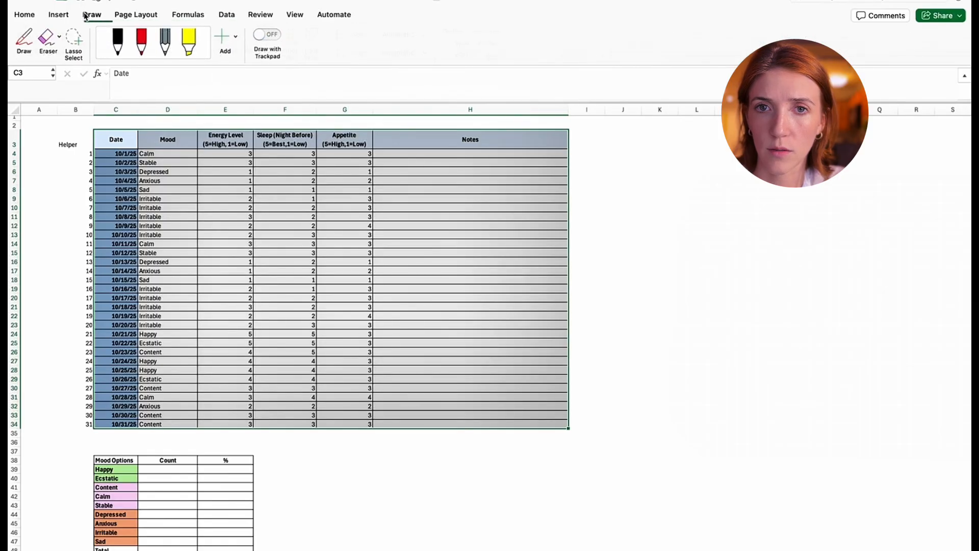
pyautogui.click(63, 17)
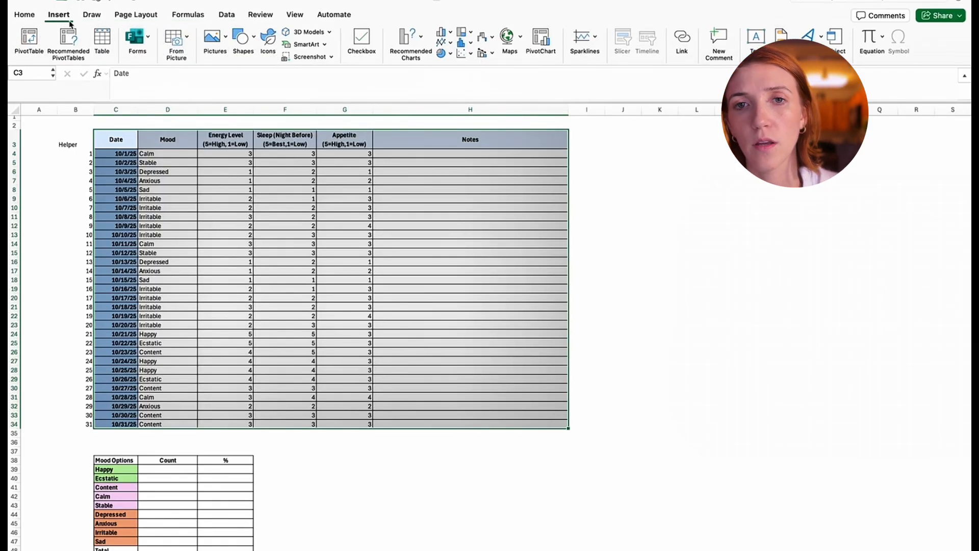
pyautogui.click(104, 41)
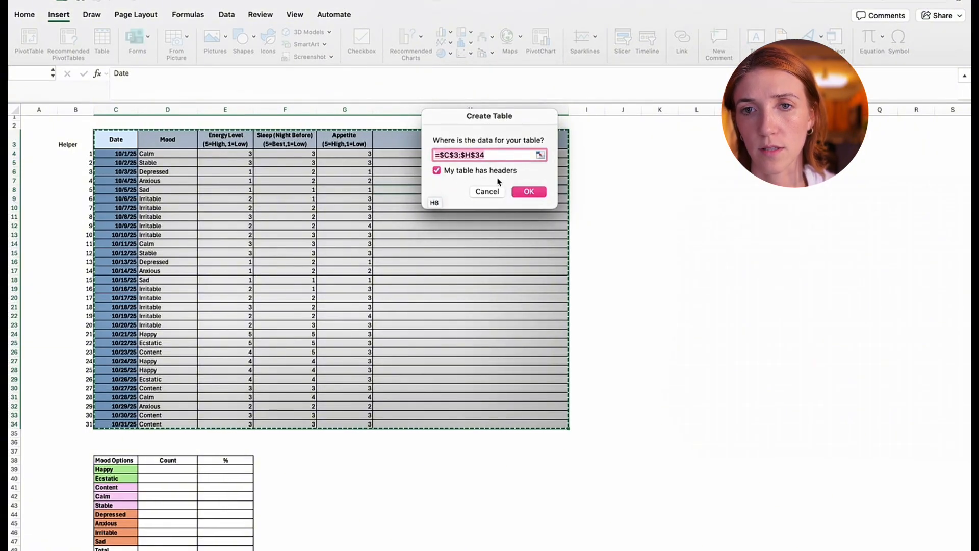
pyautogui.click(528, 194)
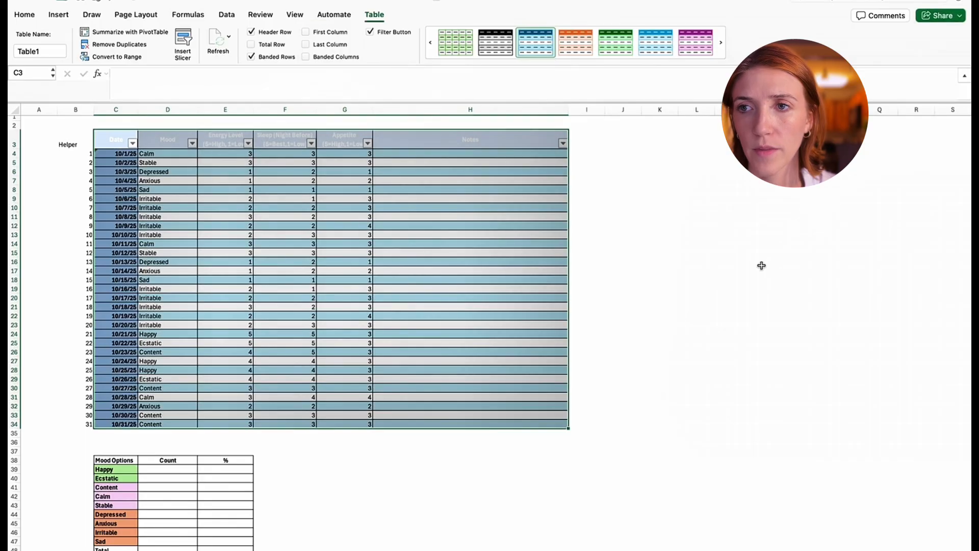
# - Try a blue and a dark grey banded style on the daily tracker table
pyautogui.click(721, 44)
pyautogui.click(535, 44)
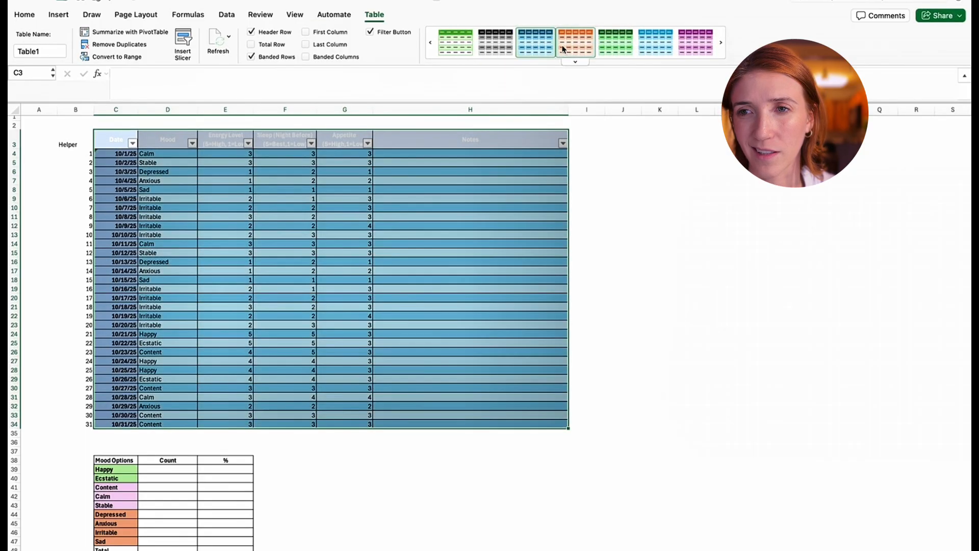
pyautogui.click(496, 42)
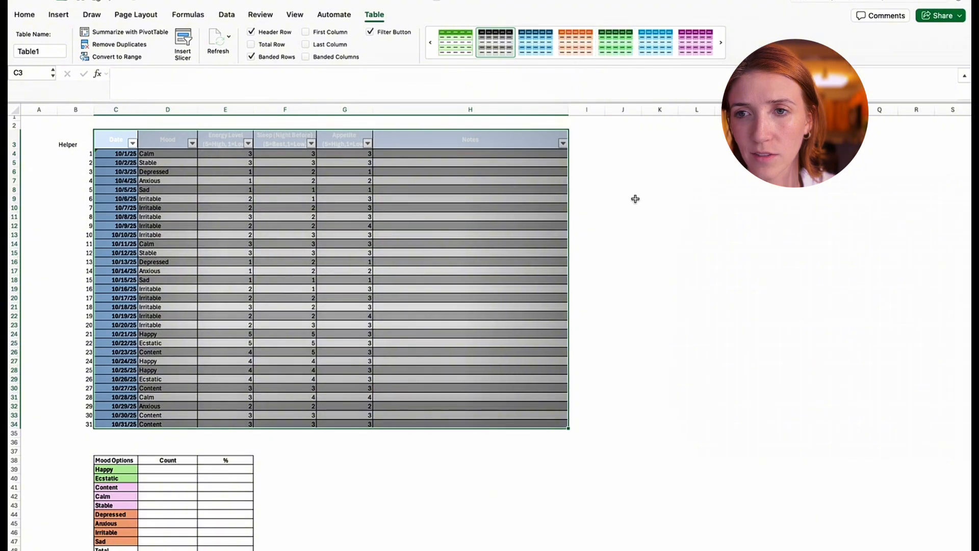
pyautogui.click(690, 166)
# - Set the font color of the tracker table's header row, C3:H3, to black
pyautogui.click(470, 139)
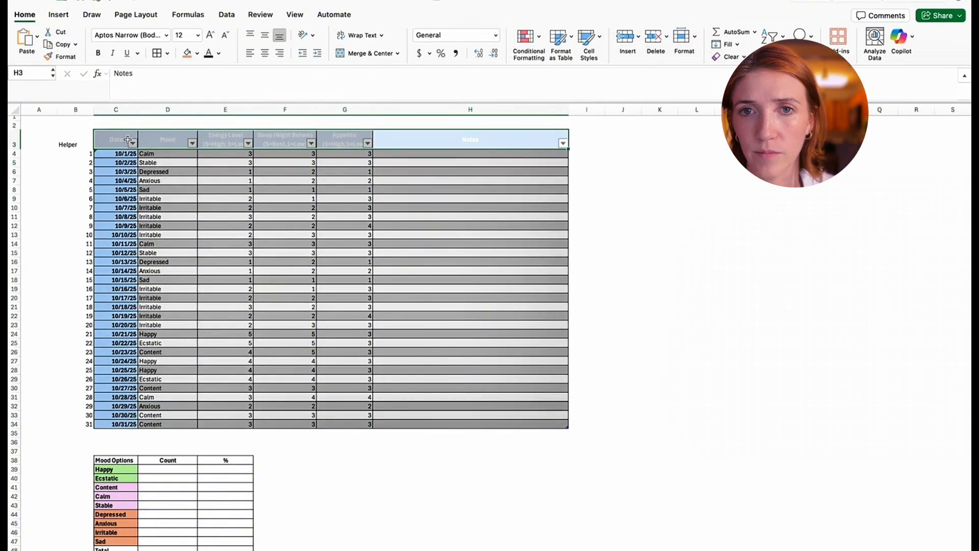
pyautogui.click(374, 14)
pyautogui.click(24, 14)
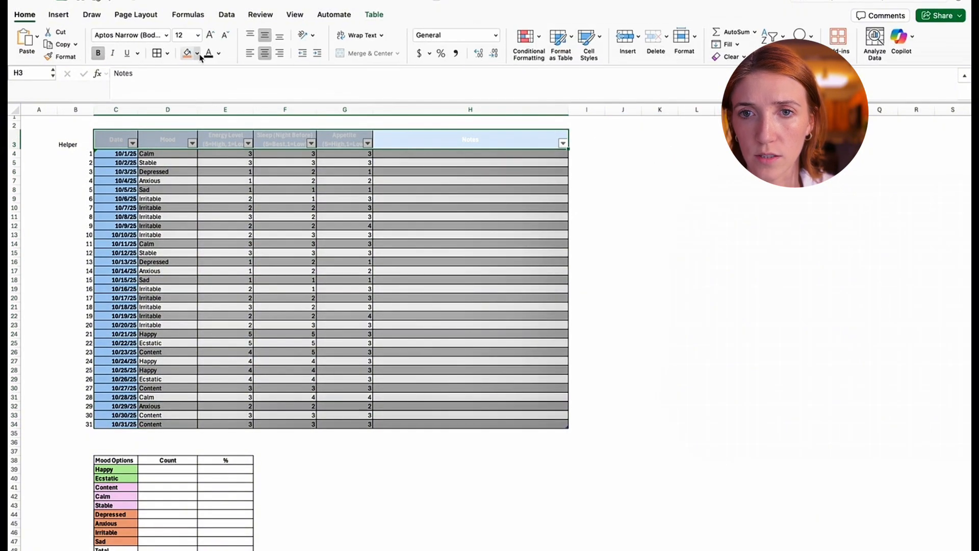
pyautogui.click(208, 54)
pyautogui.click(654, 210)
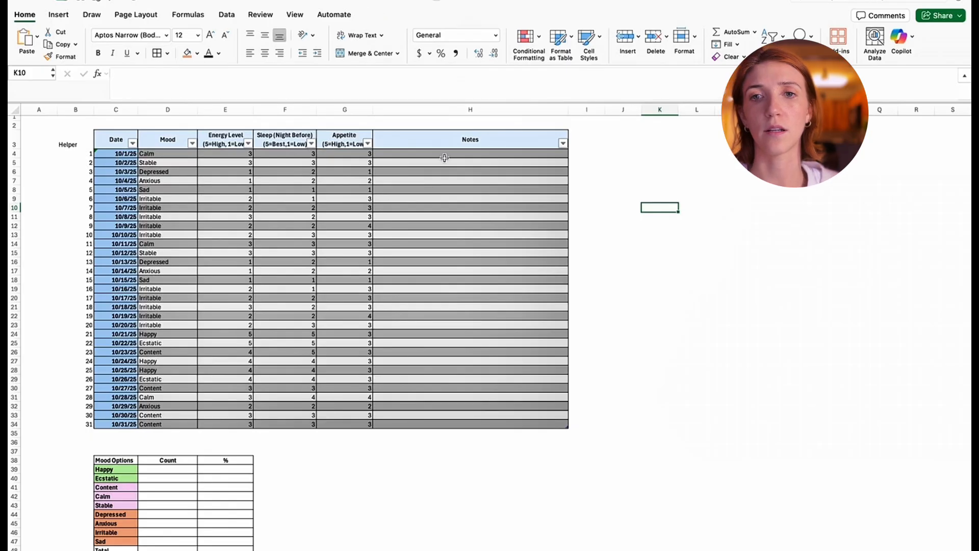
# - Restyle the daily tracker table with a table style that has white and light grey banded rows
pyautogui.moveTo(159, 156); pyautogui.dragTo(481, 432)
pyautogui.press('super+a')
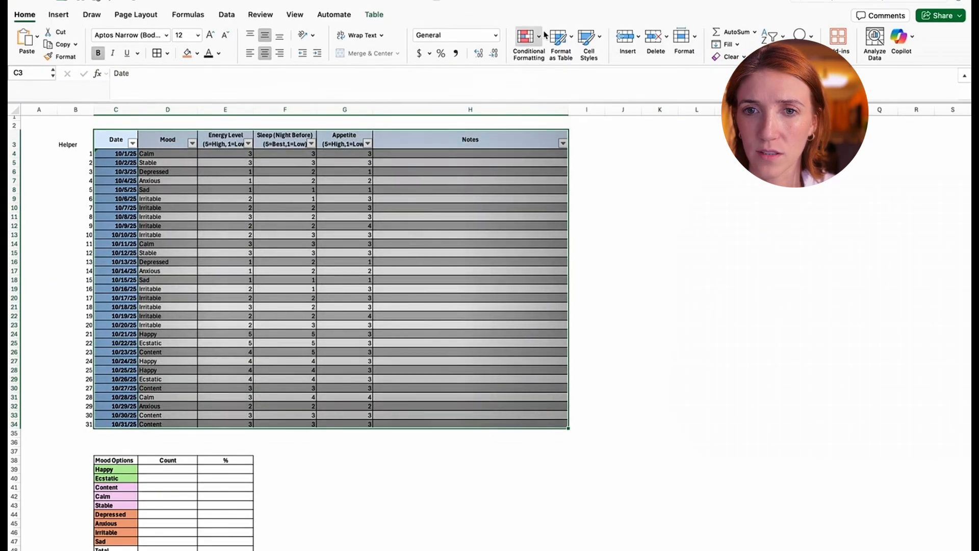
pyautogui.moveTo(110, 136); pyautogui.dragTo(475, 424)
pyautogui.click(373, 13)
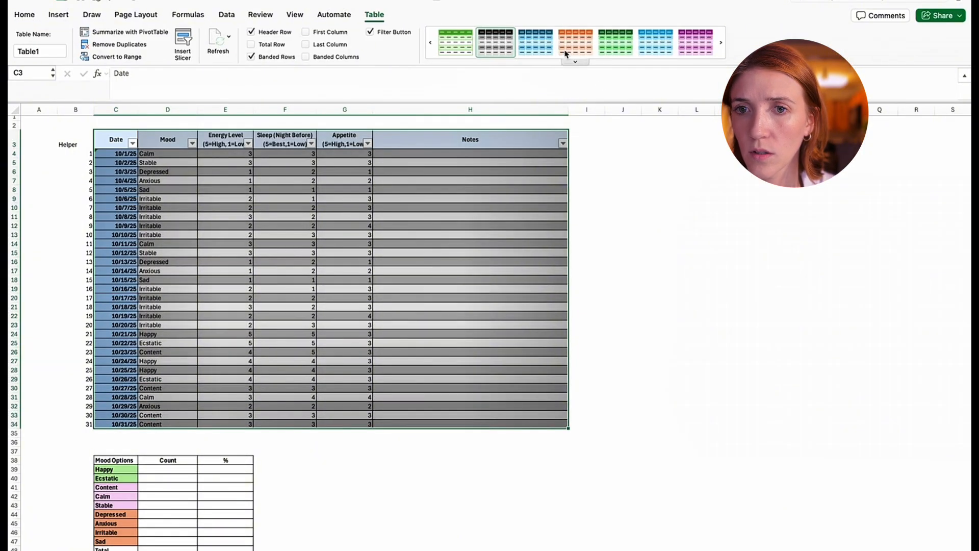
pyautogui.click(663, 45)
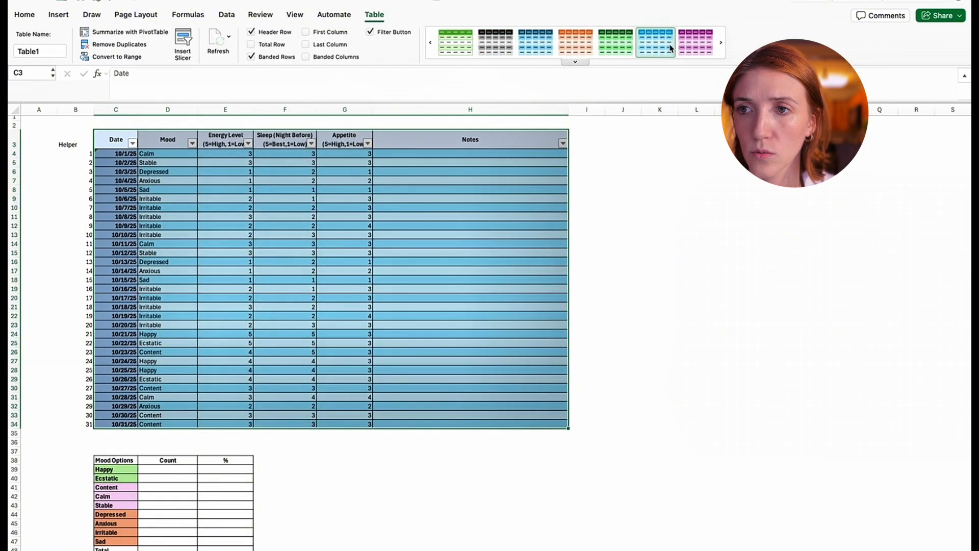
pyautogui.click(721, 51)
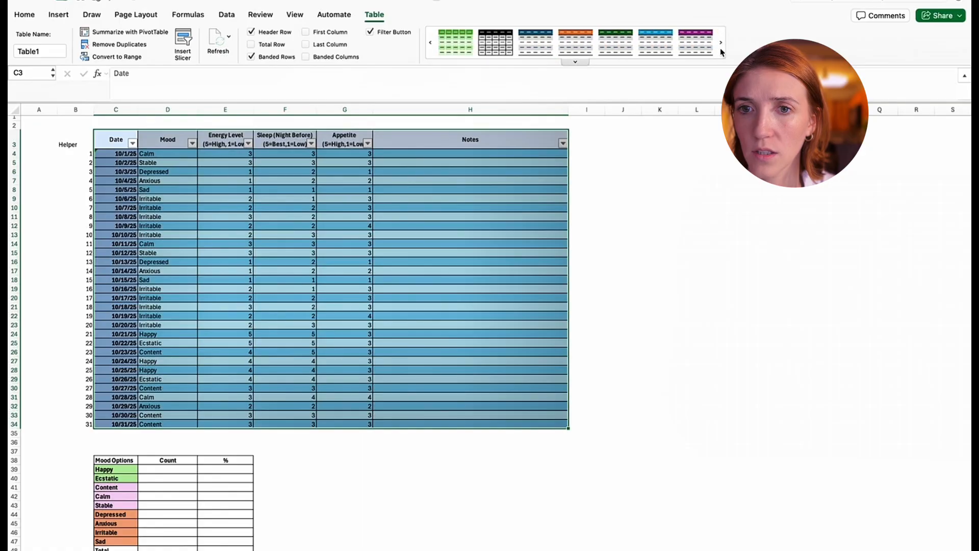
pyautogui.click(656, 40)
pyautogui.click(718, 309)
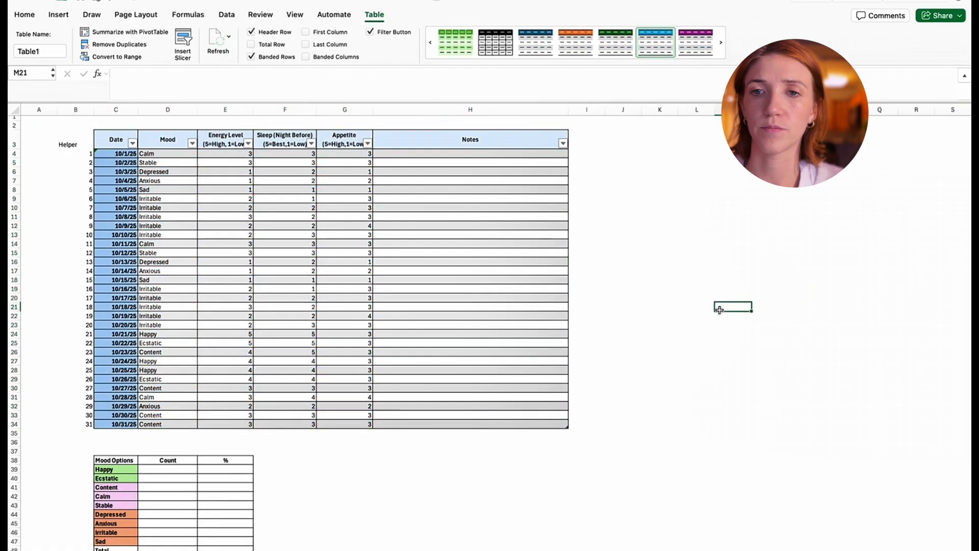
pyautogui.click(721, 276)
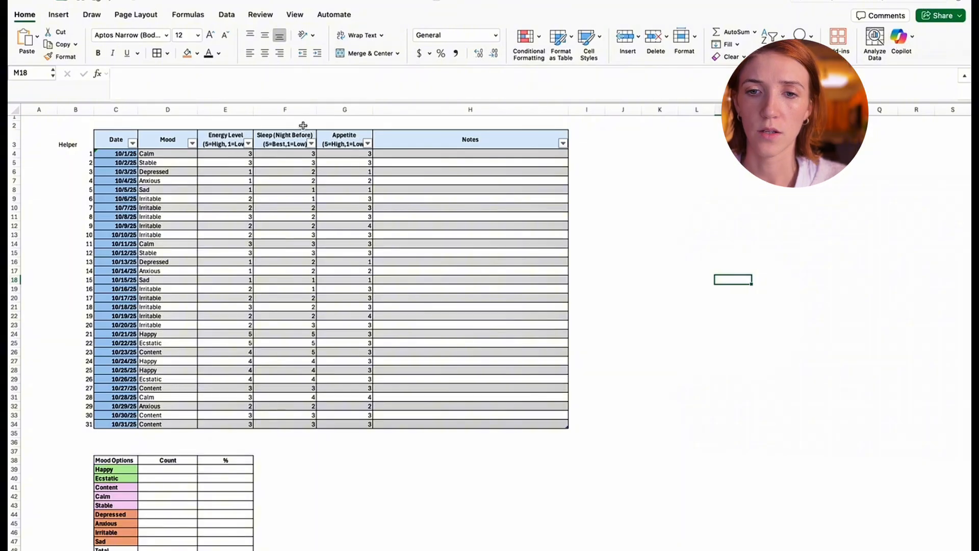
# - Count the Happy entries in D39 with the formula =COUNTIFS(Table1[Mood],C39)
pyautogui.scroll(-2, 604, 348)
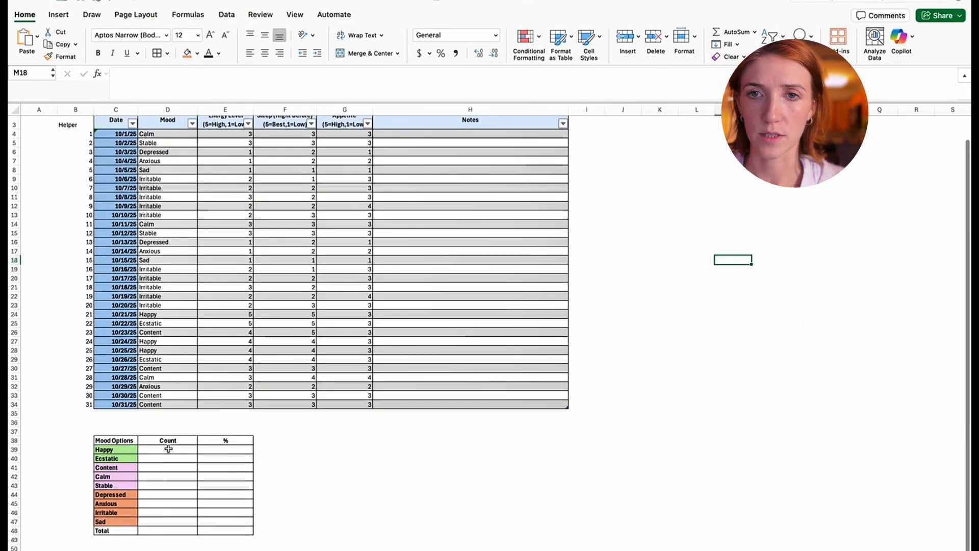
pyautogui.click(168, 448)
pyautogui.click(217, 75)
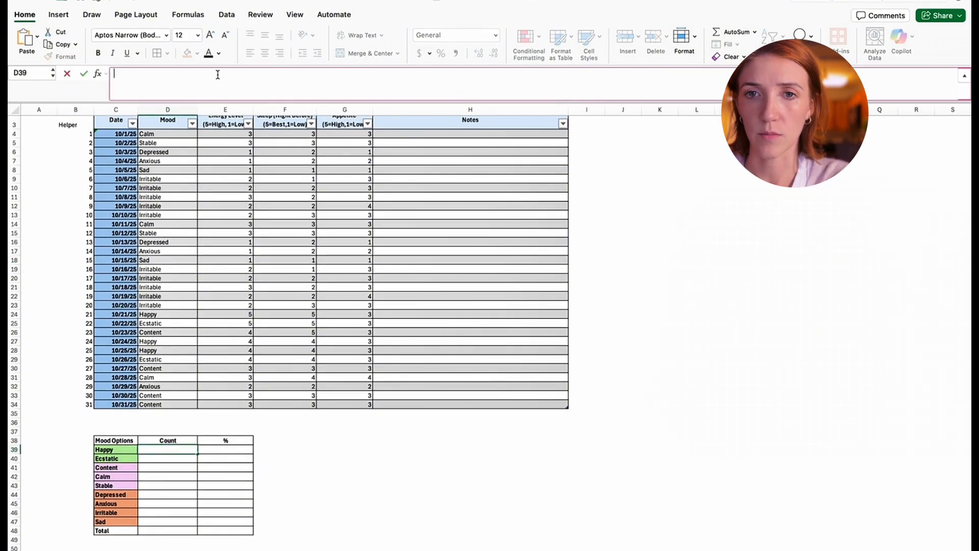
pyautogui.write('=')
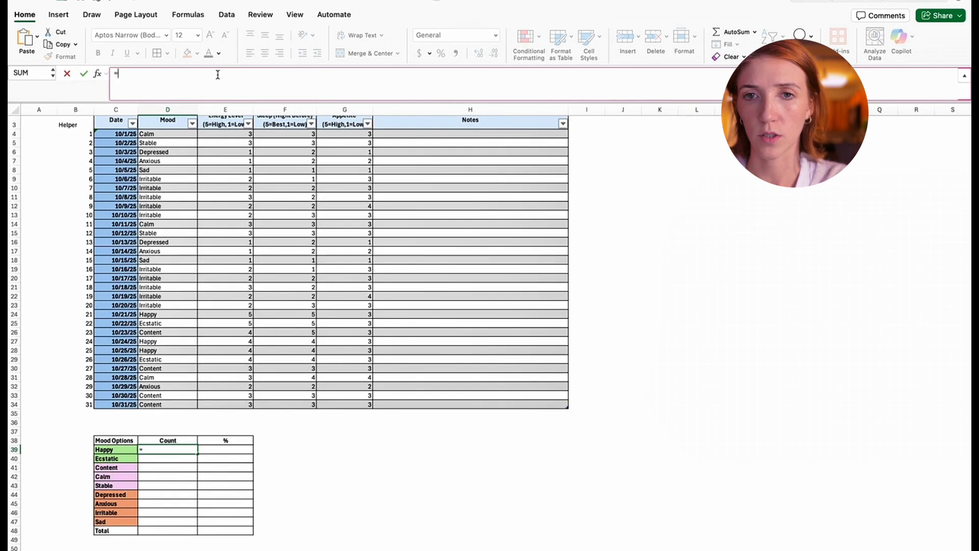
pyautogui.write('countif')
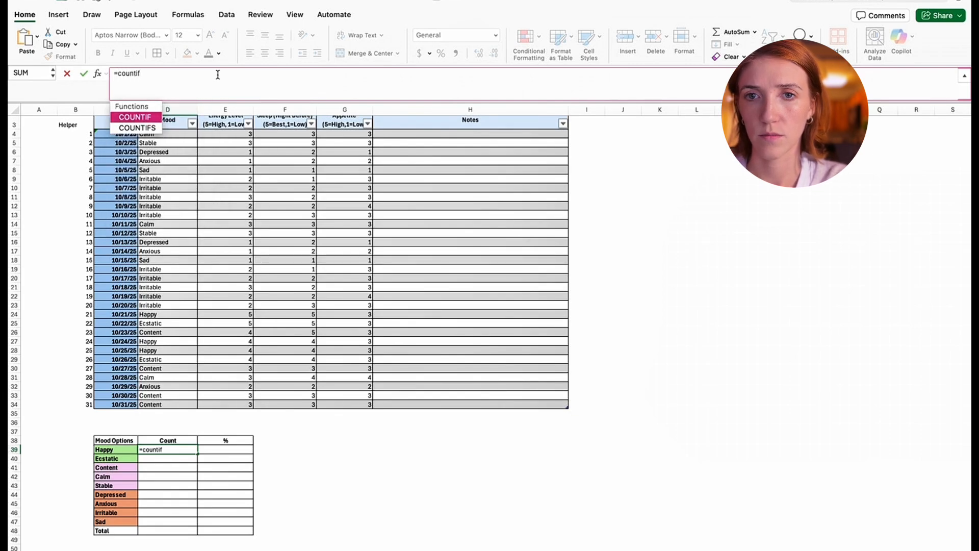
pyautogui.write('s')
pyautogui.press('Tab')
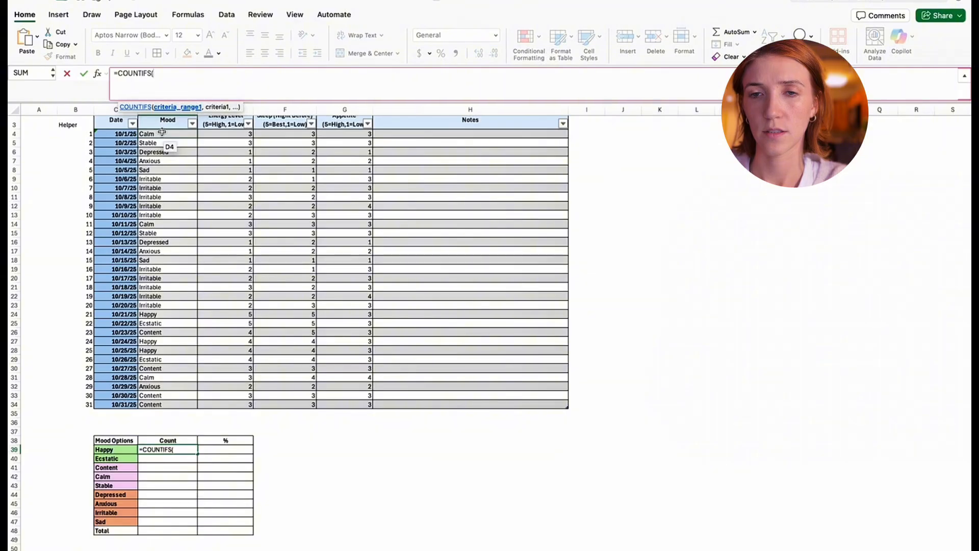
pyautogui.moveTo(168, 134); pyautogui.dragTo(194, 406)
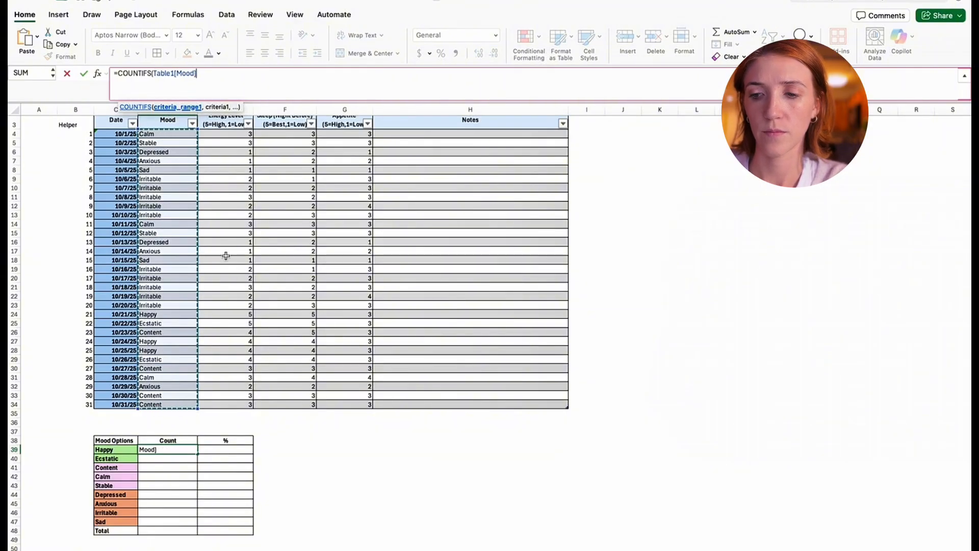
pyautogui.write(',')
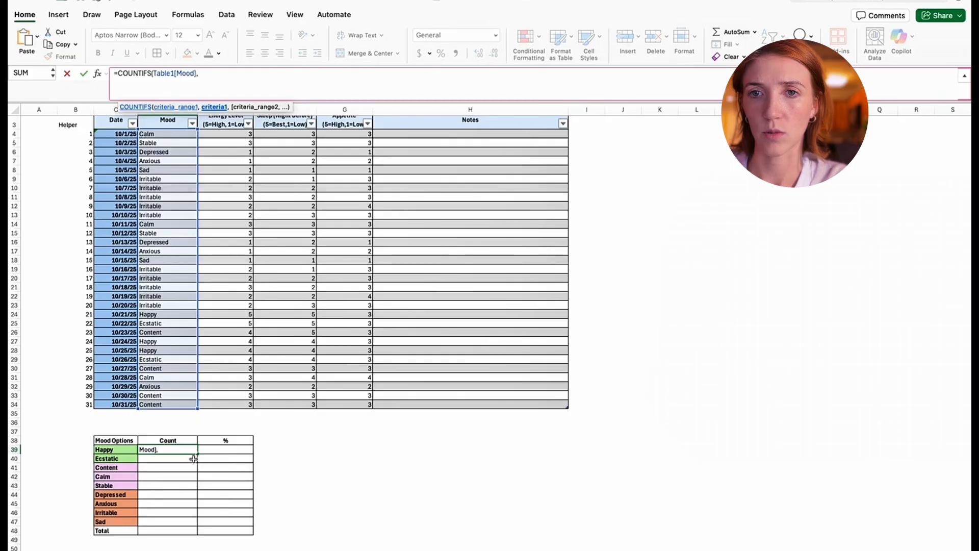
pyautogui.click(122, 450)
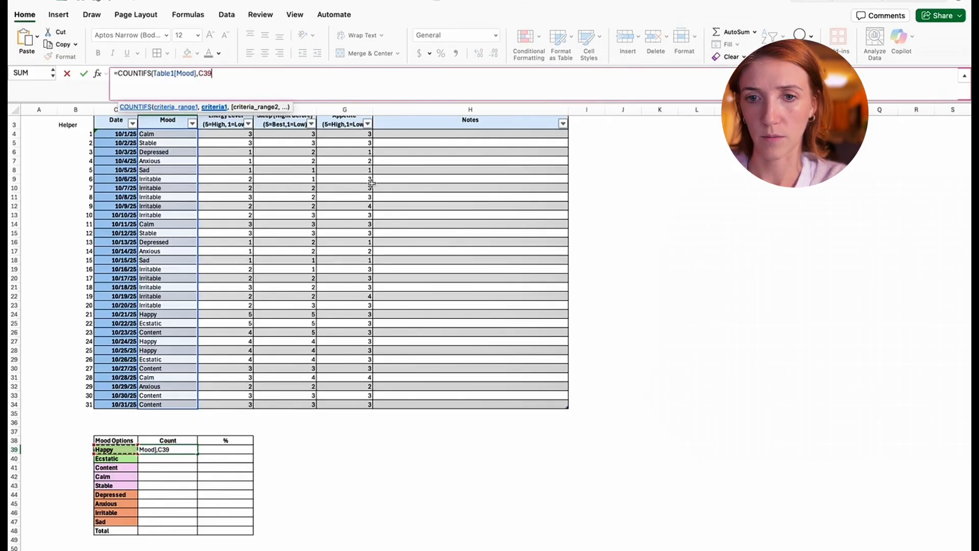
pyautogui.write(')')
pyautogui.press('Return')
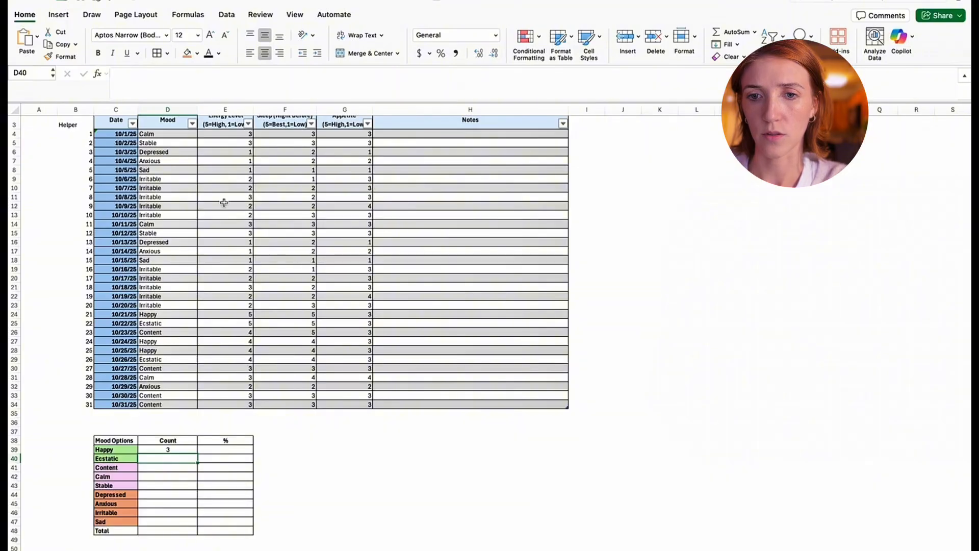
# - Open the COUNTIFS formula of the Happy count in D39 for editing
pyautogui.click(179, 450)
pyautogui.click(176, 73)
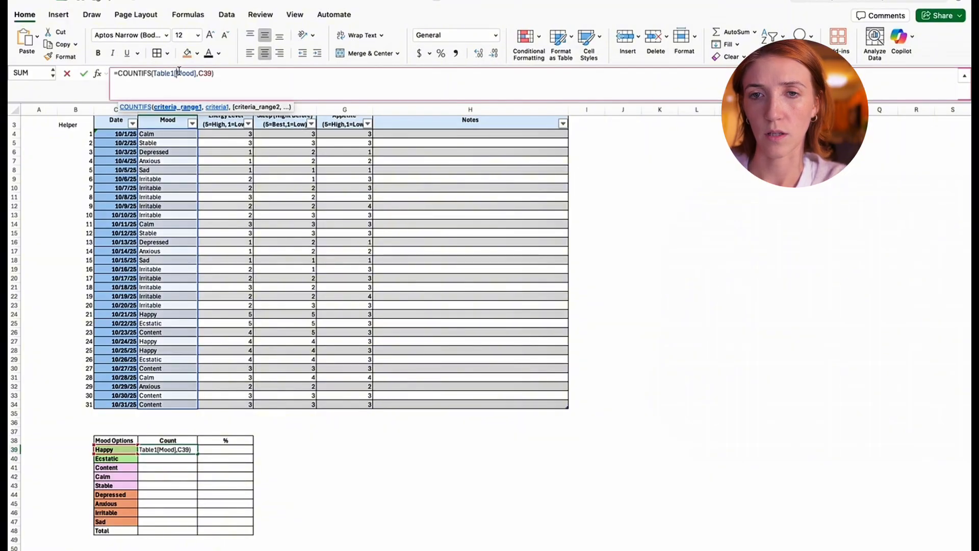
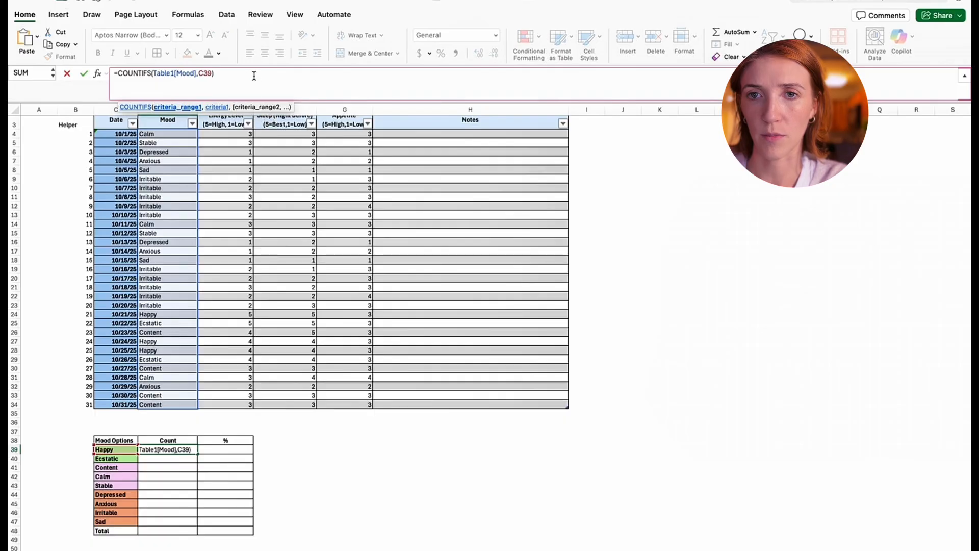
# - Lock the criterion column in the Happy count formula in D39 by changing its reference to $C39
pyautogui.click(200, 73)
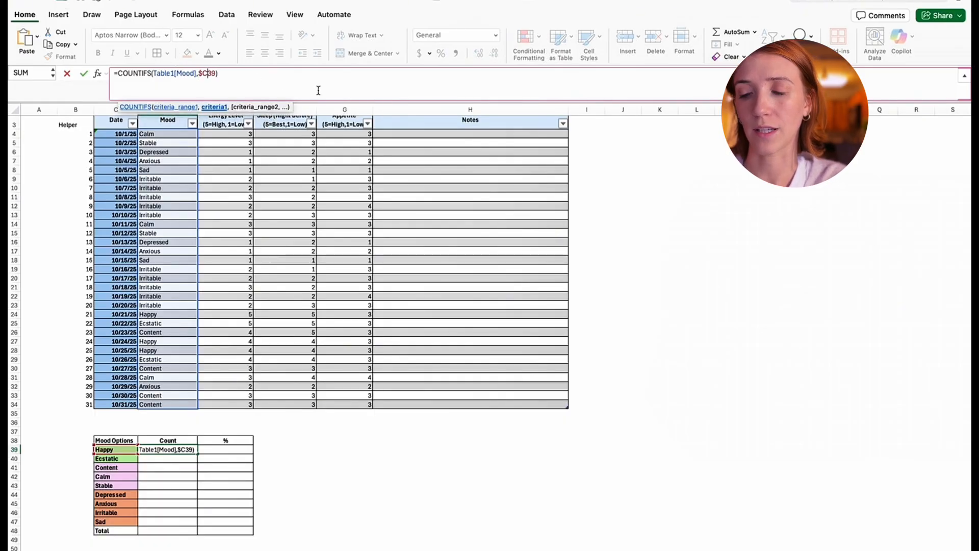
pyautogui.write('$')
pyautogui.press('BackSpace')
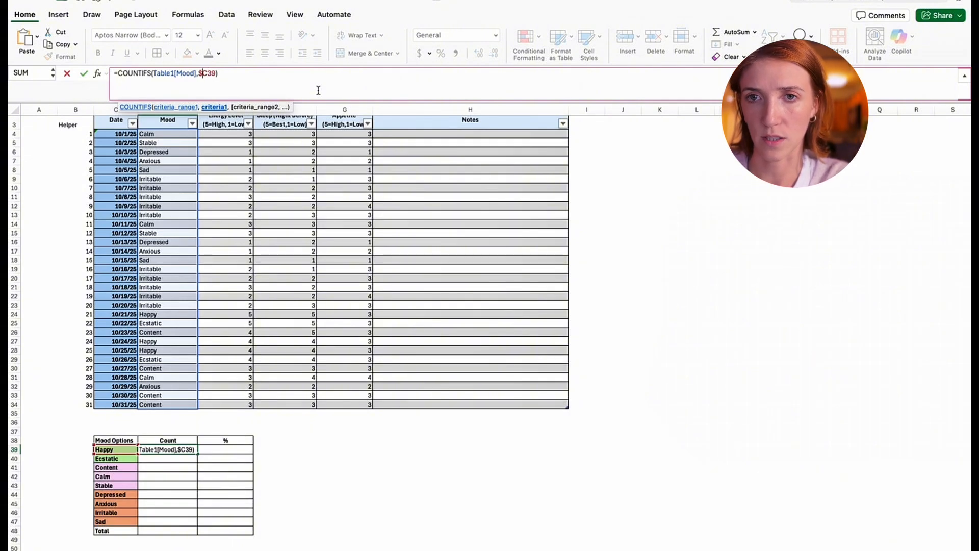
pyautogui.press('BackSpace')
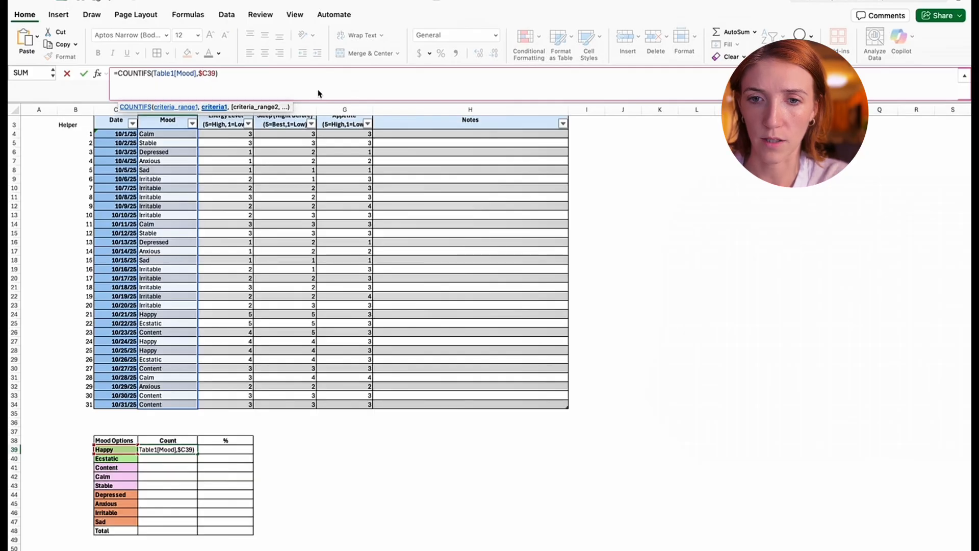
pyautogui.press('Return')
# - Fill the Happy count formula down from D39 through the Sad row in D47
pyautogui.click(188, 450)
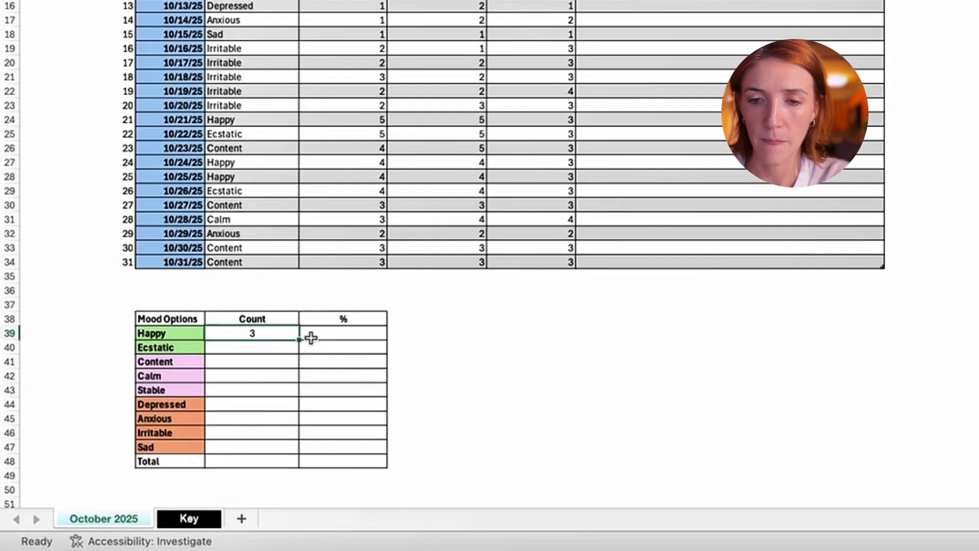
pyautogui.moveTo(297, 340); pyautogui.dragTo(291, 448)
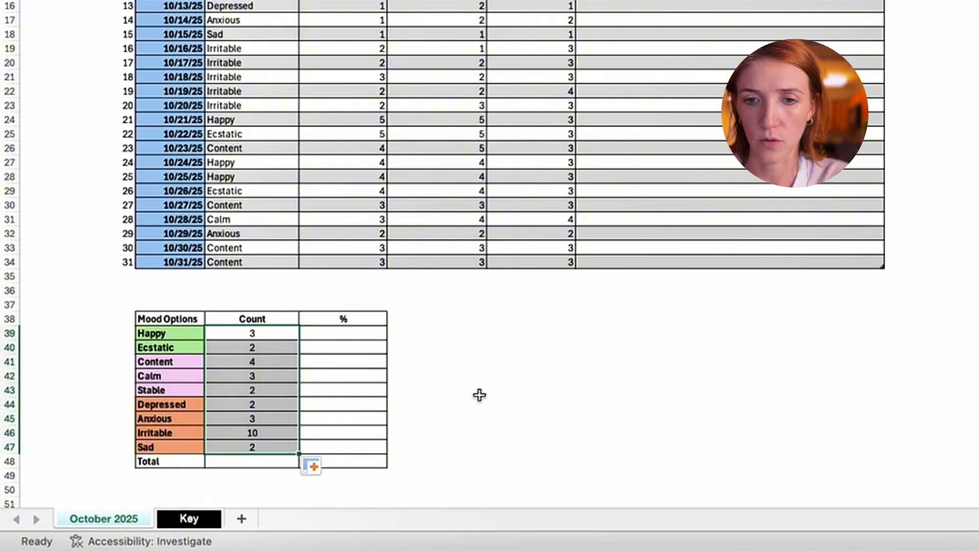
pyautogui.click(478, 395)
# - Outline the summary table's header row, C38:E38, and Total row, C48:E48, with thick outside borders
pyautogui.moveTo(184, 461); pyautogui.dragTo(357, 461)
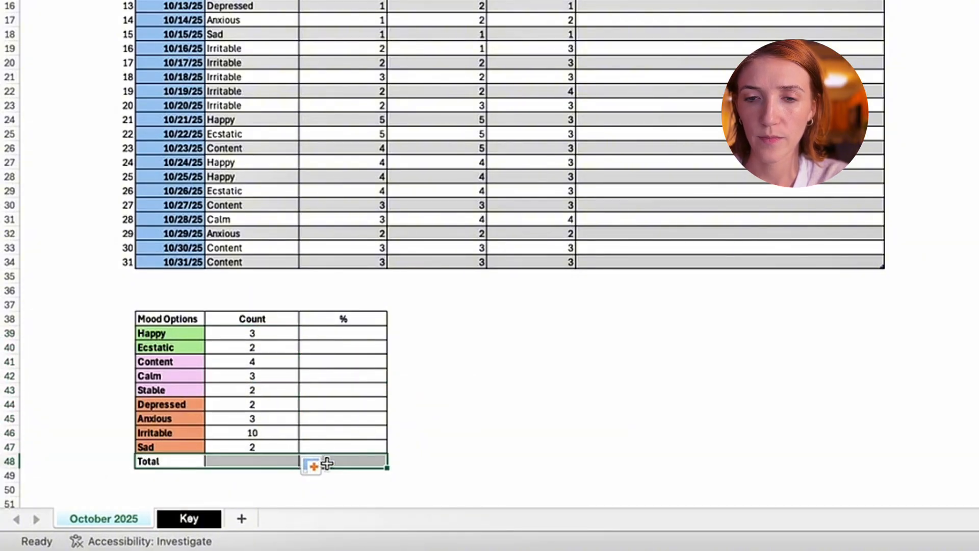
pyautogui.click(512, 407)
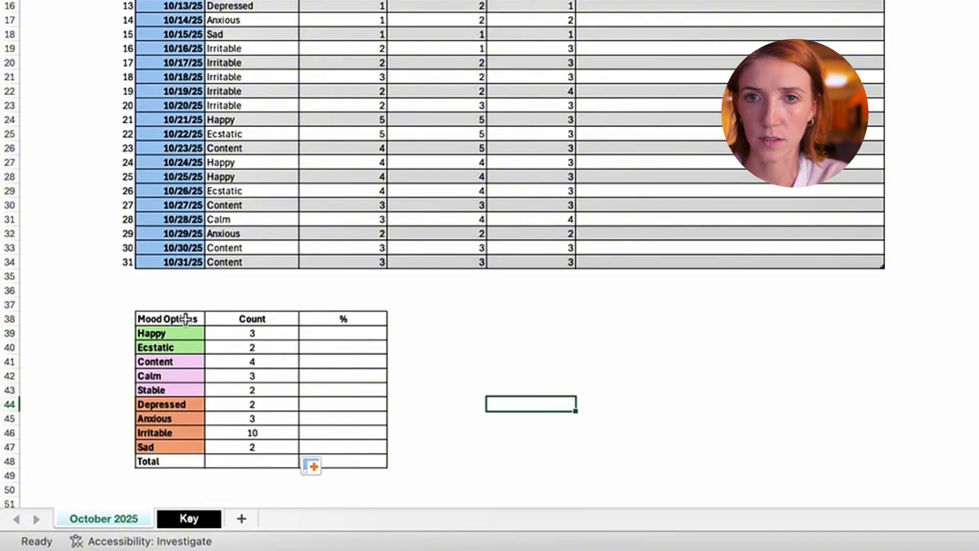
pyautogui.moveTo(186, 320); pyautogui.dragTo(352, 319)
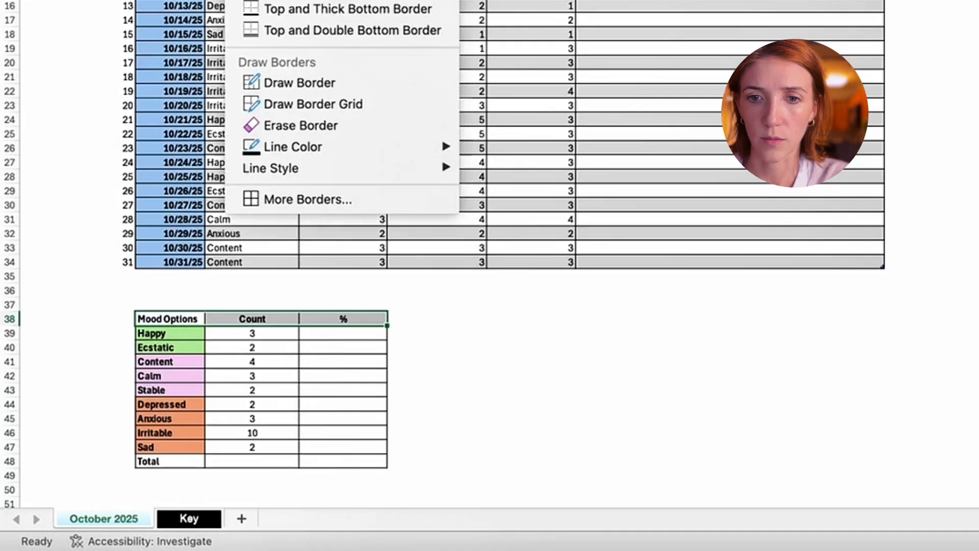
pyautogui.click(531, 476)
pyautogui.moveTo(339, 462); pyautogui.dragTo(168, 465)
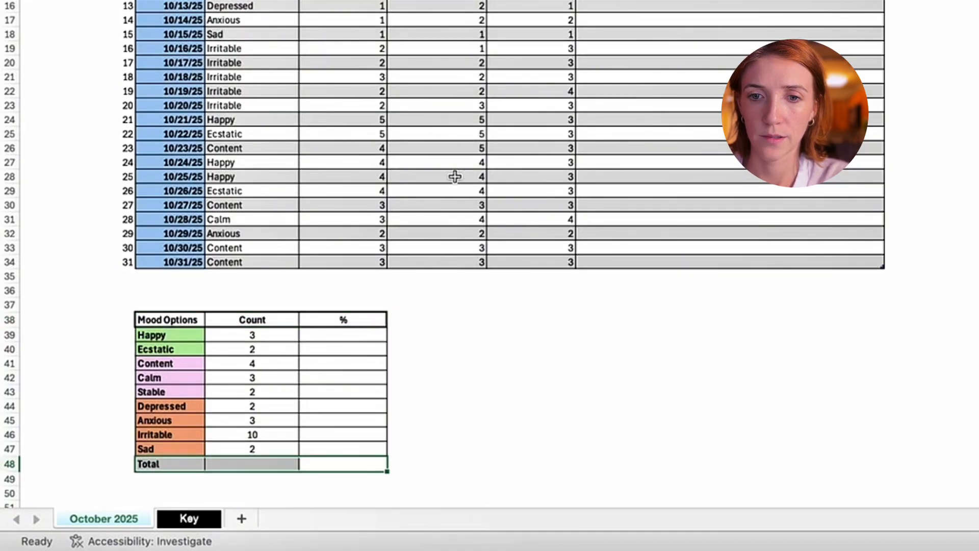
pyautogui.click(443, 262)
# - Put a thick outside border around the entire summary table, C38:E48
pyautogui.moveTo(203, 318); pyautogui.dragTo(334, 463)
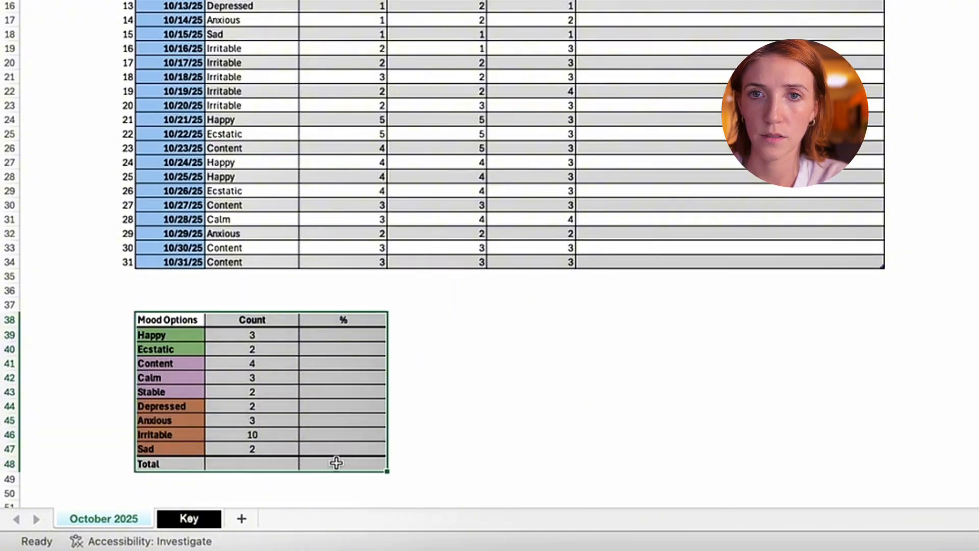
pyautogui.click(583, 431)
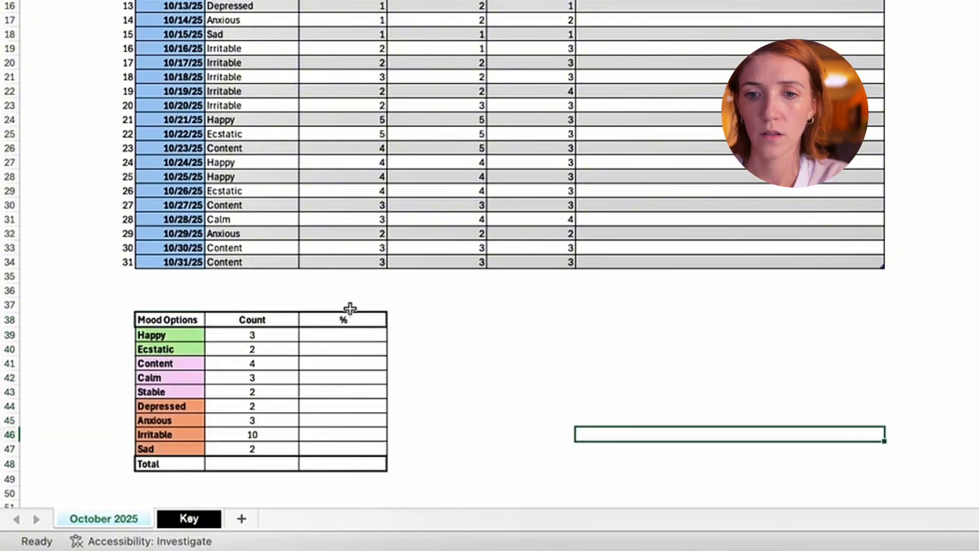
pyautogui.moveTo(360, 466); pyautogui.dragTo(337, 460)
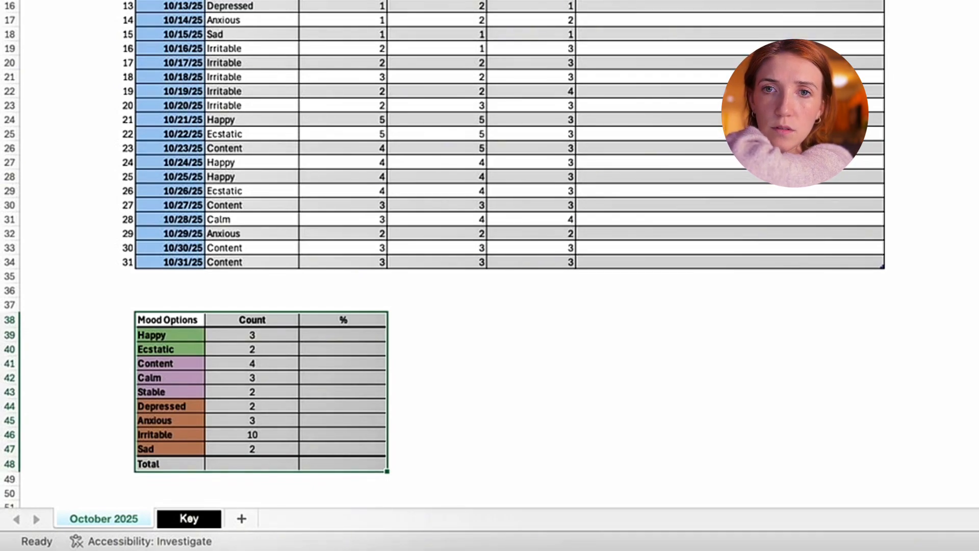
pyautogui.click(517, 438)
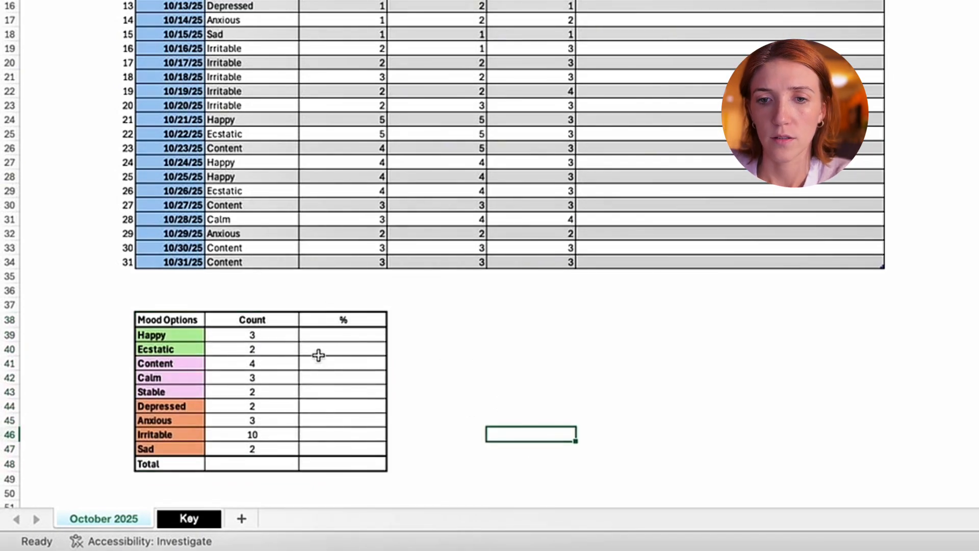
# - Total the mood counts in D48 with a SUM formula over D39:D47
pyautogui.click(257, 463)
pyautogui.write('=su')
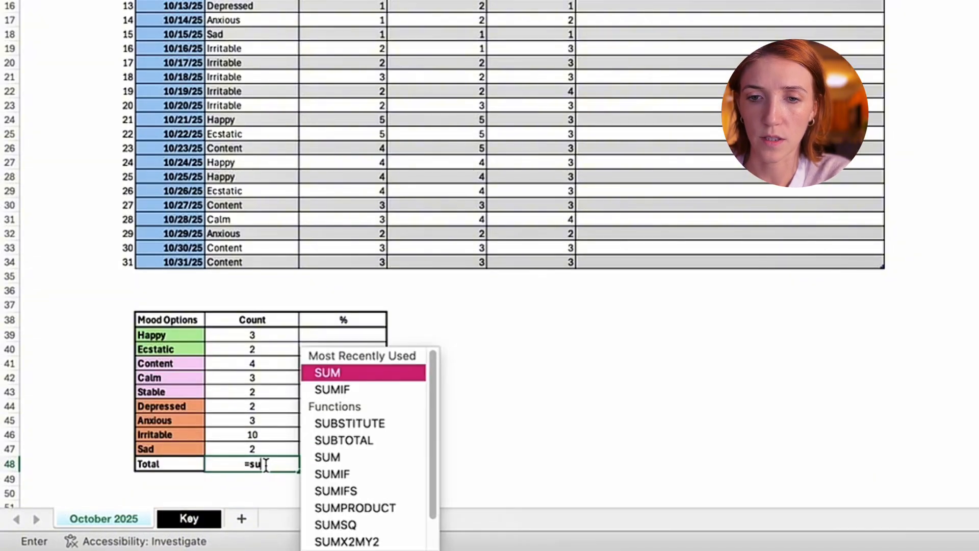
pyautogui.press('Tab')
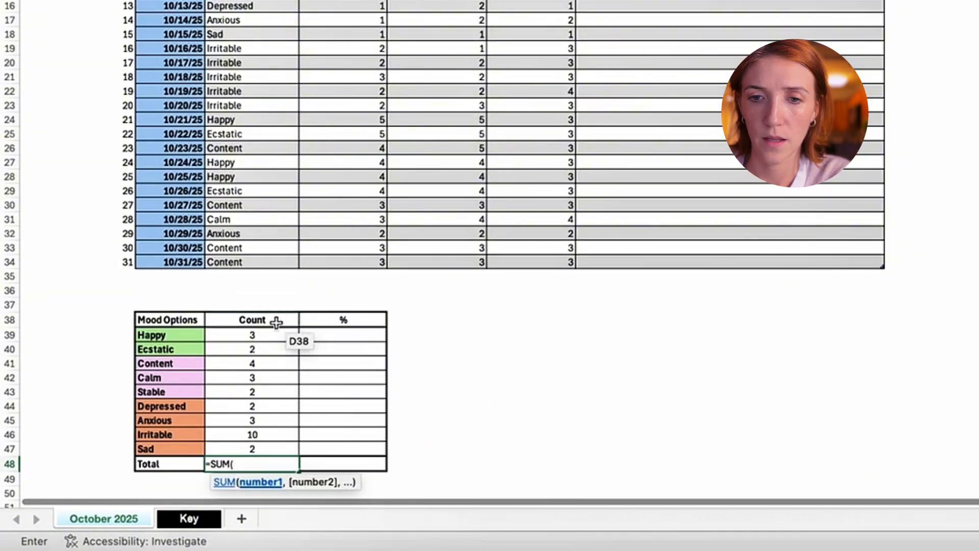
pyautogui.moveTo(276, 334); pyautogui.dragTo(288, 445)
pyautogui.write(')')
pyautogui.press('Return')
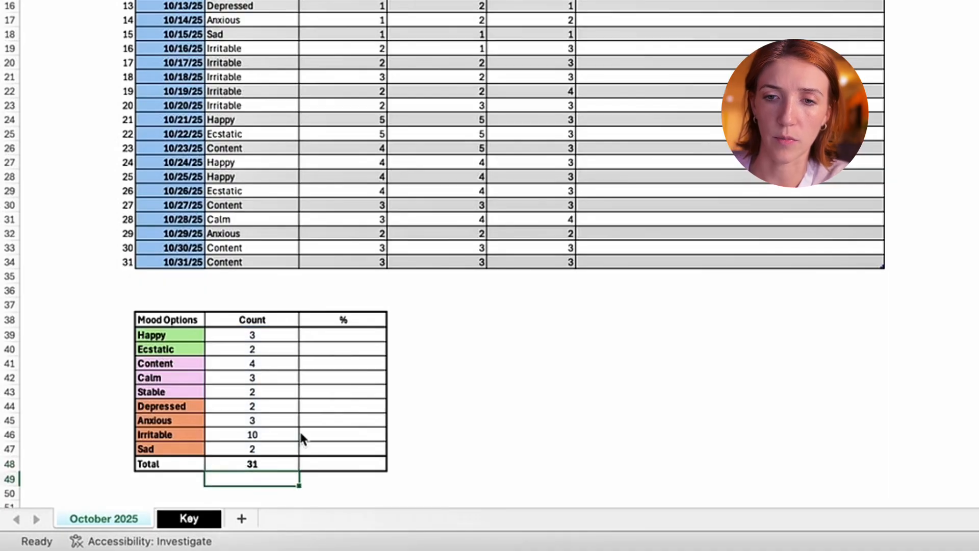
# - Calculate the Happy share in E39 with the formula =D39/$D$48
pyautogui.click(376, 338)
pyautogui.write('=')
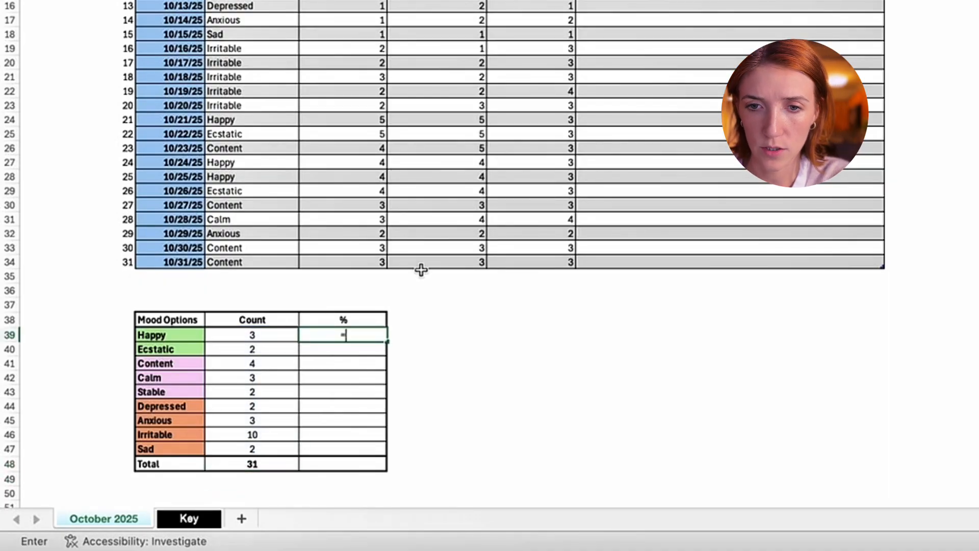
pyautogui.click(275, 335)
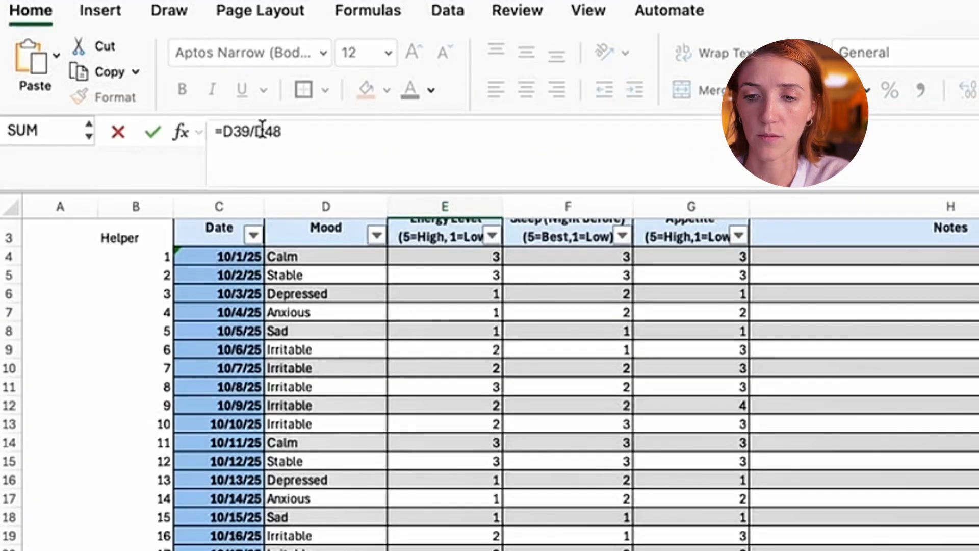
pyautogui.click(134, 120)
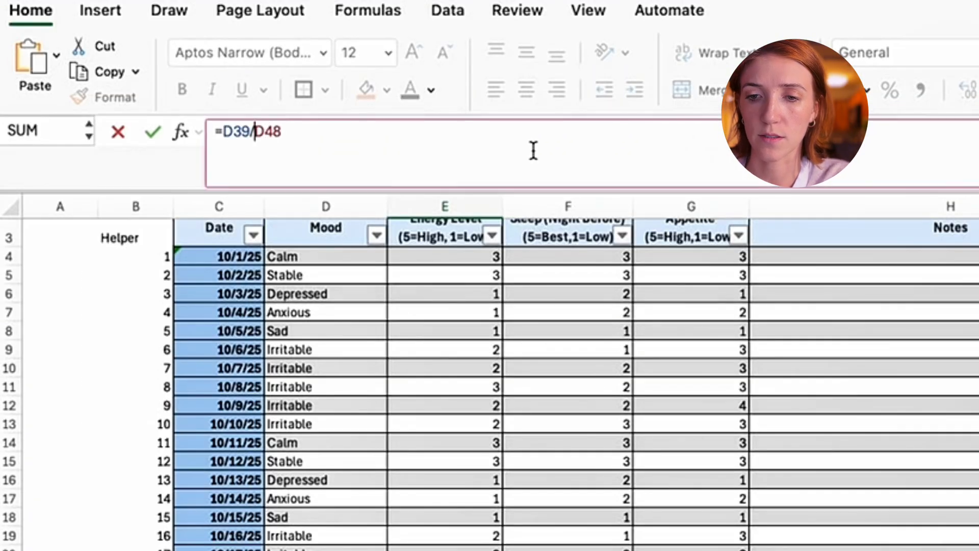
pyautogui.write('$')
pyautogui.press('Right')
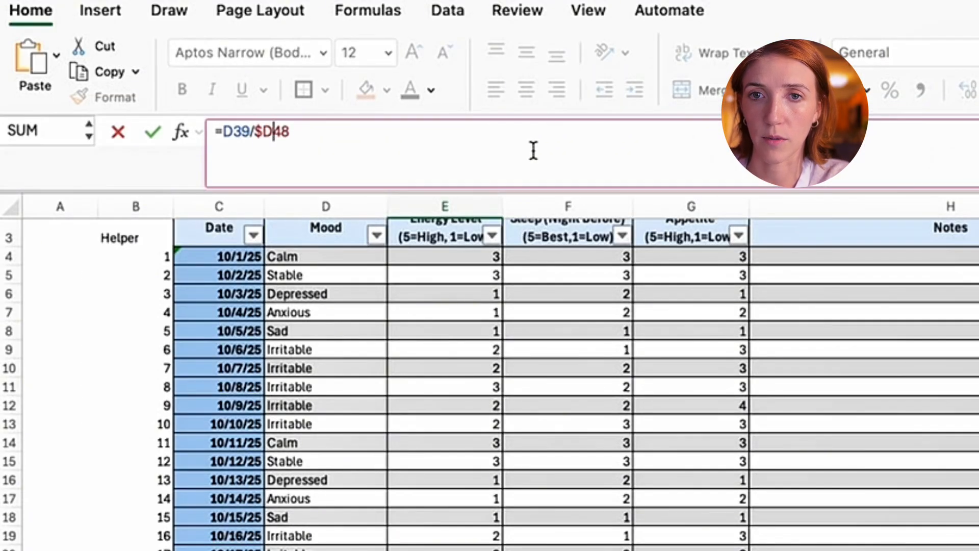
pyautogui.write('$')
pyautogui.press('Return')
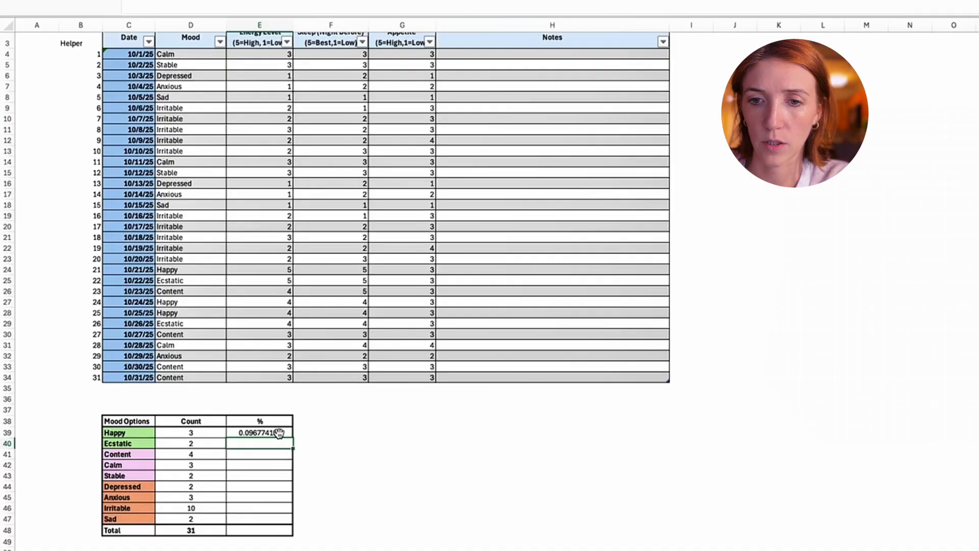
# - Fill the share formula down from E39 through E47 and format the results as percentages
pyautogui.click(279, 433)
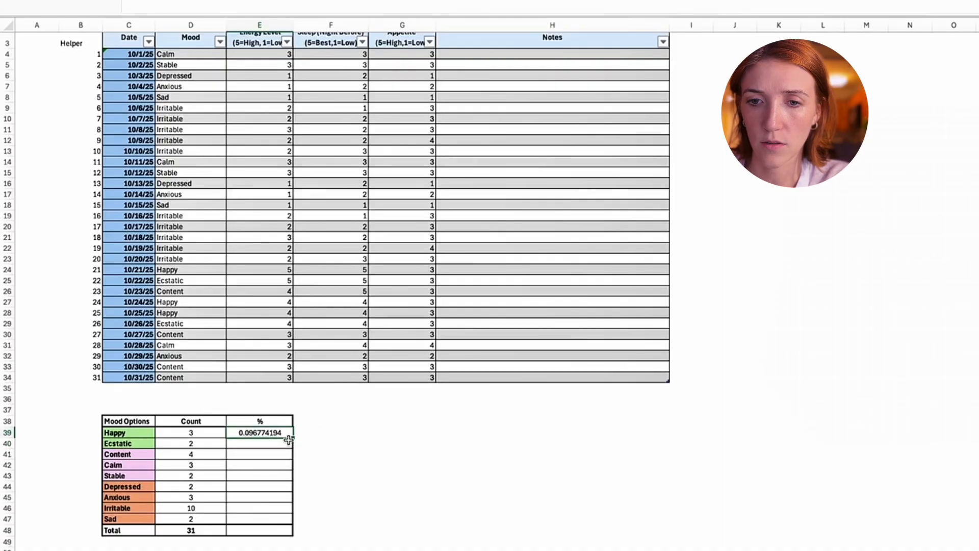
pyautogui.moveTo(289, 440)
pyautogui.mouseDown()
pyautogui.moveTo(288, 530)
pyautogui.moveTo(289, 521)
pyautogui.mouseUp()
pyautogui.moveTo(283, 428); pyautogui.dragTo(283, 431)
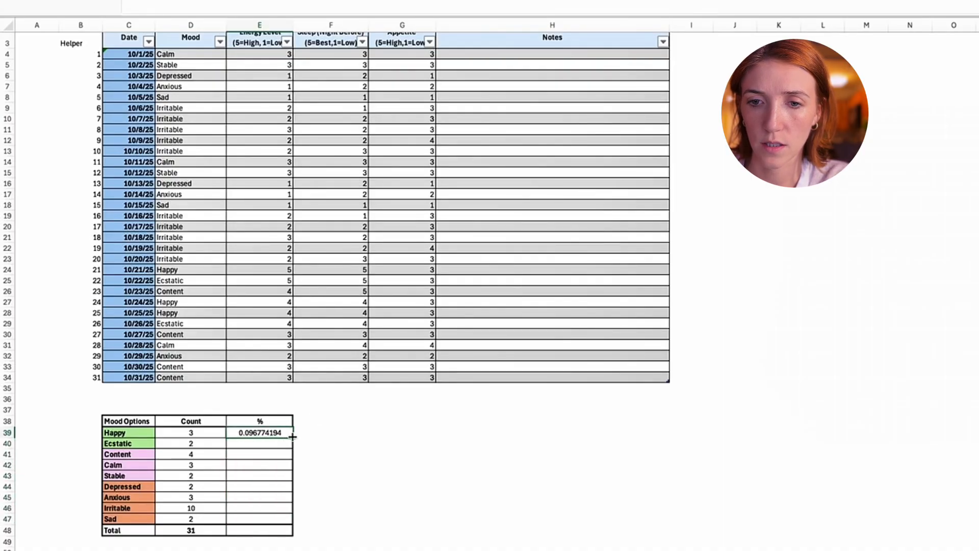
pyautogui.moveTo(285, 522); pyautogui.dragTo(285, 522)
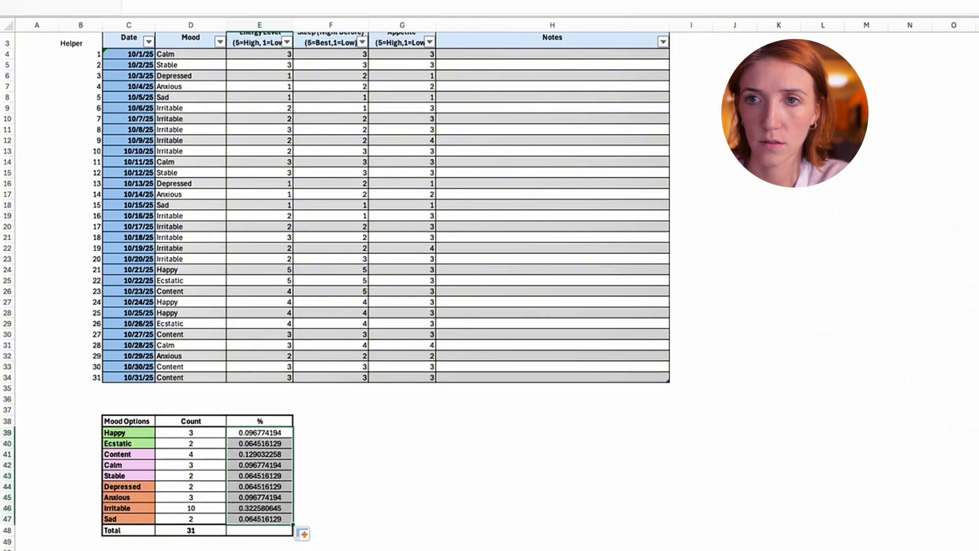
pyautogui.hotkey('ctrl', 'shift', '5')
pyautogui.click(350, 496)
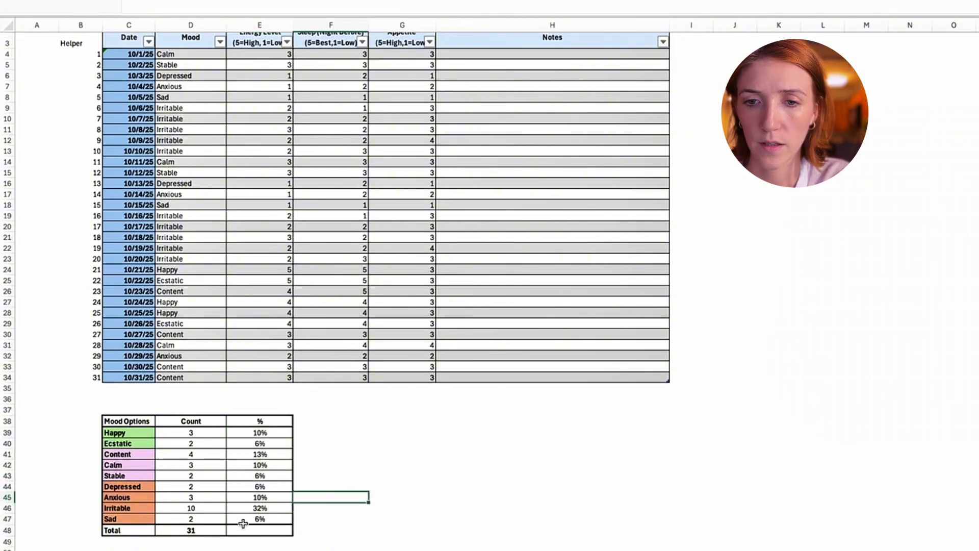
# - Copy the total formula from D48 into E48 and format it as a percentage
pyautogui.click(175, 530)
pyautogui.hotkey('ctrl', 'c')
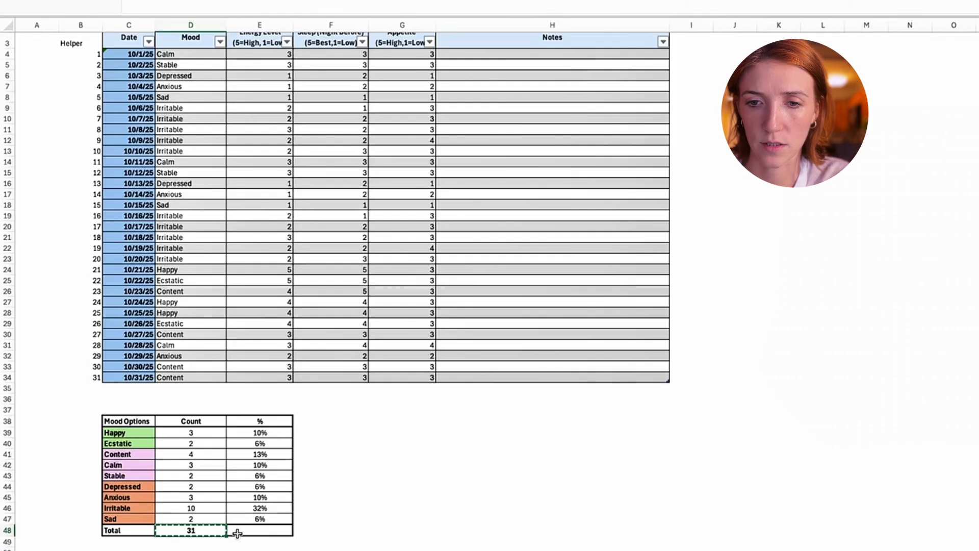
pyautogui.click(237, 533)
pyautogui.hotkey('ctrl', 'v')
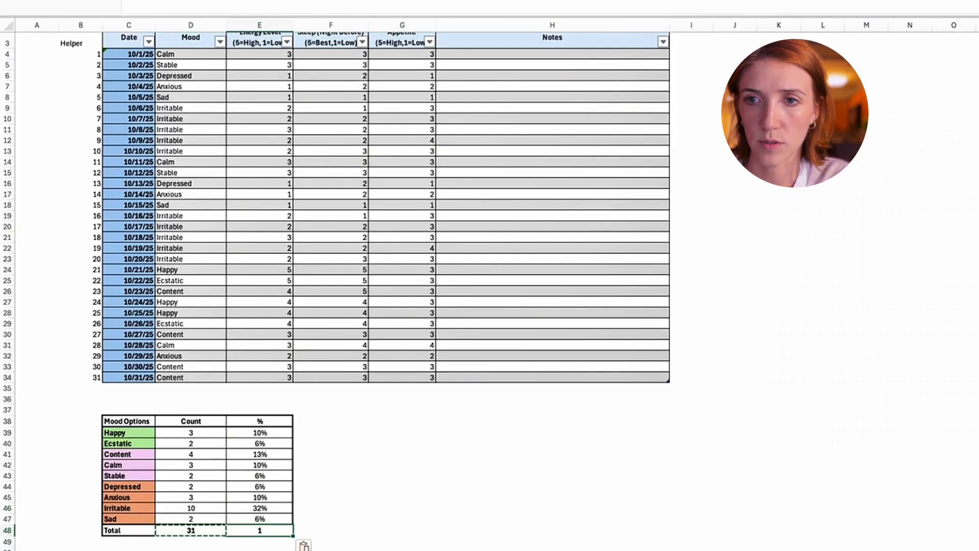
pyautogui.hotkey('ctrl', 'shift', '5')
pyautogui.click(542, 485)
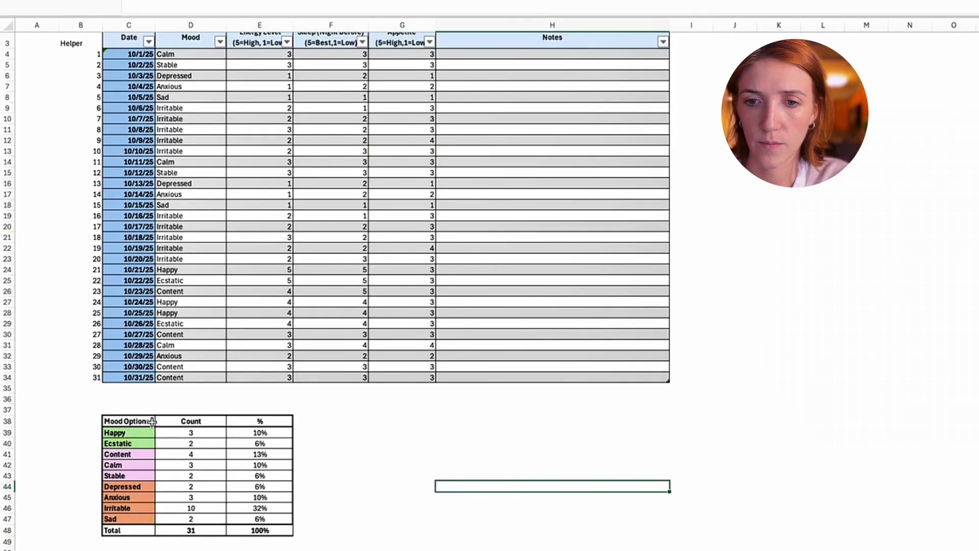
# - Reapply the thick outside border around the summary table after pasting the percentage total
pyautogui.moveTo(127, 421); pyautogui.dragTo(248, 530)
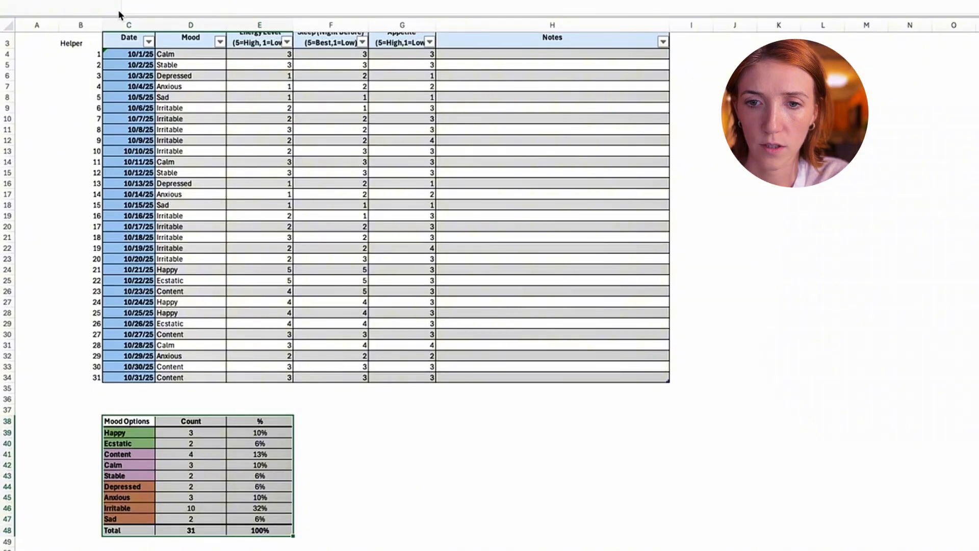
pyautogui.click(503, 465)
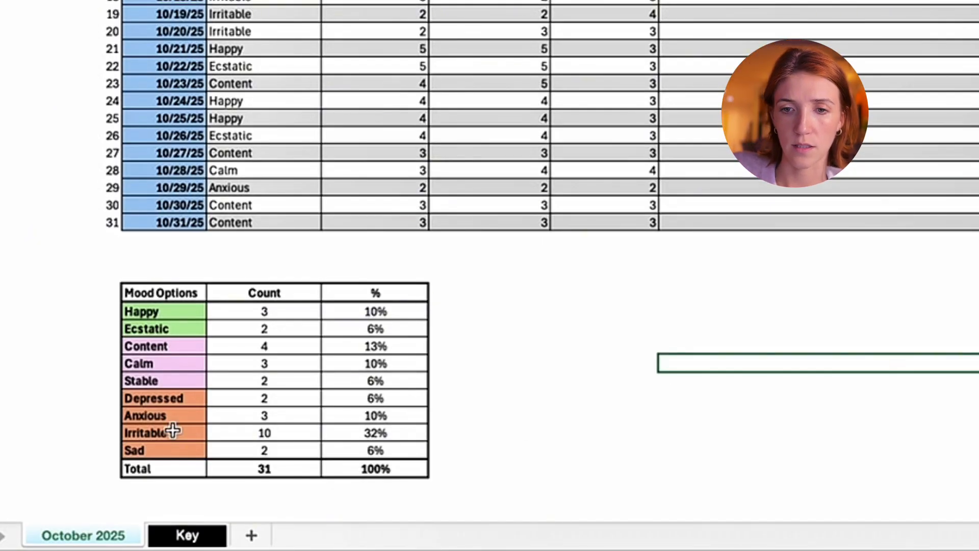
# - Examine the Irritable and Content rows of the summary table to compare their counts and percentages
pyautogui.moveTo(166, 431); pyautogui.dragTo(423, 428)
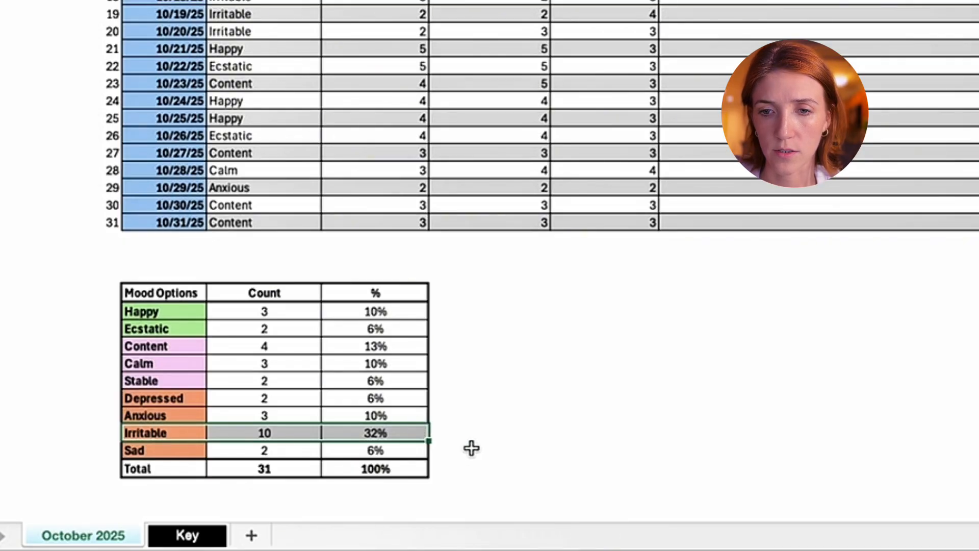
pyautogui.moveTo(471, 449); pyautogui.dragTo(445, 437)
pyautogui.click(411, 434)
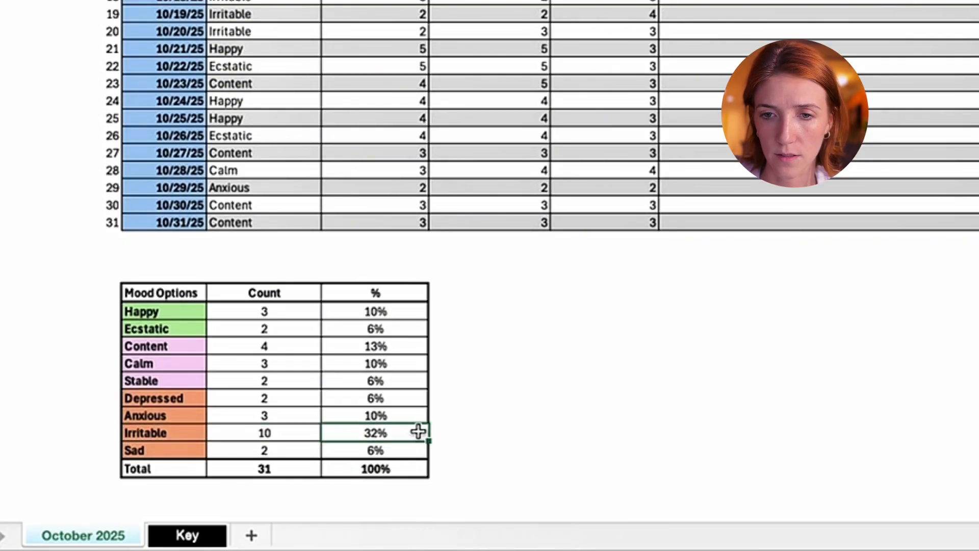
pyautogui.click(408, 347)
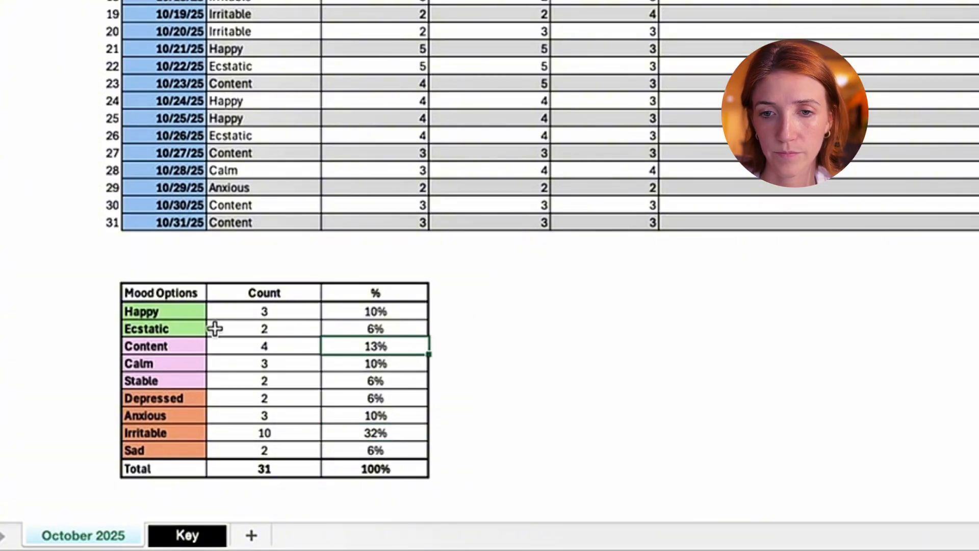
pyautogui.click(535, 341)
pyautogui.scroll(-1, 551, 342)
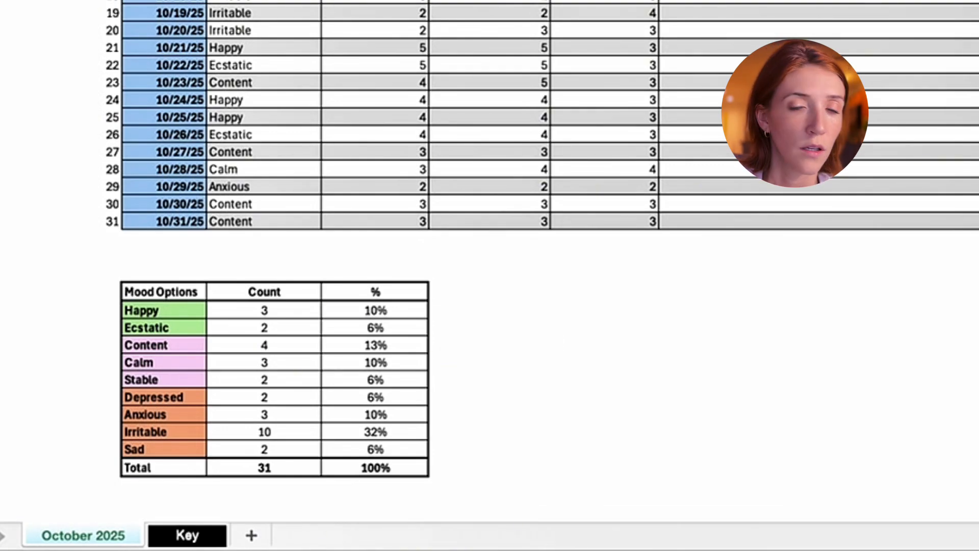
pyautogui.click(765, 290)
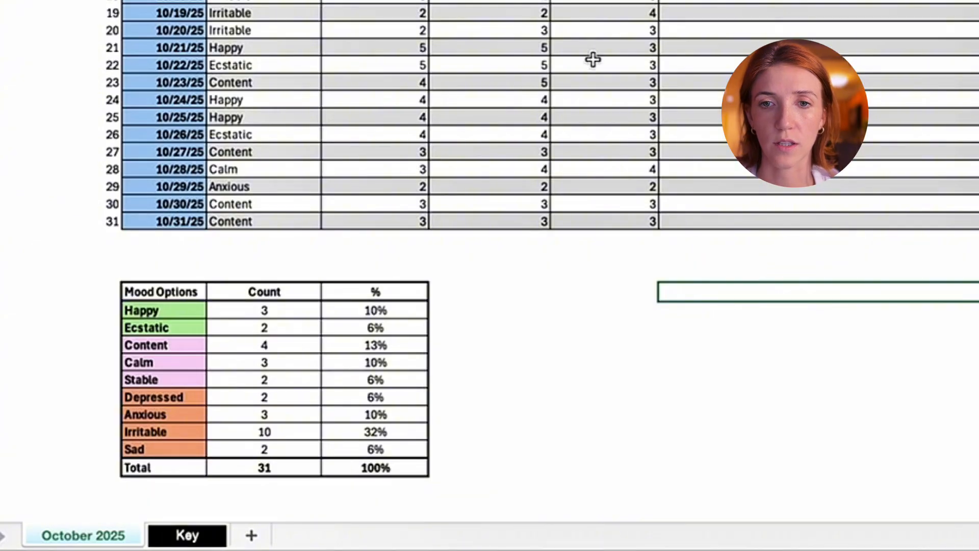
# - Start a Classic conditional formatting rule for the Mood entries from 10/1/25 through 10/31/25, using a formula to determine which cells to format
pyautogui.scroll(6, 592, 60)
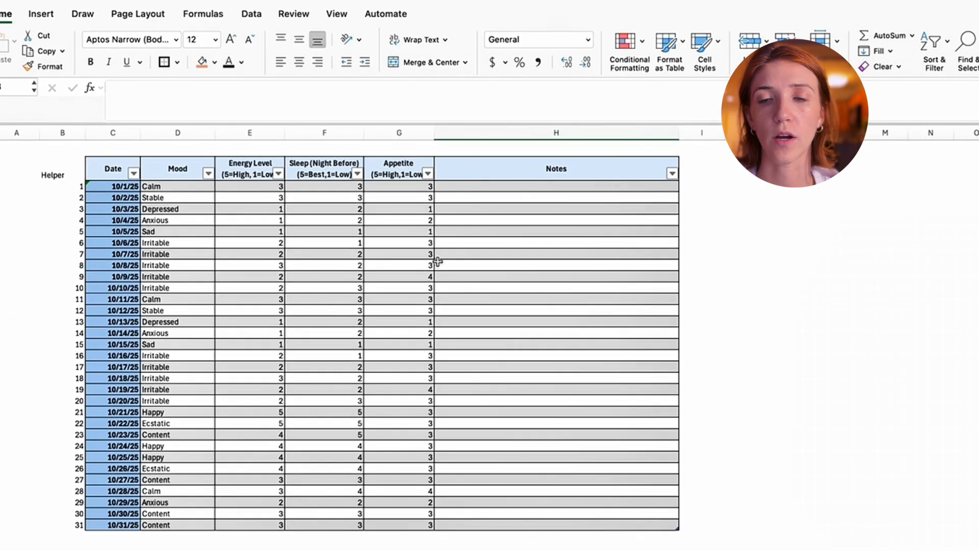
pyautogui.click(357, 220)
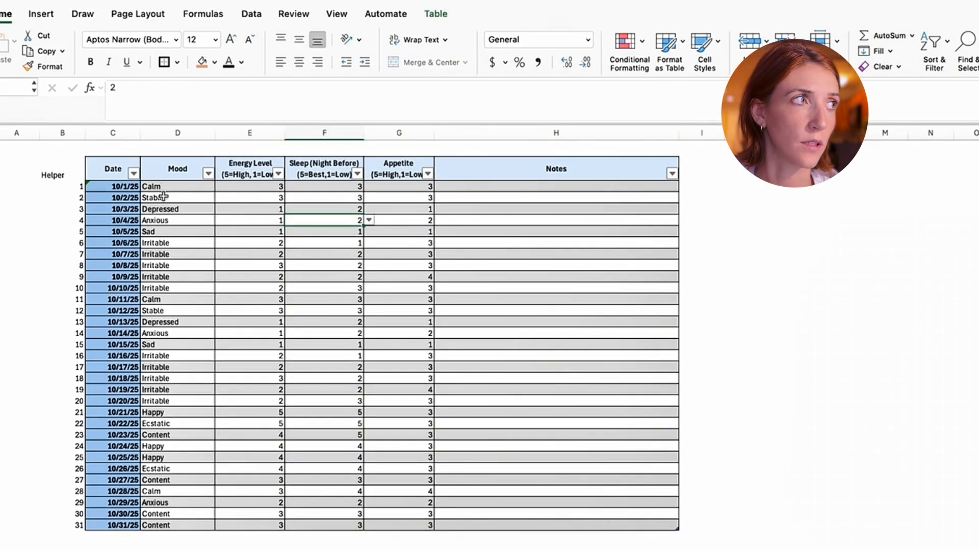
pyautogui.press('super+Tab')
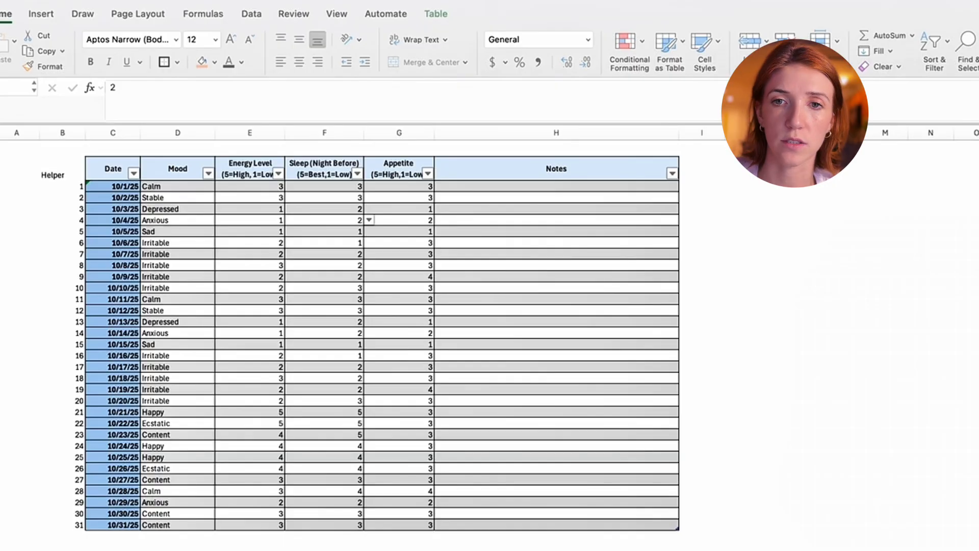
pyautogui.click(183, 189)
pyautogui.moveTo(183, 188); pyautogui.dragTo(167, 522)
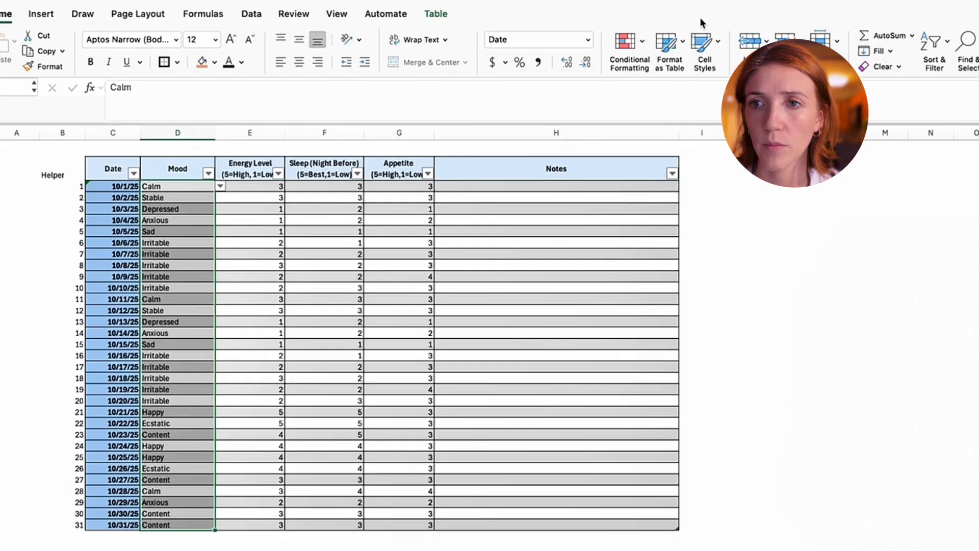
pyautogui.click(618, 47)
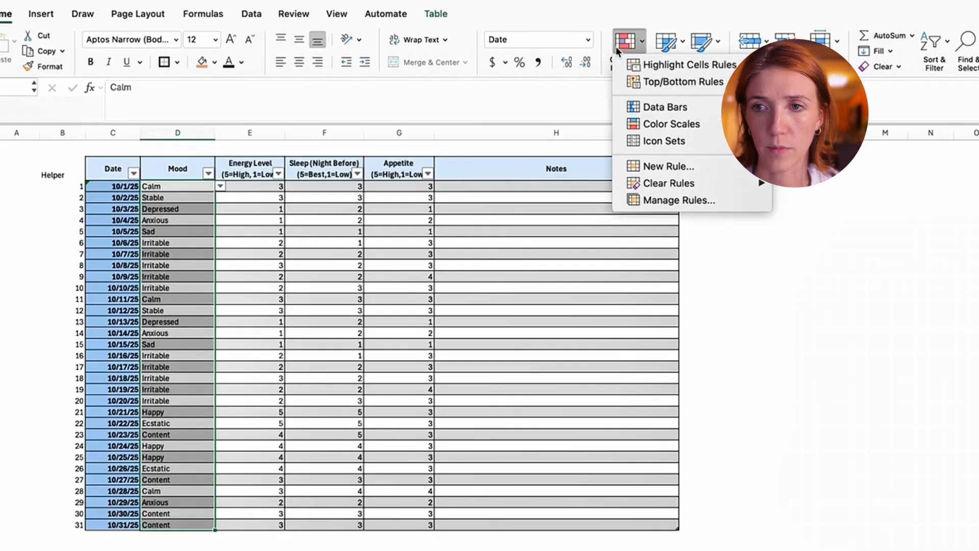
pyautogui.click(669, 167)
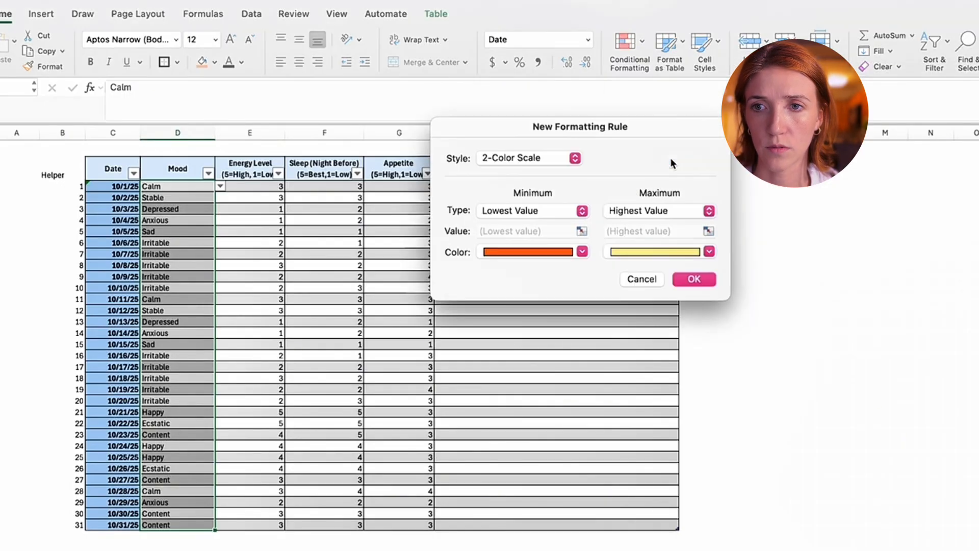
pyautogui.click(562, 158)
pyautogui.click(538, 220)
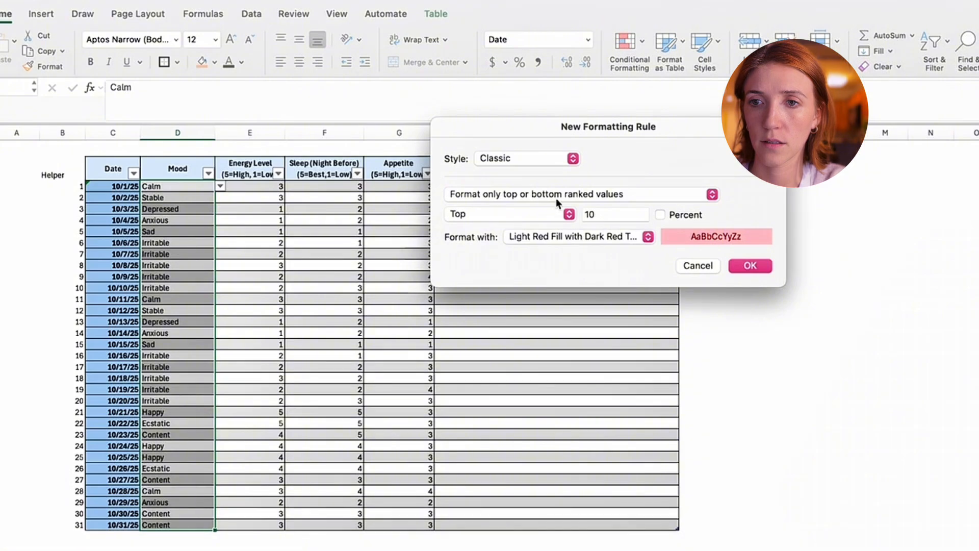
pyautogui.click(557, 201)
pyautogui.click(564, 243)
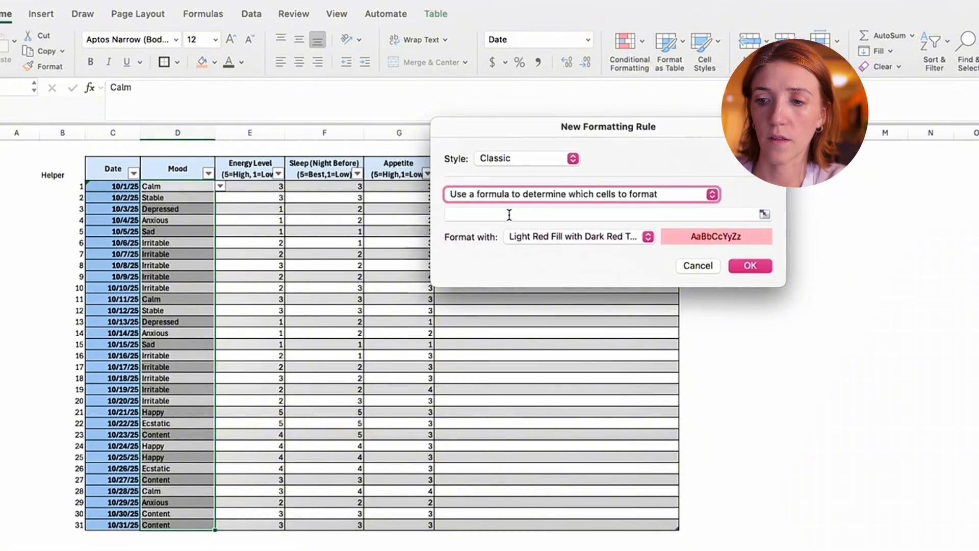
# - Enter =OR($D4="Happy",$D4="Ecstatic") as the formatting rule's formula
pyautogui.click(509, 215)
pyautogui.write('=')
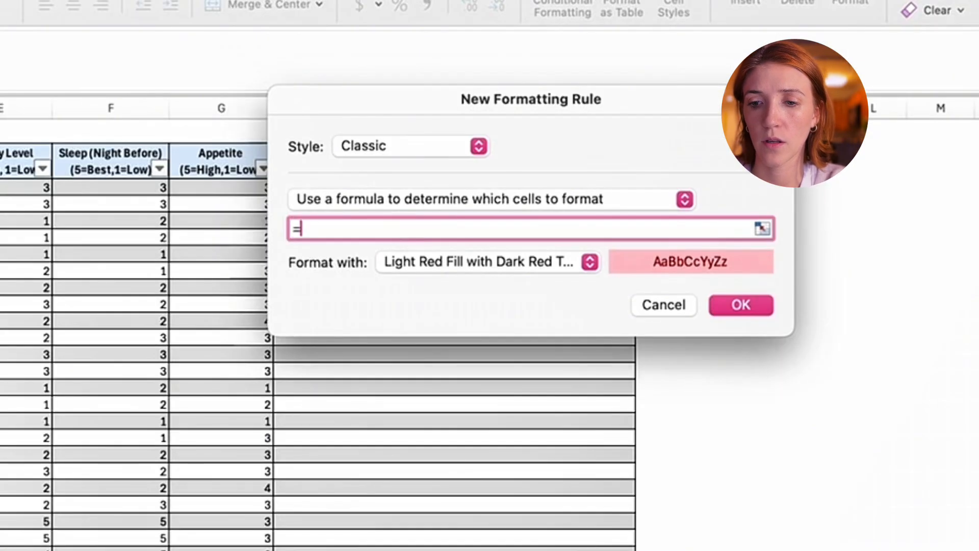
pyautogui.write('O')
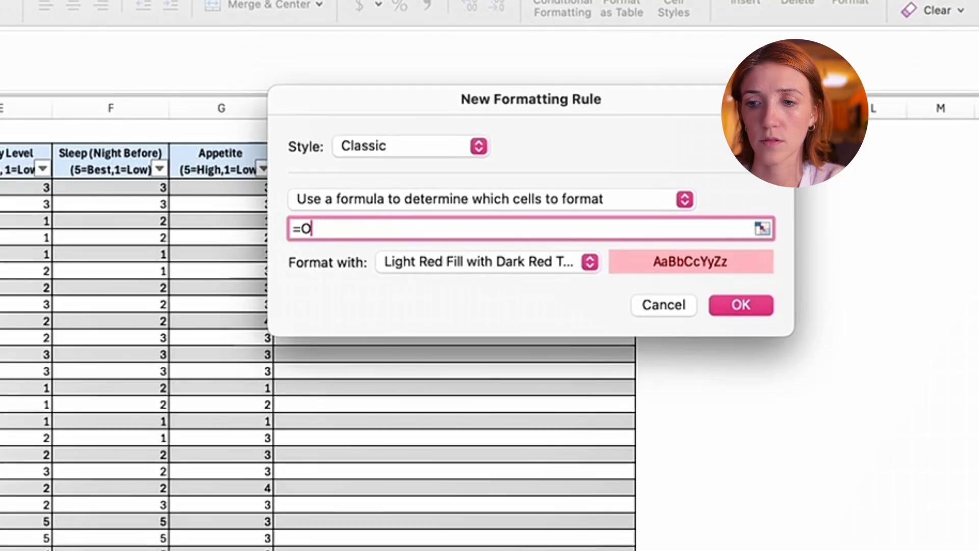
pyautogui.write('R(')
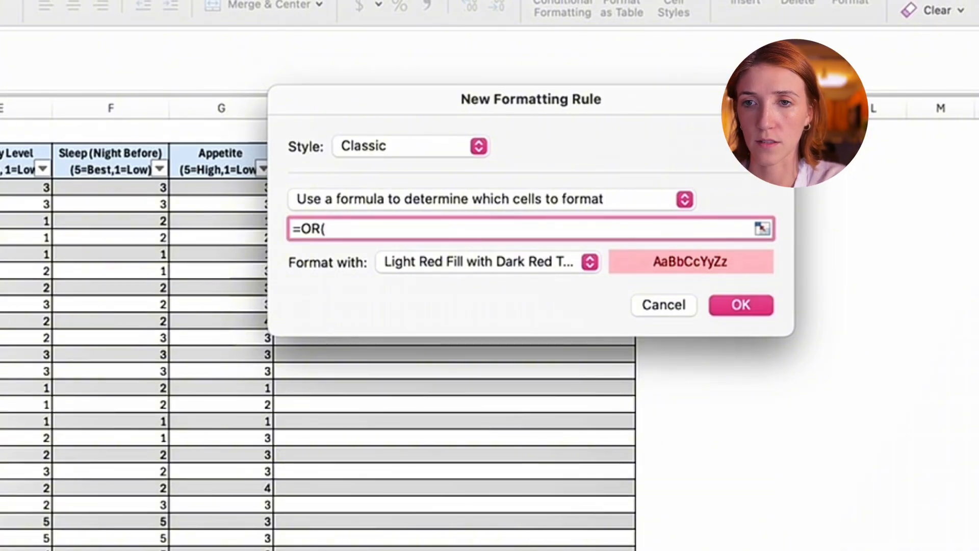
pyautogui.write('$')
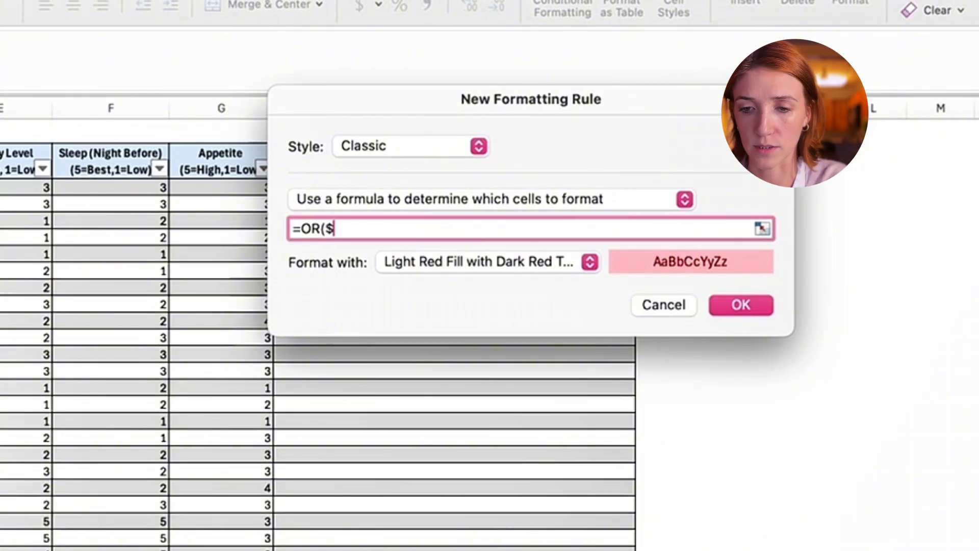
pyautogui.write('4')
pyautogui.press('BackSpace')
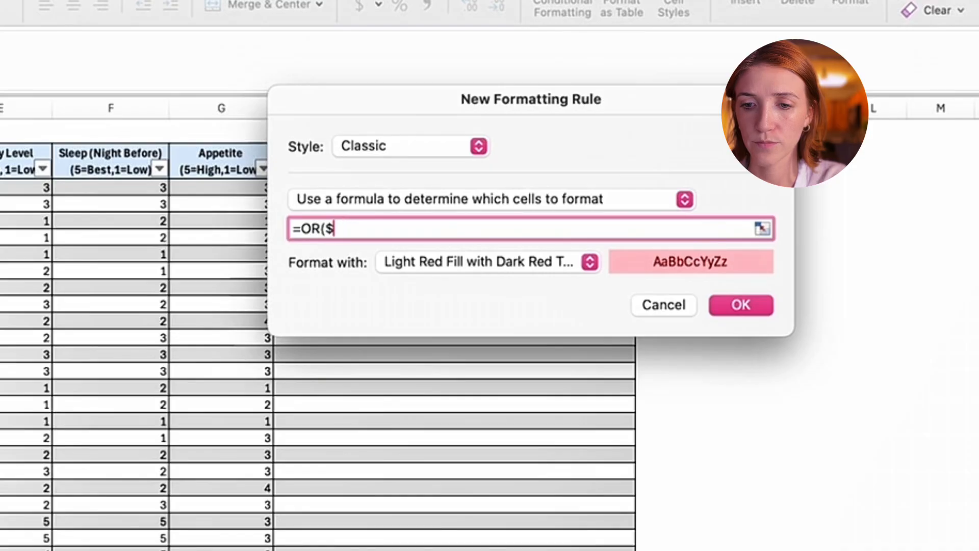
pyautogui.write('D4')
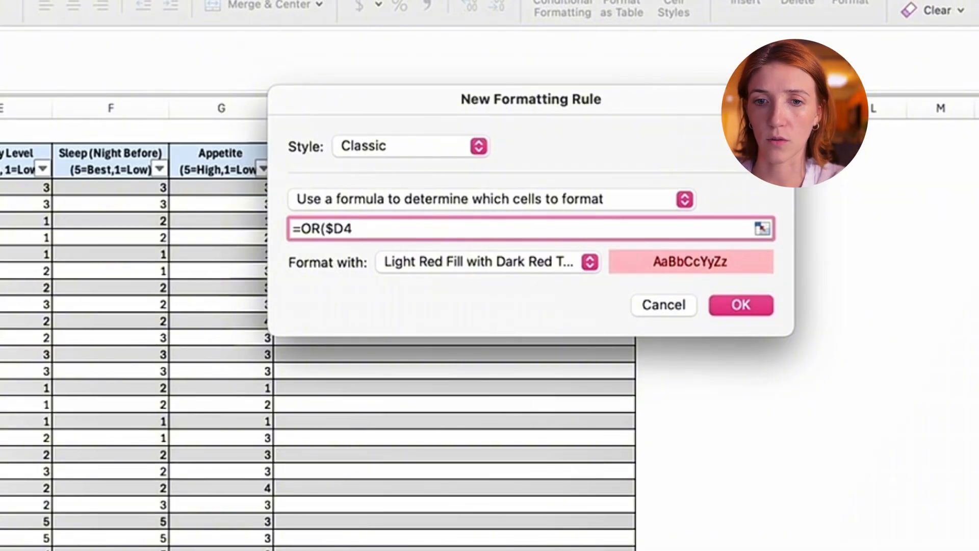
pyautogui.write('=')
pyautogui.write('"Hap')
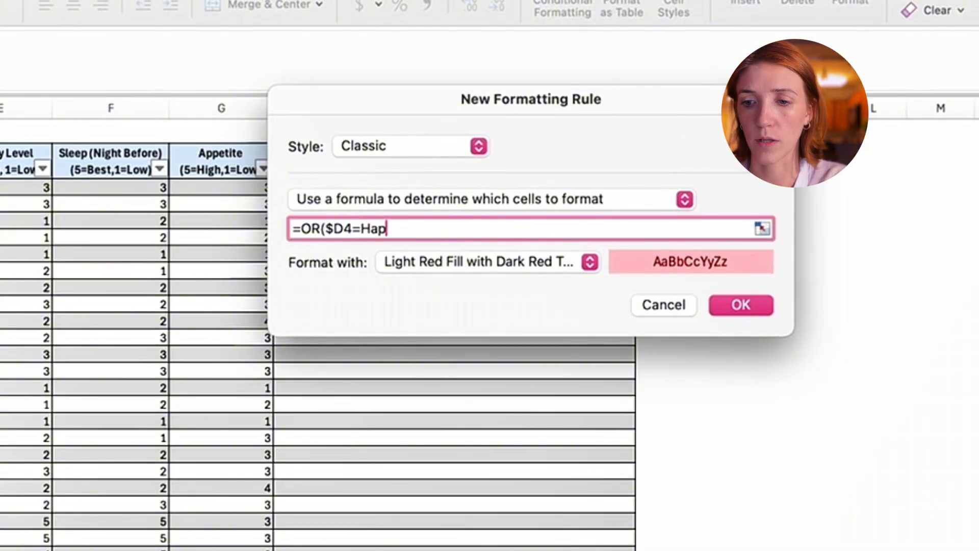
pyautogui.press('BackSpace')
pyautogui.press('BackSpace')
pyautogui.press('BackSpace')
pyautogui.press('BackSpace')
pyautogui.write('"Happy')
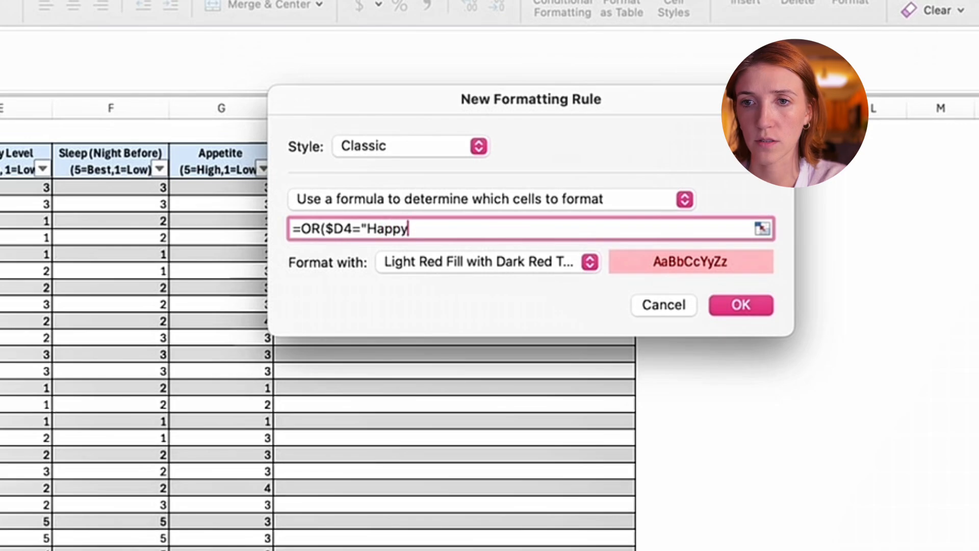
pyautogui.write('",')
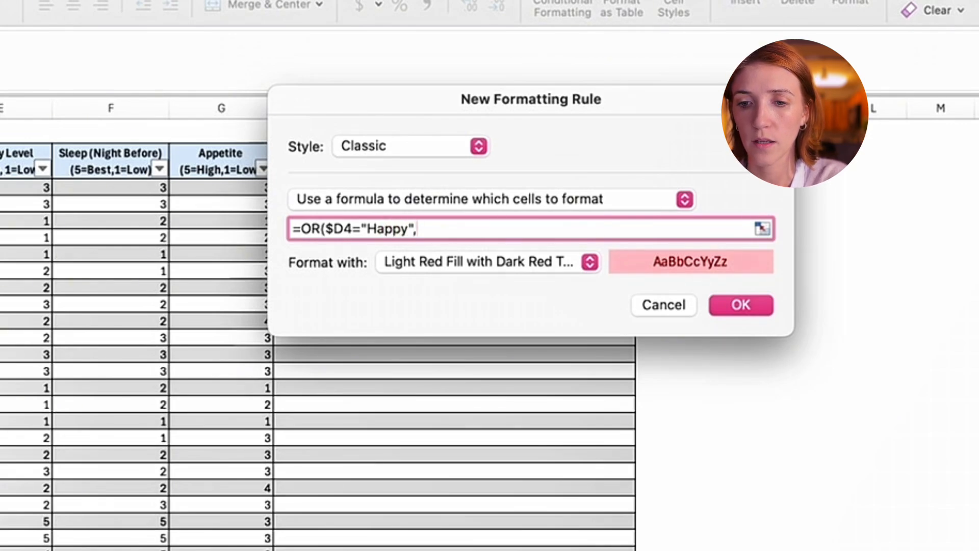
pyautogui.write('$D4="')
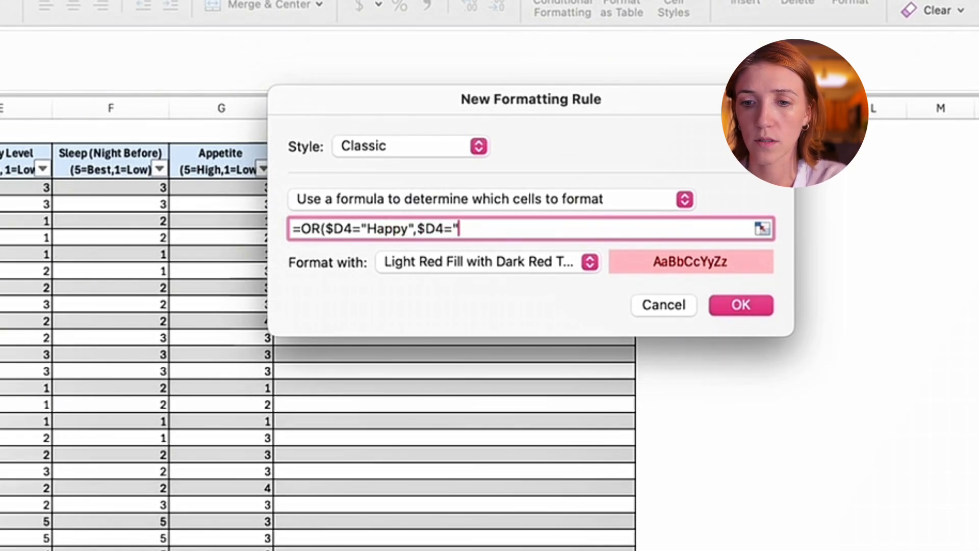
pyautogui.write('Ecstatic')
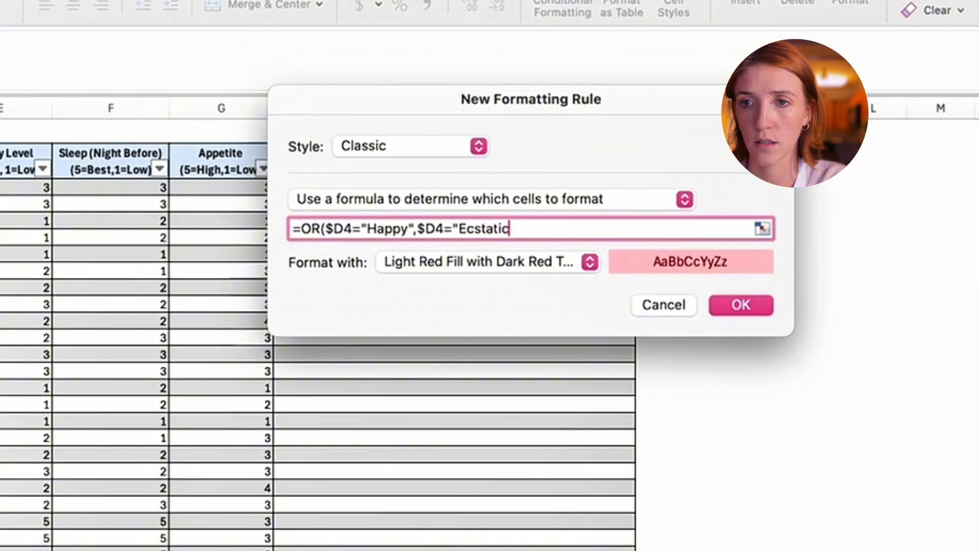
pyautogui.write('")')
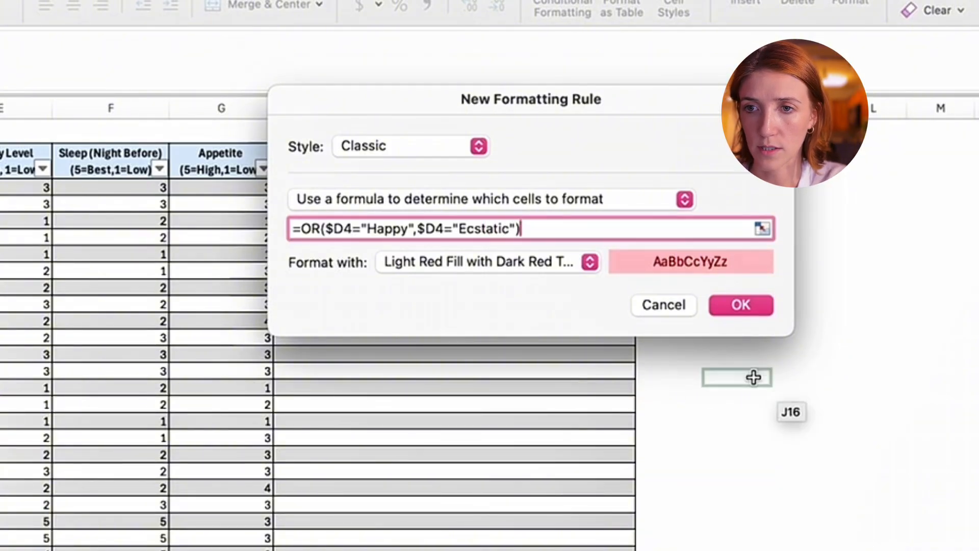
# - Set the rule's format to Green Fill with Dark Green Text and apply it to the Mood entries
pyautogui.click(588, 264)
pyautogui.click(544, 306)
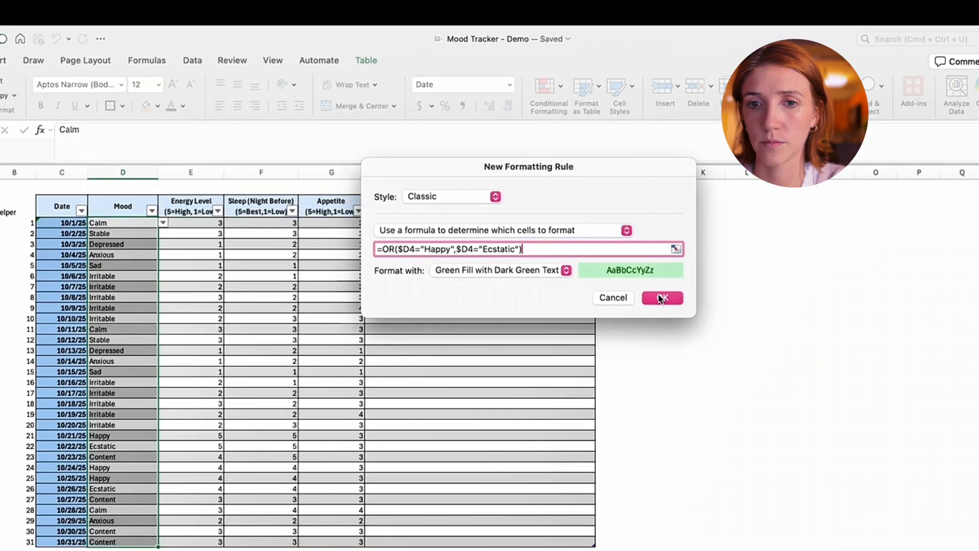
pyautogui.click(741, 305)
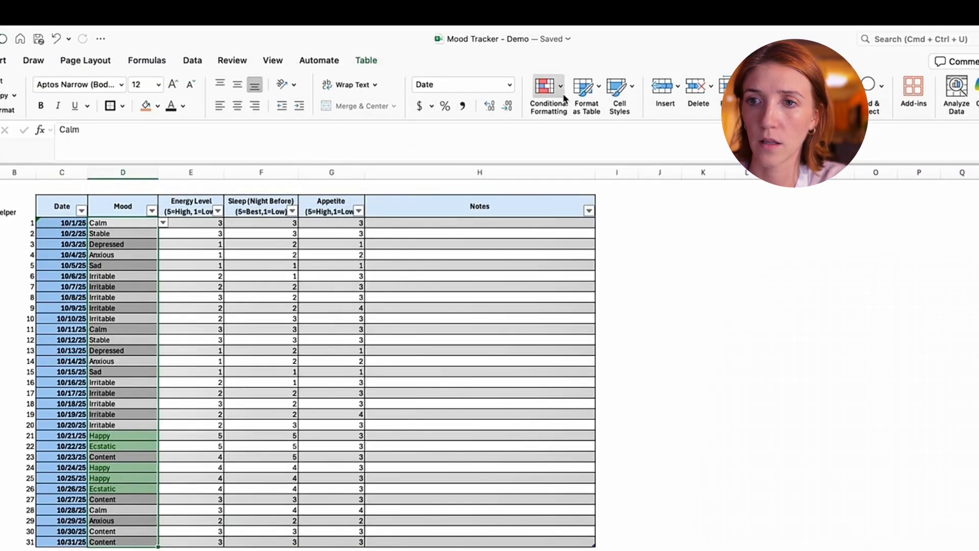
# - Open a mood formatting rule from the rules manager and change its formula to =OR($D4="Content",$D4="Calm",$D4="Stable")
pyautogui.click(545, 86)
pyautogui.click(624, 238)
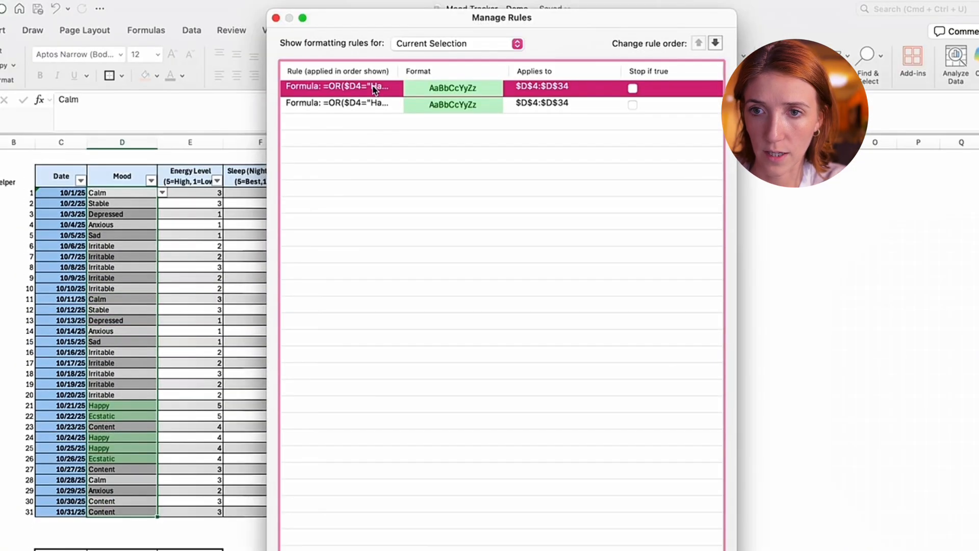
pyautogui.doubleClick(372, 0)
pyautogui.click(509, 116)
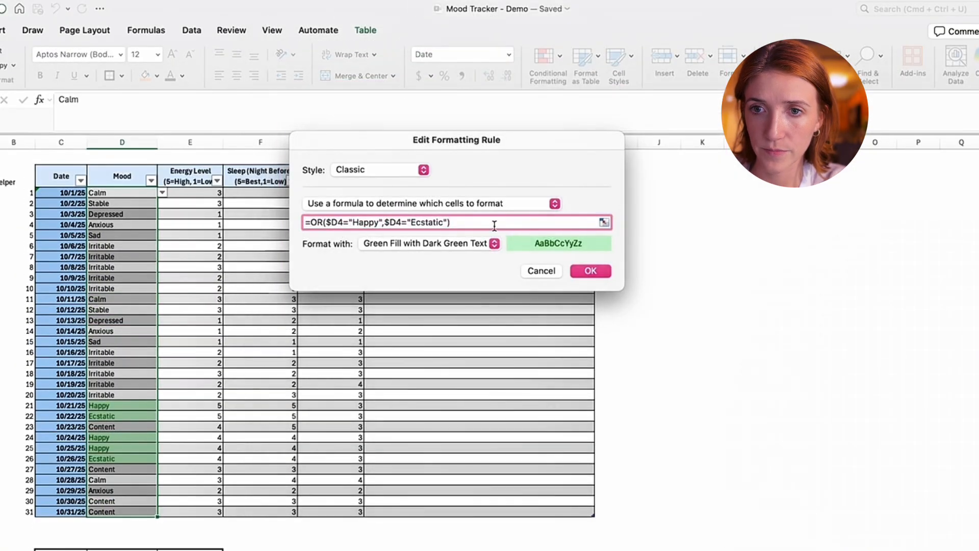
pyautogui.moveTo(493, 117); pyautogui.dragTo(347, 116)
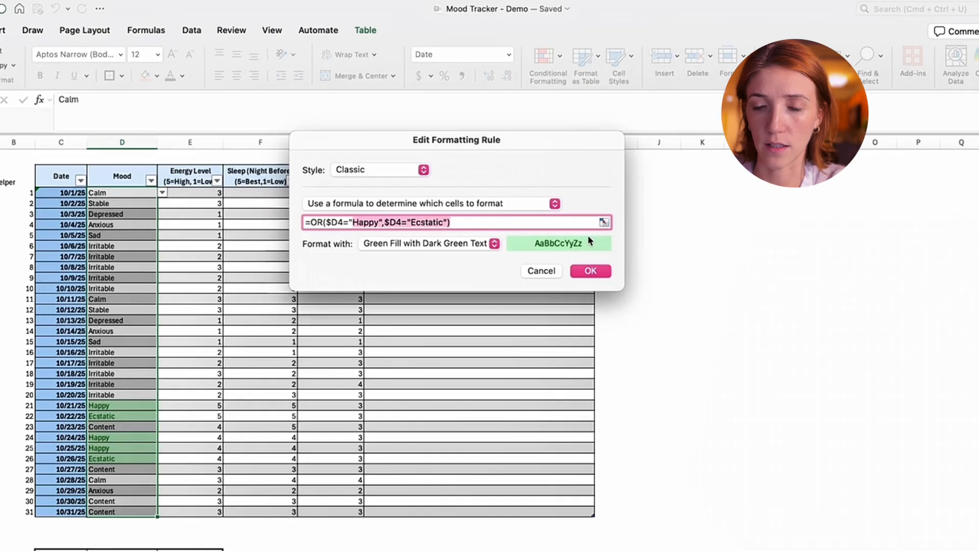
pyautogui.press('BackSpace')
pyautogui.write('Content,$D4="')
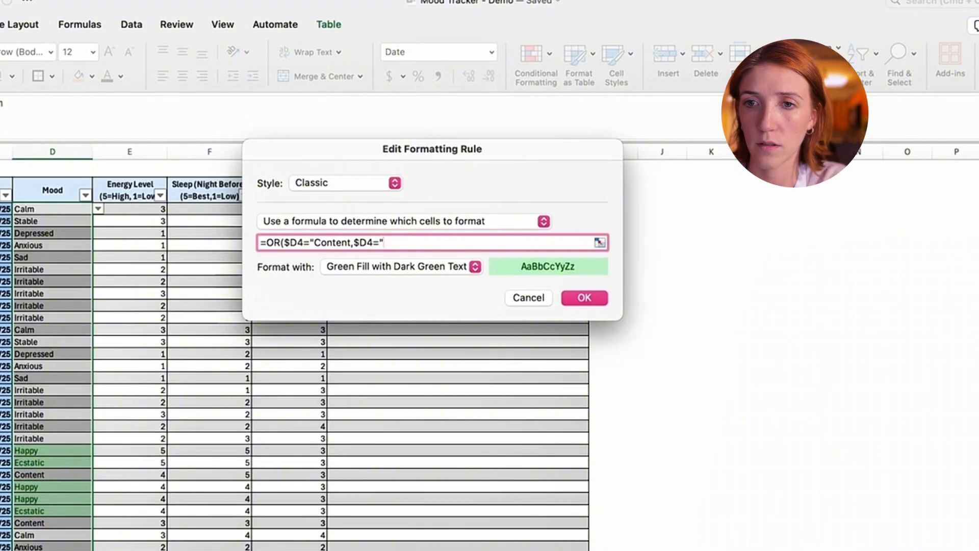
pyautogui.click(355, 242)
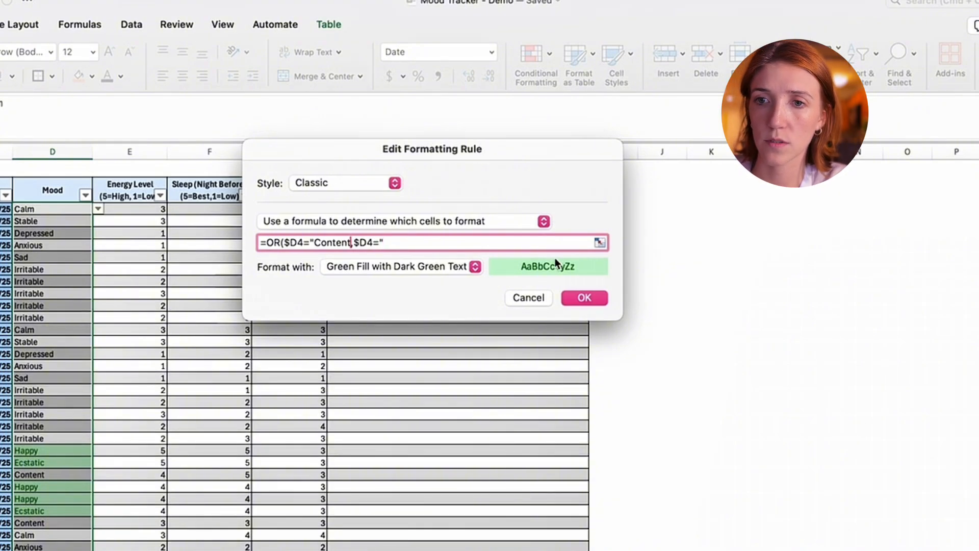
pyautogui.write('"')
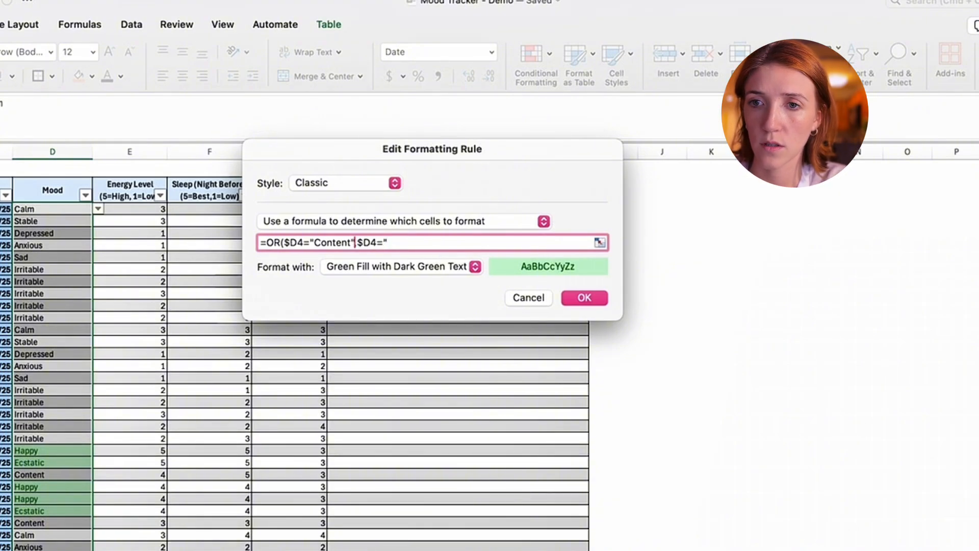
pyautogui.click(433, 239)
pyautogui.write('Calm",$D4="Stable')
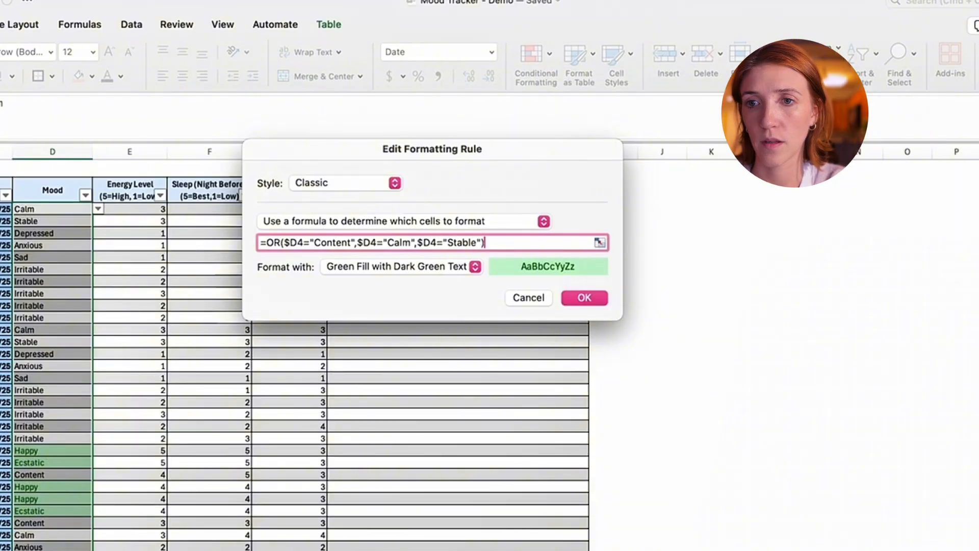
# - Give the Content, Calm and Stable rule a custom format with a dark purple theme font color
pyautogui.click(434, 267)
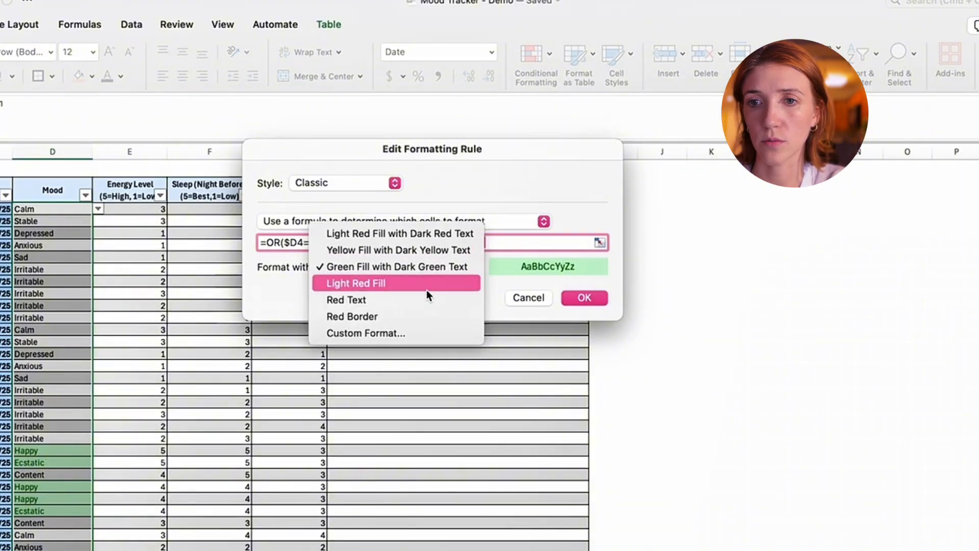
pyautogui.click(416, 331)
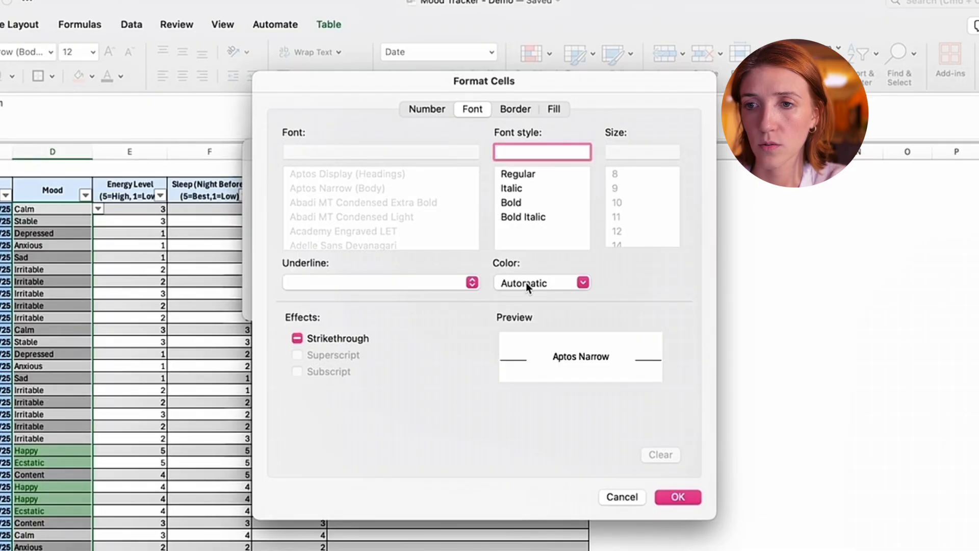
pyautogui.click(527, 284)
pyautogui.click(616, 368)
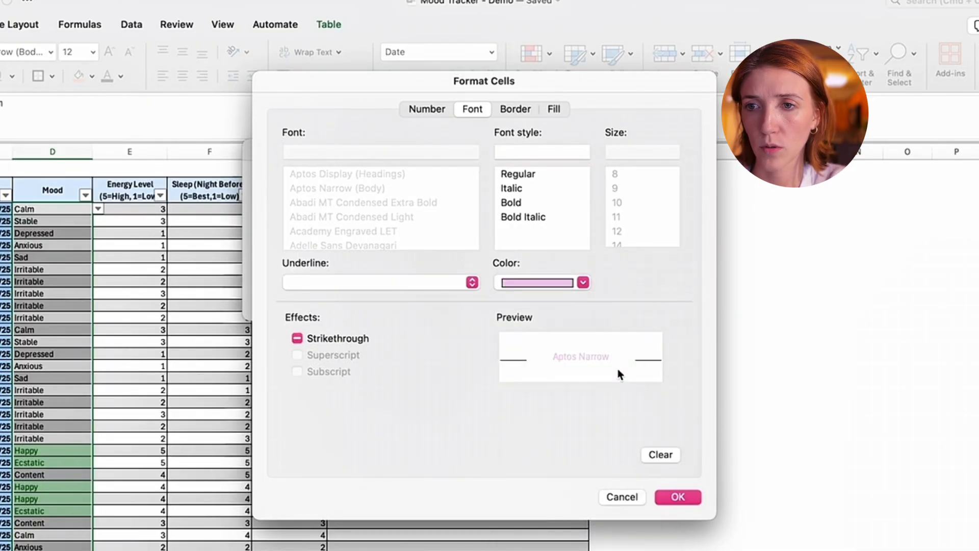
pyautogui.click(573, 281)
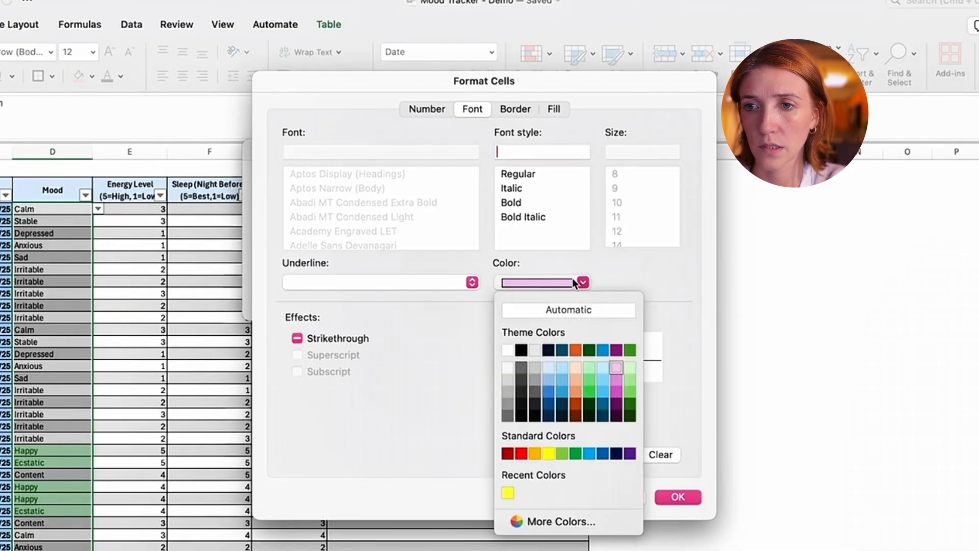
pyautogui.click(617, 350)
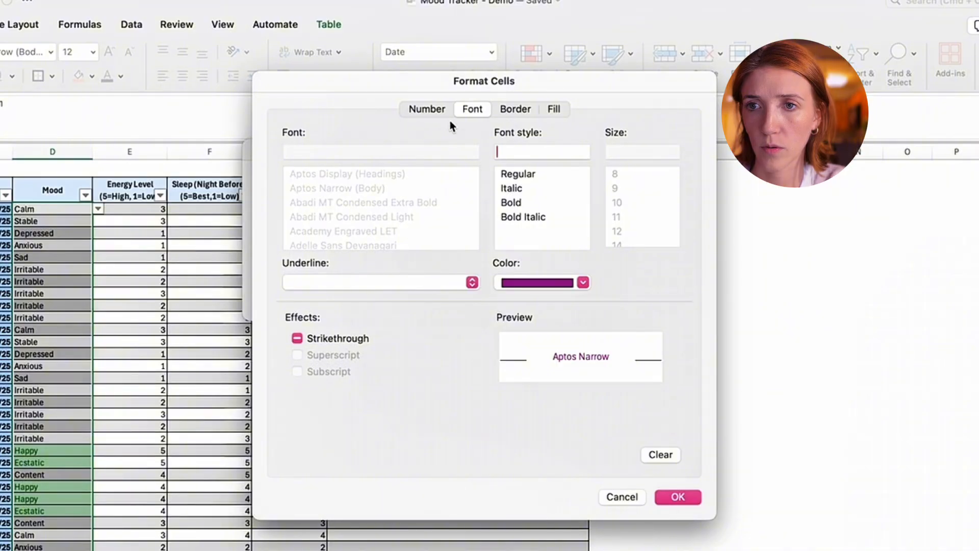
# - Add a light purple background fill to the Content, Calm and Stable rule's custom format and apply the rule to the Mood entries
pyautogui.click(514, 109)
pyautogui.click(553, 109)
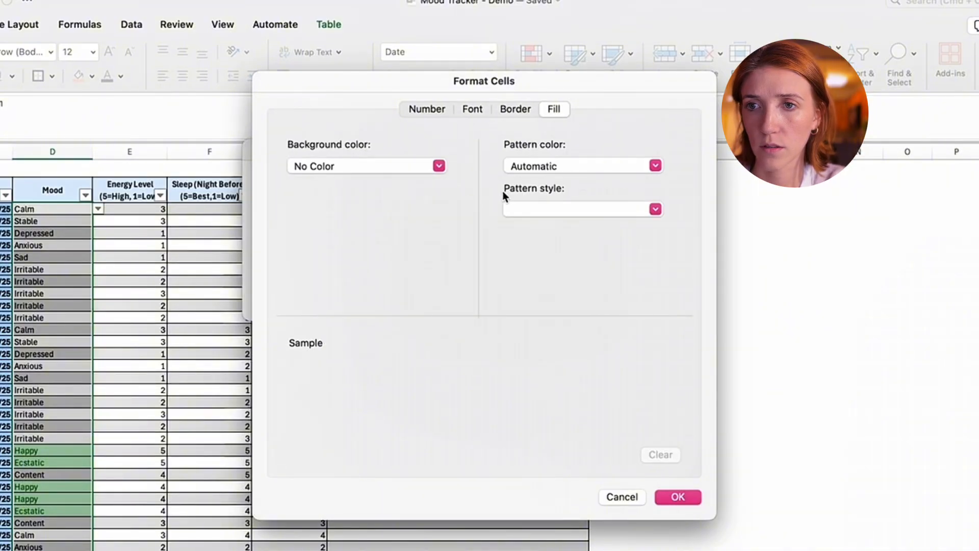
pyautogui.click(539, 168)
pyautogui.click(558, 174)
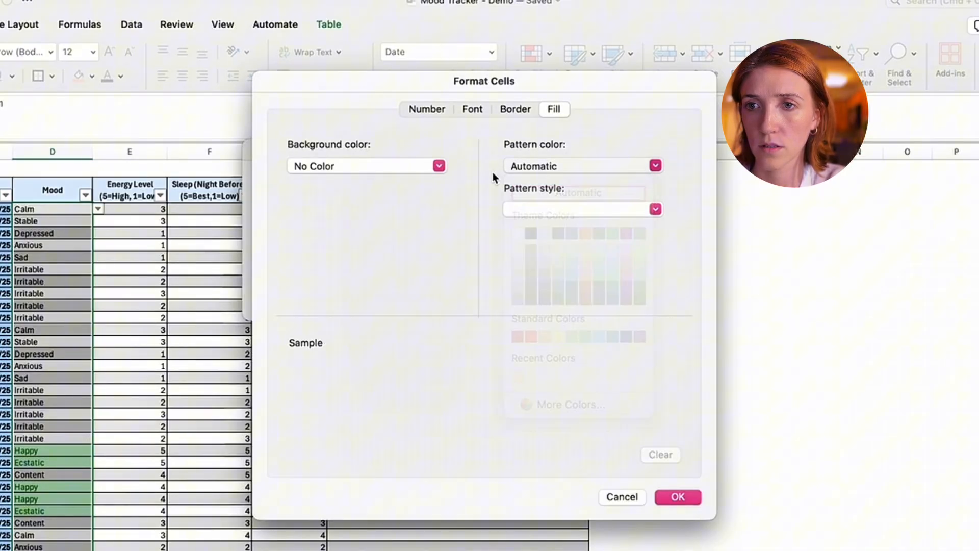
pyautogui.click(429, 169)
pyautogui.click(409, 251)
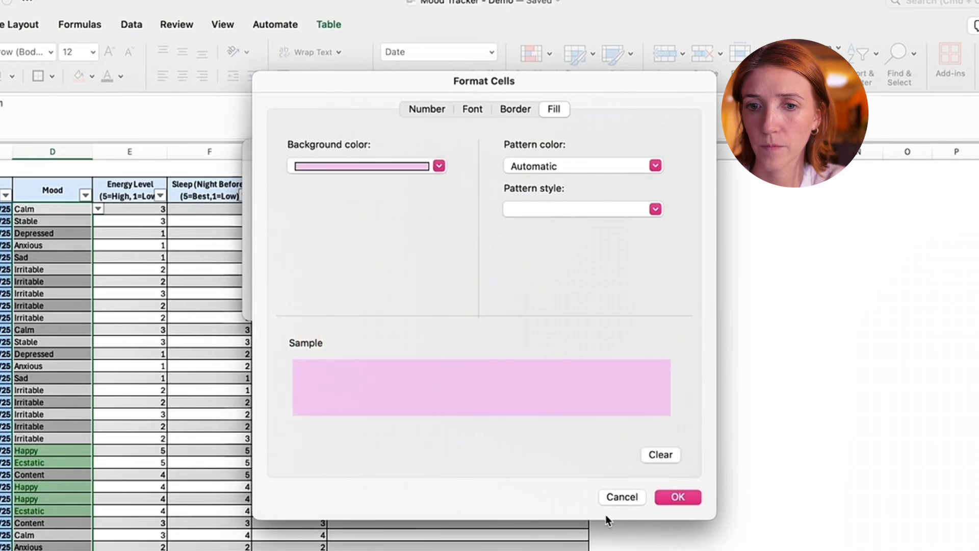
pyautogui.click(681, 497)
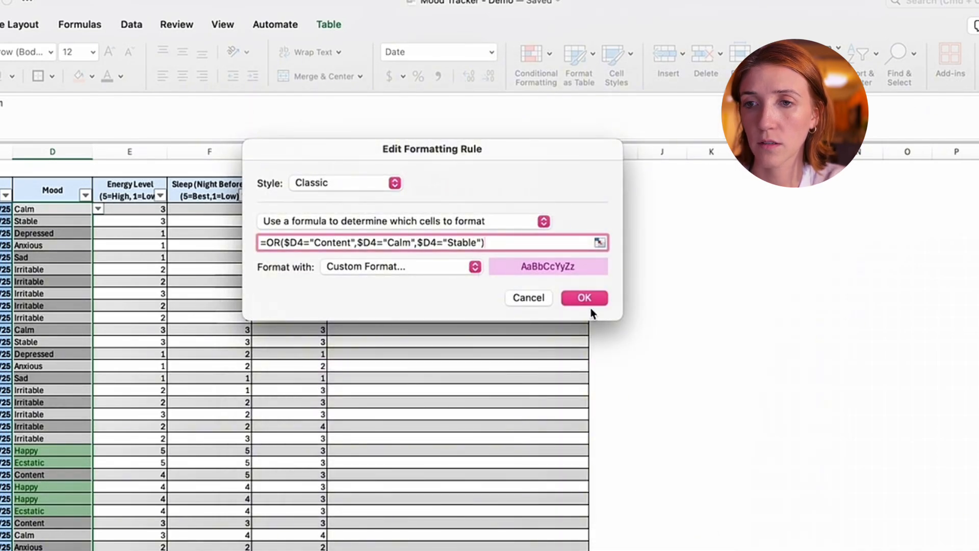
pyautogui.click(586, 298)
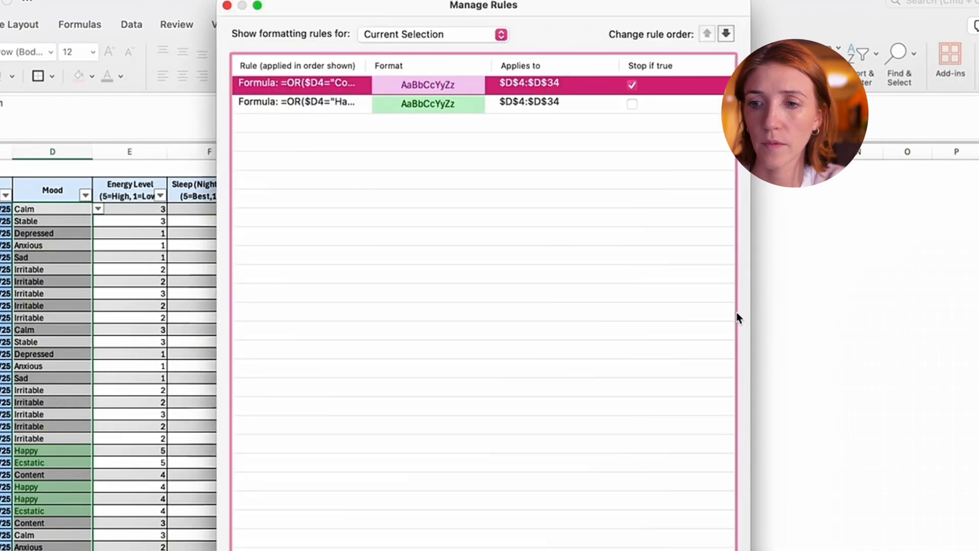
pyautogui.press('Return')
pyautogui.click(759, 523)
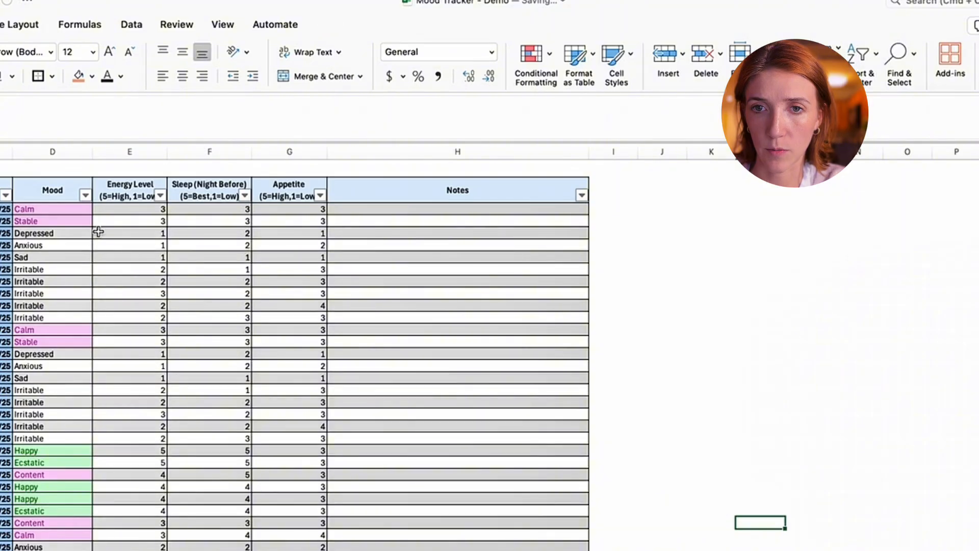
# - Select the Mood entries and duplicate the Content, Calm and Stable rule in the conditional formatting rules manager
pyautogui.moveTo(76, 214); pyautogui.dragTo(33, 546)
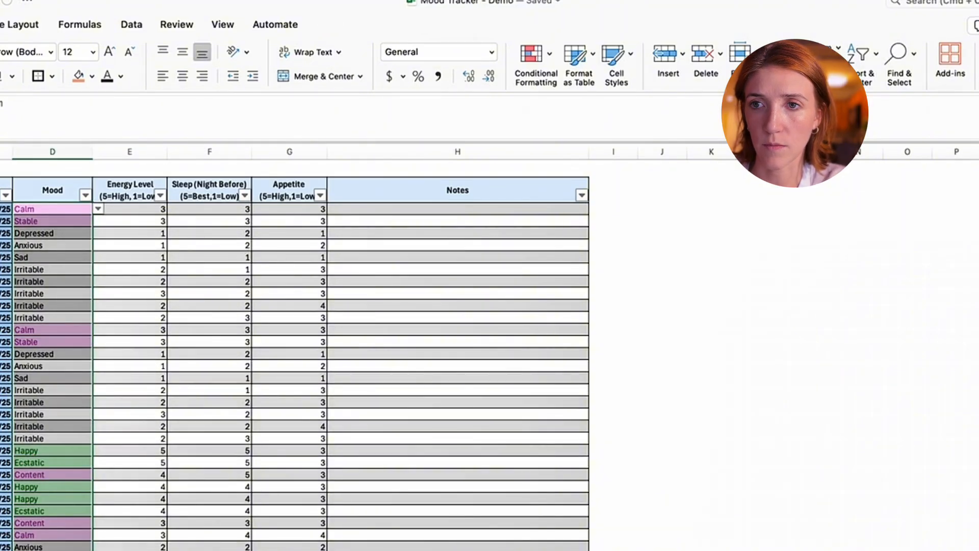
pyautogui.click(531, 59)
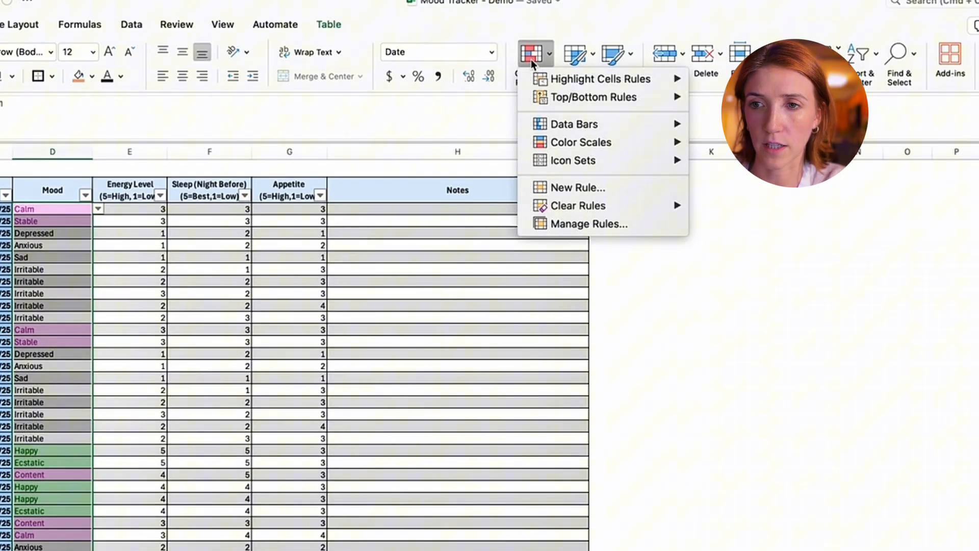
pyautogui.click(665, 222)
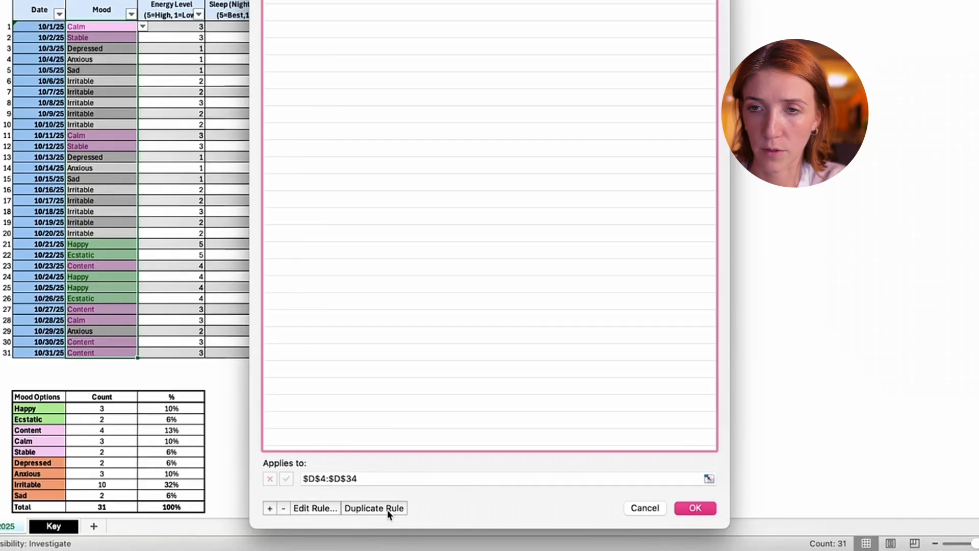
pyautogui.click(378, 507)
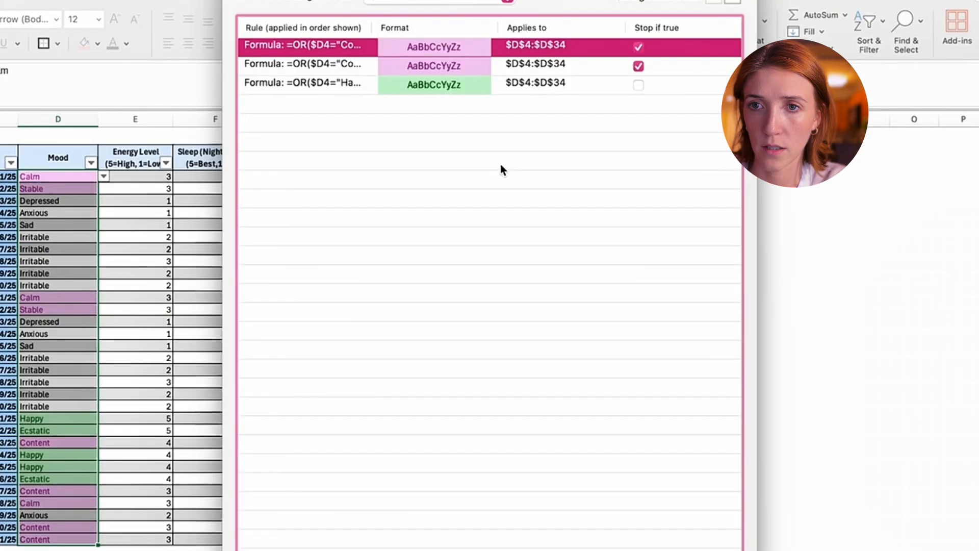
# - Change the duplicated rule's formula to =OR($D4="Depressed",$D4="Anxious",$D4="Irritable",$D4="Sad")
pyautogui.doubleClick(369, 53)
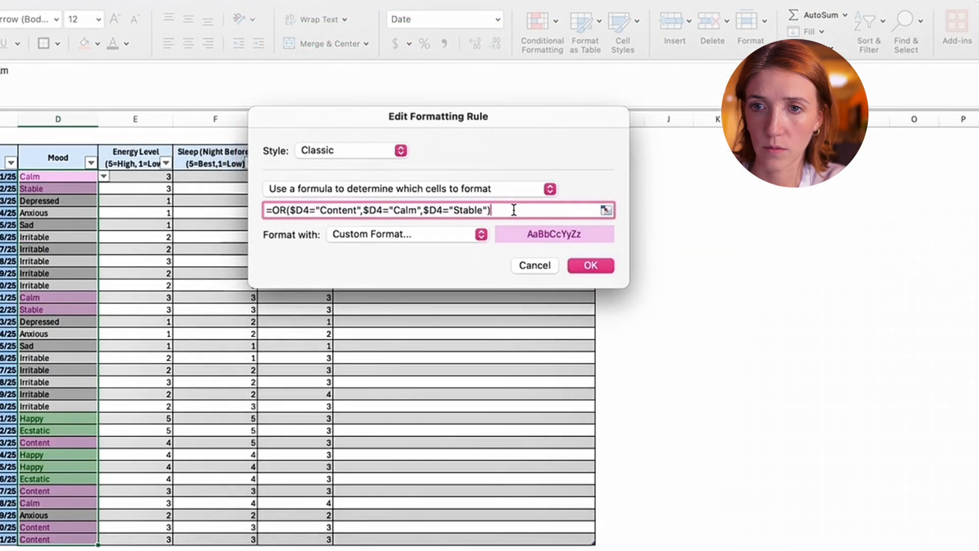
pyautogui.moveTo(320, 209); pyautogui.dragTo(502, 217)
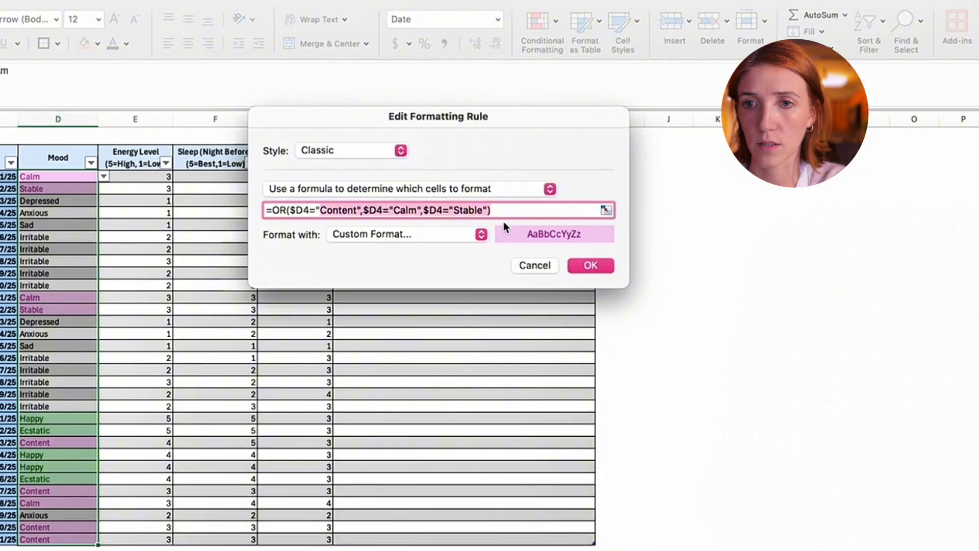
pyautogui.write('Depressed",')
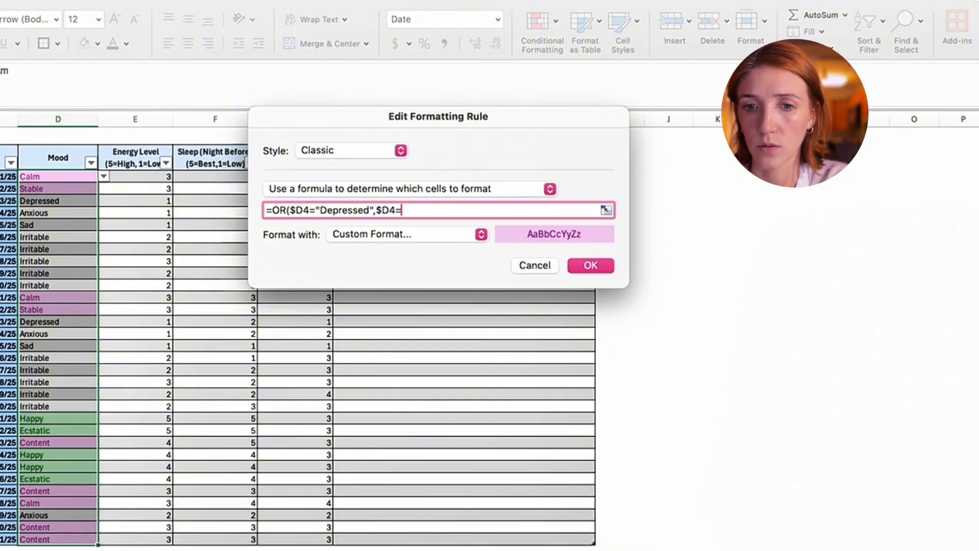
pyautogui.write('$D4="A')
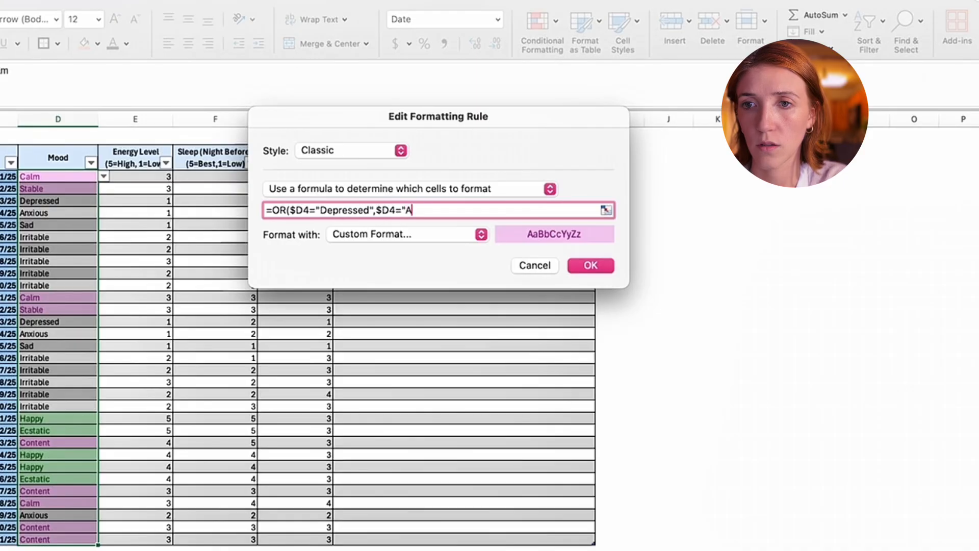
pyautogui.write('NX')
pyautogui.press('BackSpace')
pyautogui.write('nxious",$D4="')
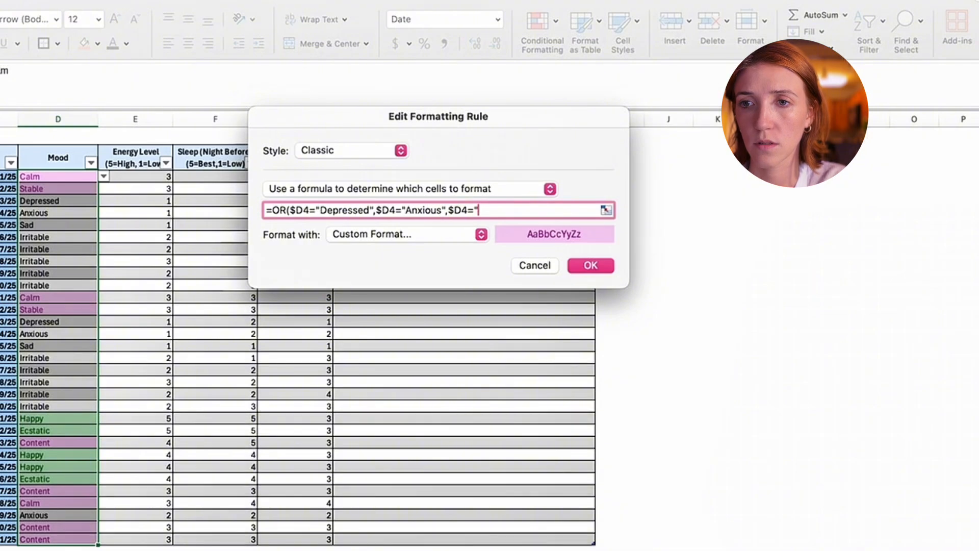
pyautogui.write('Irritable')
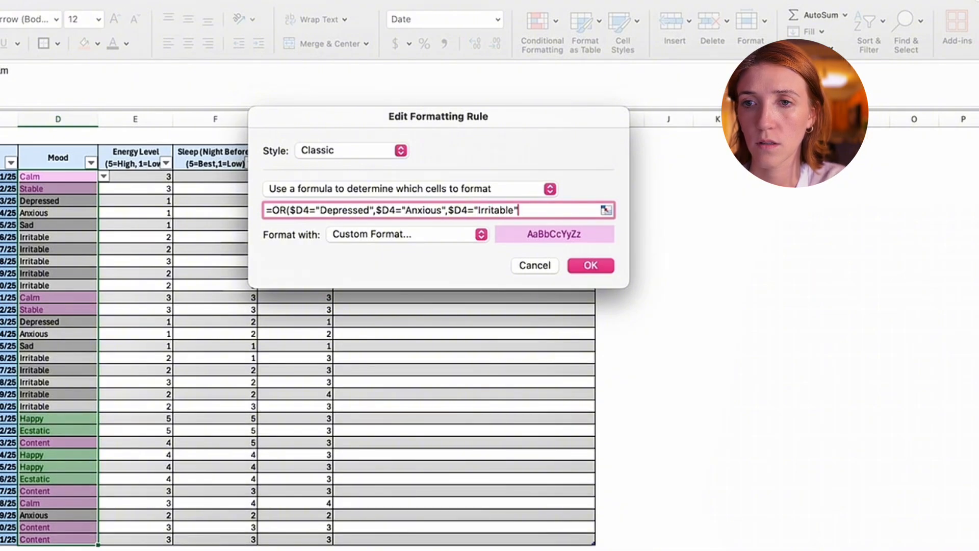
pyautogui.write('",$')
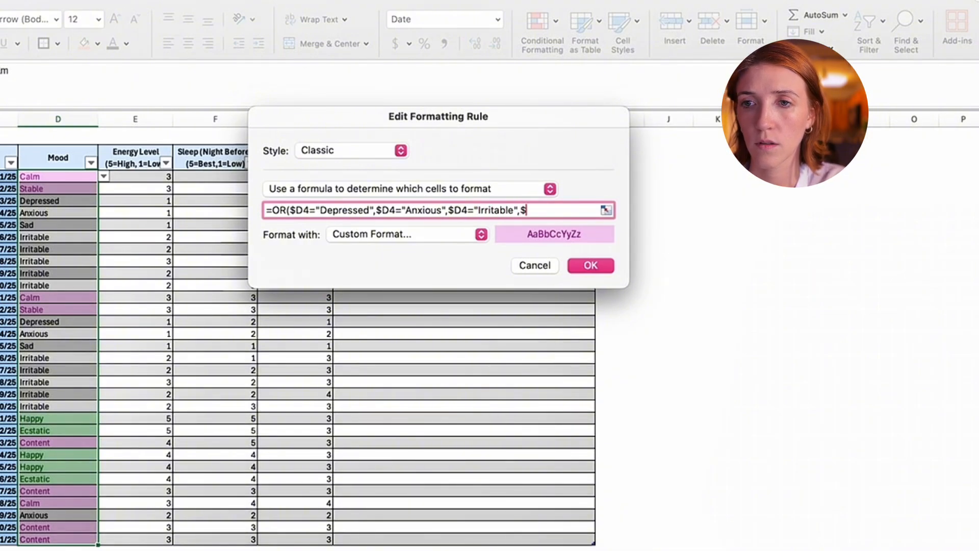
pyautogui.write('D4="')
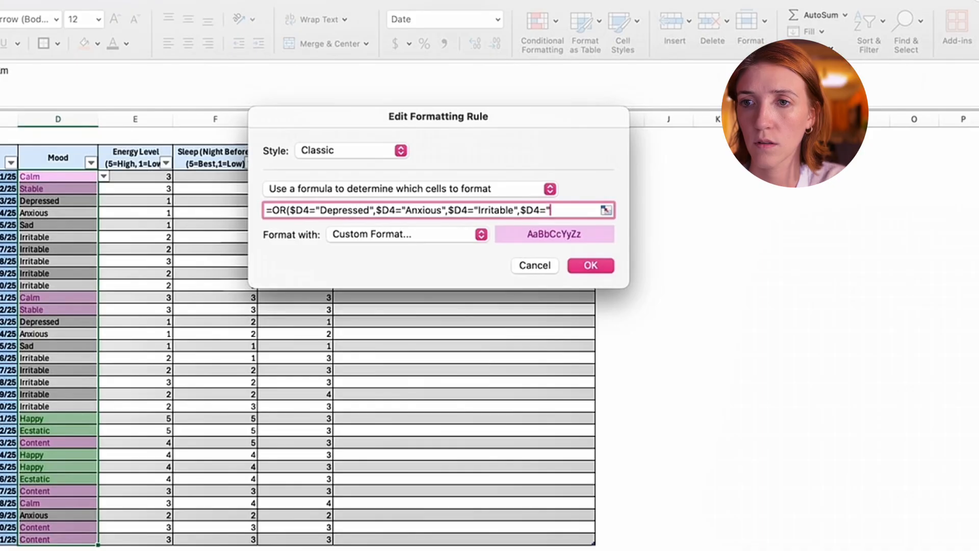
pyautogui.write('Sad')
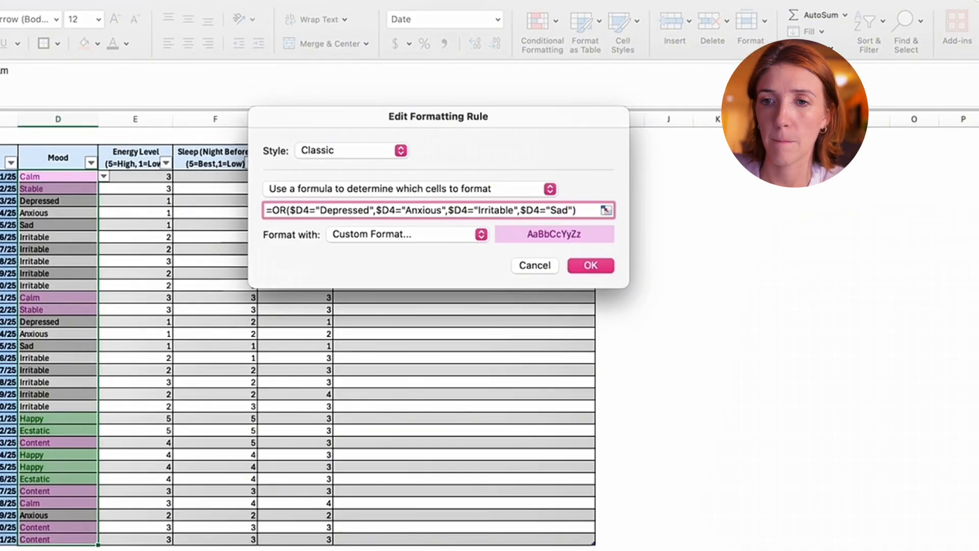
# - Set the Depressed, Anxious, Irritable and Sad rule's format to Light Red Fill with Dark Red Text and apply it to the Mood entries
pyautogui.click(467, 235)
pyautogui.click(457, 132)
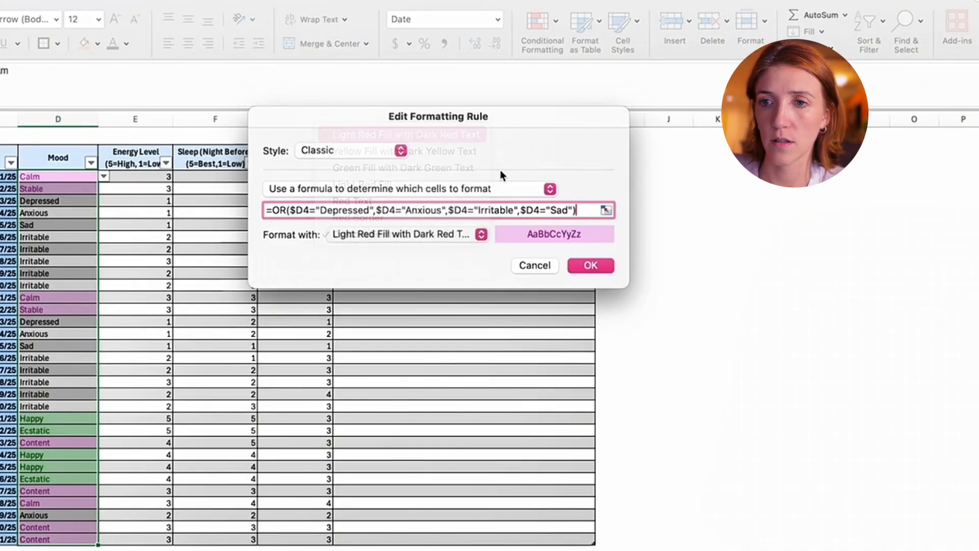
pyautogui.click(591, 265)
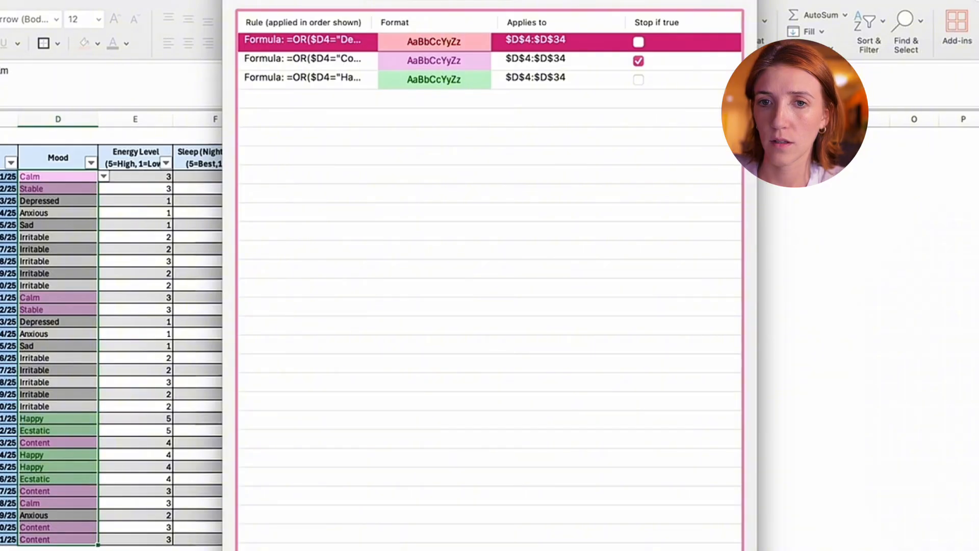
pyautogui.press('Return')
pyautogui.click(717, 345)
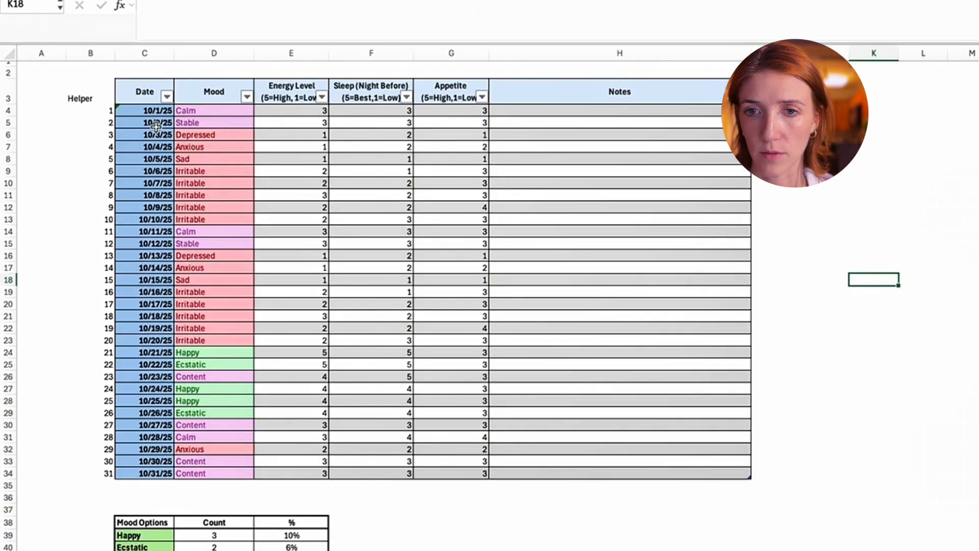
pyautogui.moveTo(155, 127); pyautogui.dragTo(563, 355)
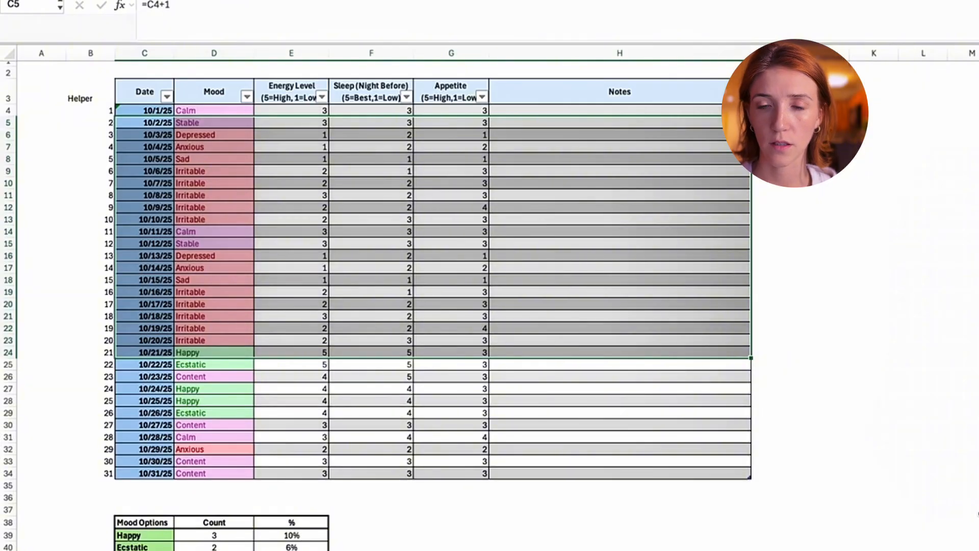
pyautogui.click(852, 470)
pyautogui.click(944, 415)
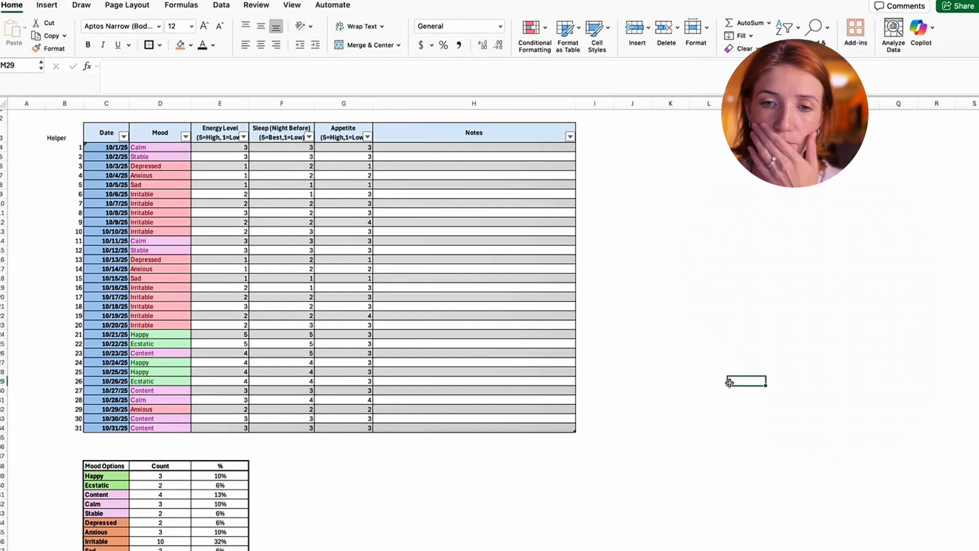
pyautogui.scroll(-1, 729, 382)
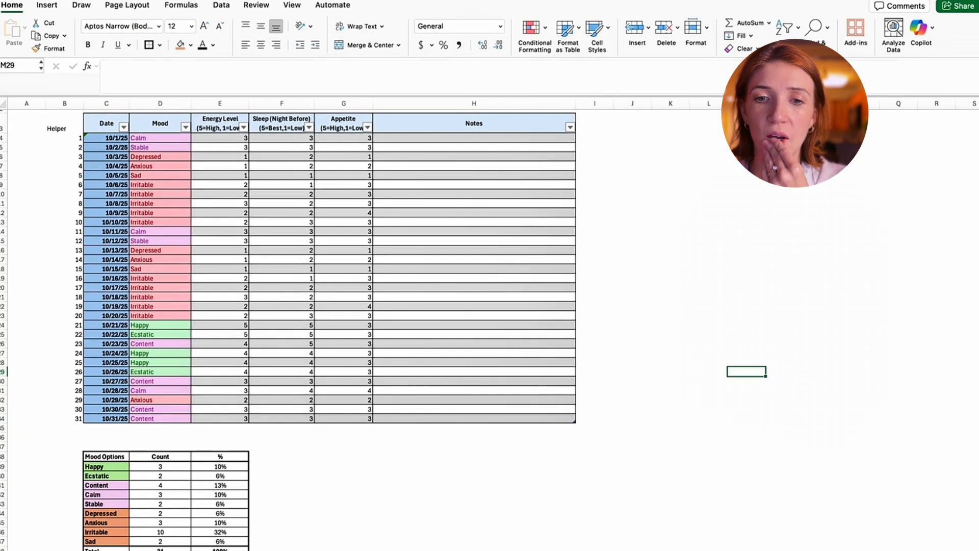
pyautogui.rightClick(84, 550)
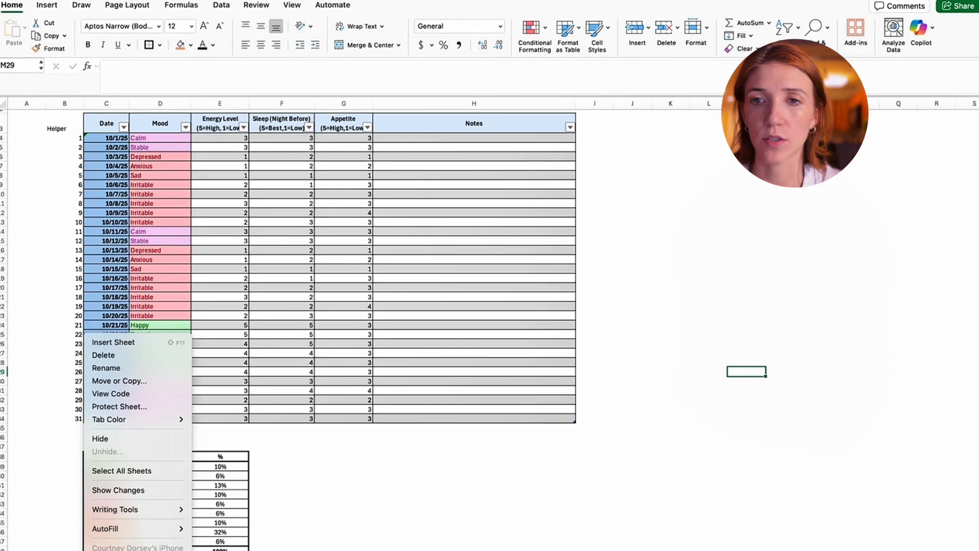
pyautogui.click(577, 439)
pyautogui.scroll(-3, 578, 436)
pyautogui.scroll(4, 588, 384)
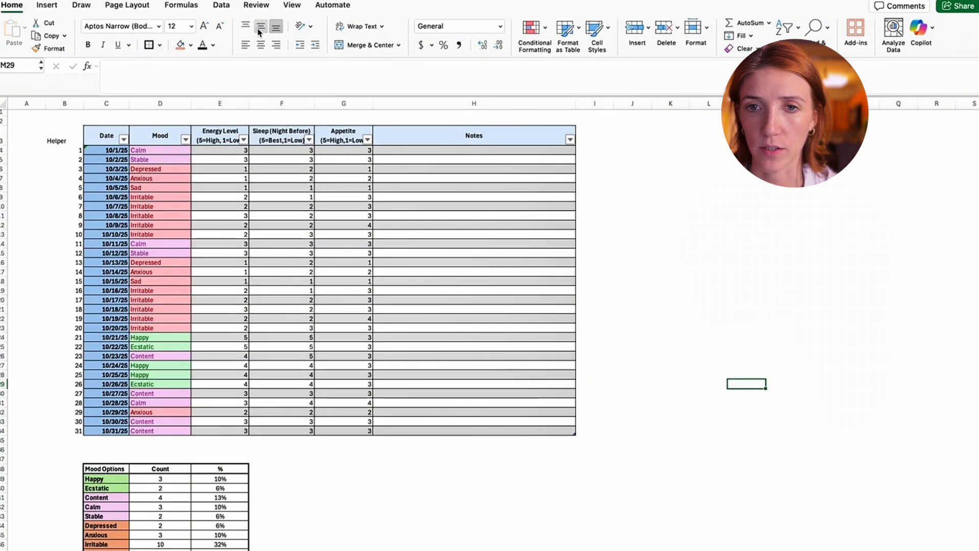
# - Center the values in the Energy Level, Sleep and Appetite columns horizontally for all October dates
pyautogui.moveTo(169, 148); pyautogui.dragTo(171, 357)
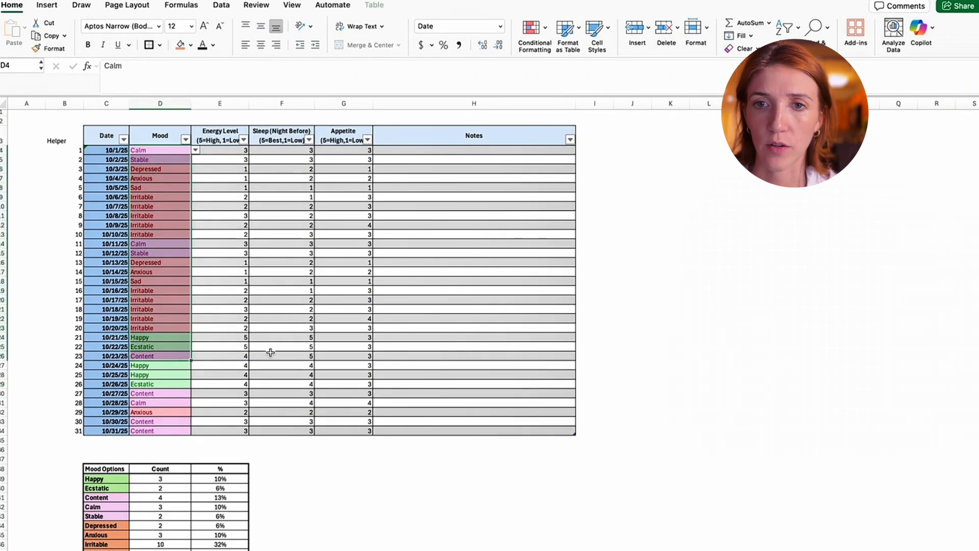
pyautogui.moveTo(220, 150); pyautogui.dragTo(333, 431)
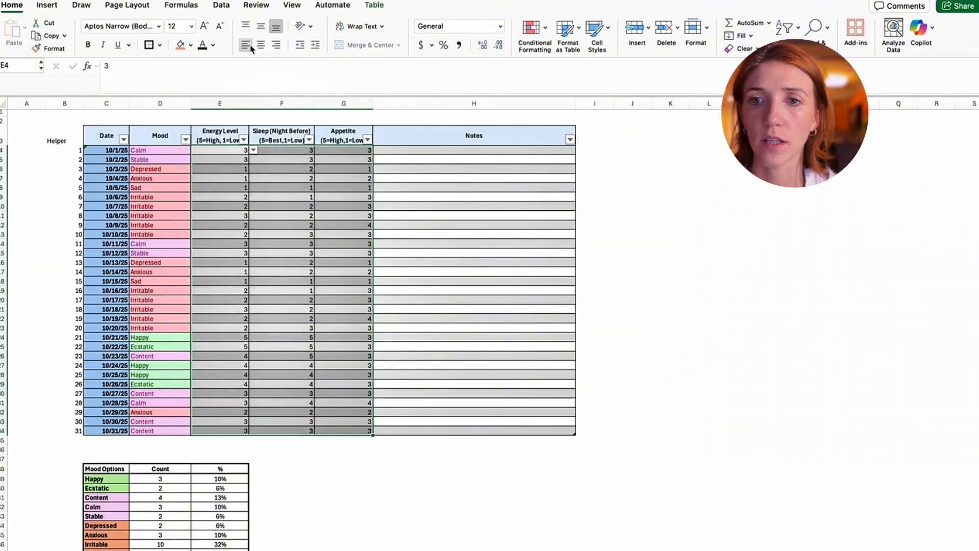
pyautogui.click(276, 45)
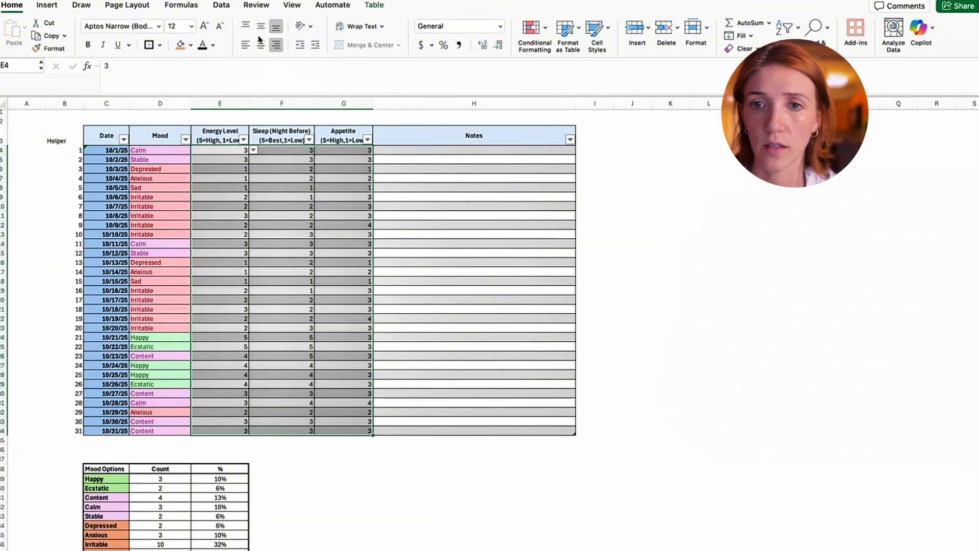
pyautogui.click(260, 45)
pyautogui.click(767, 236)
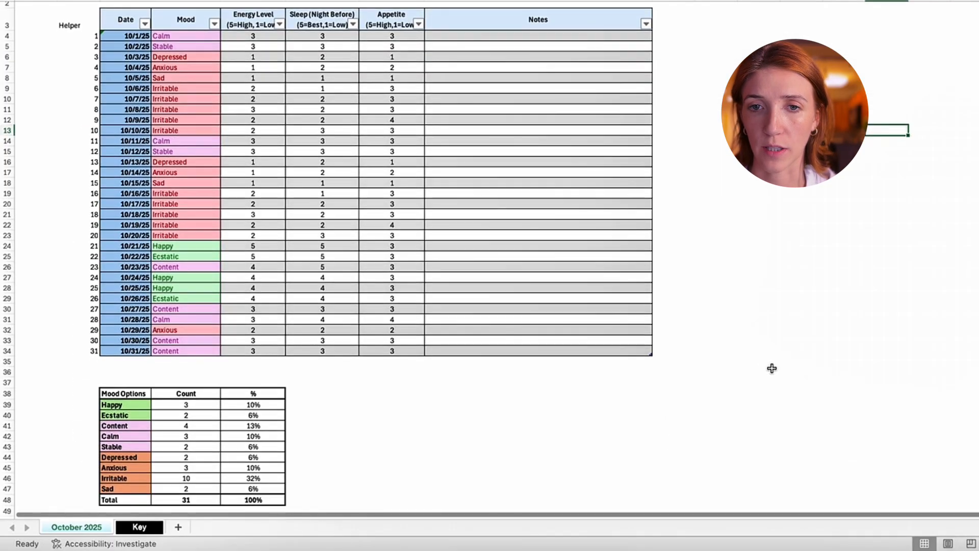
# - Create a copy of the October 2025 sheet in the same workbook, placed before the original
pyautogui.scroll(-1, 774, 367)
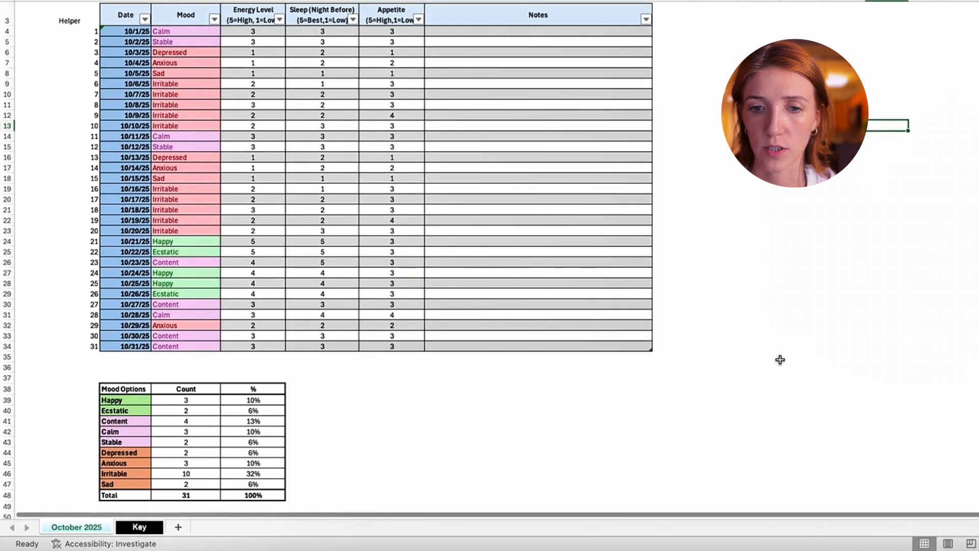
pyautogui.rightClick(87, 532)
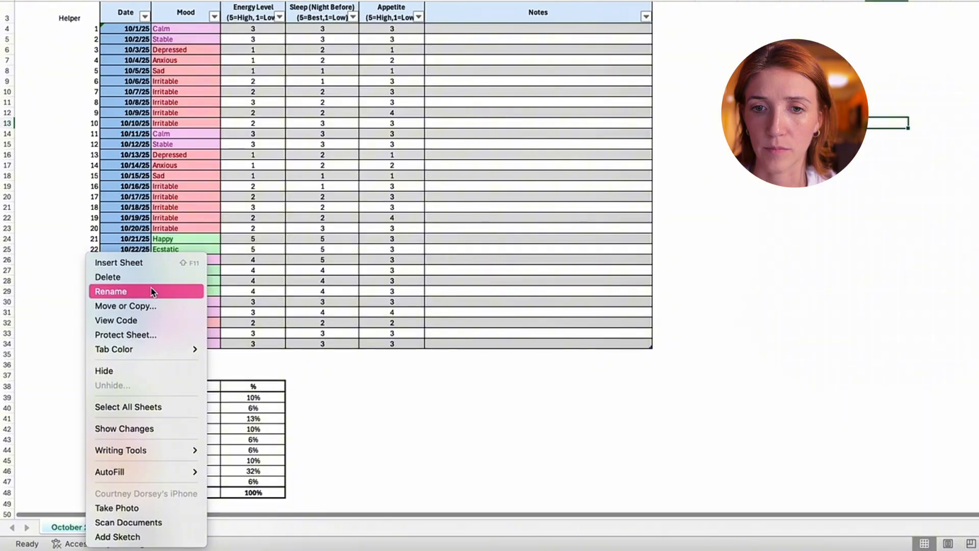
pyautogui.click(153, 306)
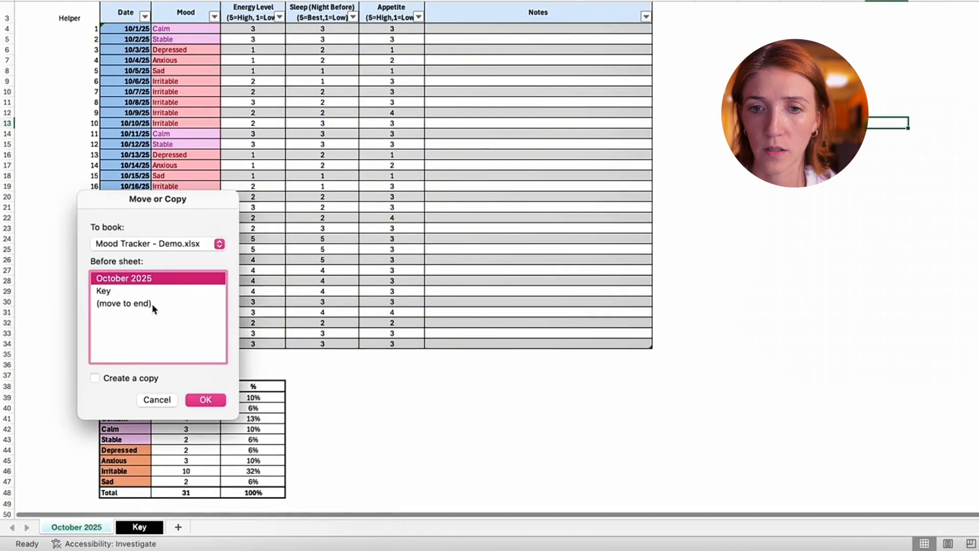
pyautogui.click(205, 400)
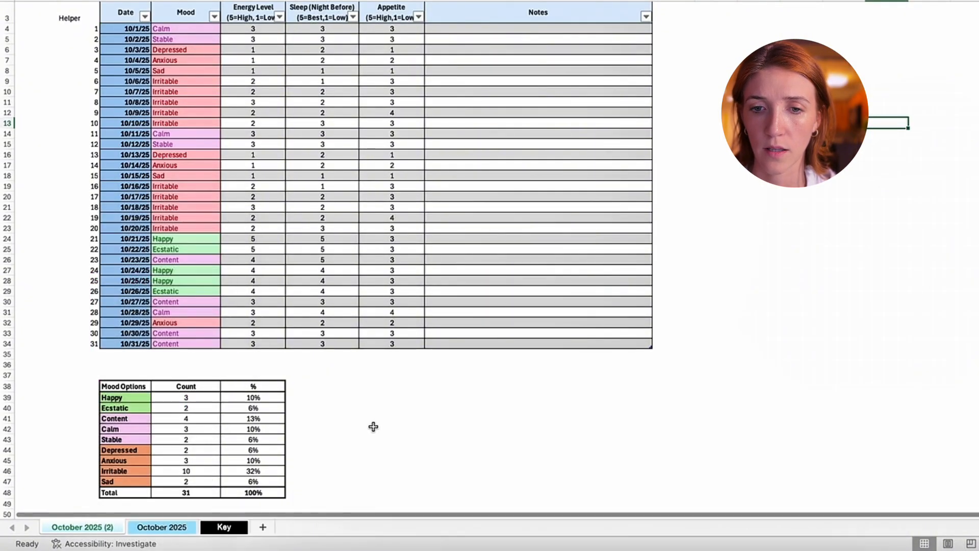
# - Place the copied October sheet after October 2025 and rename it November 2025
pyautogui.moveTo(189, 525); pyautogui.dragTo(204, 528)
pyautogui.rightClick(180, 529)
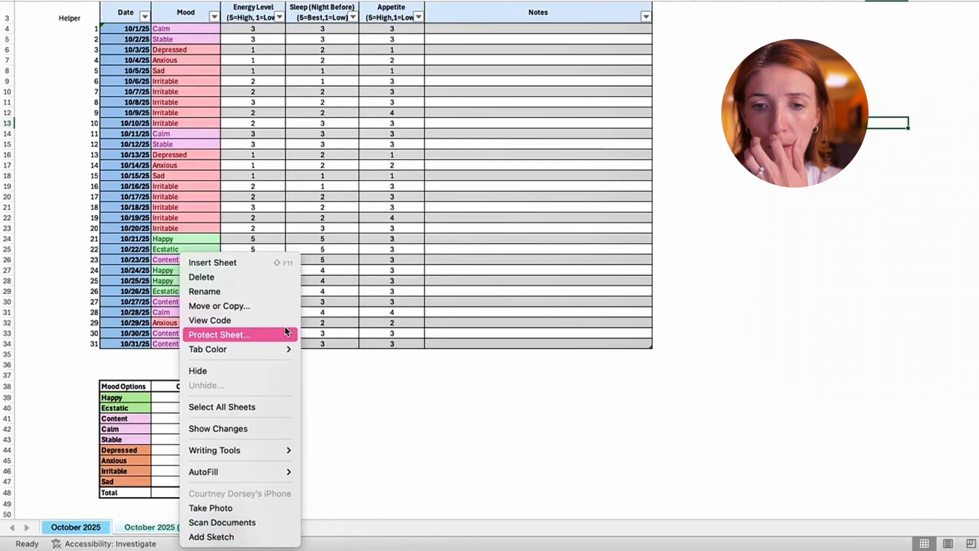
pyautogui.click(277, 290)
pyautogui.write('November 2025')
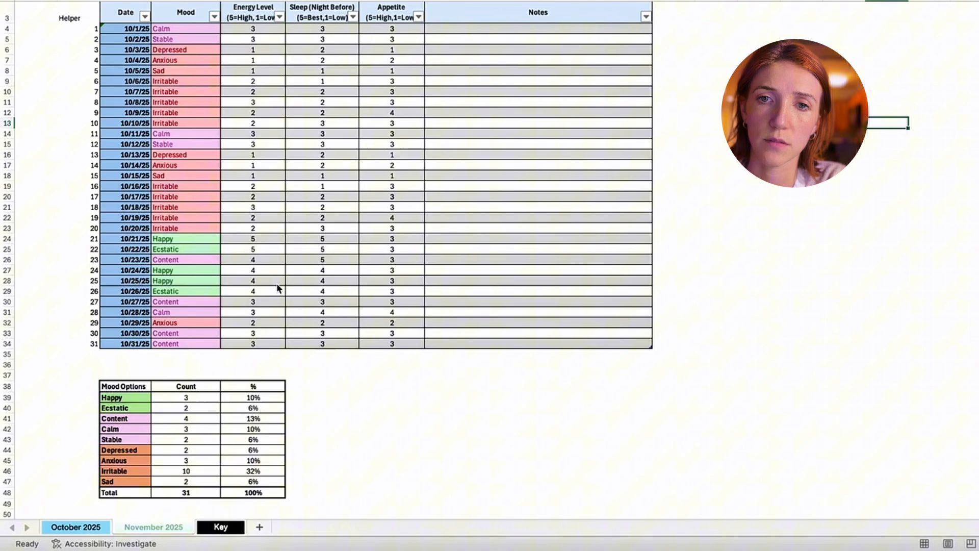
pyautogui.press('Return')
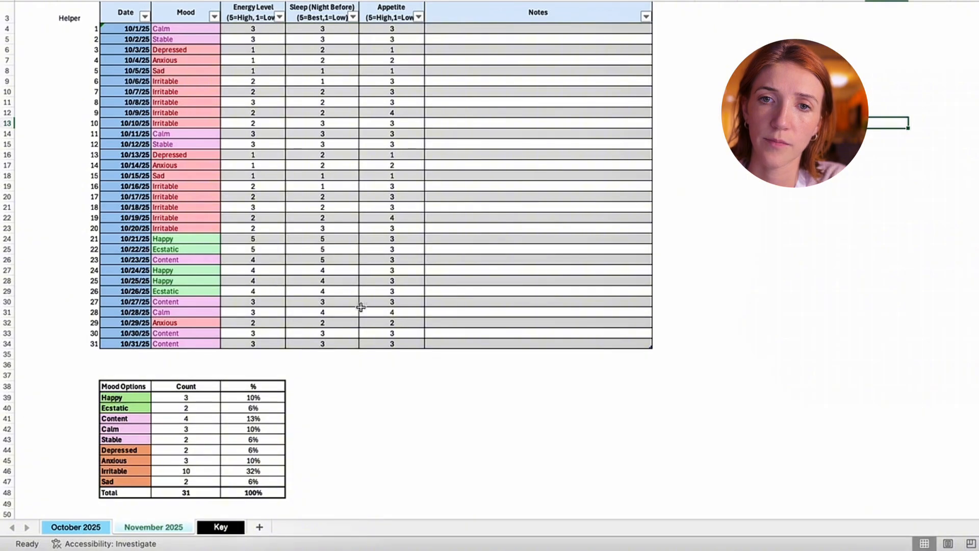
# - Set the first date in the November 2025 sheet's Date column to 11/1/25
pyautogui.click(449, 292)
pyautogui.click(129, 27)
pyautogui.write('11/1')
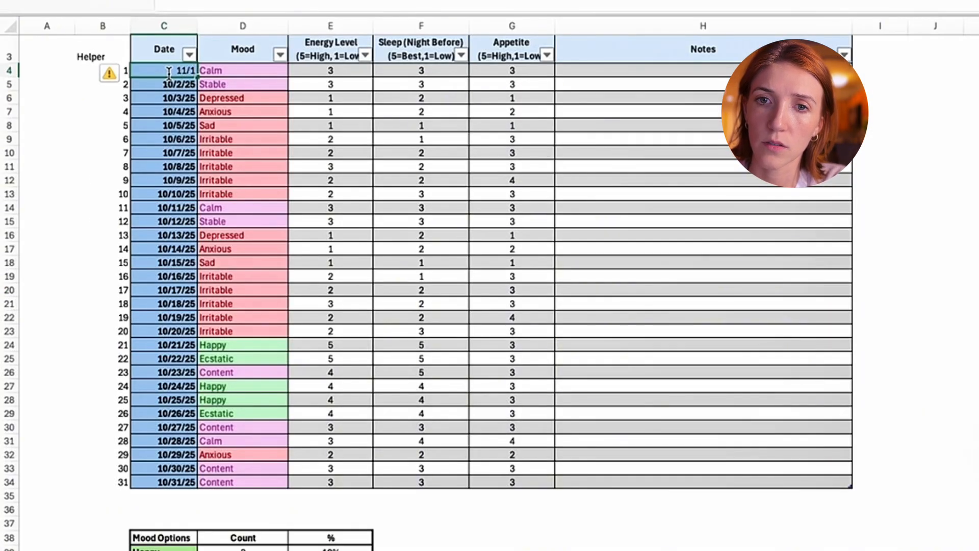
pyautogui.write('/25')
pyautogui.press('Return')
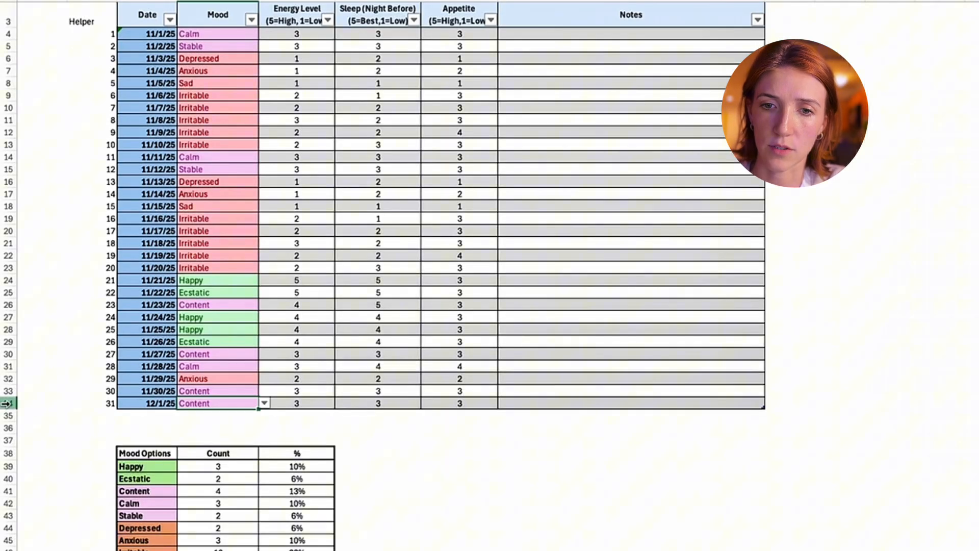
# - Delete the entire row for the 31st day, dated 12/1/25, from the November 2025 sheet
pyautogui.click(9, 481)
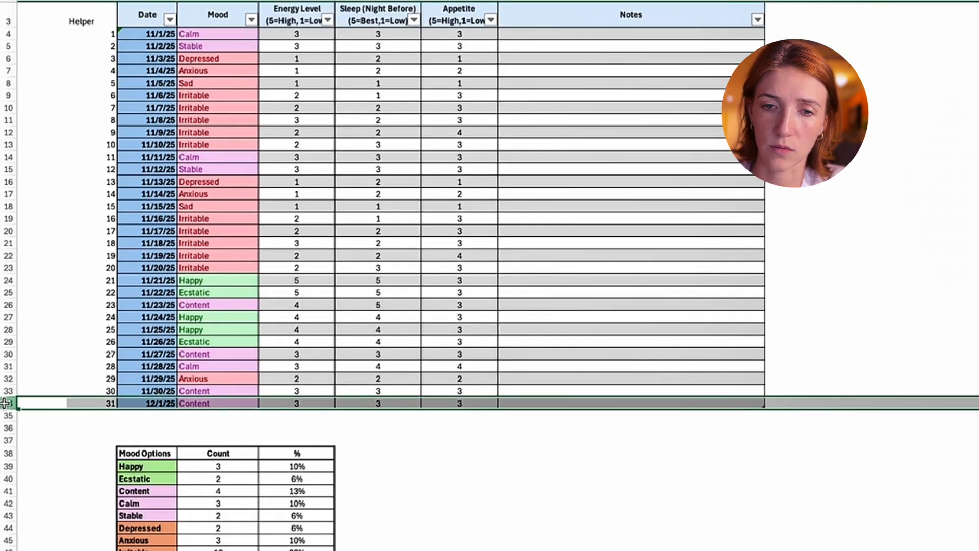
pyautogui.rightClick(9, 481)
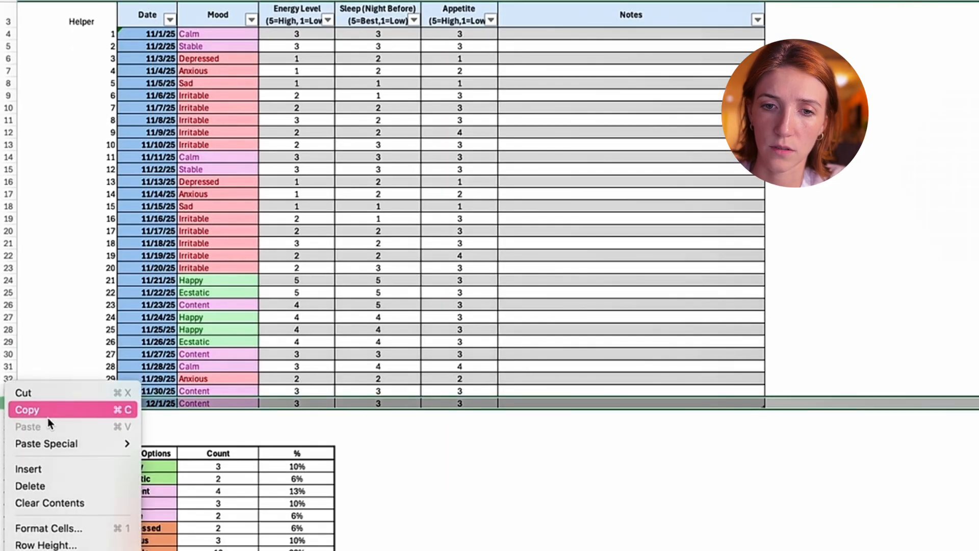
pyautogui.click(77, 485)
pyautogui.click(690, 479)
pyautogui.click(191, 121)
pyautogui.scroll(-4, 377, 125)
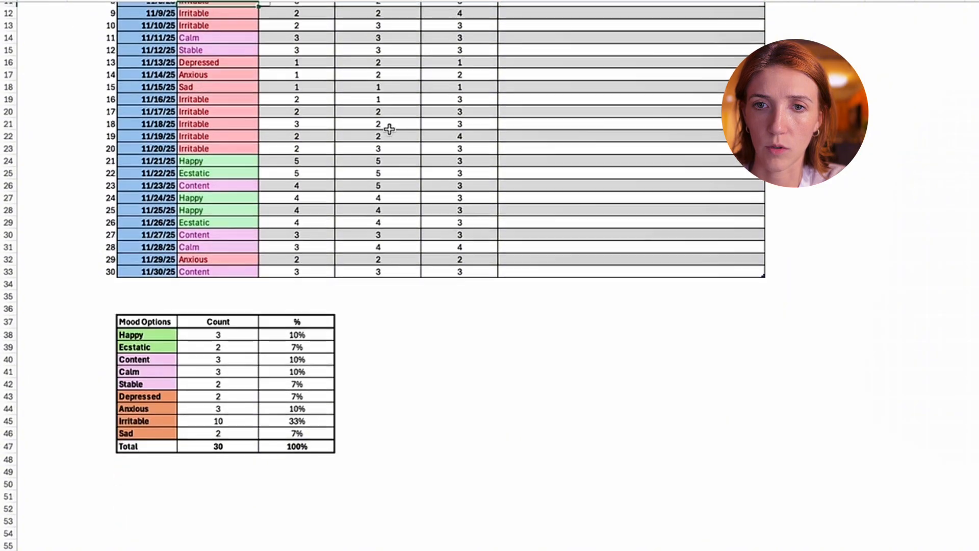
# - Clear the copied entries from the Mood through Notes columns for all November dates
pyautogui.scroll(5, 389, 127)
pyautogui.moveTo(199, 59)
pyautogui.mouseDown()
pyautogui.moveTo(396, 96)
pyautogui.moveTo(655, 387)
pyautogui.moveTo(652, 406)
pyautogui.mouseUp()
pyautogui.press('Delete')
pyautogui.moveTo(848, 246); pyautogui.dragTo(857, 223)
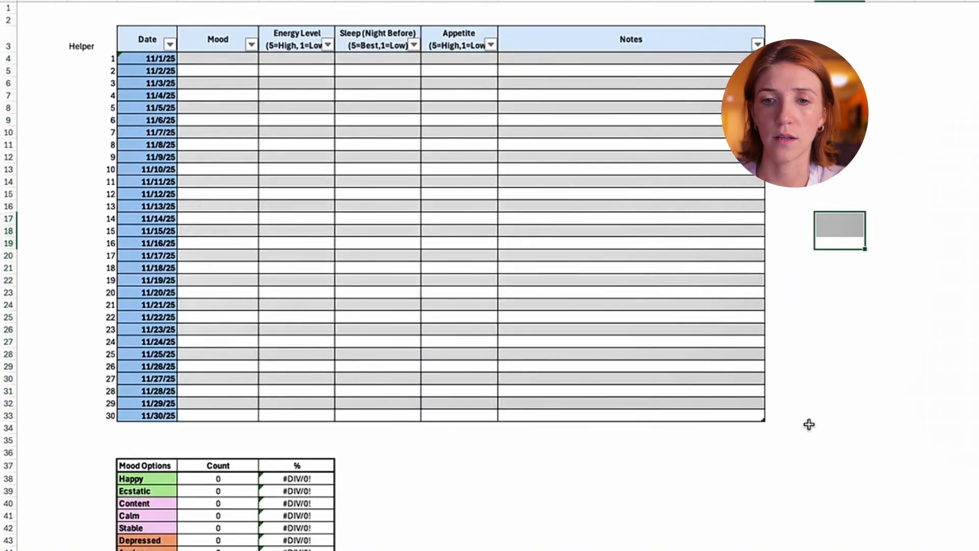
# - Review the cleared November table and its mood summary percentages, and compare them with the October 2025 sheet
pyautogui.click(807, 424)
pyautogui.scroll(-3, 799, 421)
pyautogui.moveTo(267, 396); pyautogui.dragTo(279, 520)
pyautogui.click(716, 453)
pyautogui.scroll(-1, 719, 492)
pyautogui.scroll(4, 739, 448)
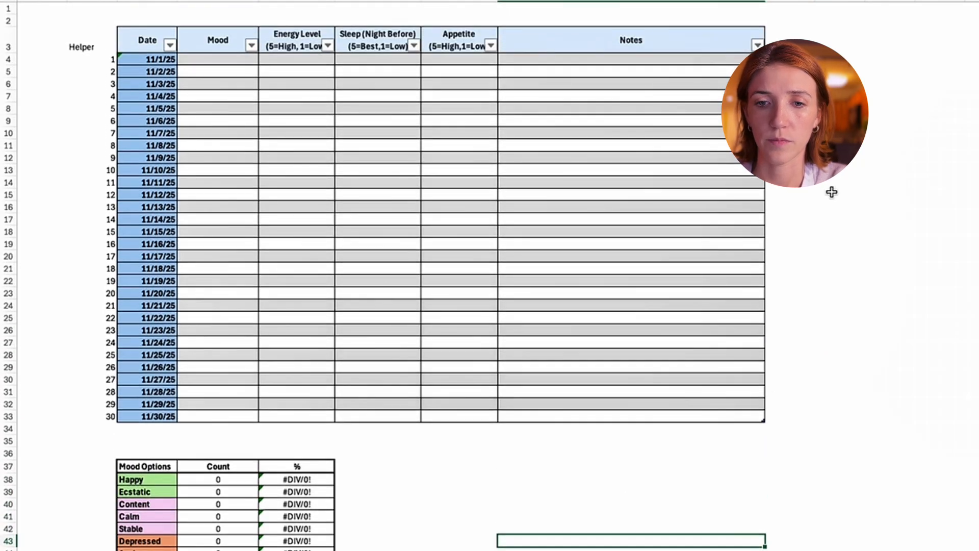
pyautogui.click(832, 191)
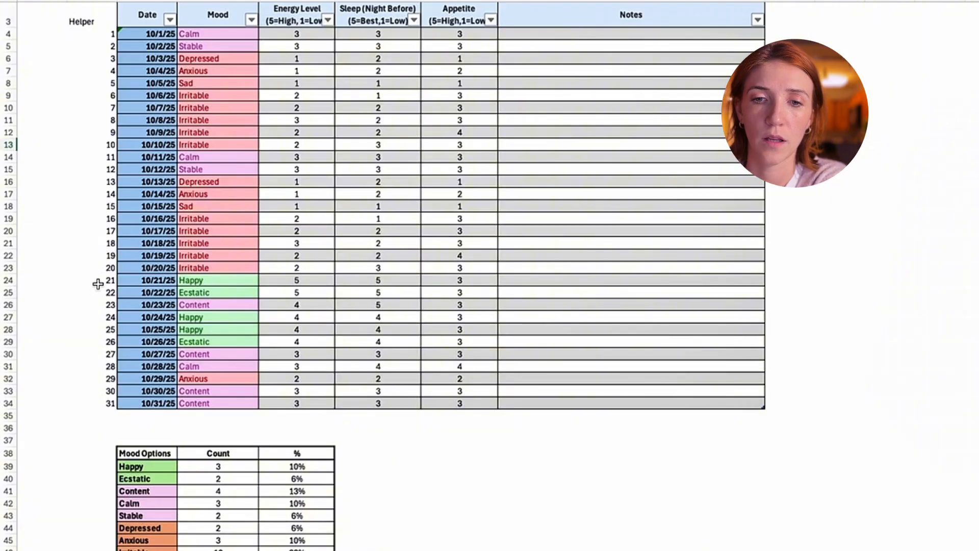
pyautogui.scroll(-2, 542, 251)
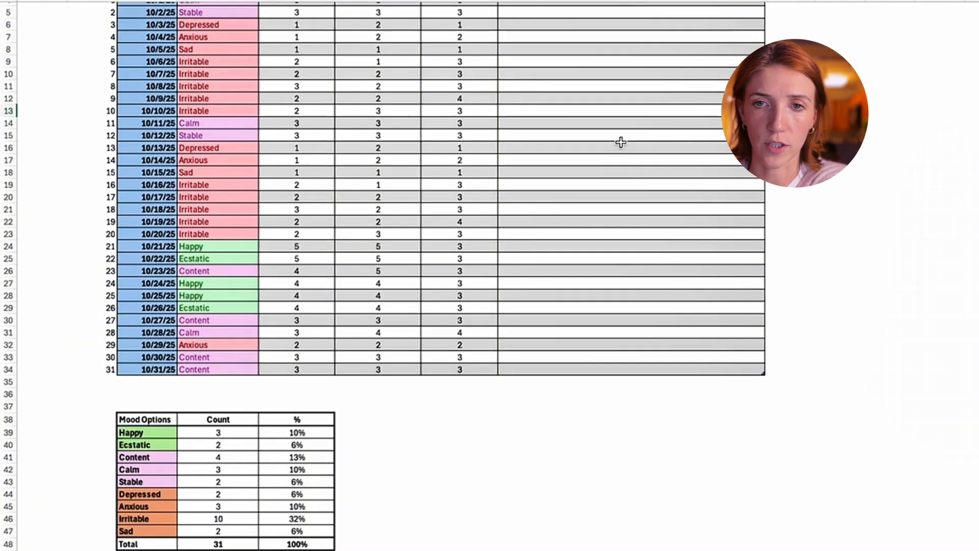
pyautogui.scroll(3, 453, 184)
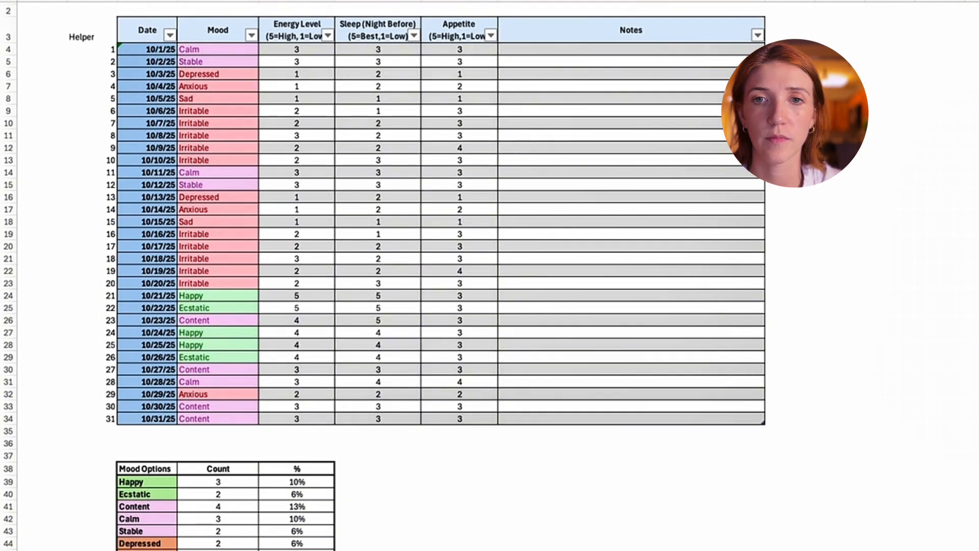
# - Insert a recommended line chart of October's Helper, Energy Level, Sleep and Appetite values and place it beside the Notes column
pyautogui.click(102, 47)
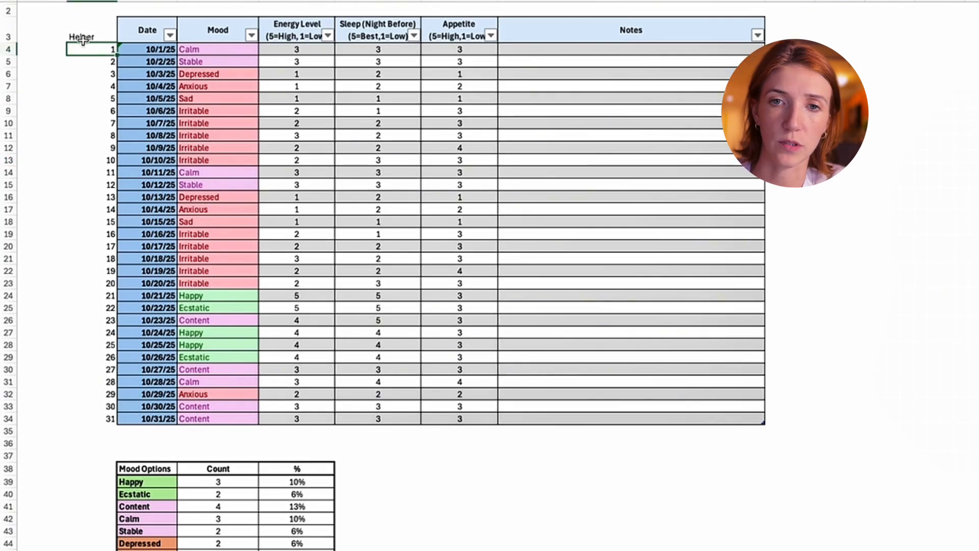
pyautogui.moveTo(107, 49)
pyautogui.mouseDown()
pyautogui.moveTo(88, 146)
pyautogui.moveTo(75, 416)
pyautogui.mouseUp()
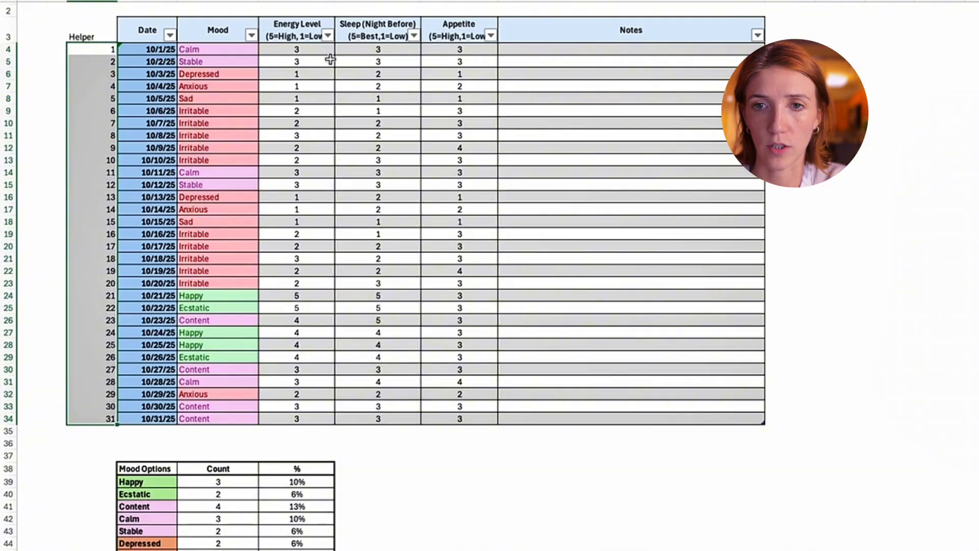
pyautogui.moveTo(310, 49)
pyautogui.mouseDown()
pyautogui.moveTo(383, 76)
pyautogui.moveTo(461, 277)
pyautogui.moveTo(433, 437)
pyautogui.moveTo(439, 419)
pyautogui.mouseUp()
pyautogui.click(98, 49)
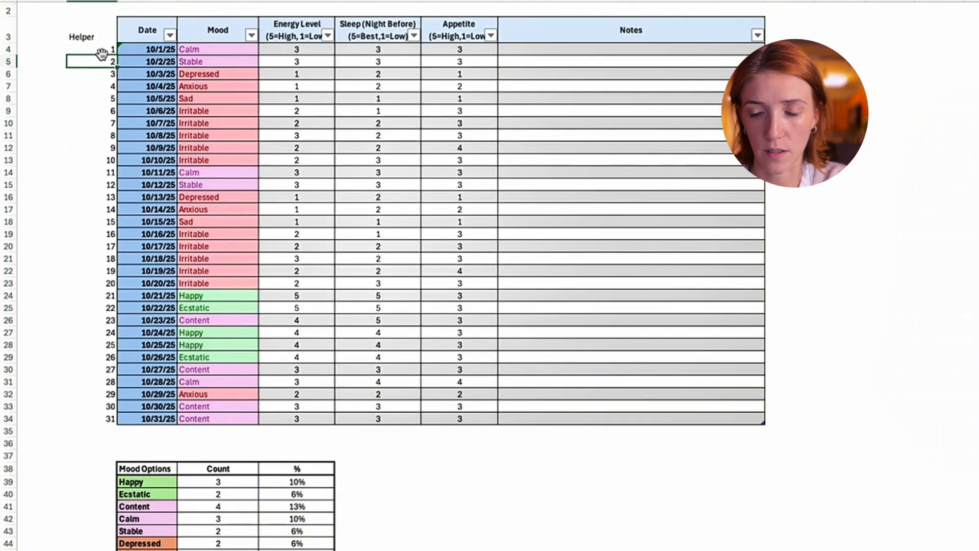
pyautogui.moveTo(98, 49)
pyautogui.mouseDown()
pyautogui.moveTo(104, 431)
pyautogui.moveTo(106, 419)
pyautogui.mouseUp()
pyautogui.moveTo(306, 47)
pyautogui.mouseDown()
pyautogui.moveTo(411, 81)
pyautogui.moveTo(470, 255)
pyautogui.moveTo(484, 405)
pyautogui.moveTo(494, 415)
pyautogui.mouseUp()
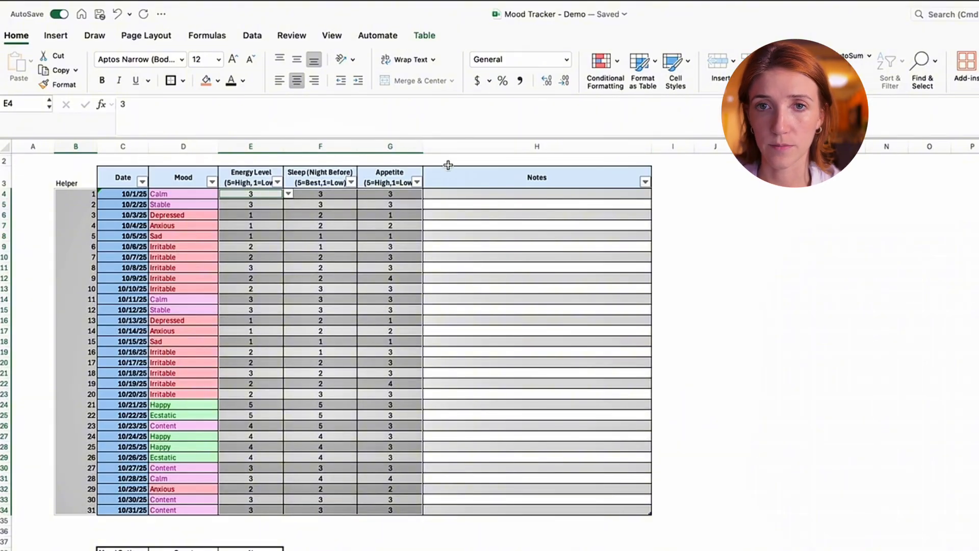
pyautogui.click(56, 36)
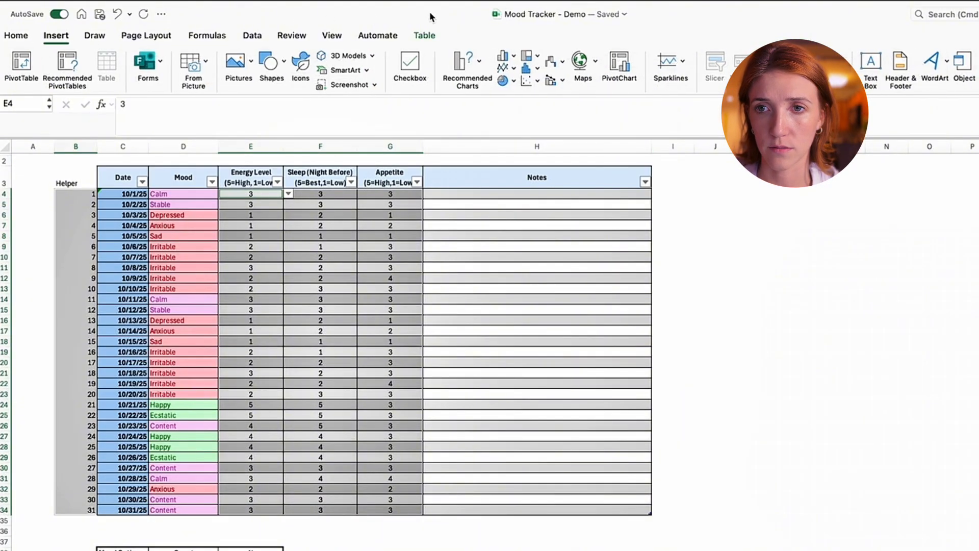
pyautogui.click(478, 64)
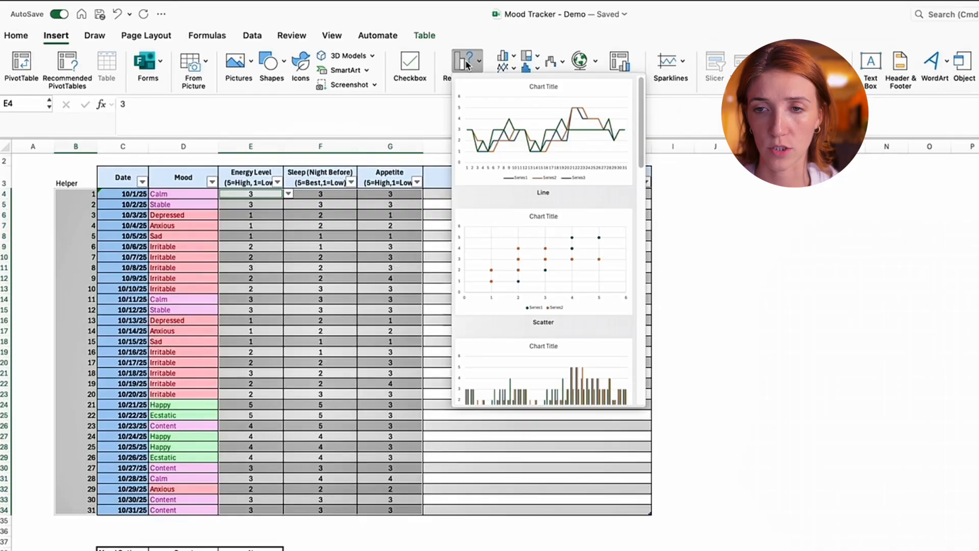
pyautogui.click(526, 116)
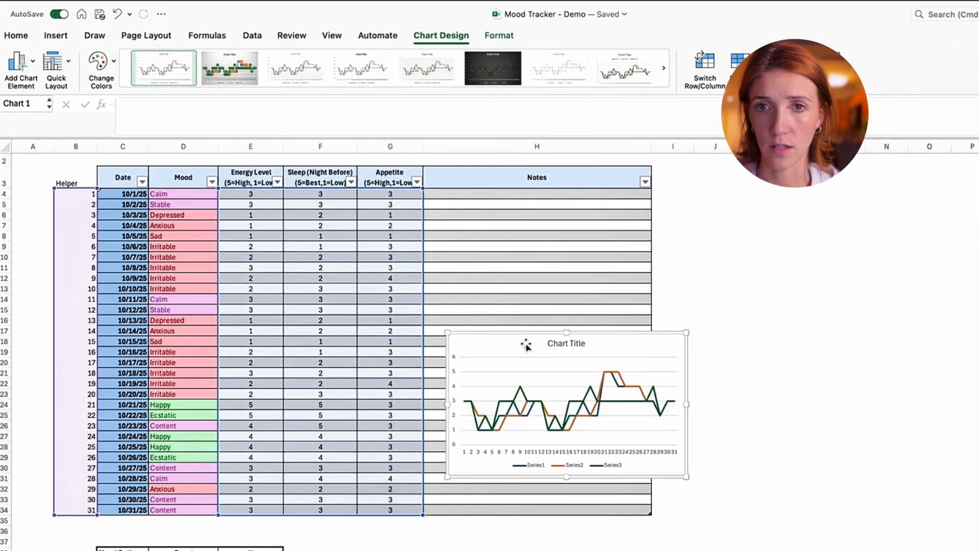
pyautogui.moveTo(549, 351); pyautogui.dragTo(770, 292)
# - Examine the other recommended chart types for October's Helper, Energy Level, Sleep and Appetite values
pyautogui.moveTo(74, 194); pyautogui.dragTo(91, 501)
pyautogui.moveTo(259, 193); pyautogui.dragTo(398, 510)
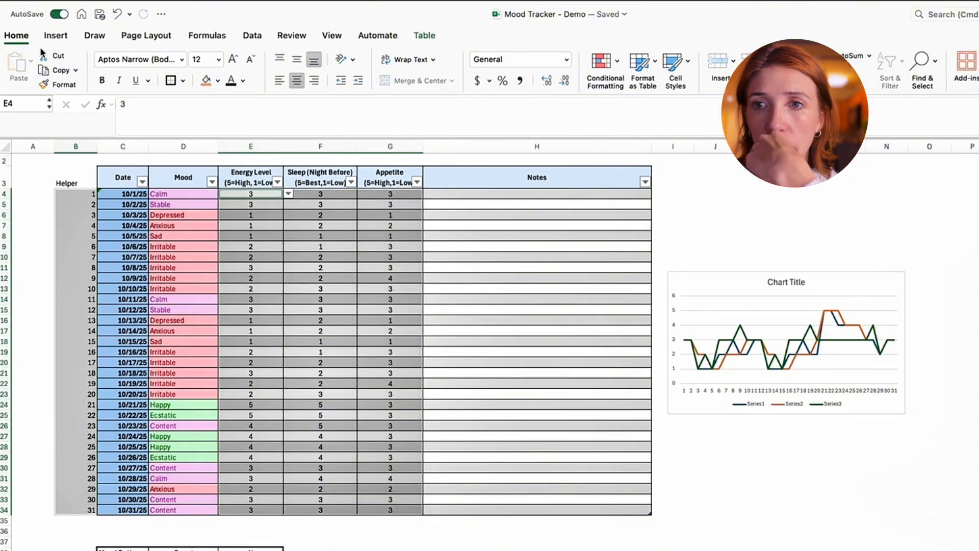
pyautogui.click(54, 35)
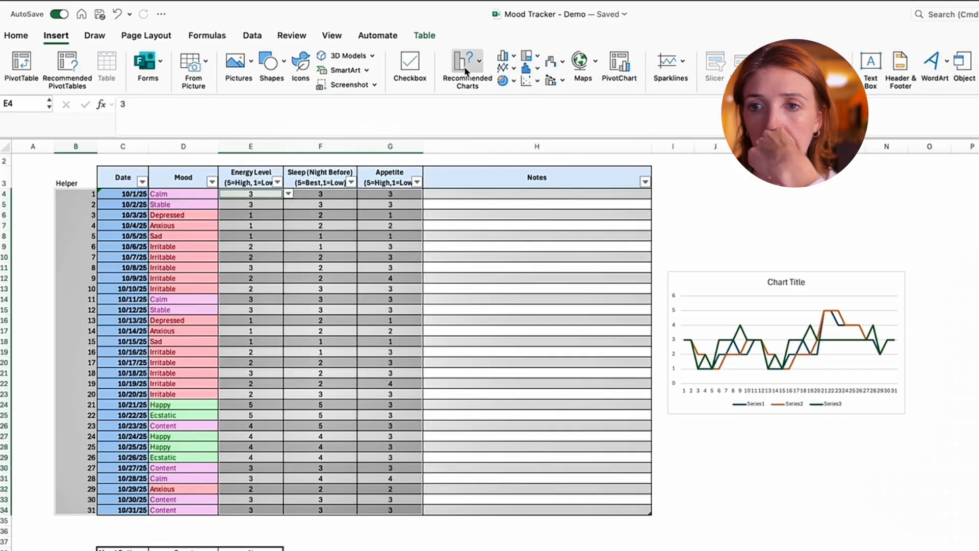
pyautogui.click(466, 70)
pyautogui.scroll(-1, 575, 279)
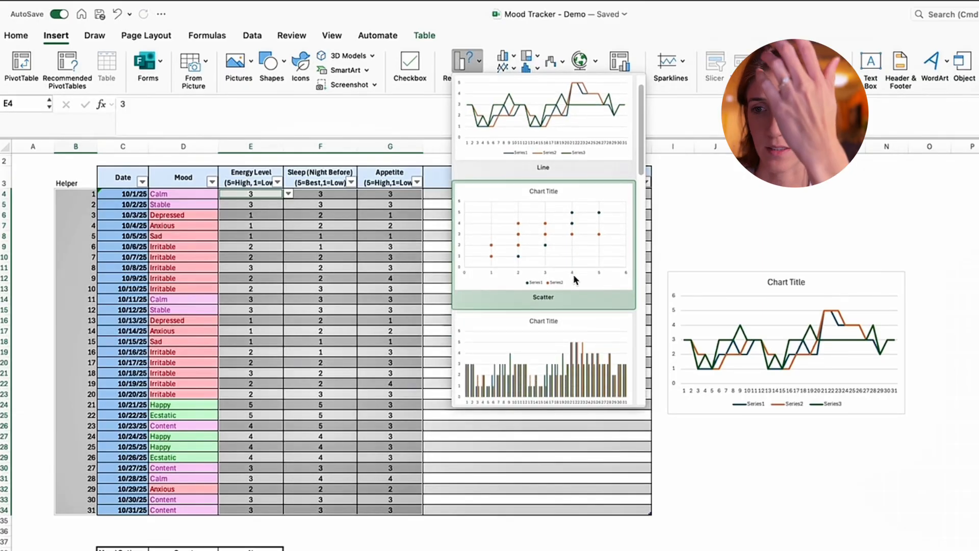
pyautogui.scroll(-2, 575, 279)
pyautogui.scroll(-3, 554, 264)
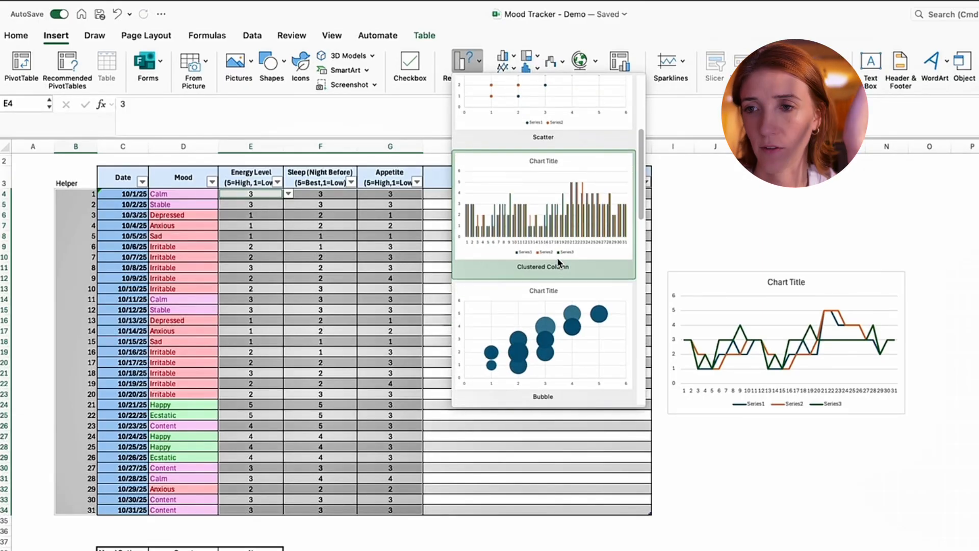
pyautogui.click(852, 200)
pyautogui.click(721, 284)
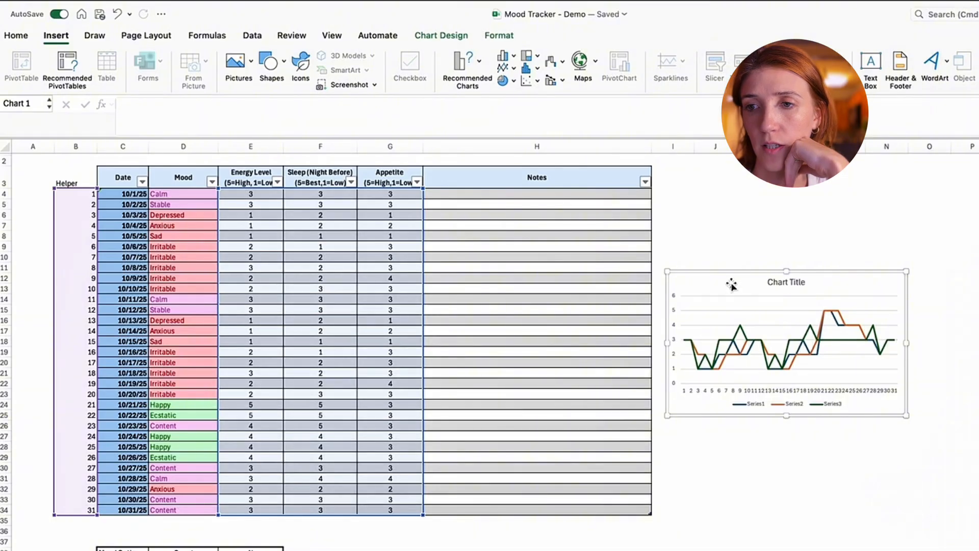
pyautogui.press('super+v')
pyautogui.moveTo(734, 284); pyautogui.dragTo(757, 447)
pyautogui.press('BackSpace')
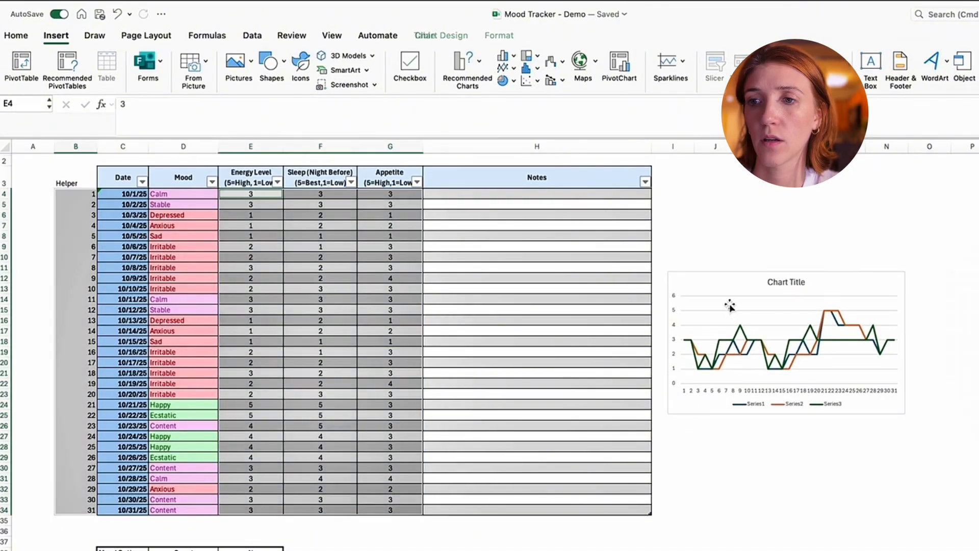
# - Cut the line chart from the October 2025 sheet
pyautogui.click(728, 284)
pyautogui.rightClick(727, 284)
pyautogui.click(744, 250)
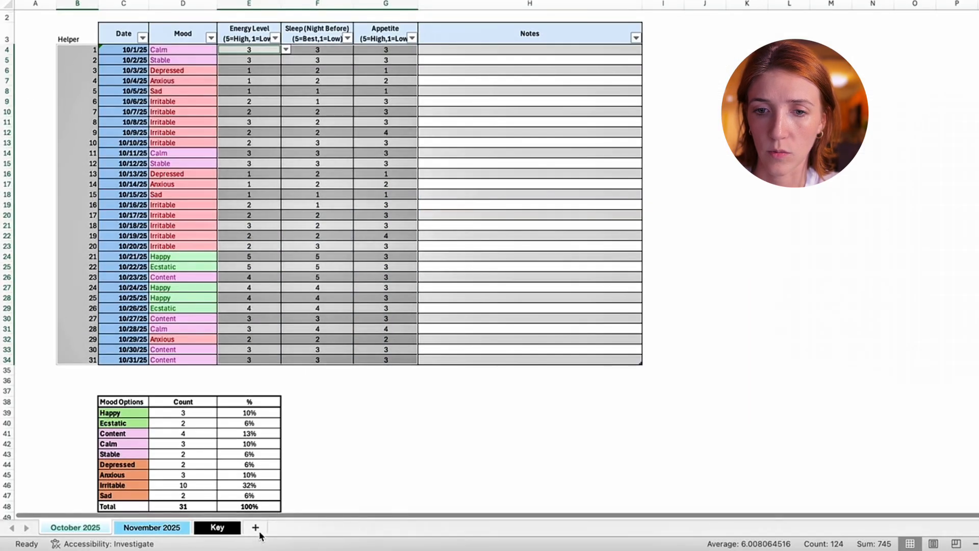
# - Add a new sheet, place it before October 2025 and name it Trends
pyautogui.click(268, 528)
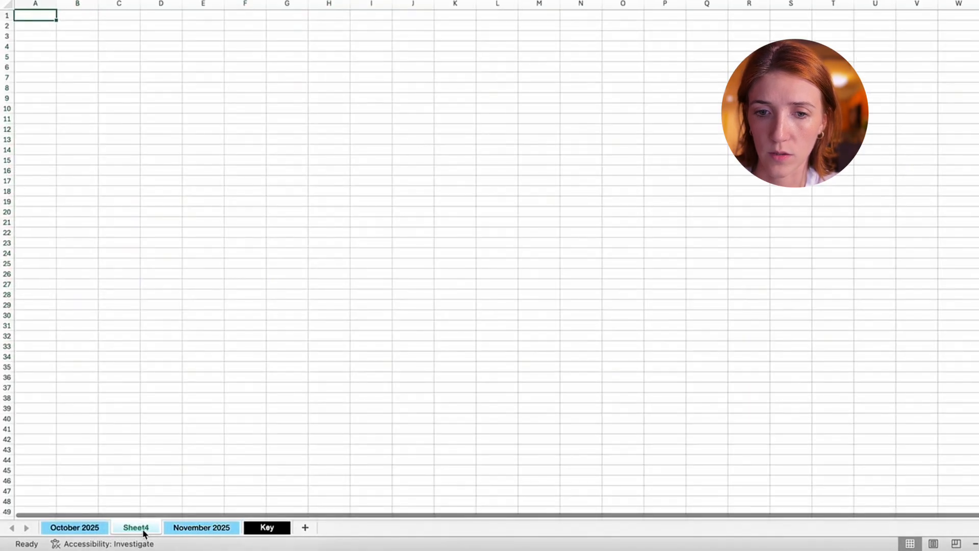
pyautogui.rightClick(60, 527)
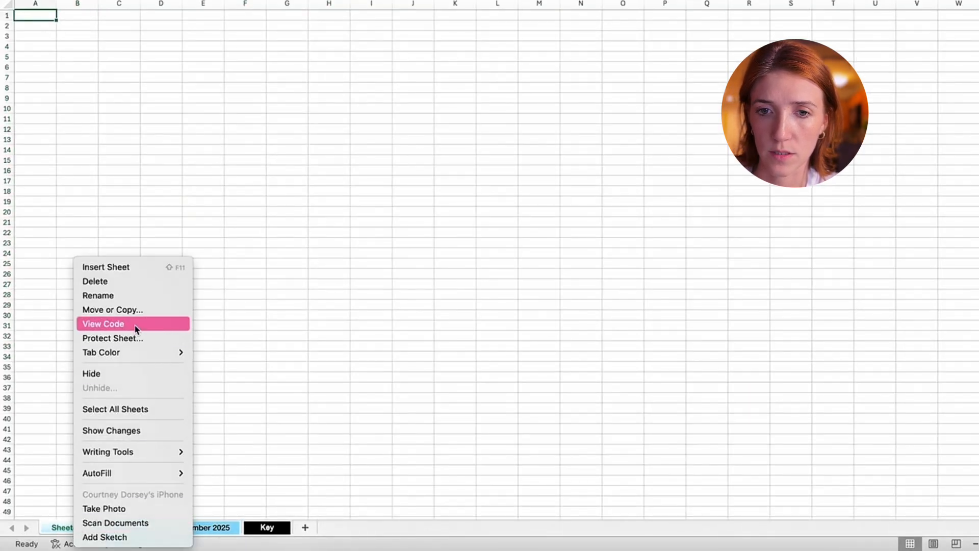
pyautogui.click(138, 296)
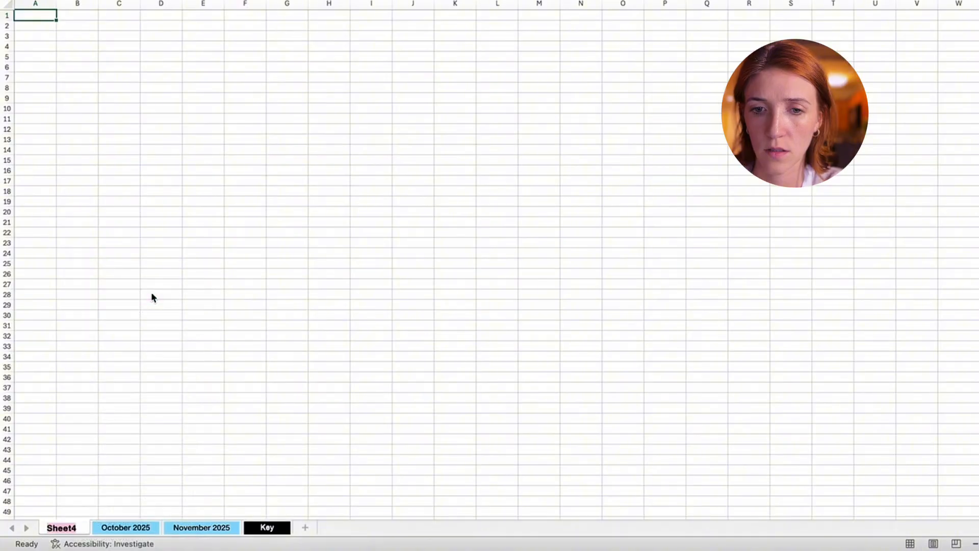
pyautogui.write('Trends')
pyautogui.press('Return')
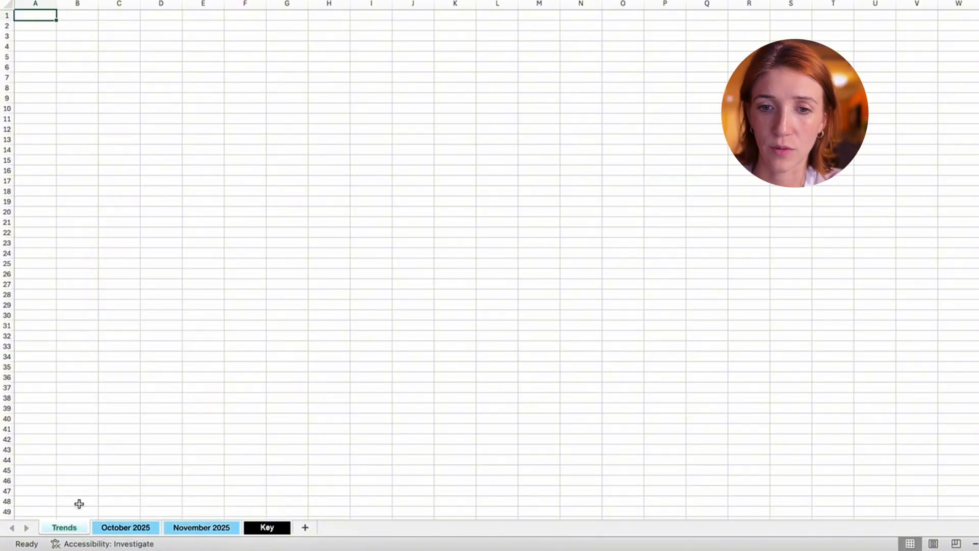
# - Rename the Trends sheet as Oct Trends
pyautogui.rightClick(72, 530)
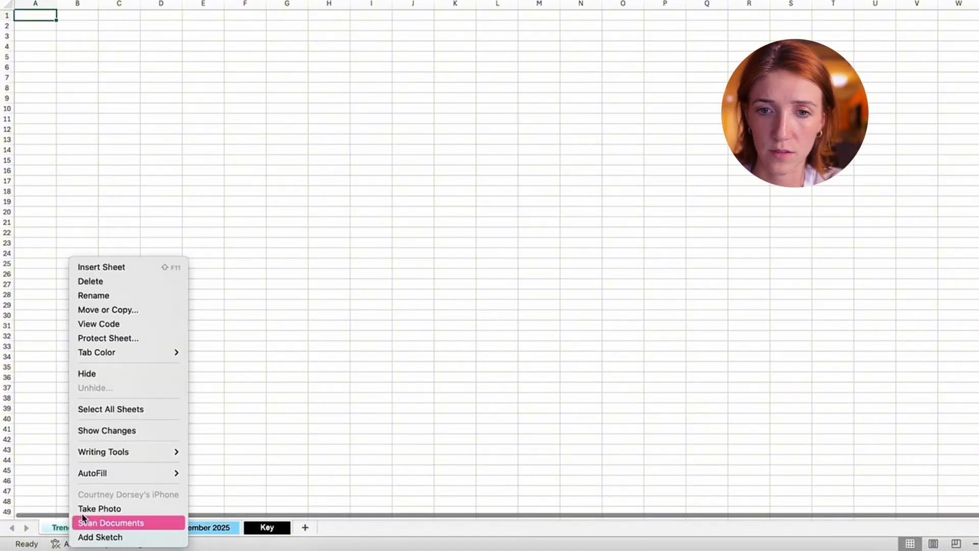
pyautogui.click(123, 296)
pyautogui.write('Oct ')
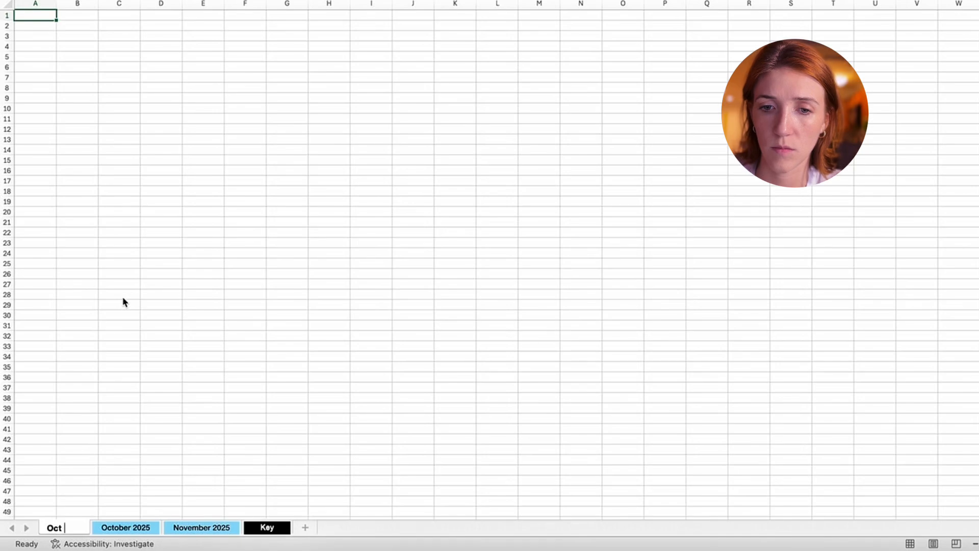
pyautogui.write('Trends')
pyautogui.press('Return')
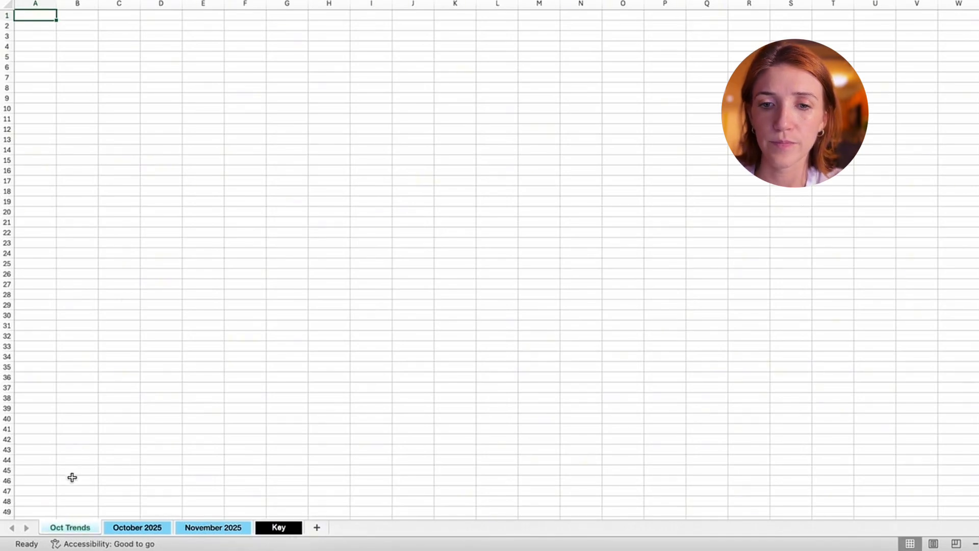
# - Change the tab color of the November 2025 sheet to light orange
pyautogui.click(219, 527)
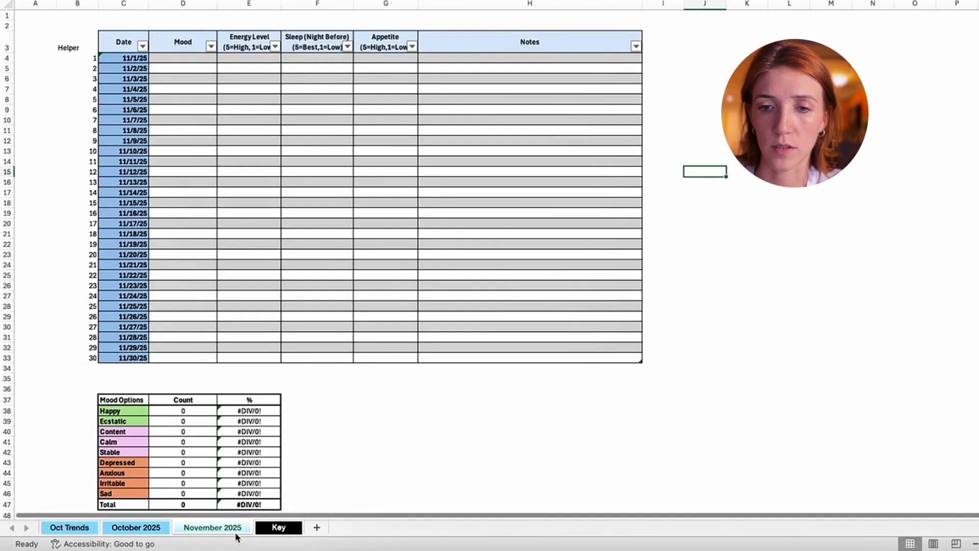
pyautogui.rightClick(234, 532)
pyautogui.moveTo(265, 352)
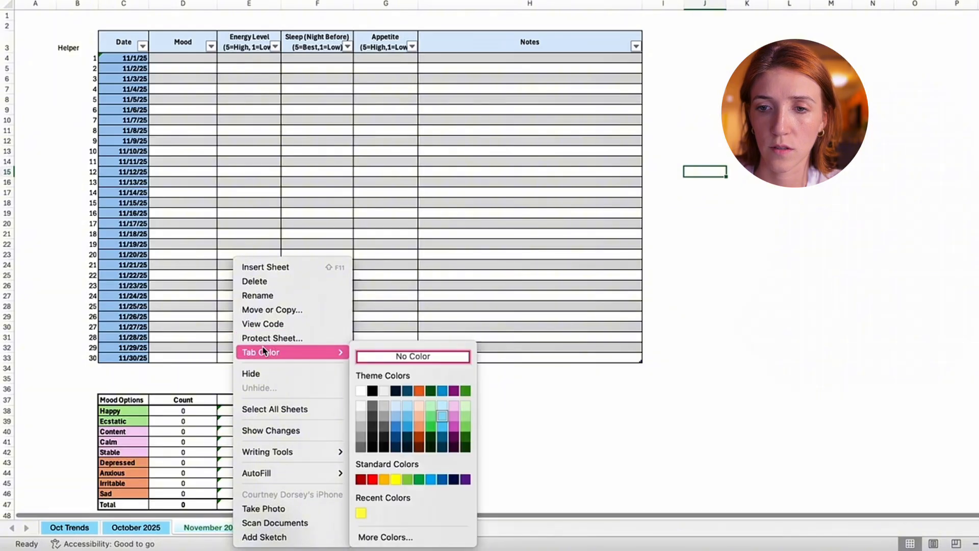
pyautogui.click(420, 426)
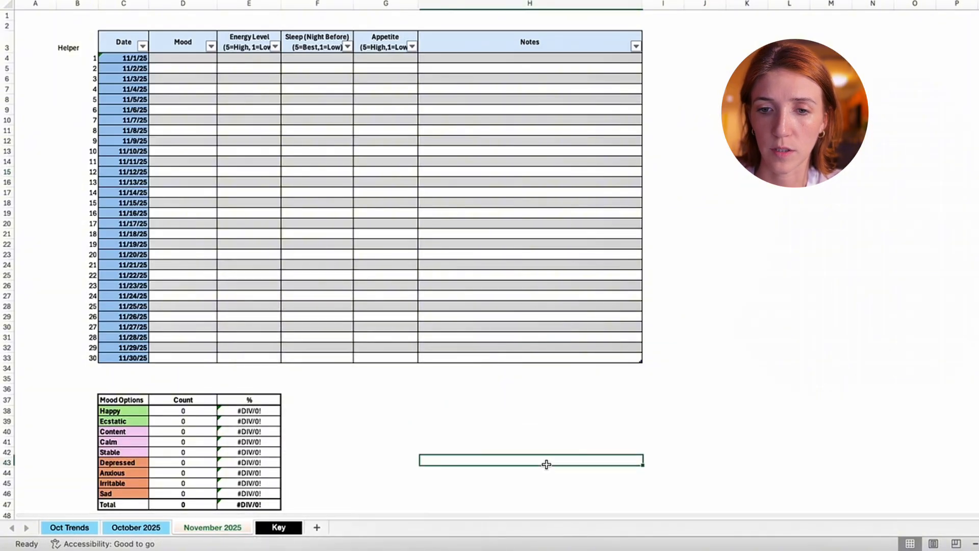
pyautogui.click(136, 528)
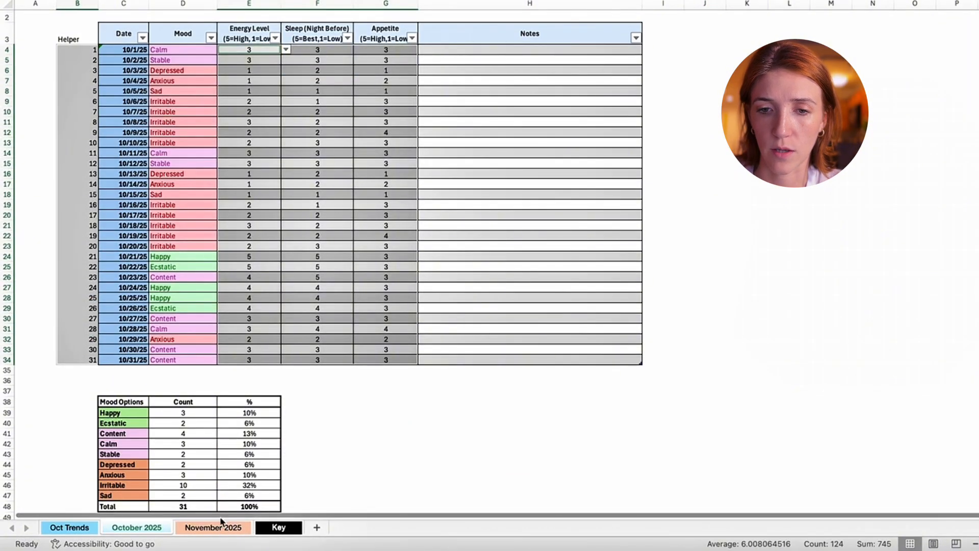
# - Move the Oct Trends sheet between October 2025 and November 2025
pyautogui.click(77, 528)
pyautogui.hotkey('ctrl', 'pagedown')
pyautogui.click(85, 530)
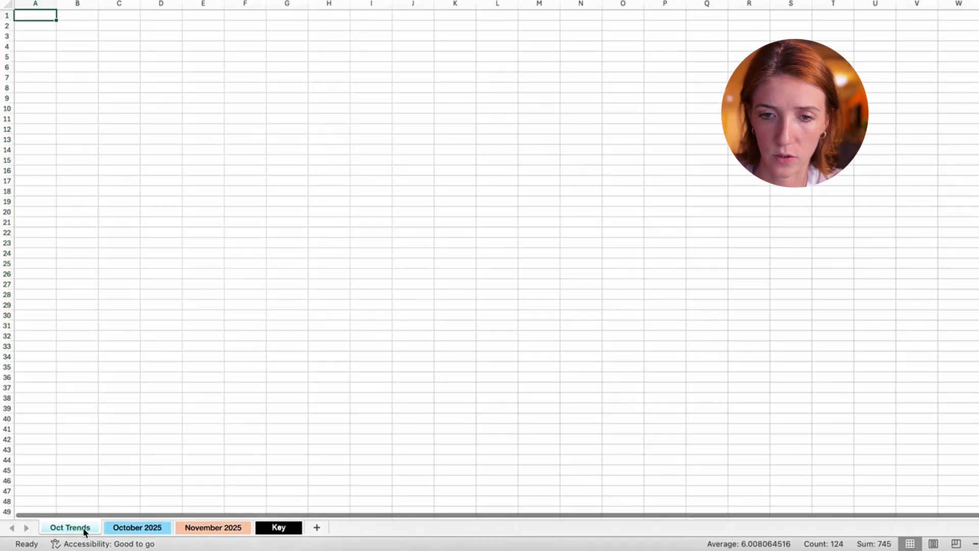
pyautogui.click(140, 530)
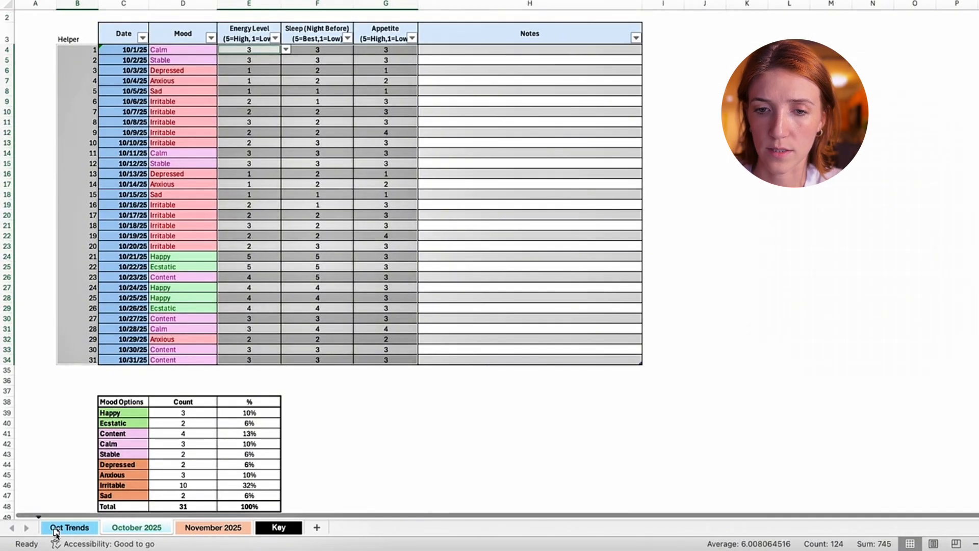
pyautogui.moveTo(57, 533); pyautogui.dragTo(54, 530)
pyautogui.click(153, 528)
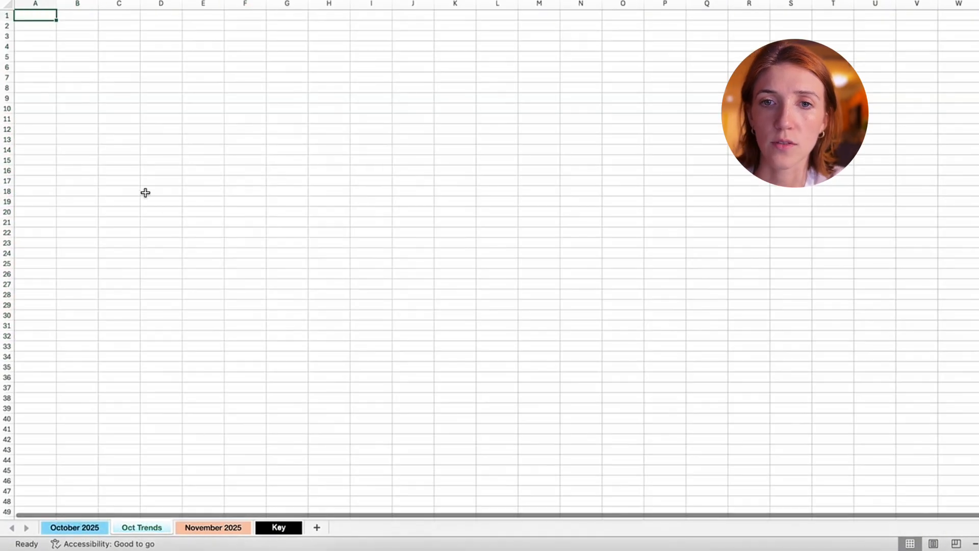
# - Paste the cut line chart at B4 of Oct Trends and enlarge it to about column J, row 28
pyautogui.rightClick(79, 46)
pyautogui.click(131, 85)
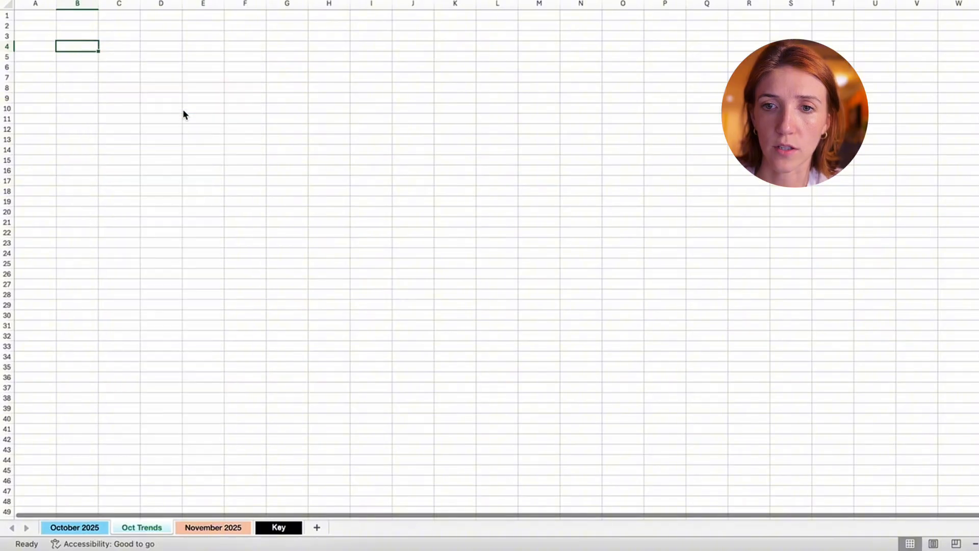
pyautogui.moveTo(294, 182); pyautogui.dragTo(438, 297)
# - Hide the gridlines on the Oct Trends sheet
pyautogui.click(337, 30)
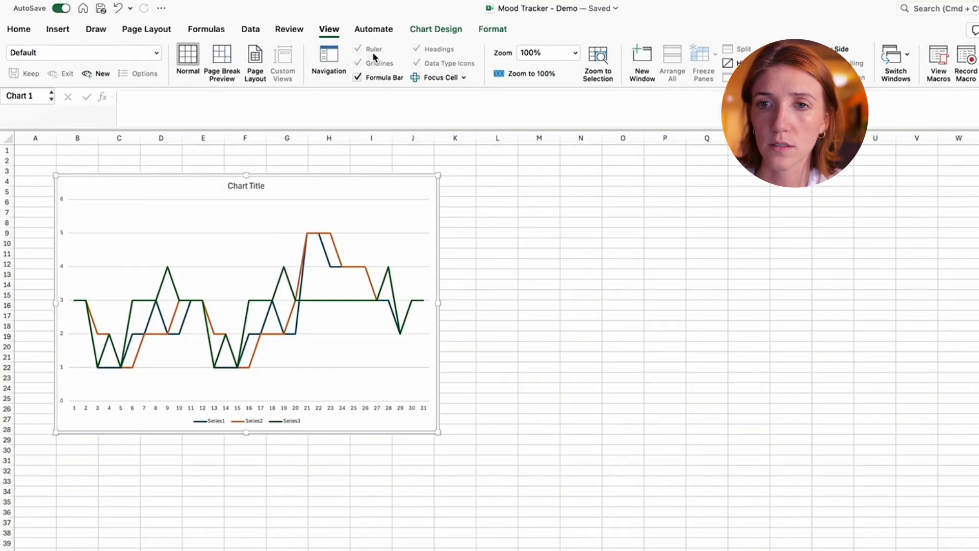
pyautogui.press('Escape')
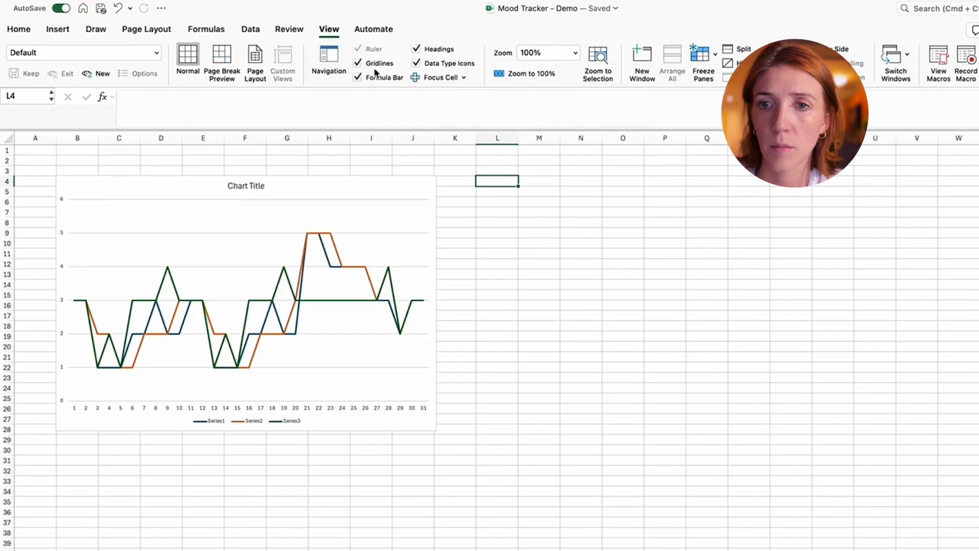
pyautogui.click(374, 67)
pyautogui.click(539, 254)
# - Shift the line chart slightly toward the upper-left corner of the Oct Trends sheet
pyautogui.click(158, 197)
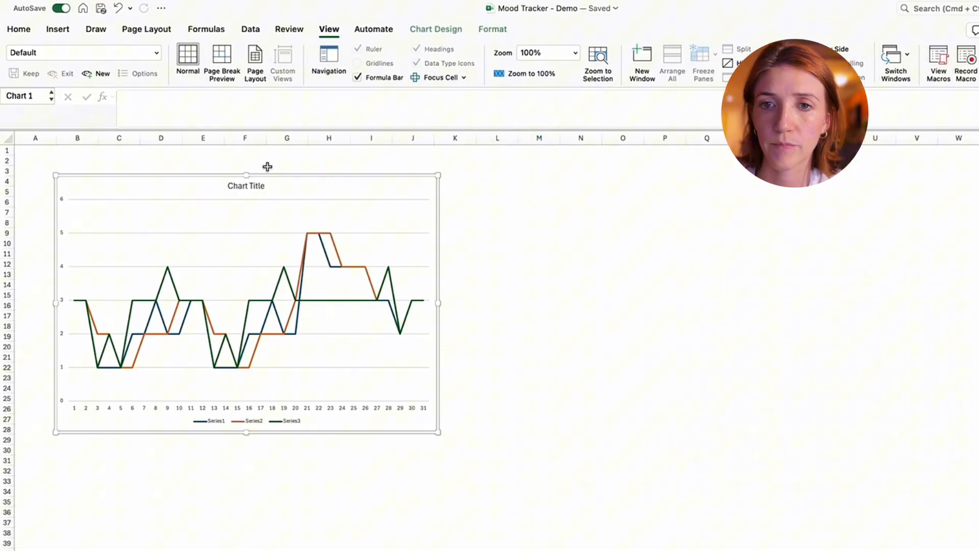
pyautogui.click(247, 187)
pyautogui.moveTo(336, 199); pyautogui.dragTo(328, 182)
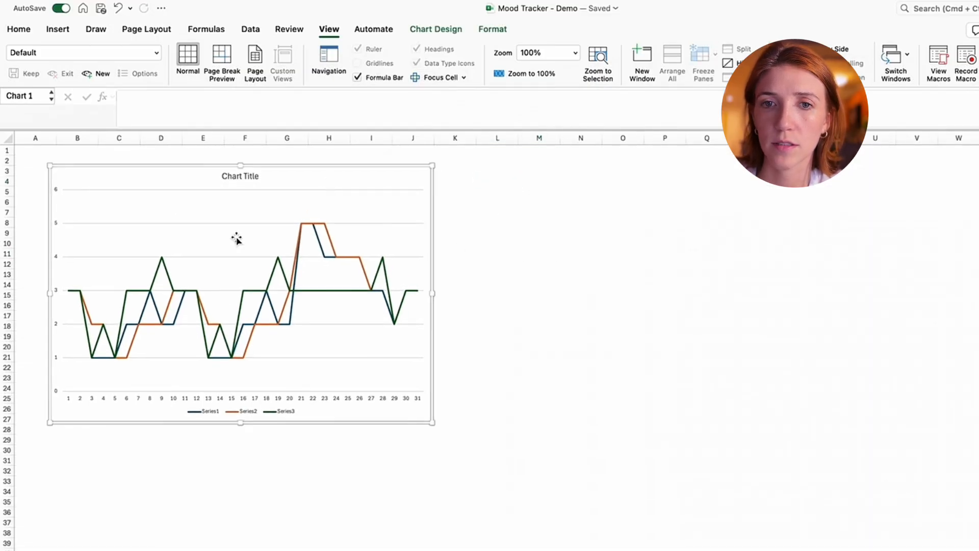
# - Set the line chart's vertical axis maximum to 5.0 and its major unit to 1.0
pyautogui.click(93, 202)
pyautogui.doubleClick(56, 193)
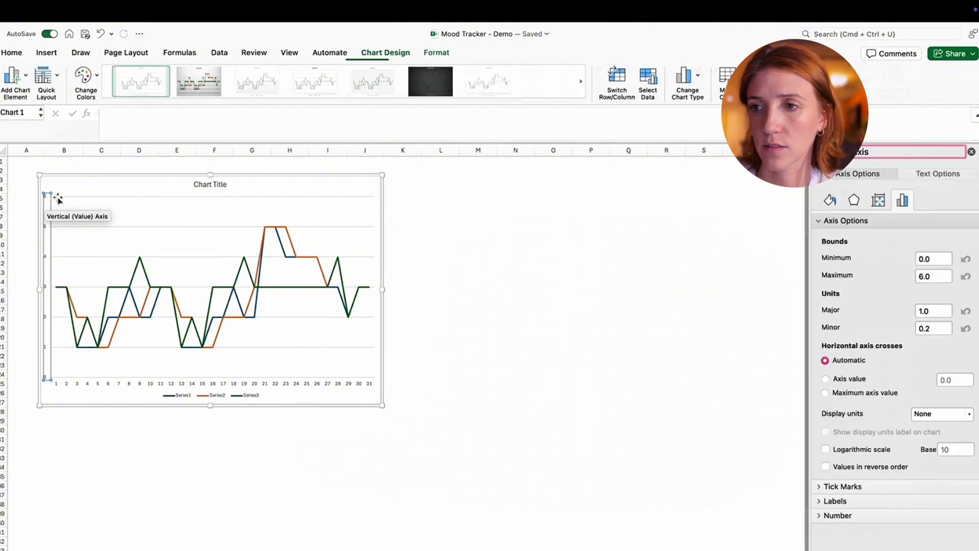
pyautogui.doubleClick(927, 273)
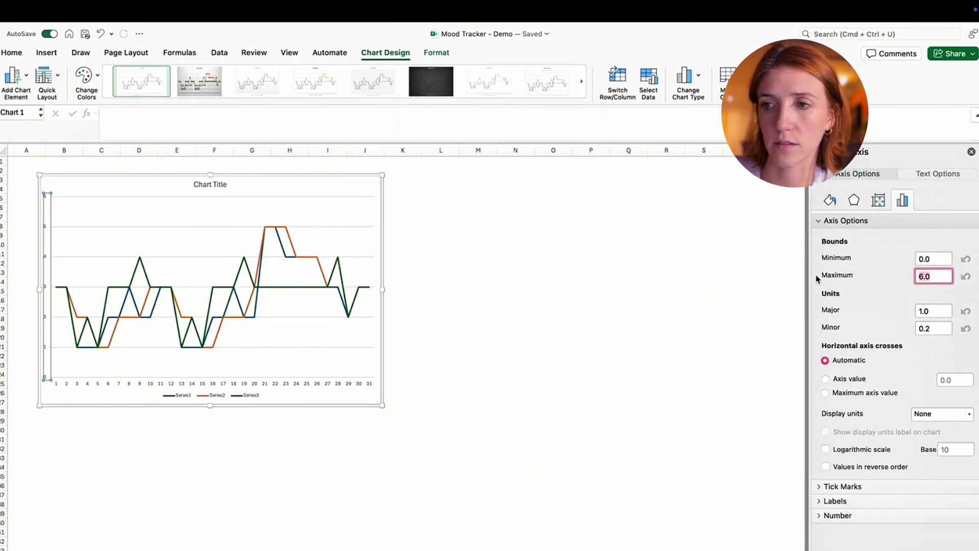
pyautogui.write('5.0')
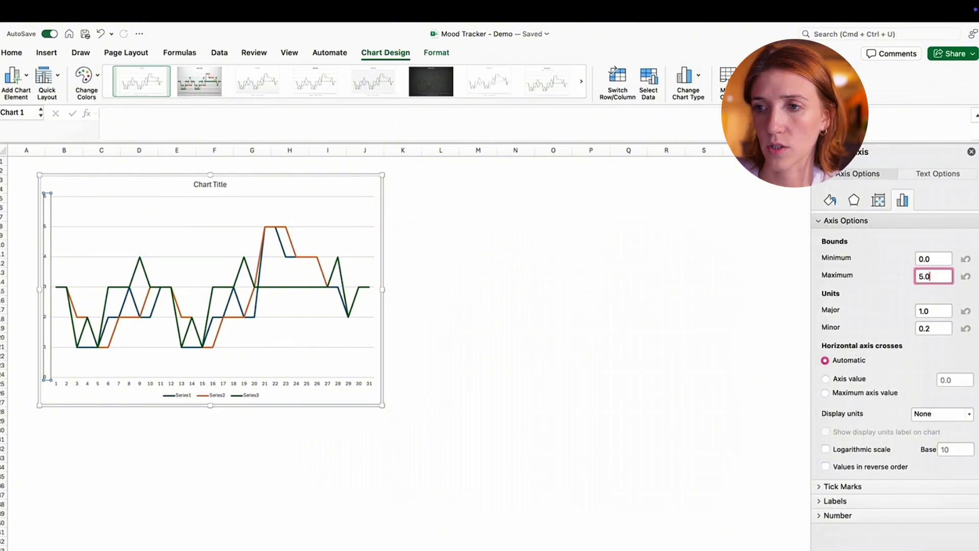
pyautogui.doubleClick(944, 308)
pyautogui.write('0.5')
pyautogui.press('Return')
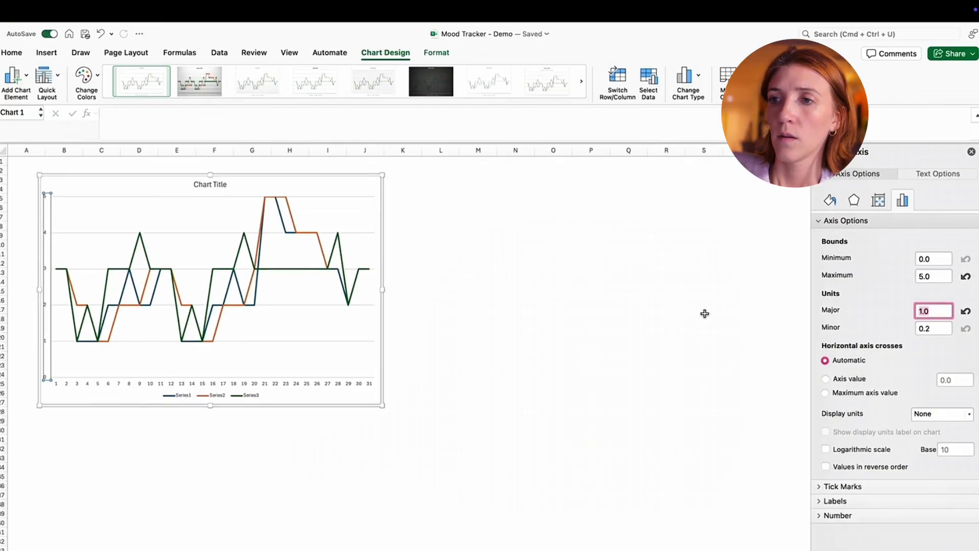
pyautogui.click(974, 151)
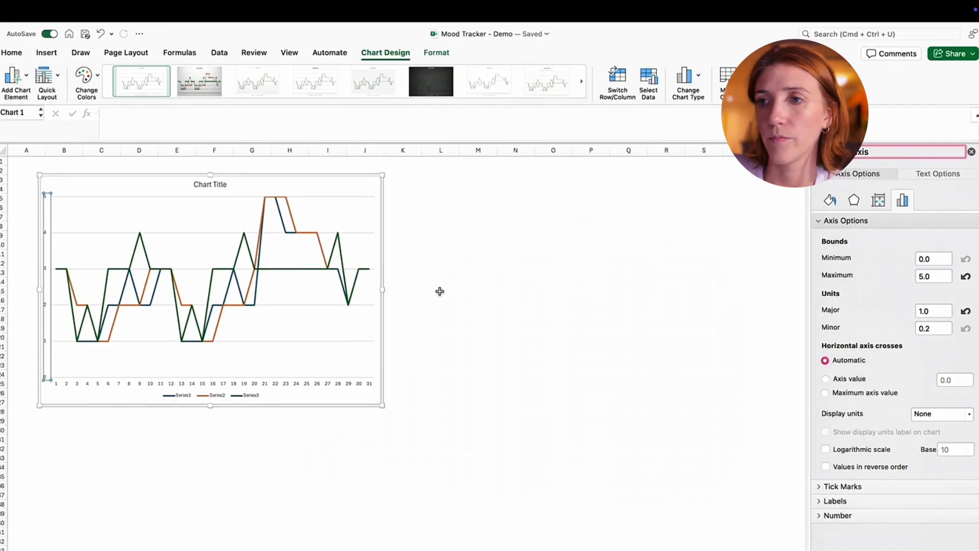
pyautogui.click(971, 152)
pyautogui.click(591, 299)
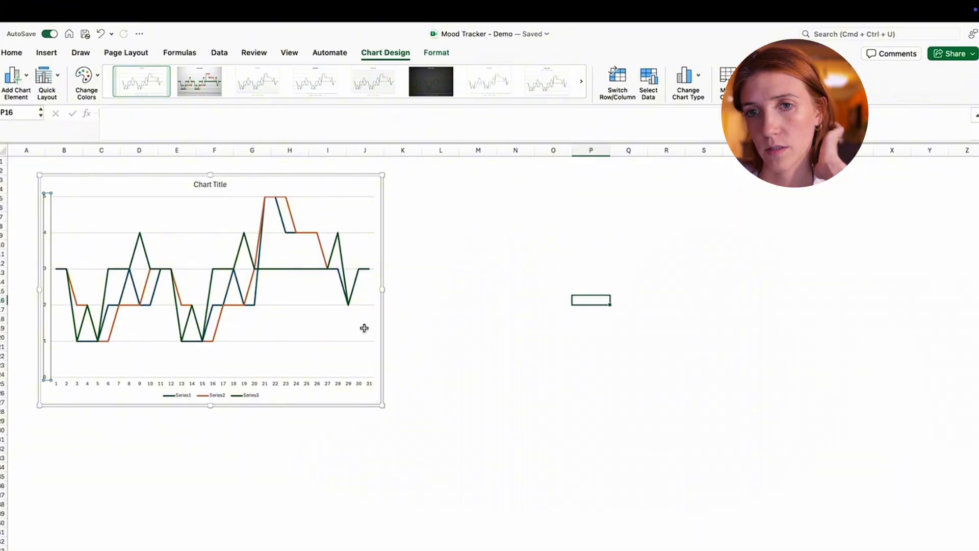
# - Delete the line chart with the generic series names from the Oct Trends sheet
pyautogui.click(325, 194)
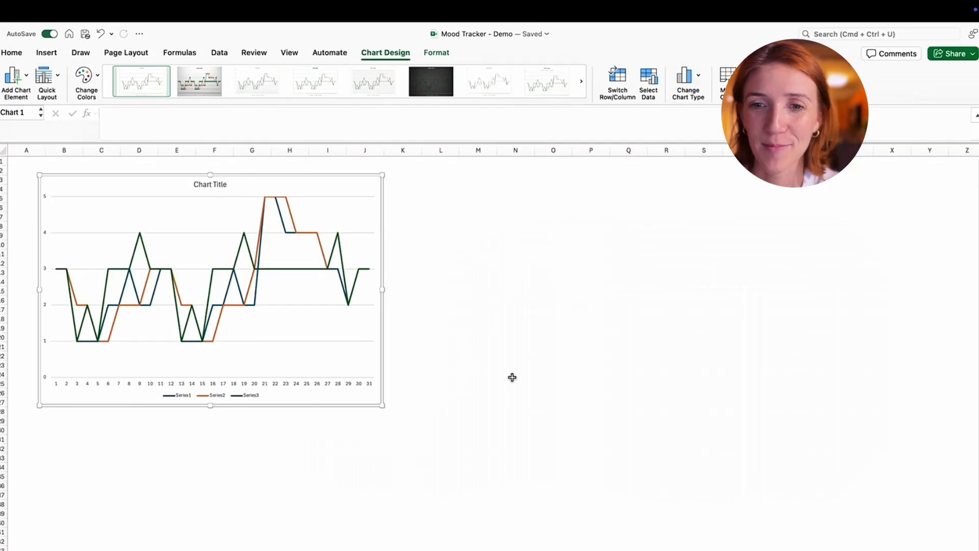
pyautogui.click(184, 397)
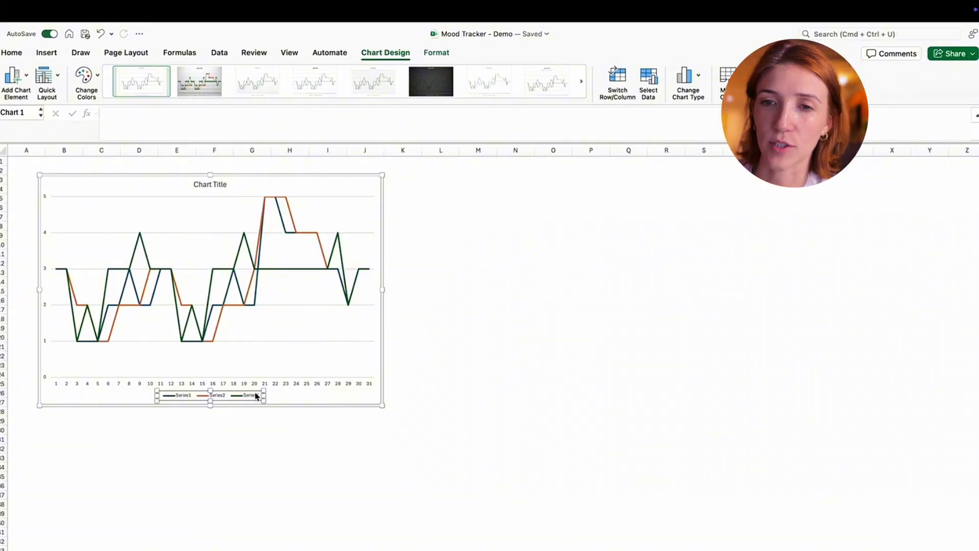
pyautogui.click(230, 183)
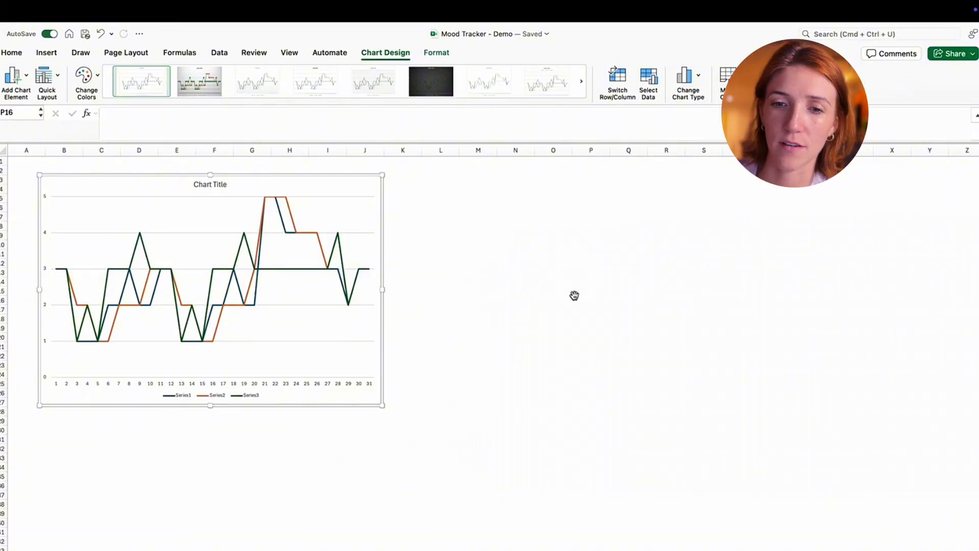
pyautogui.press('BackSpace')
pyautogui.click(439, 335)
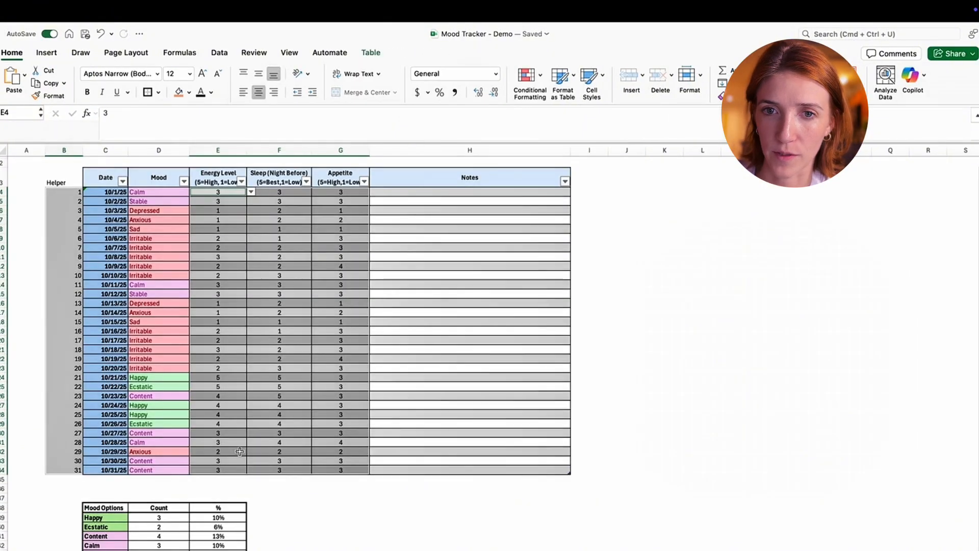
pyautogui.click(340, 498)
pyautogui.moveTo(62, 182); pyautogui.dragTo(64, 474)
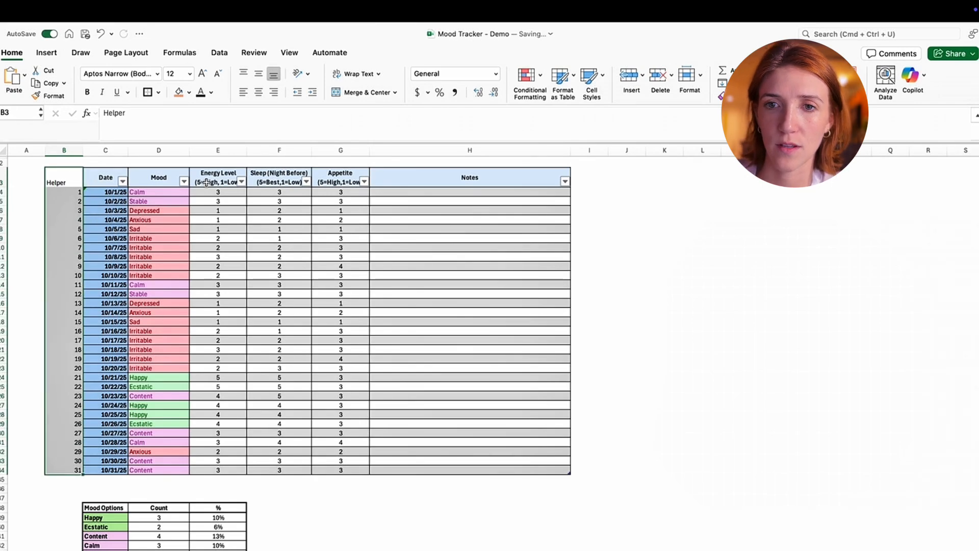
pyautogui.moveTo(217, 192); pyautogui.dragTo(329, 316)
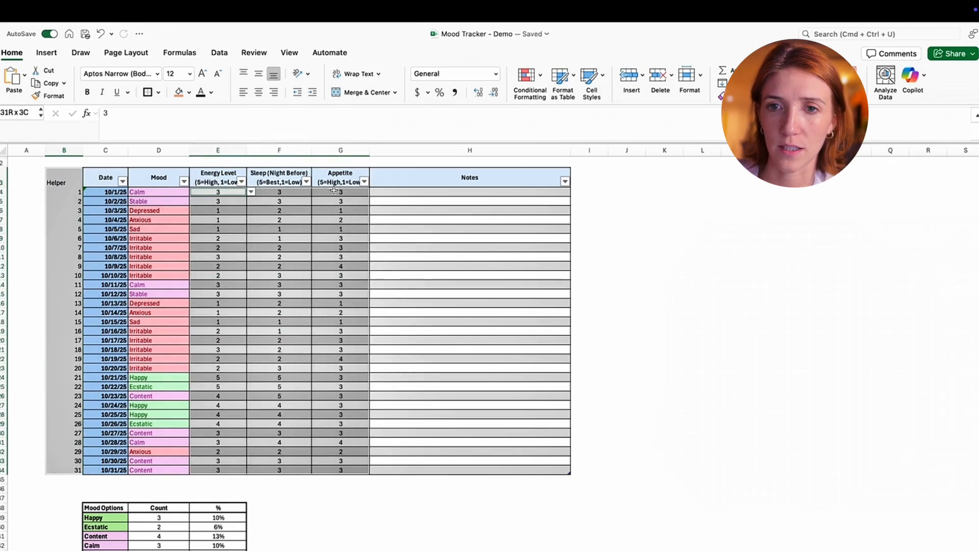
pyautogui.click(212, 173)
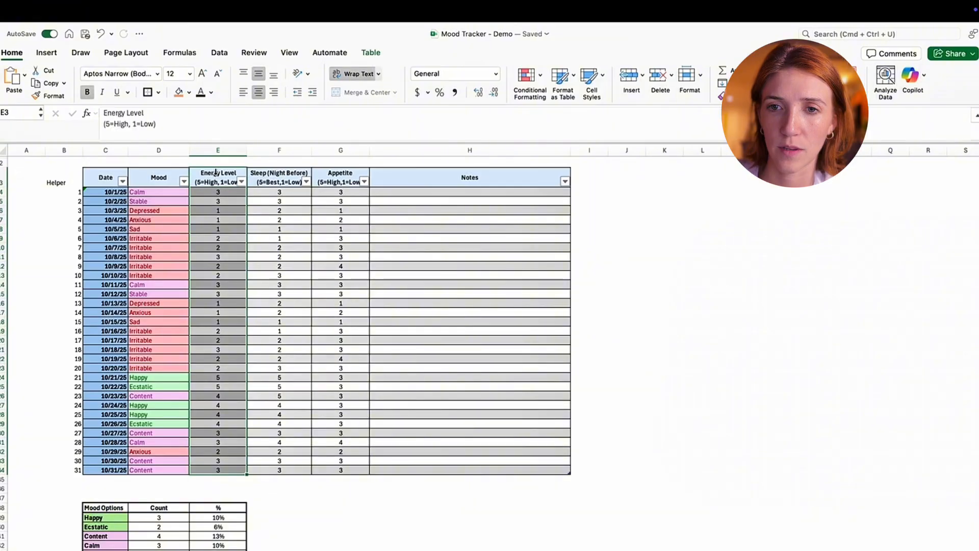
pyautogui.moveTo(212, 174); pyautogui.dragTo(340, 174)
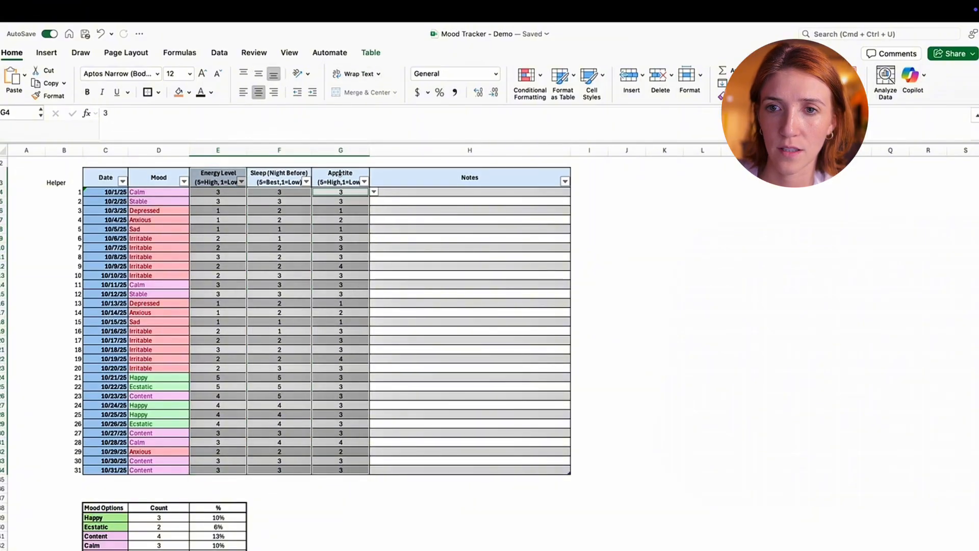
pyautogui.click(315, 173)
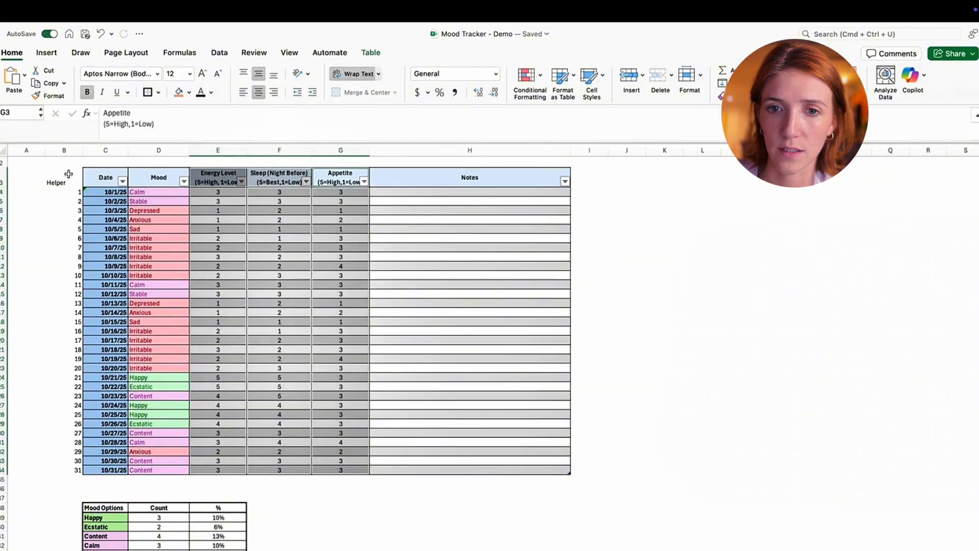
pyautogui.moveTo(68, 173); pyautogui.dragTo(60, 427)
pyautogui.moveTo(62, 470); pyautogui.dragTo(62, 470)
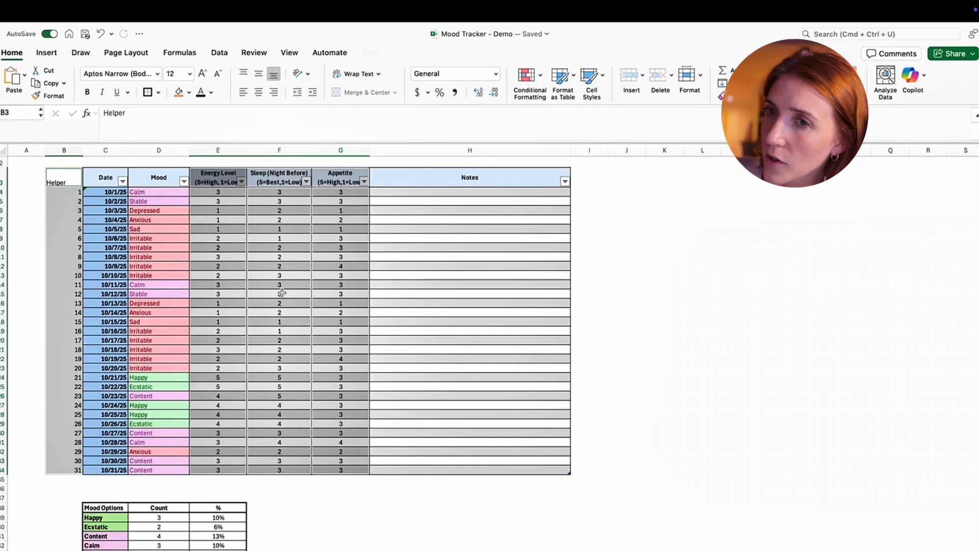
pyautogui.click(47, 53)
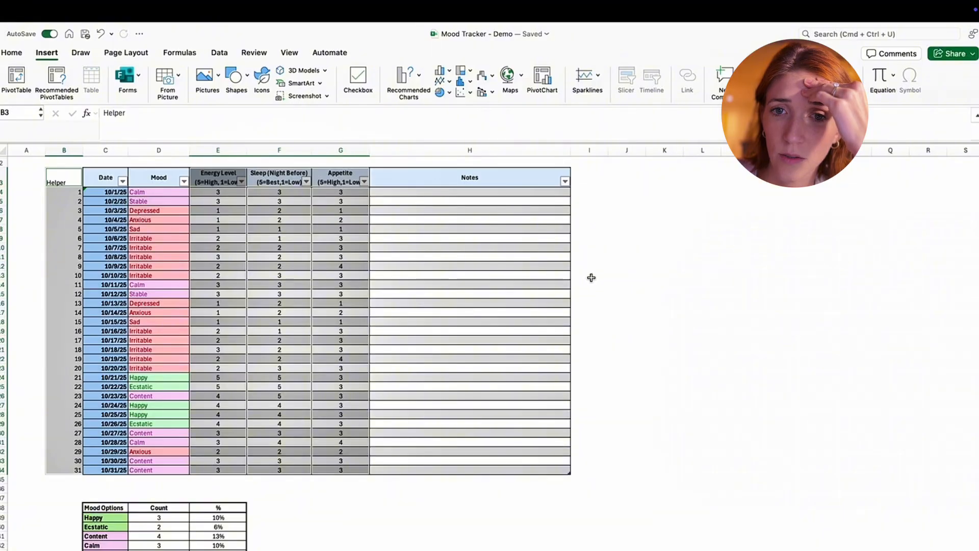
pyautogui.click(665, 265)
# - Insert the recommended line chart for October's Helper through Appetite columns, headers included, and cut the chart from the October 2025 sheet
pyautogui.moveTo(65, 184); pyautogui.dragTo(336, 470)
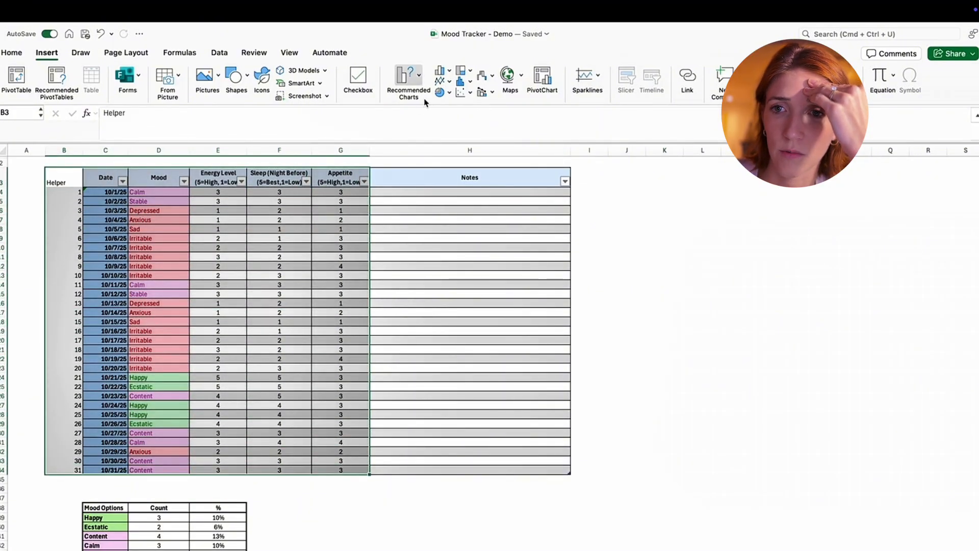
pyautogui.click(413, 75)
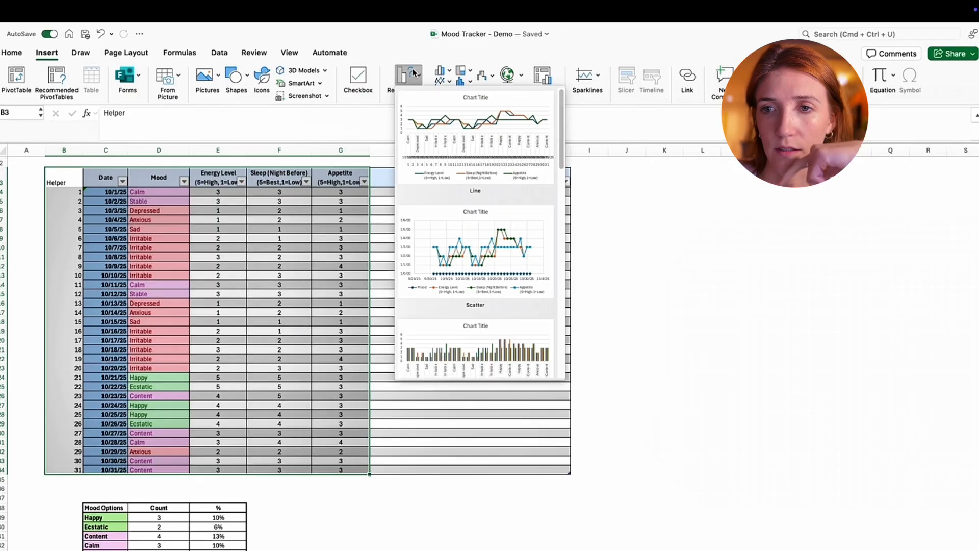
pyautogui.click(187, 221)
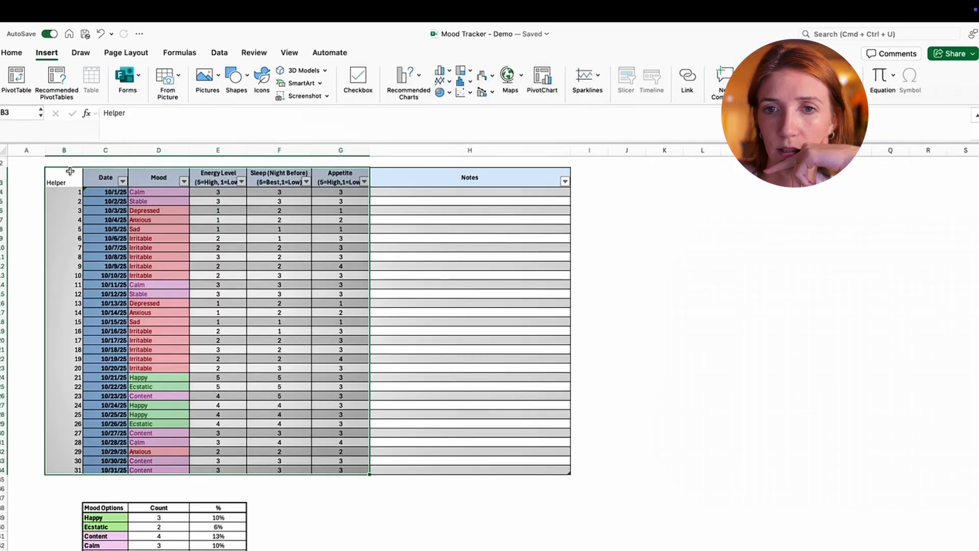
pyautogui.moveTo(70, 171); pyautogui.dragTo(49, 175)
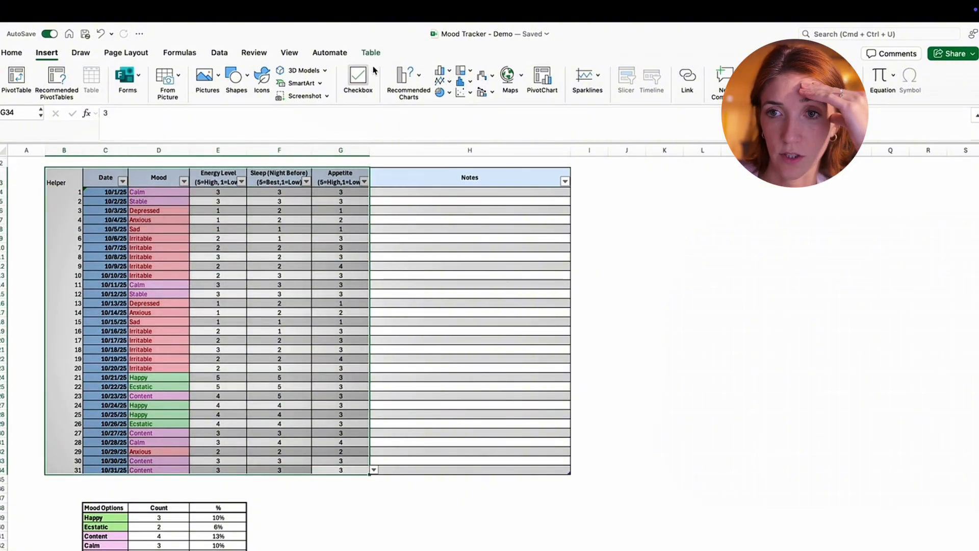
pyautogui.click(407, 76)
pyautogui.click(505, 139)
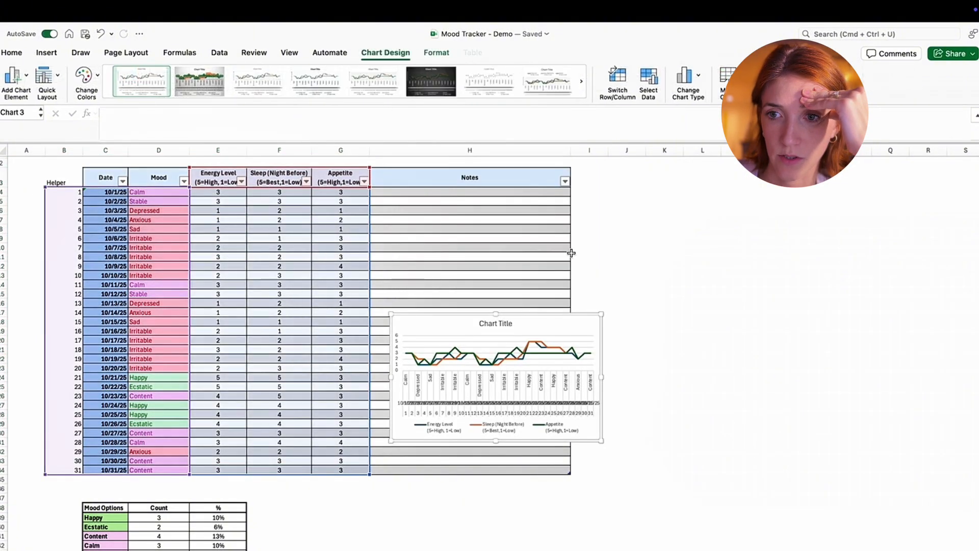
pyautogui.rightClick(535, 325)
pyautogui.click(594, 240)
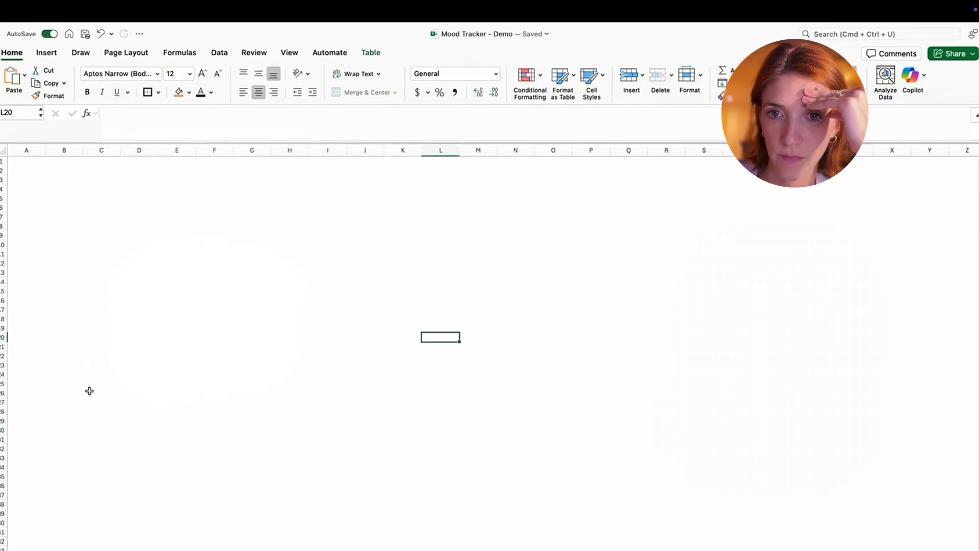
# - Paste the cut line chart into the Oct Trends sheet and enlarge it to reach about column O and row 37
pyautogui.rightClick(102, 210)
pyautogui.click(153, 246)
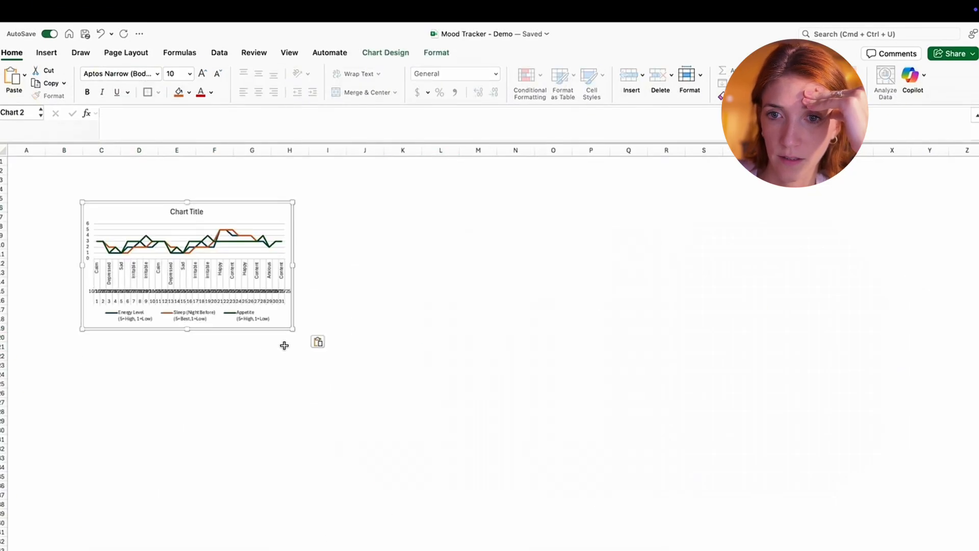
pyautogui.moveTo(286, 328); pyautogui.dragTo(558, 494)
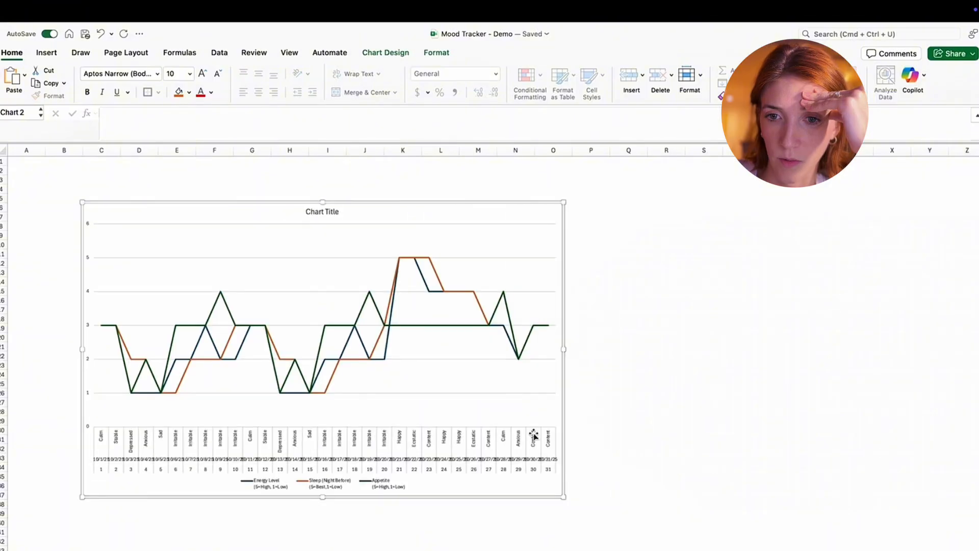
# - Set the line chart's horizontal category labels to the October 2025 Helper column, range $B$3:$B$34
pyautogui.doubleClick(245, 437)
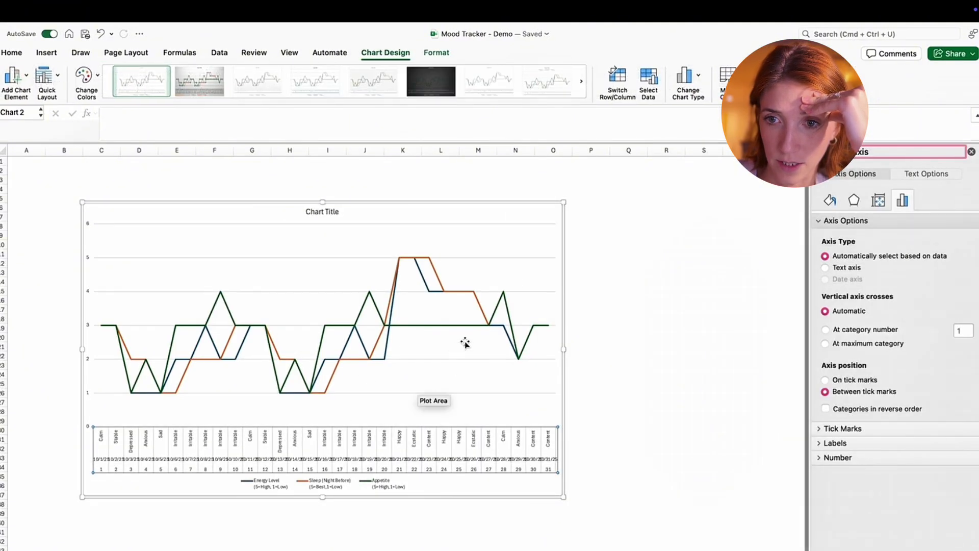
pyautogui.rightClick(464, 303)
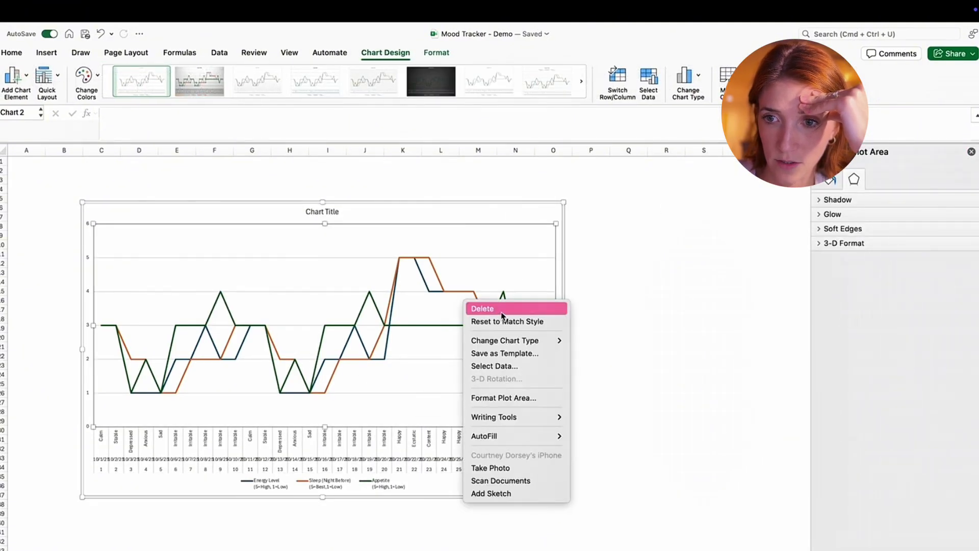
pyautogui.click(524, 365)
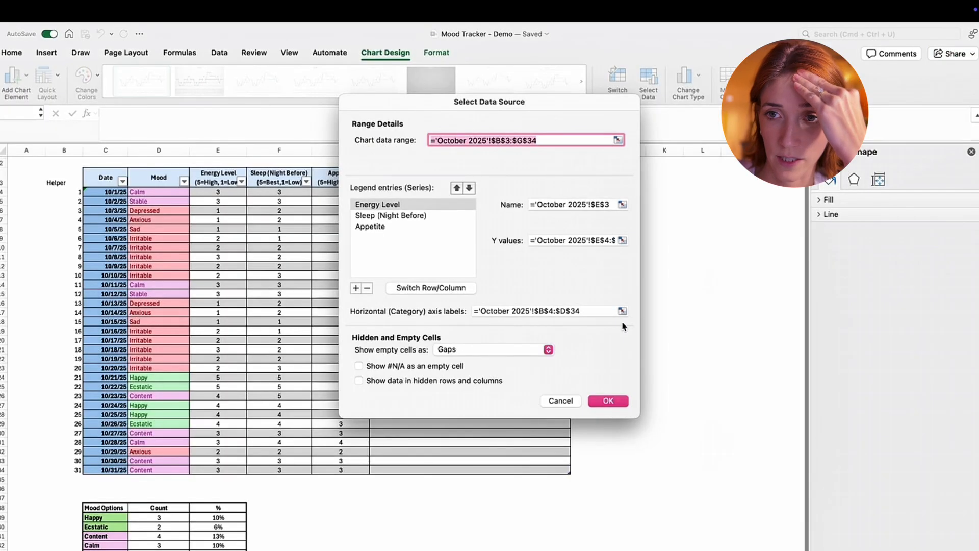
pyautogui.moveTo(427, 115); pyautogui.dragTo(466, 146)
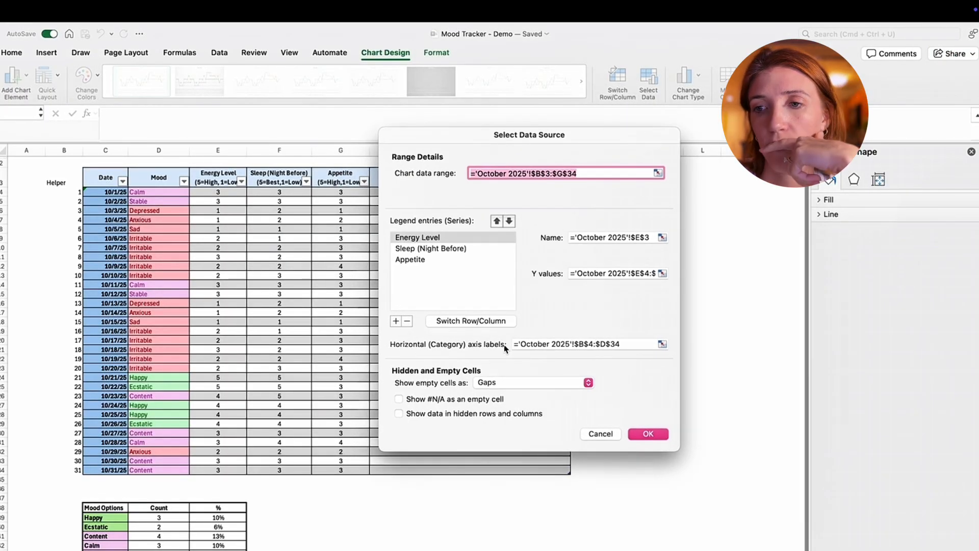
pyautogui.click(662, 344)
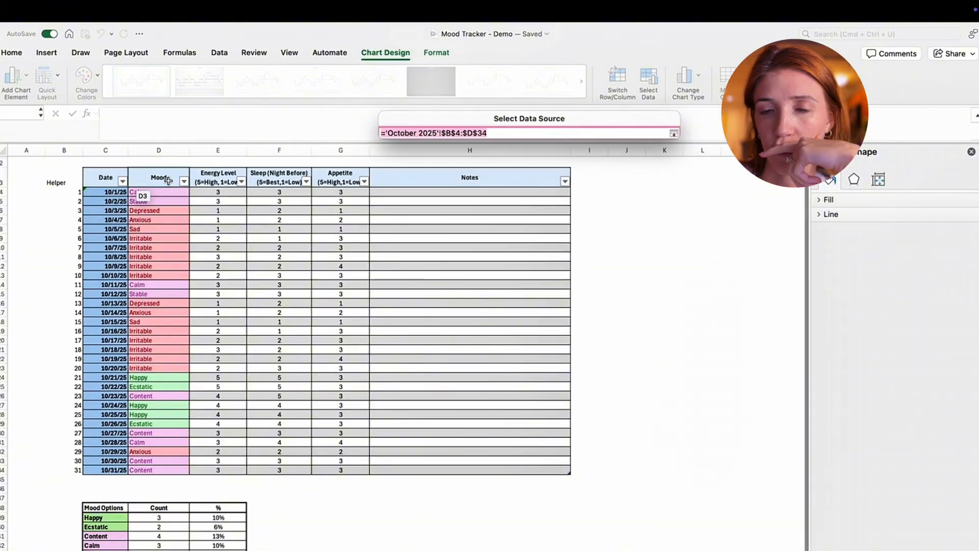
pyautogui.moveTo(67, 181); pyautogui.dragTo(66, 469)
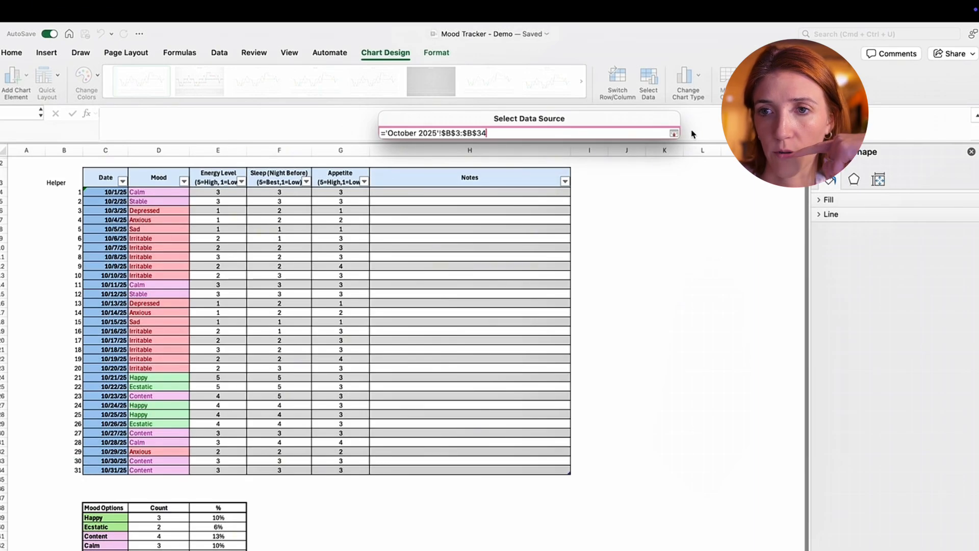
pyautogui.click(674, 133)
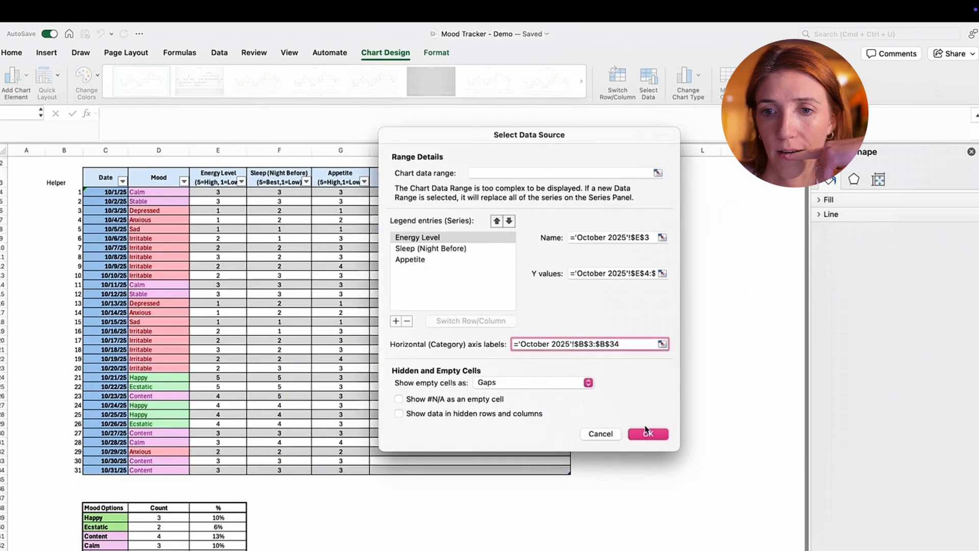
pyautogui.click(647, 433)
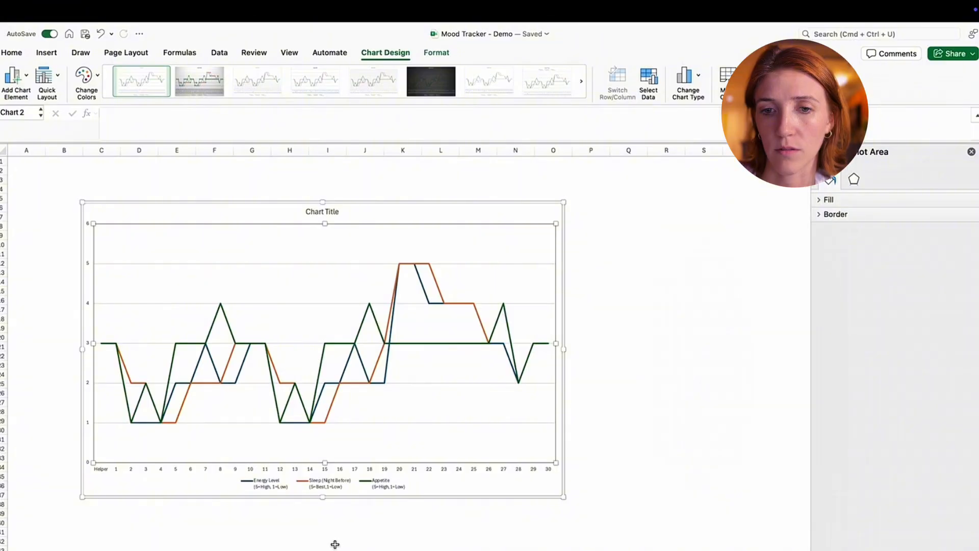
# - Correct the horizontal category label range to 'October 2025'!$B$4:$B$34 so the Helper header is excluded
pyautogui.click(141, 469)
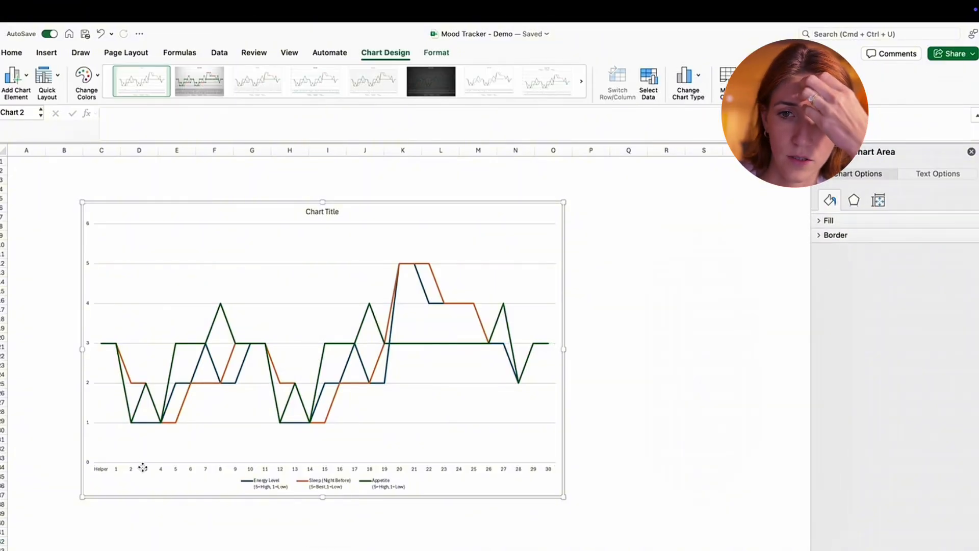
pyautogui.rightClick(142, 468)
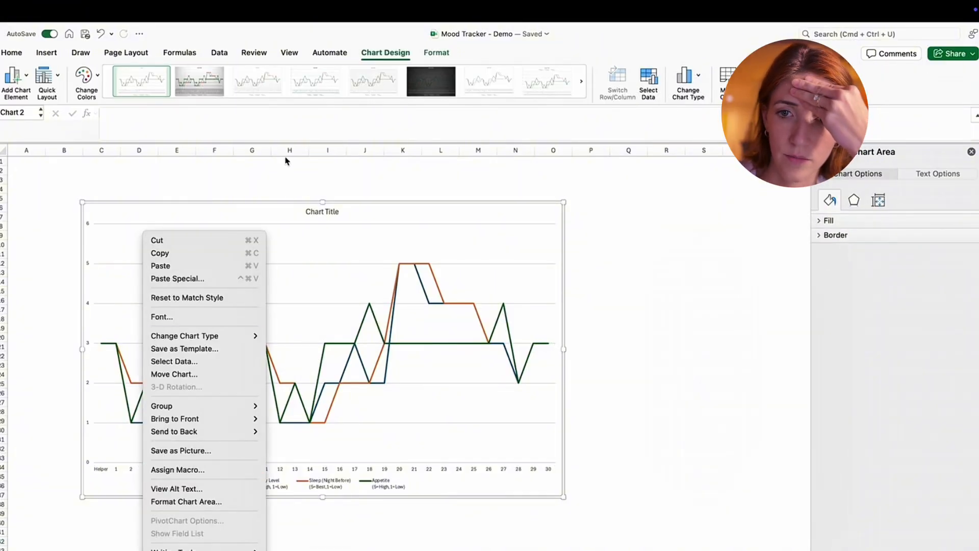
pyautogui.click(204, 360)
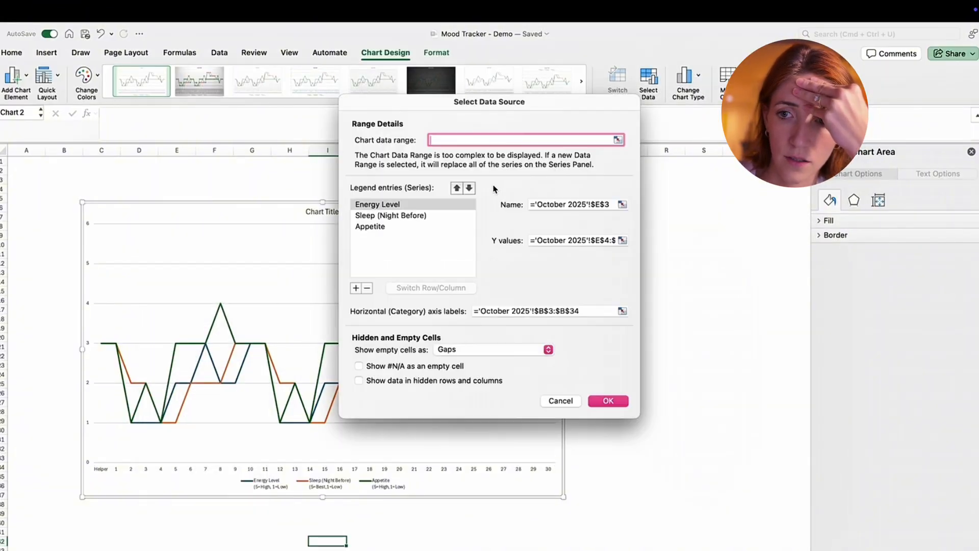
pyautogui.click(622, 311)
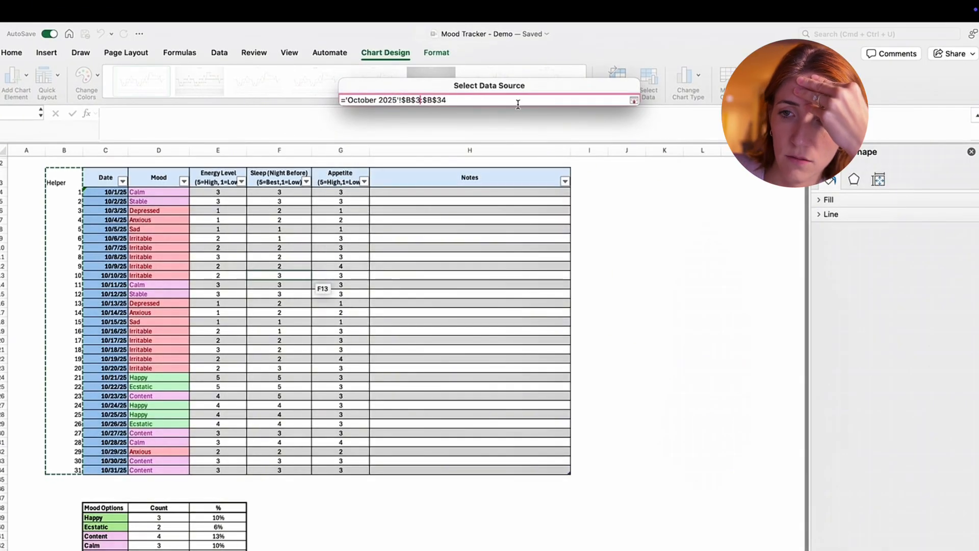
pyautogui.press('BackSpace')
pyautogui.press('BackSpace')
pyautogui.write('4:')
pyautogui.press('Return')
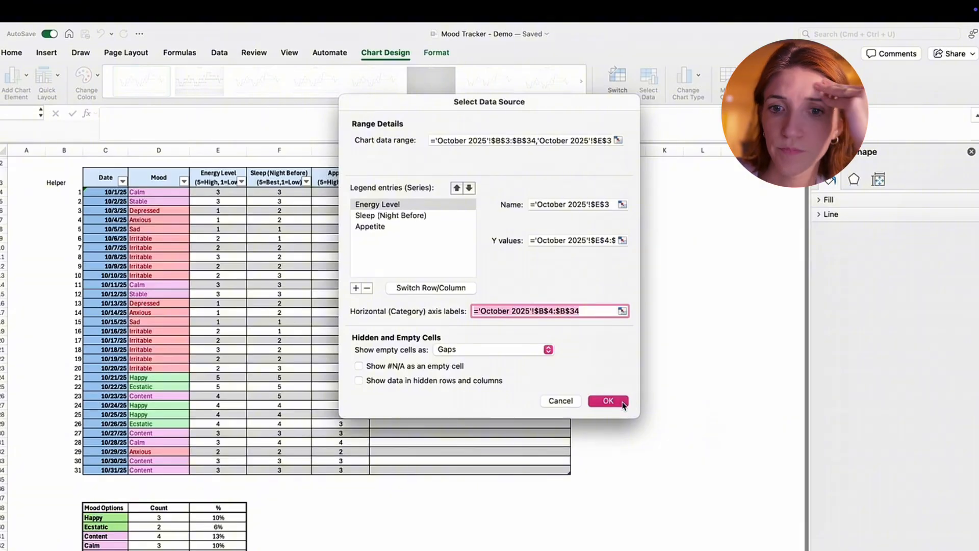
pyautogui.click(619, 400)
pyautogui.click(645, 350)
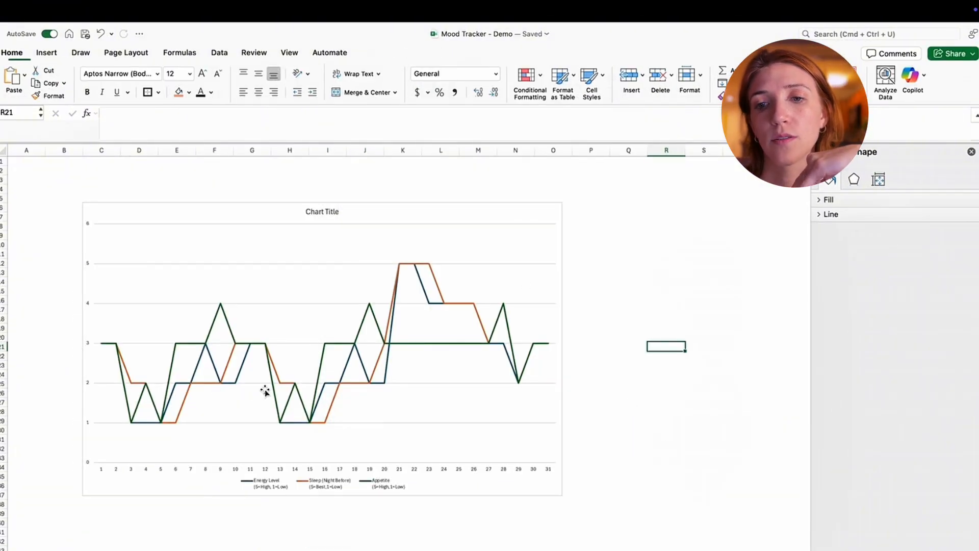
# - Shrink the plot area inward from the chart's edges and widen the legend beneath it to space out its entries
pyautogui.click(234, 227)
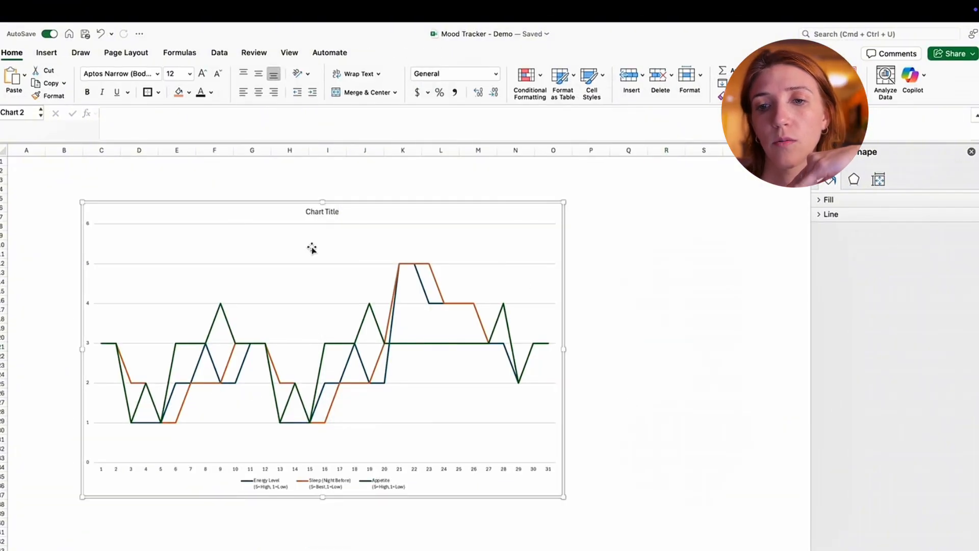
pyautogui.click(266, 487)
pyautogui.click(116, 233)
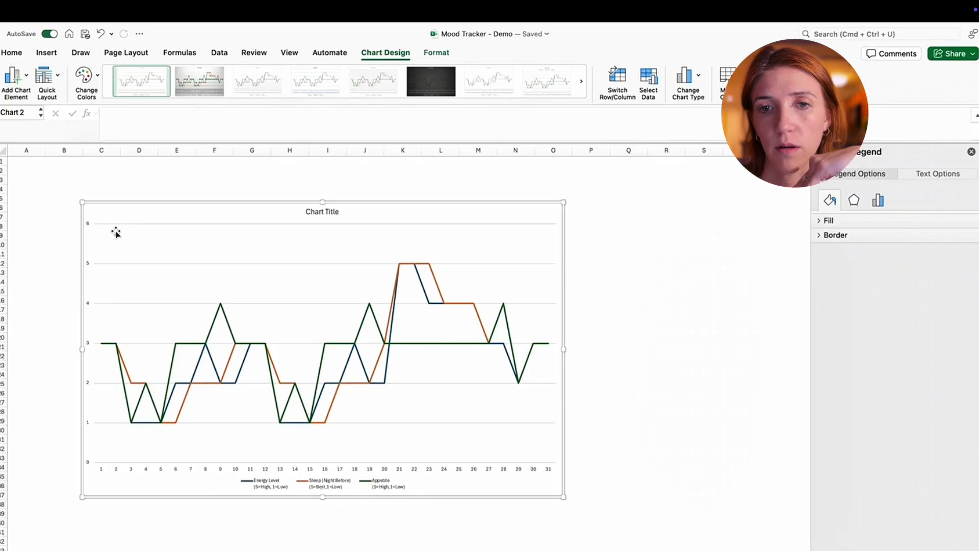
pyautogui.moveTo(94, 224); pyautogui.dragTo(143, 252)
pyautogui.moveTo(222, 277); pyautogui.dragTo(193, 260)
pyautogui.click(234, 478)
pyautogui.moveTo(228, 473); pyautogui.dragTo(172, 462)
pyautogui.moveTo(414, 476); pyautogui.dragTo(458, 477)
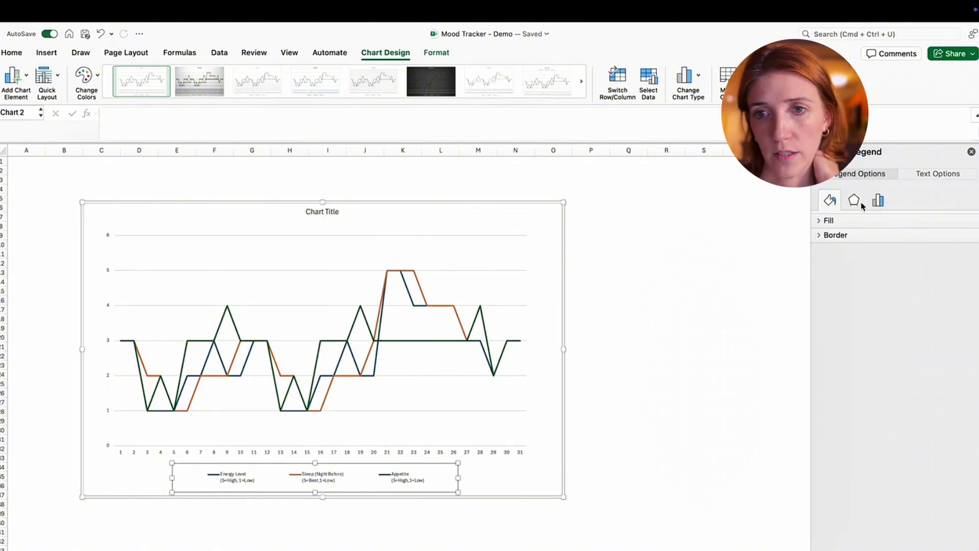
pyautogui.click(740, 300)
# - Set the new line chart's vertical axis maximum bound to 5.0 and its major unit to 1.0
pyautogui.click(353, 222)
pyautogui.click(131, 242)
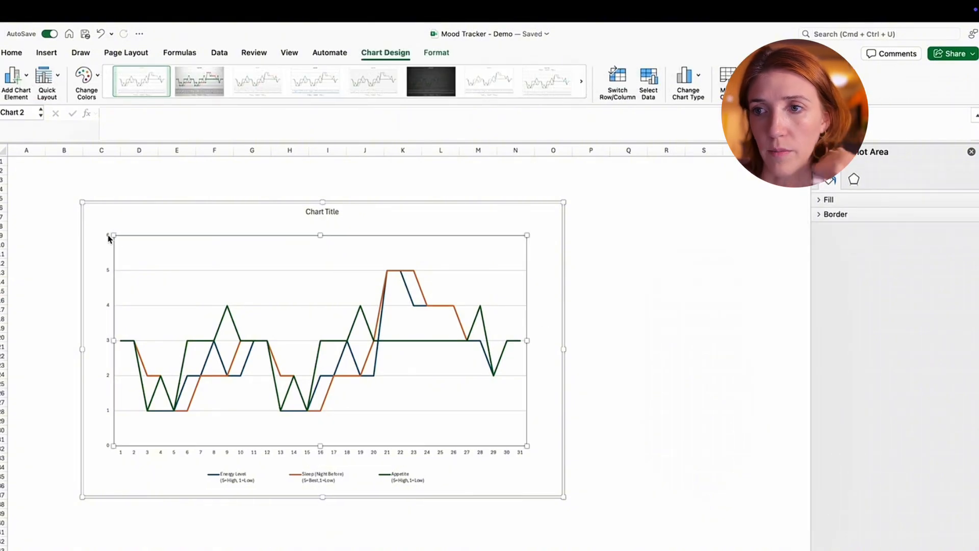
pyautogui.click(109, 238)
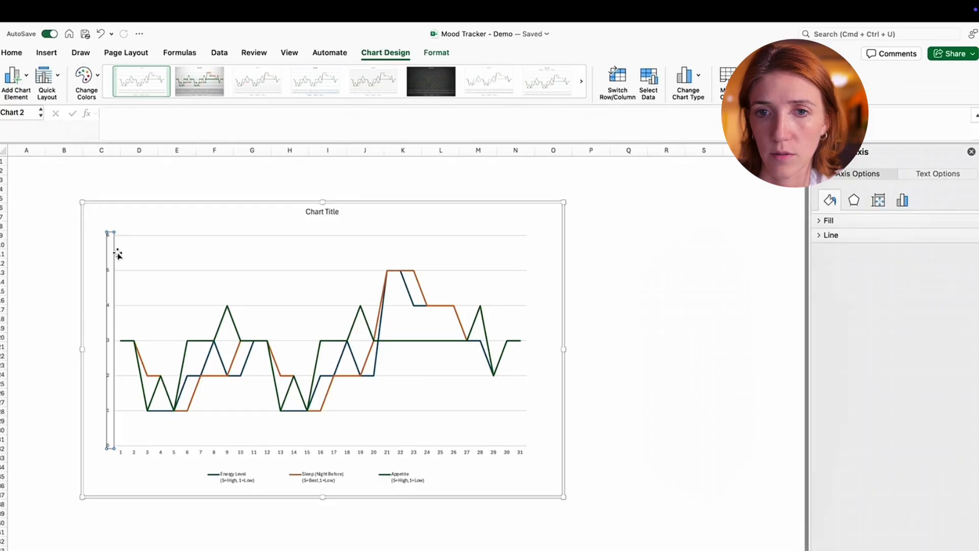
pyautogui.click(110, 256)
pyautogui.click(108, 273)
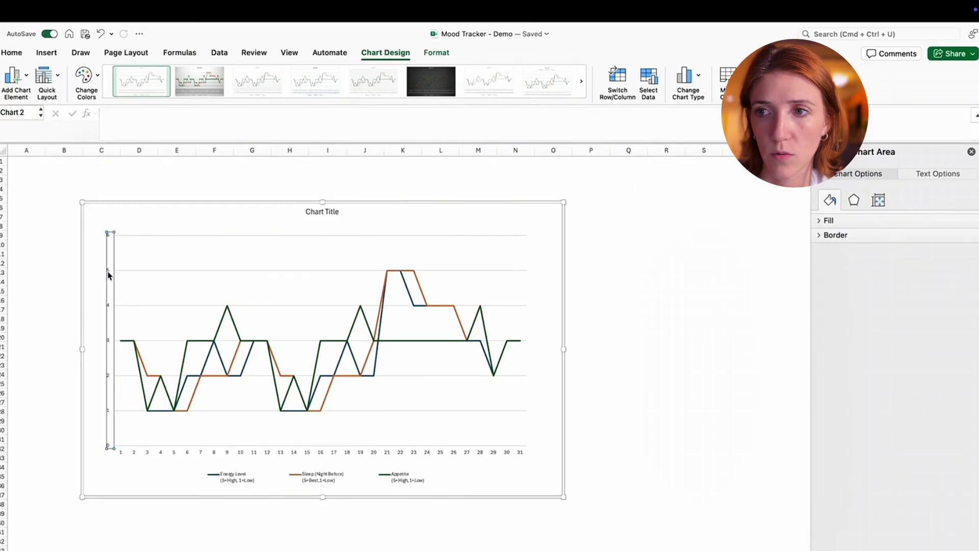
pyautogui.click(902, 202)
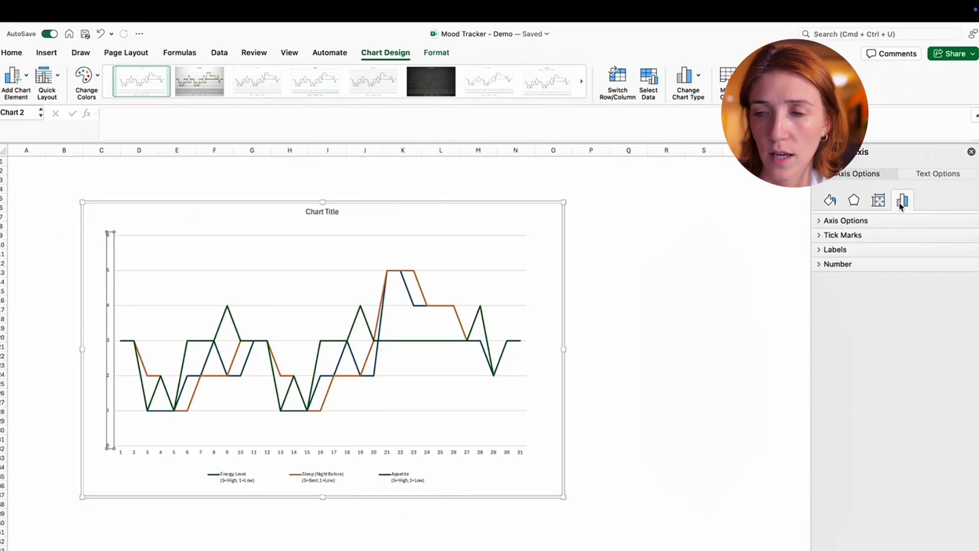
pyautogui.click(833, 221)
pyautogui.click(936, 277)
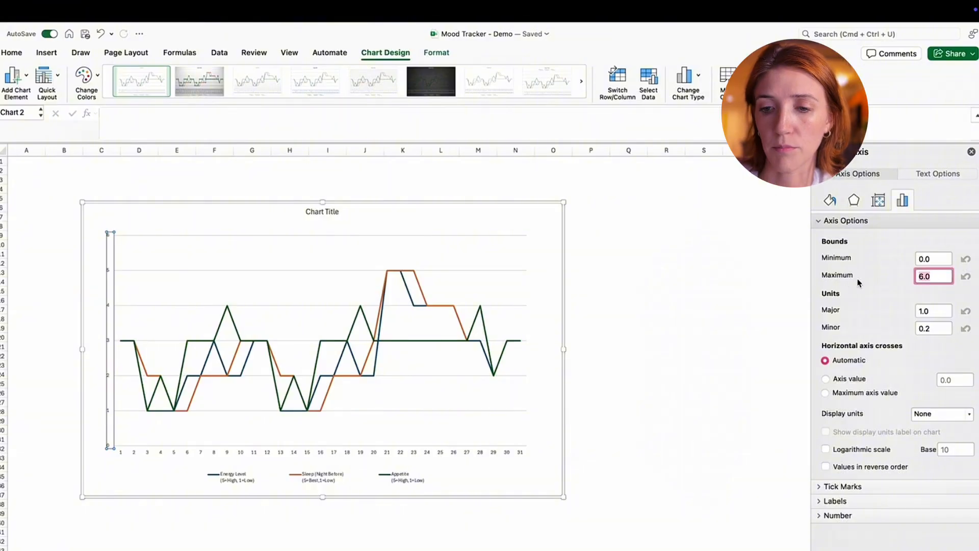
pyautogui.write('5.0')
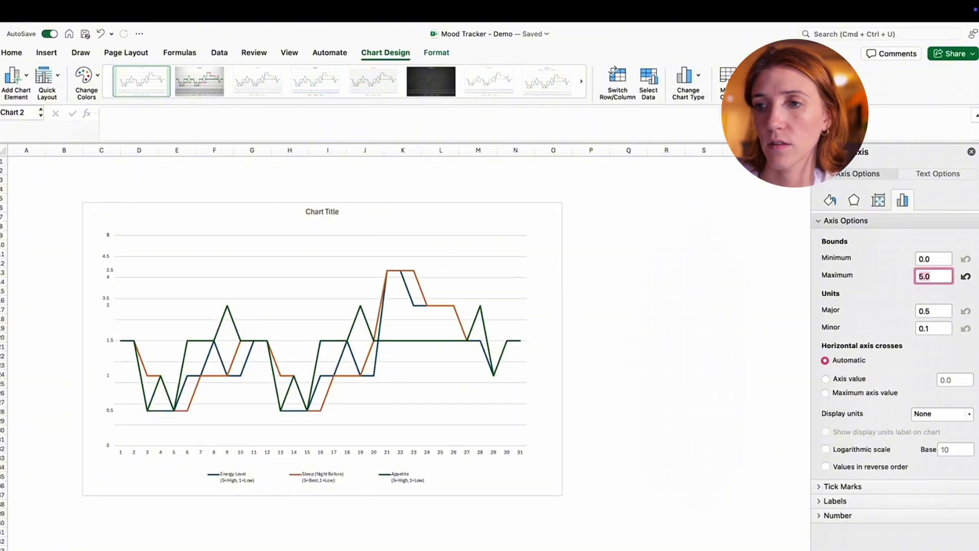
pyautogui.press('Tab')
pyautogui.write('1')
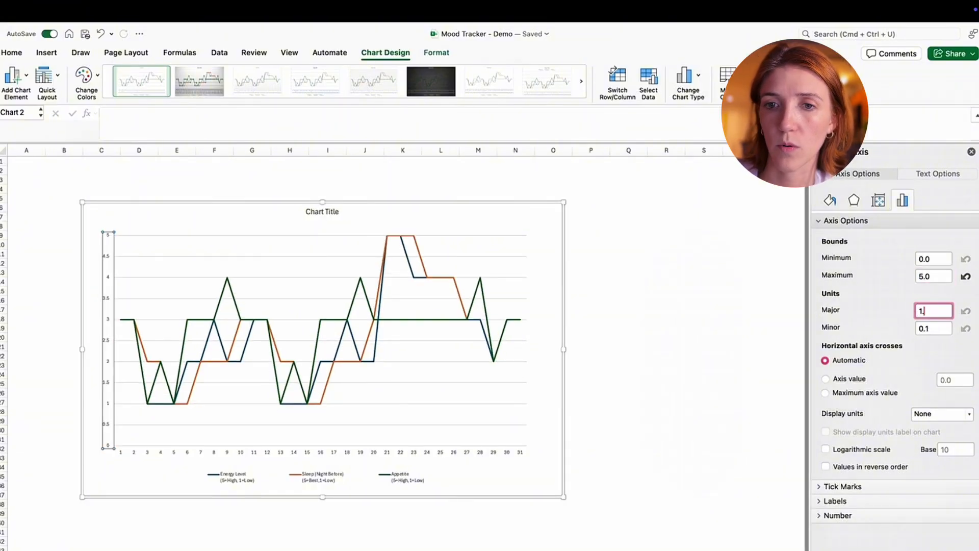
pyautogui.write('.0')
pyautogui.press('Return')
pyautogui.click(585, 321)
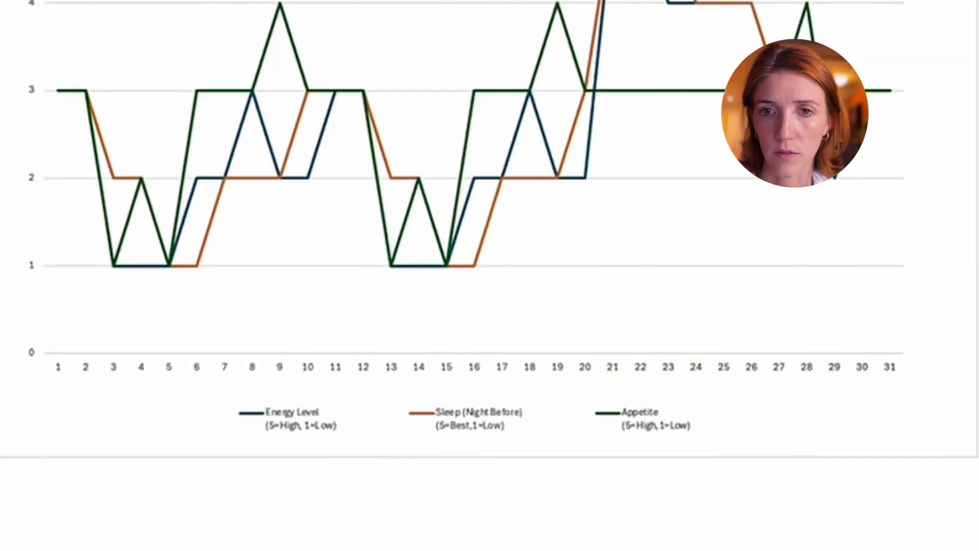
# - Move the line chart slightly toward column A and shrink it to end at about column M and row 32
pyautogui.hscroll(2, 489, 230)
pyautogui.scroll(-1, 490, 230)
pyautogui.hscroll(-1, 489, 229)
pyautogui.click(597, 123)
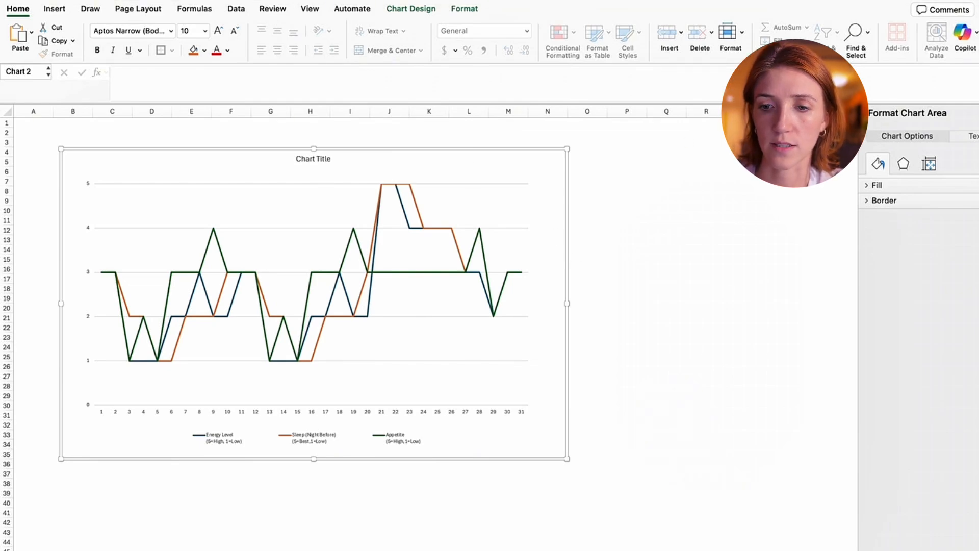
pyautogui.click(603, 156)
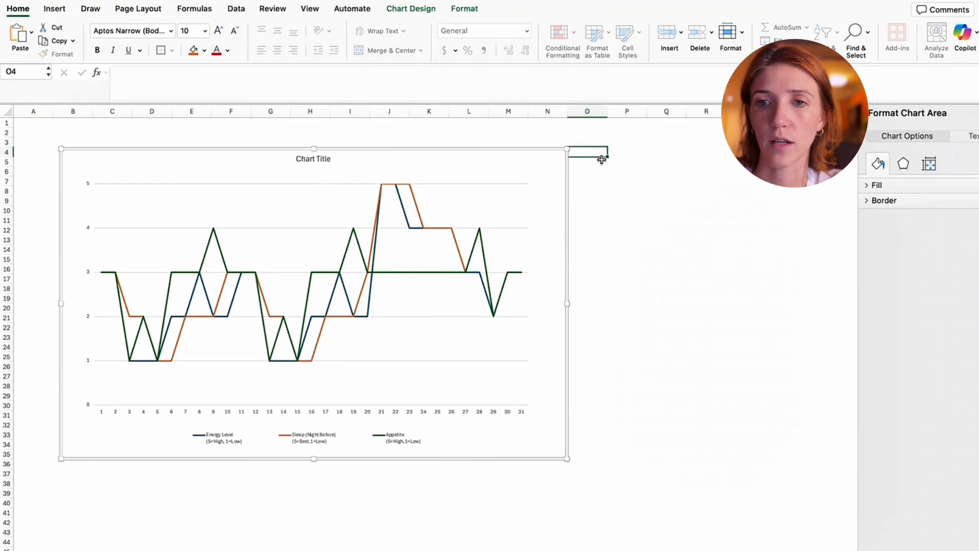
pyautogui.click(364, 182)
pyautogui.moveTo(366, 181); pyautogui.dragTo(351, 183)
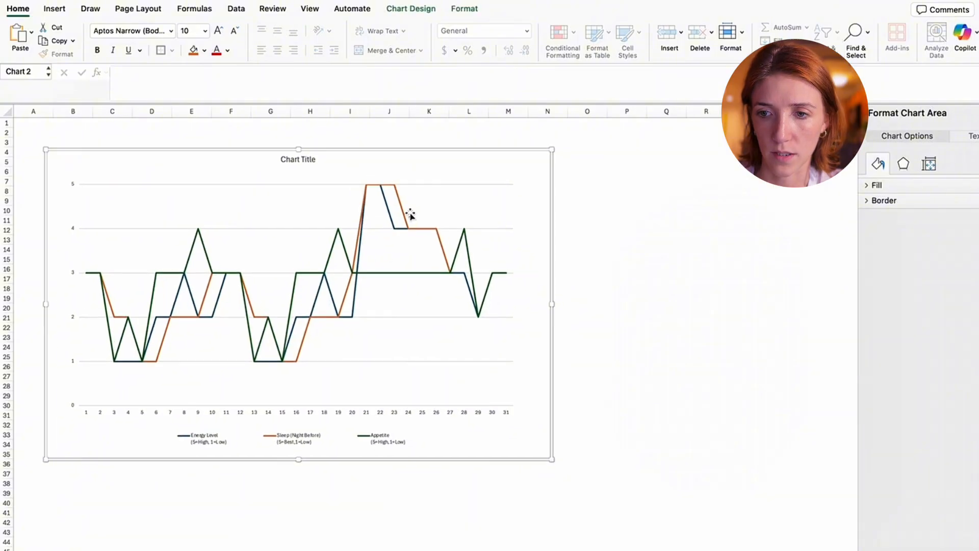
pyautogui.moveTo(550, 458); pyautogui.dragTo(494, 432)
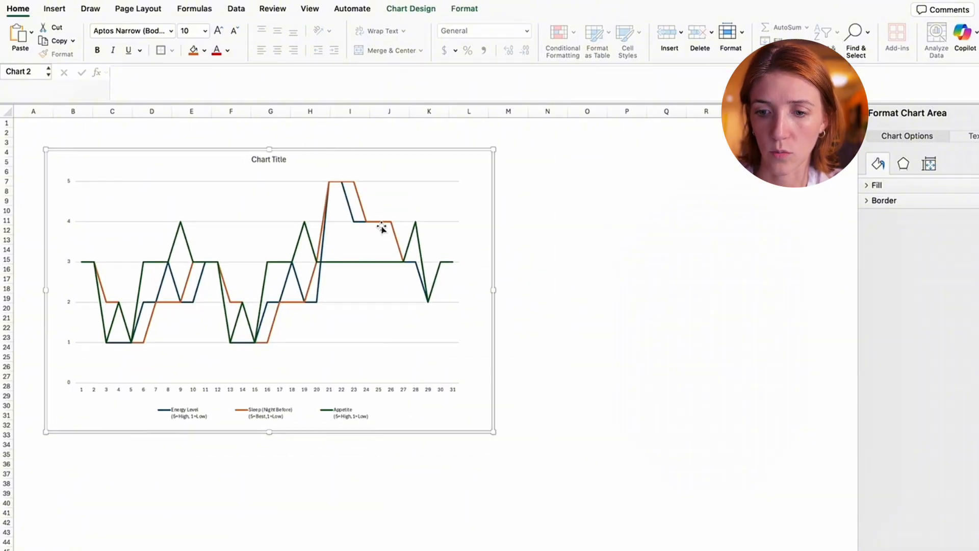
# - Duplicate the line chart twice, placing one copy beside the original from column M and one below it from row 35
pyautogui.click(521, 166)
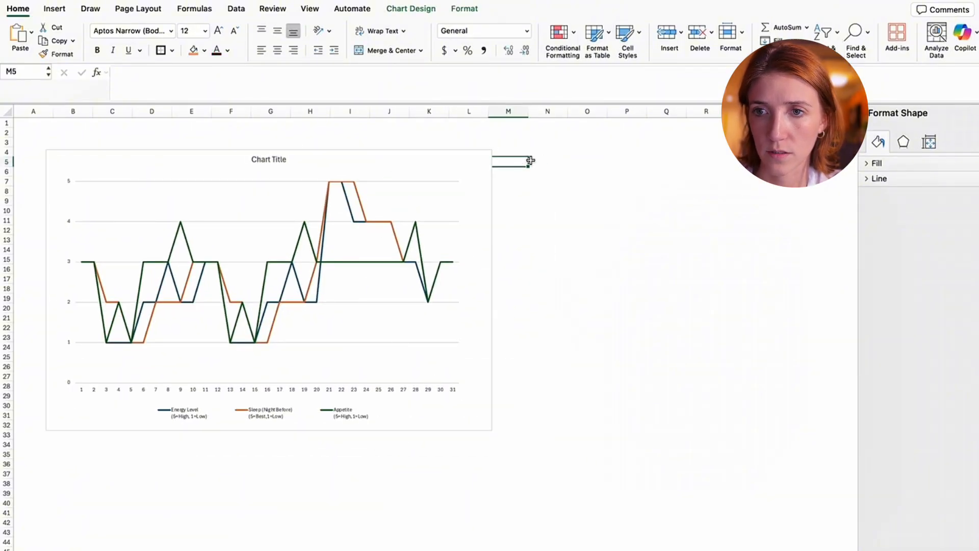
pyautogui.press('super+v')
pyautogui.moveTo(546, 159); pyautogui.dragTo(568, 159)
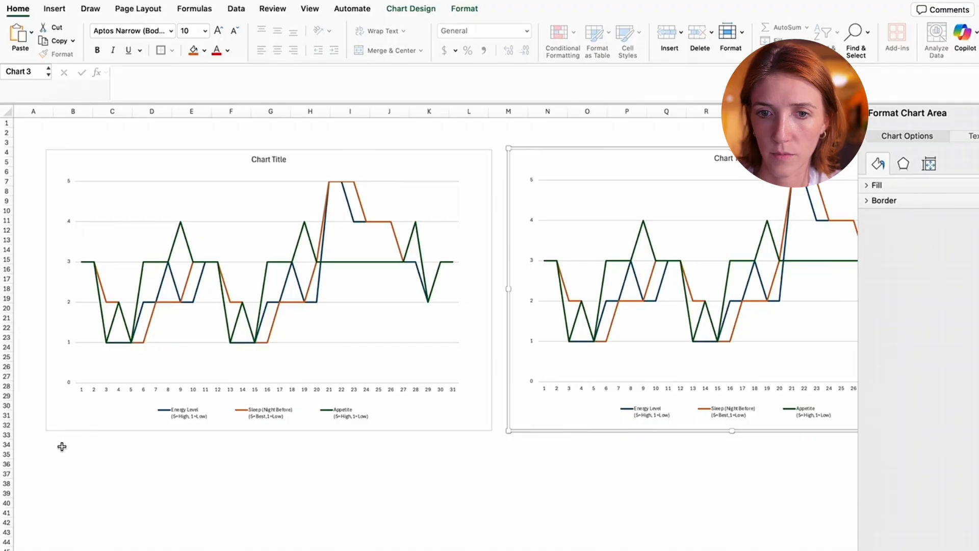
pyautogui.click(82, 455)
pyautogui.press('super+v')
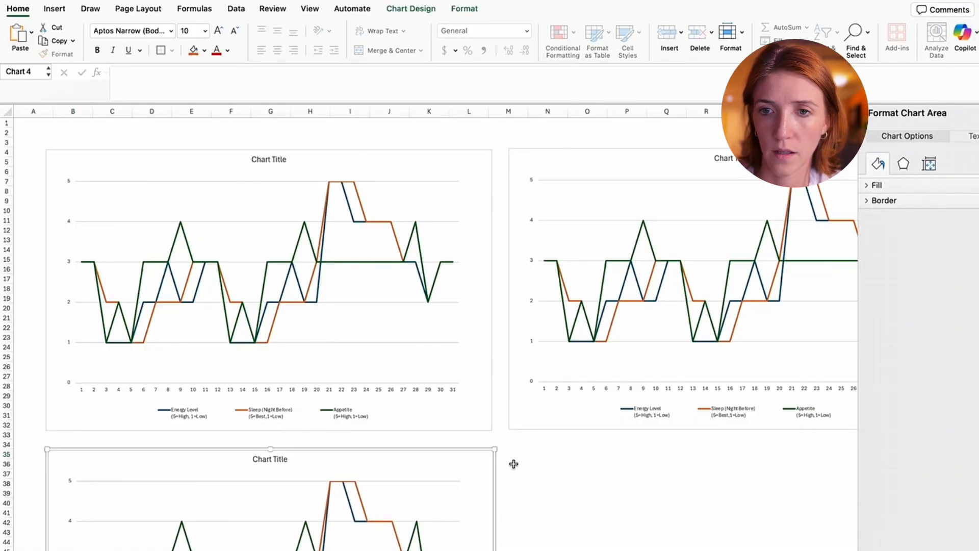
pyautogui.click(530, 465)
# - Delete the Appetite and Energy Level series from the first line chart, keeping only Sleep (Night Before)
pyautogui.click(284, 256)
pyautogui.click(293, 261)
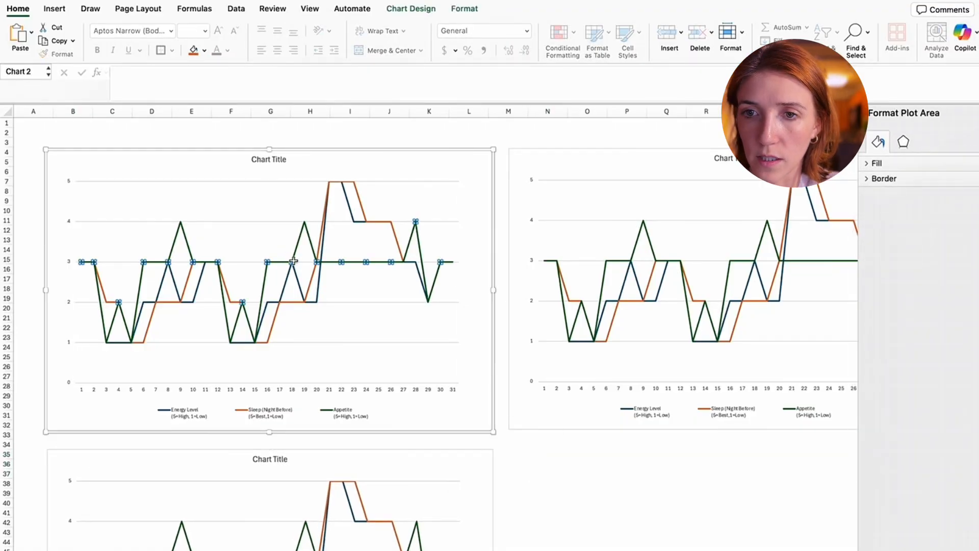
pyautogui.press('Delete')
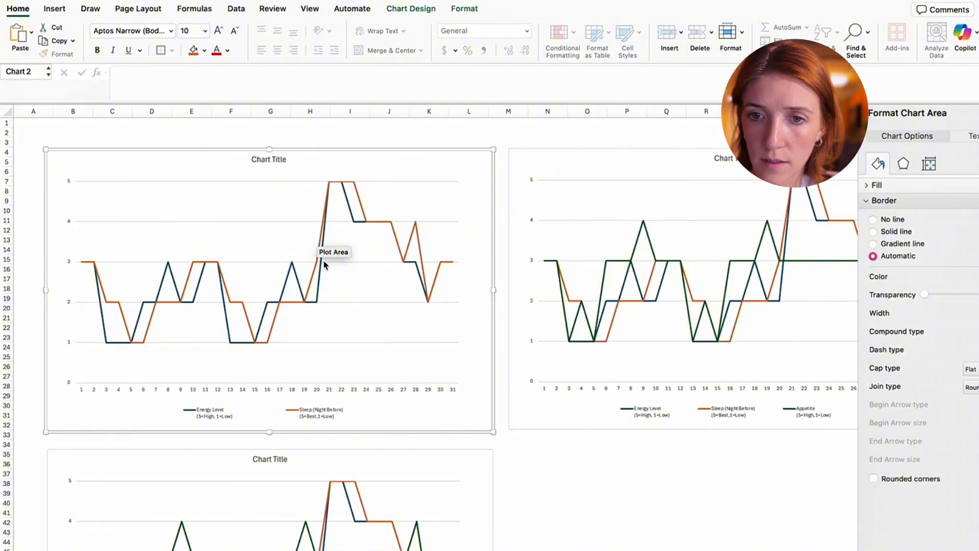
pyautogui.click(324, 264)
pyautogui.press('Delete')
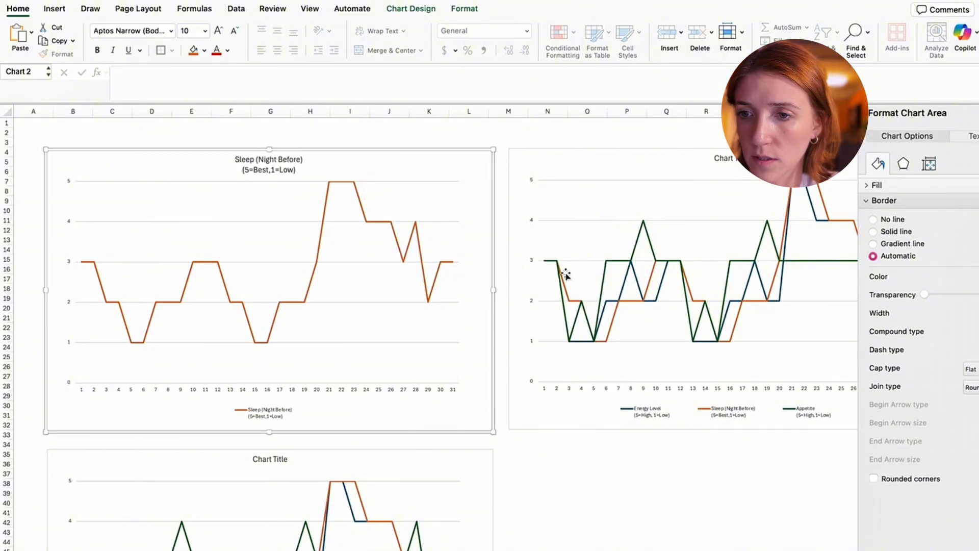
# - Remove the Sleep and Energy Level series from the chart beginning near column M, keeping only Appetite
pyautogui.click(635, 263)
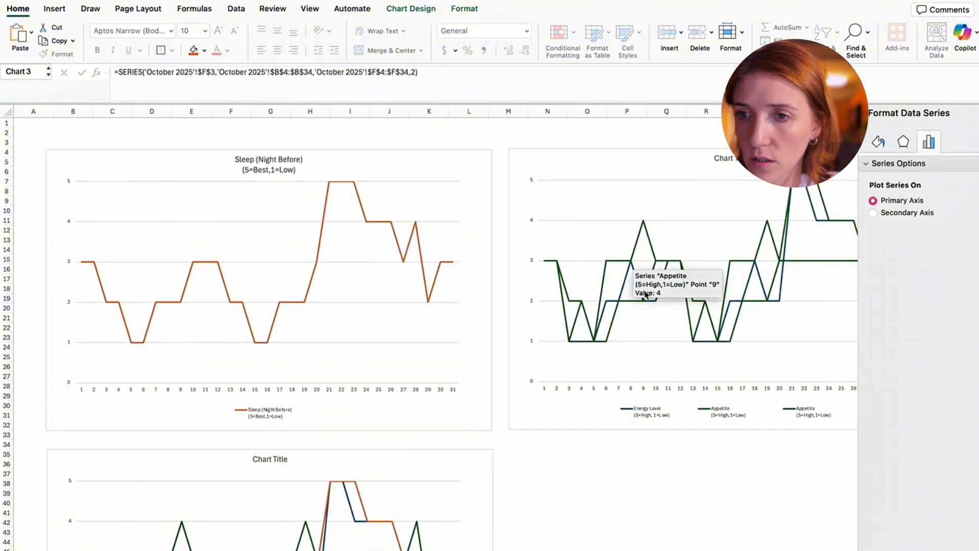
pyautogui.press('Escape')
pyautogui.click(626, 286)
pyautogui.press('Delete')
pyautogui.press('Delete')
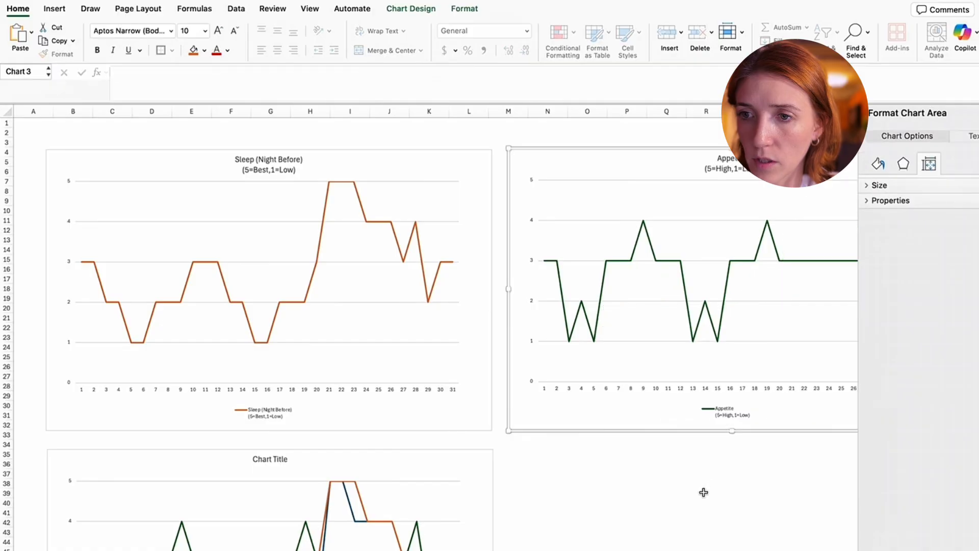
pyautogui.click(703, 492)
# - Delete the Appetite and Sleep series from the chart starting near row 35, keeping only Energy Level
pyautogui.scroll(-5, 698, 438)
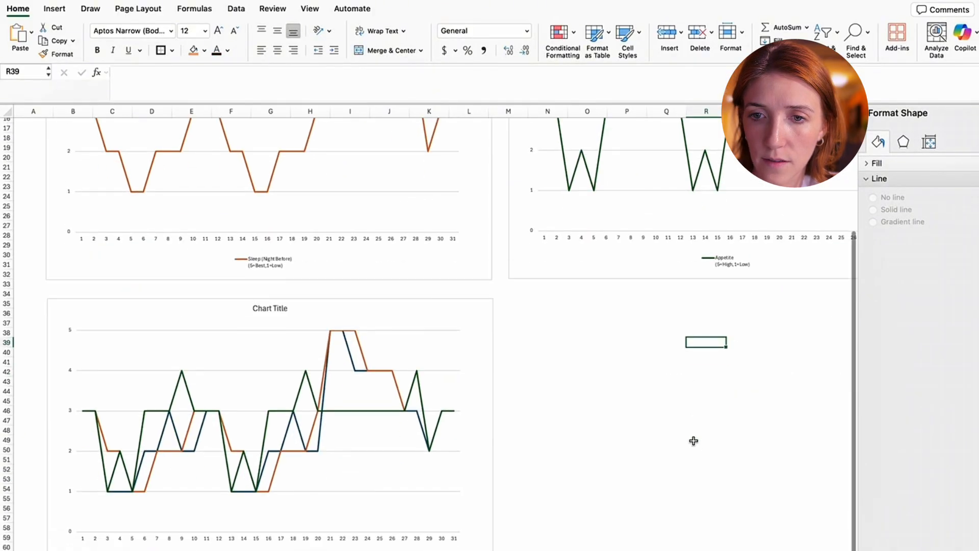
pyautogui.click(329, 366)
pyautogui.click(356, 411)
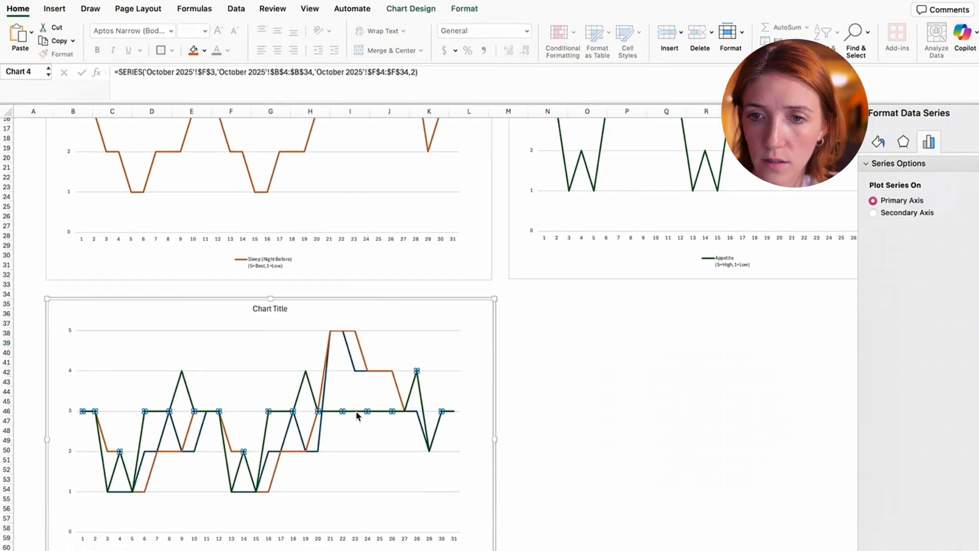
pyautogui.press('Escape')
pyautogui.click(365, 365)
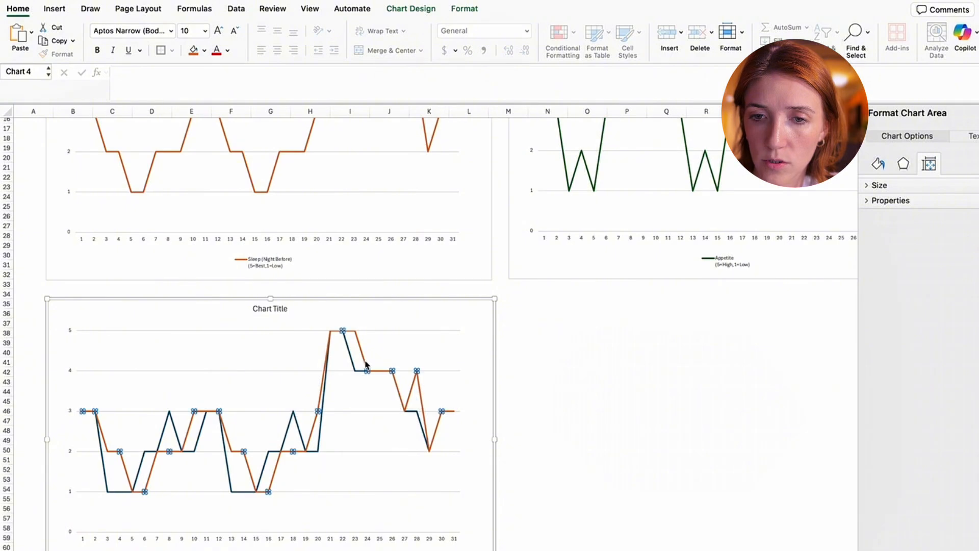
pyautogui.press('Delete')
pyautogui.click(565, 420)
# - Close the formatting pane and review the three single-series line charts side by side
pyautogui.scroll(3, 568, 423)
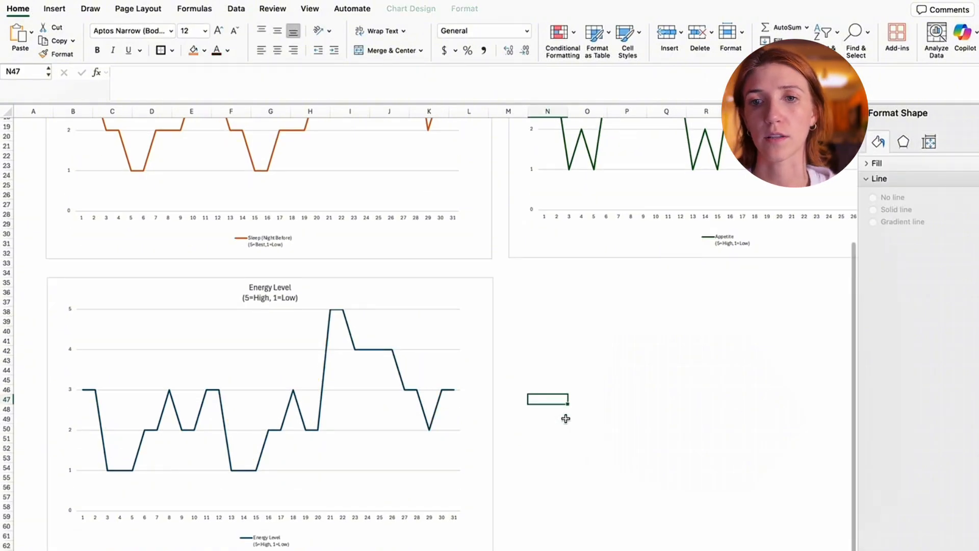
pyautogui.scroll(3, 570, 424)
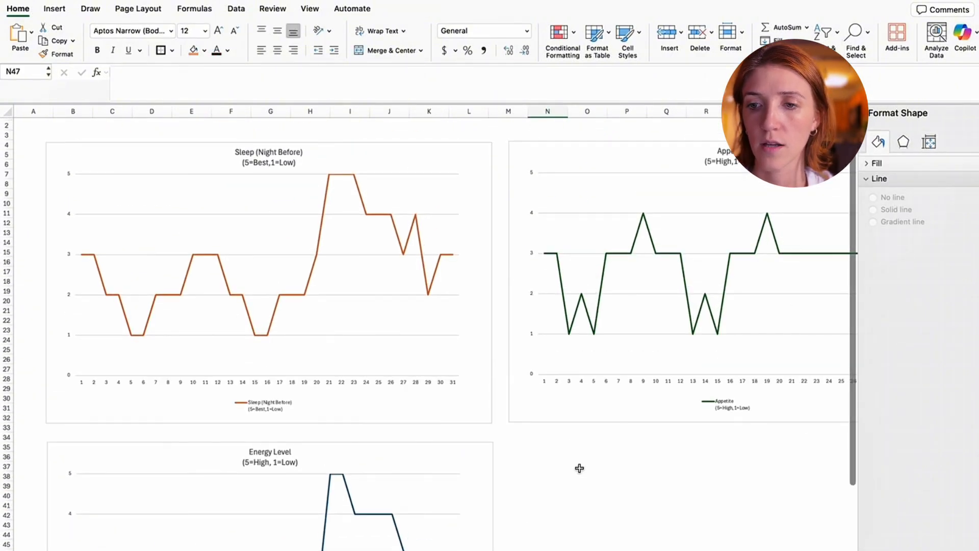
pyautogui.hscroll(2, 439, 329)
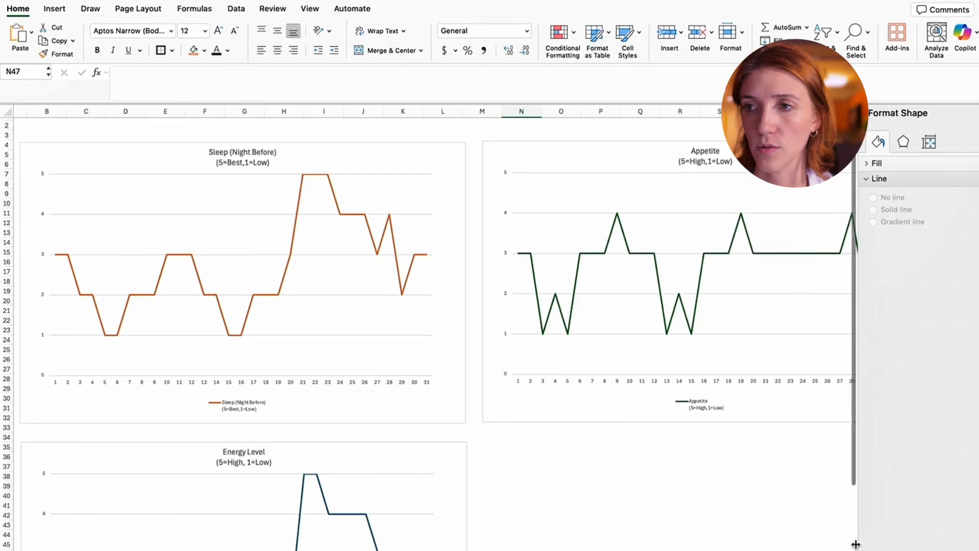
pyautogui.click(799, 436)
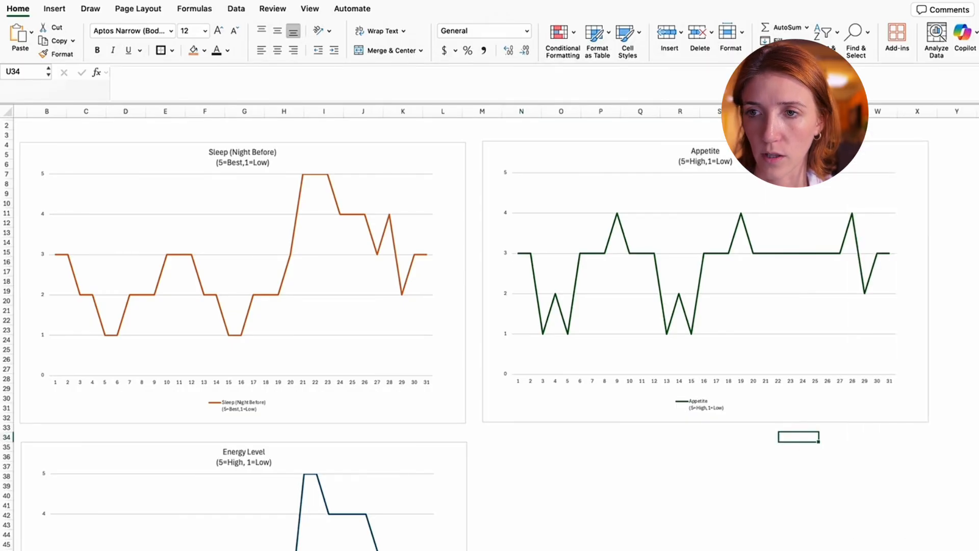
pyautogui.scroll(-3, 553, 160)
pyautogui.click(532, 168)
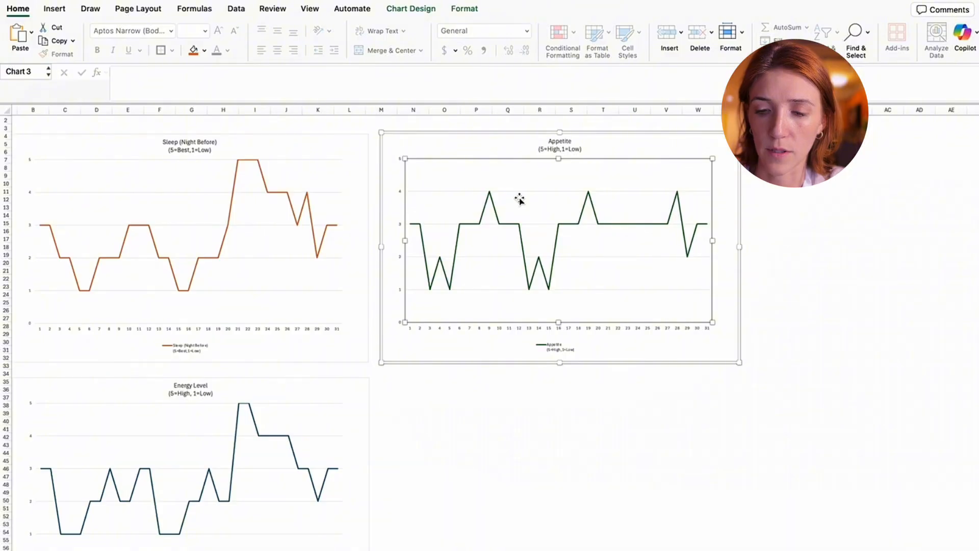
pyautogui.click(191, 210)
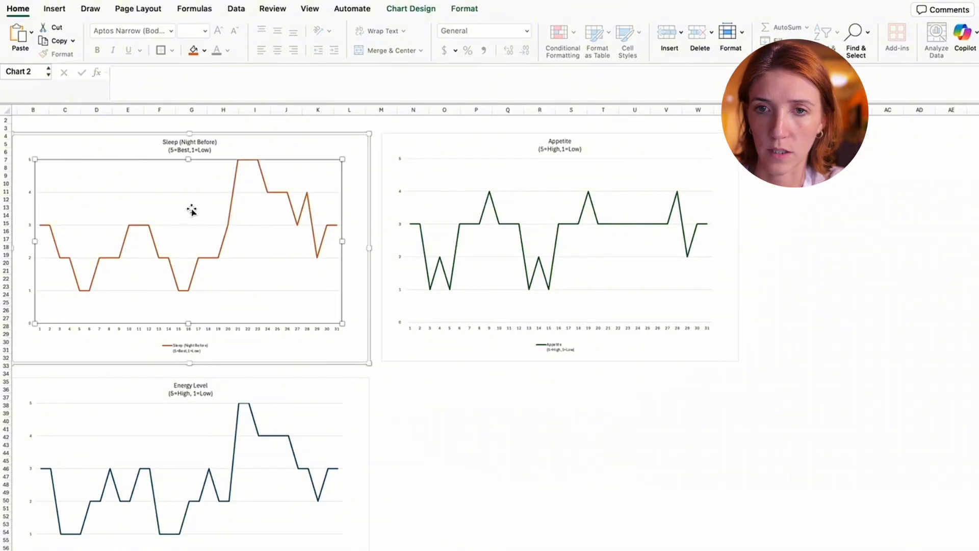
pyautogui.press('super+v')
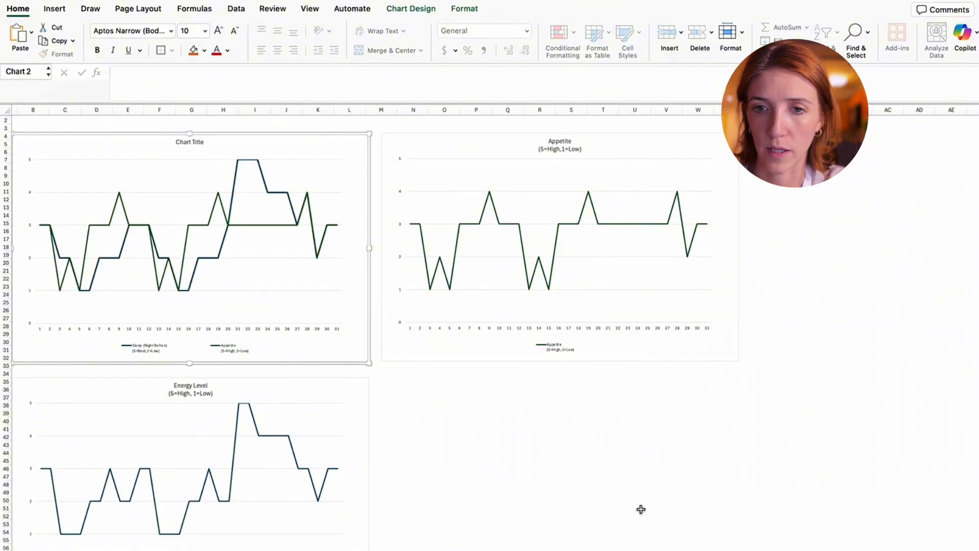
pyautogui.click(154, 355)
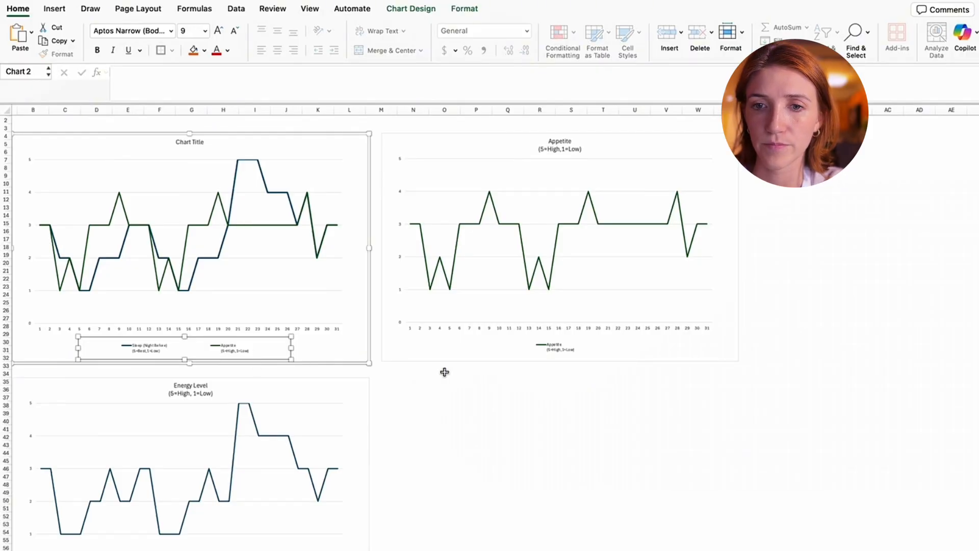
pyautogui.click(439, 397)
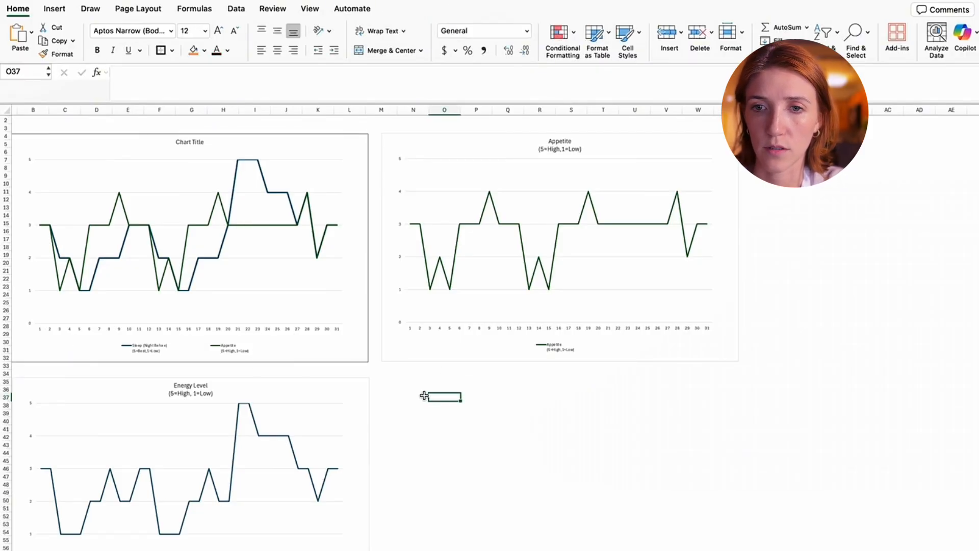
pyautogui.press('super+z')
pyautogui.click(755, 389)
pyautogui.click(472, 201)
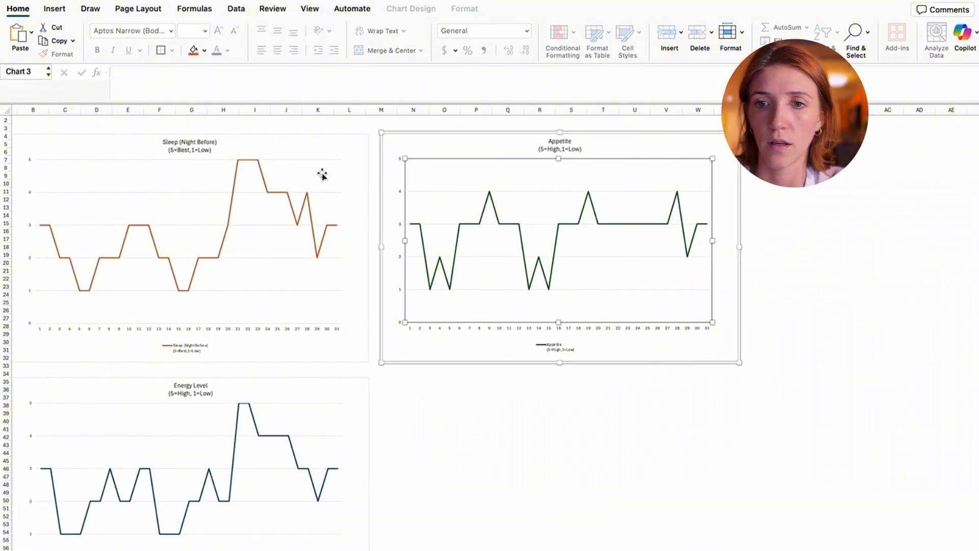
pyautogui.click(420, 150)
pyautogui.click(530, 366)
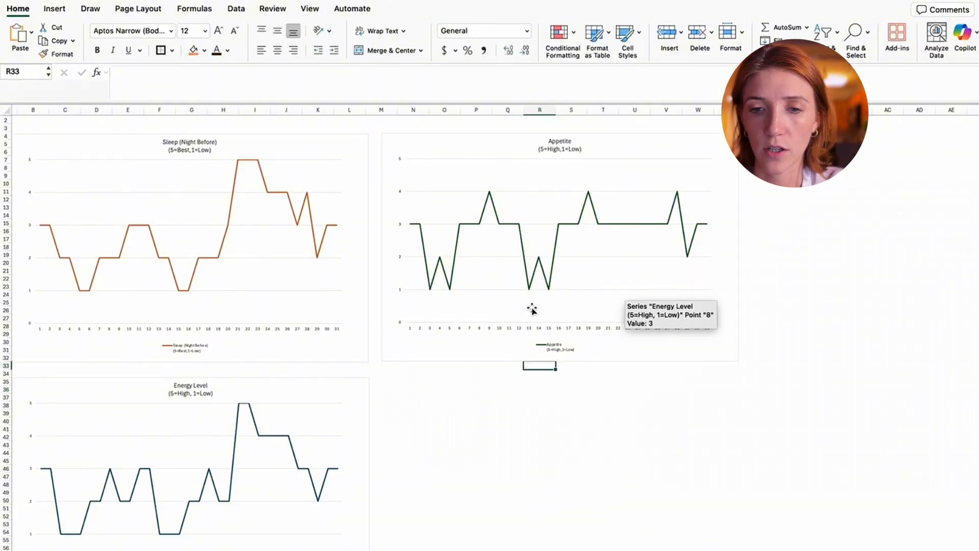
# - Insert a 2-D pie chart on the October 2025 sheet from the mood names and counts in C39:D47, excluding the Total row
pyautogui.hotkey('alt', 'Right')
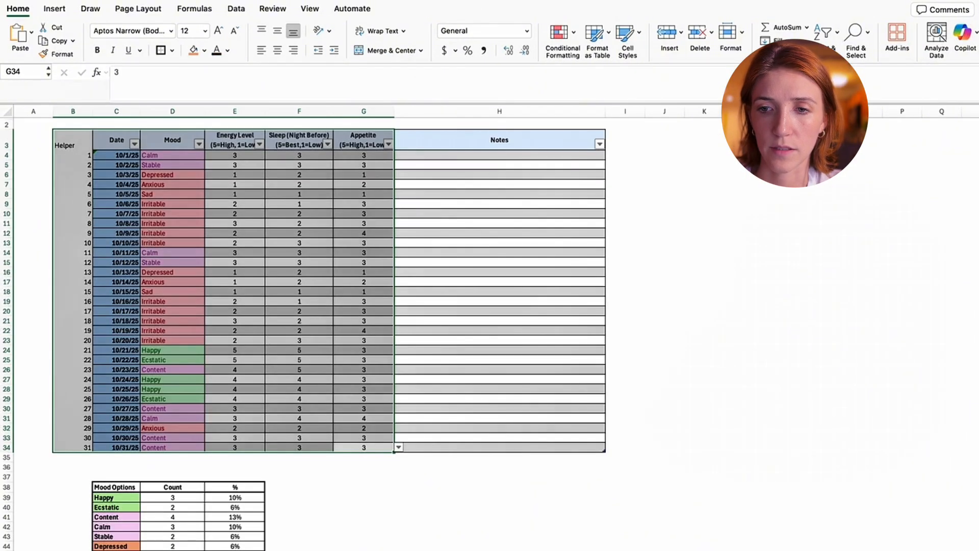
pyautogui.click(585, 476)
pyautogui.scroll(-1, 663, 398)
pyautogui.scroll(-3, 718, 322)
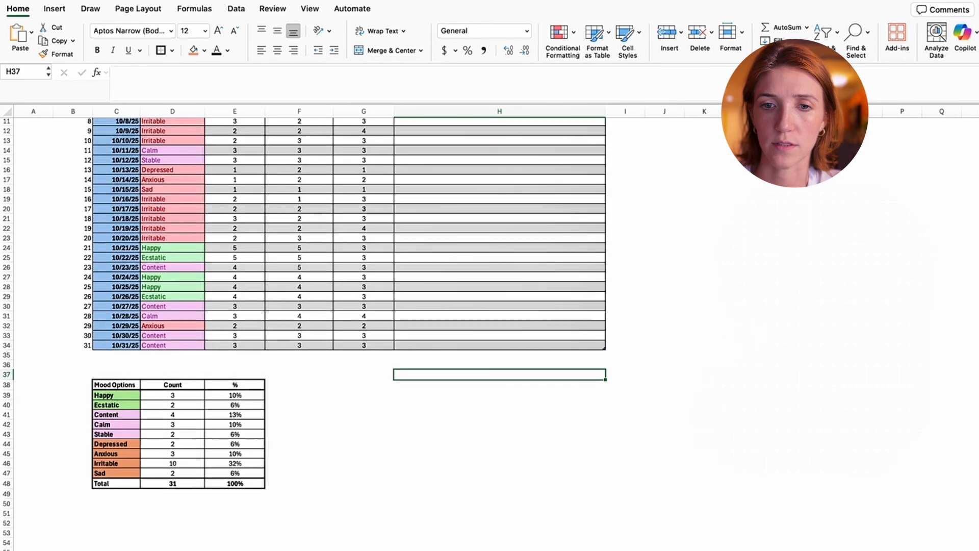
pyautogui.moveTo(71, 385); pyautogui.dragTo(429, 549)
pyautogui.click(433, 504)
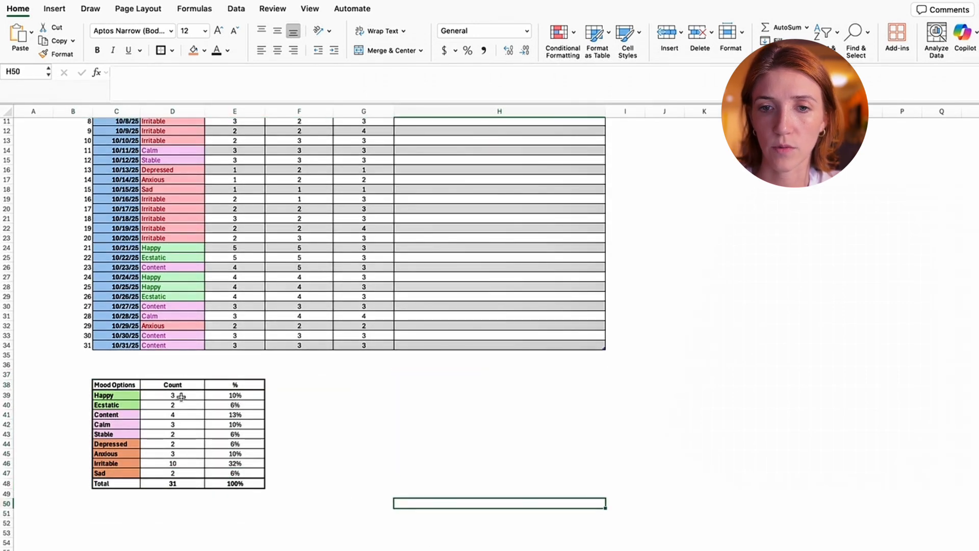
pyautogui.click(110, 395)
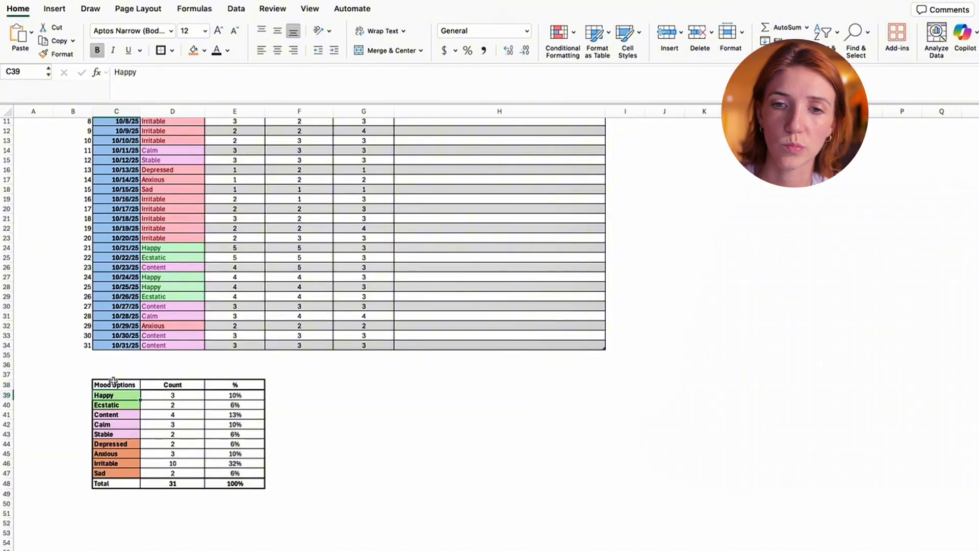
pyautogui.moveTo(113, 387); pyautogui.dragTo(169, 407)
pyautogui.click(71, 423)
pyautogui.moveTo(113, 396); pyautogui.dragTo(194, 473)
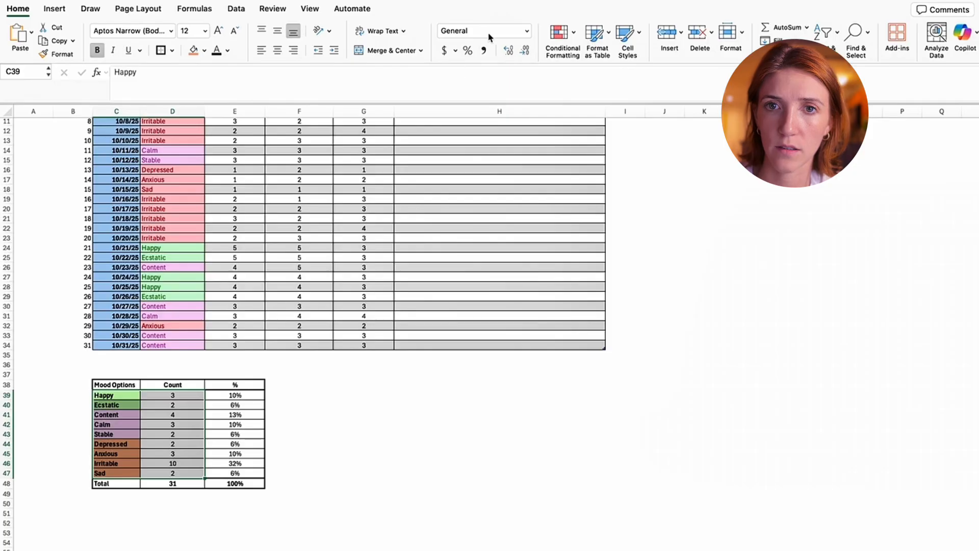
pyautogui.click(53, 10)
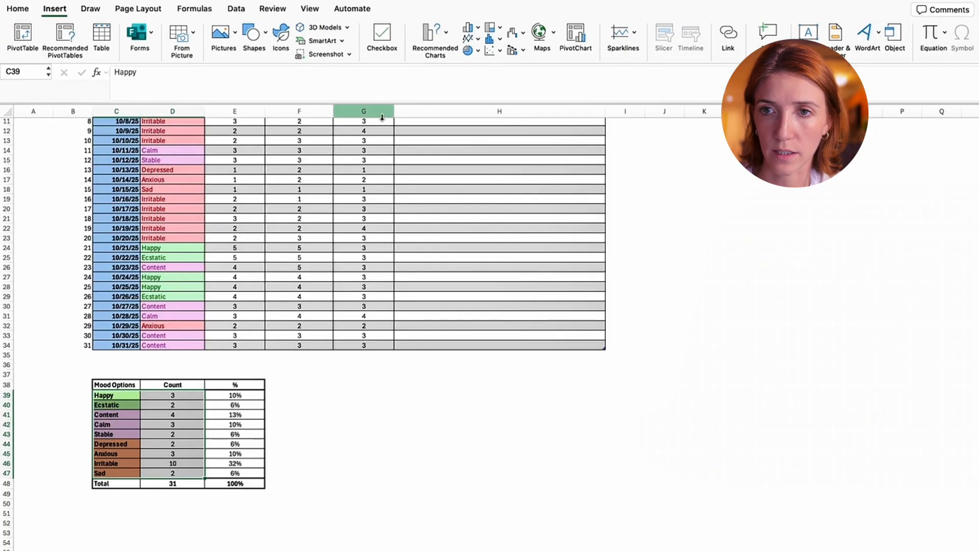
pyautogui.click(469, 50)
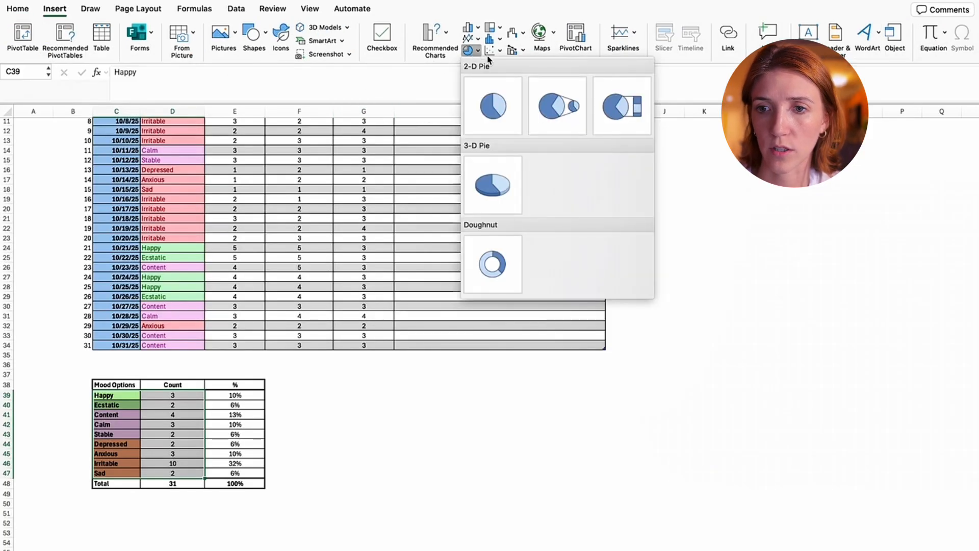
pyautogui.click(492, 102)
# - Transfer the pie chart to the Oct Trends sheet below the Appetite chart and enlarge it to span about columns M to W
pyautogui.rightClick(605, 299)
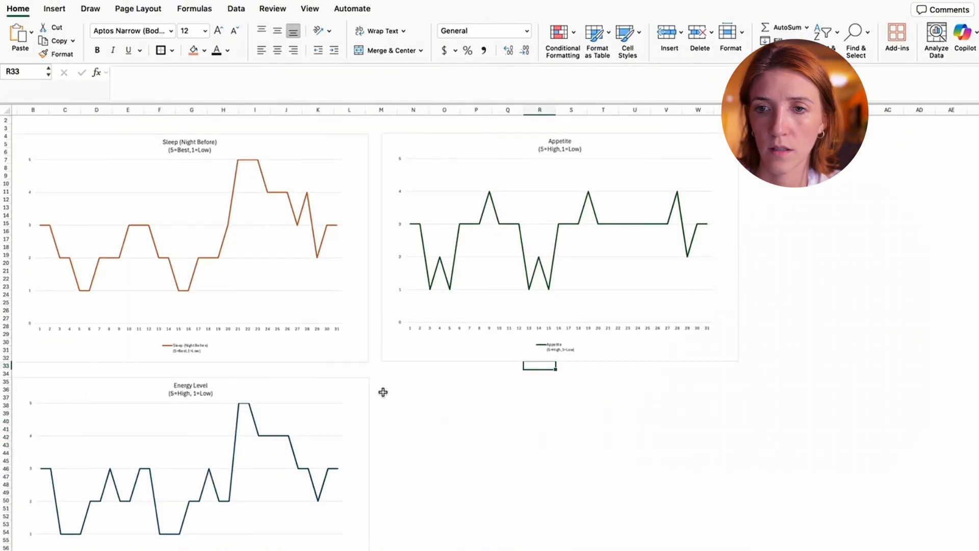
pyautogui.rightClick(383, 392)
pyautogui.click(405, 269)
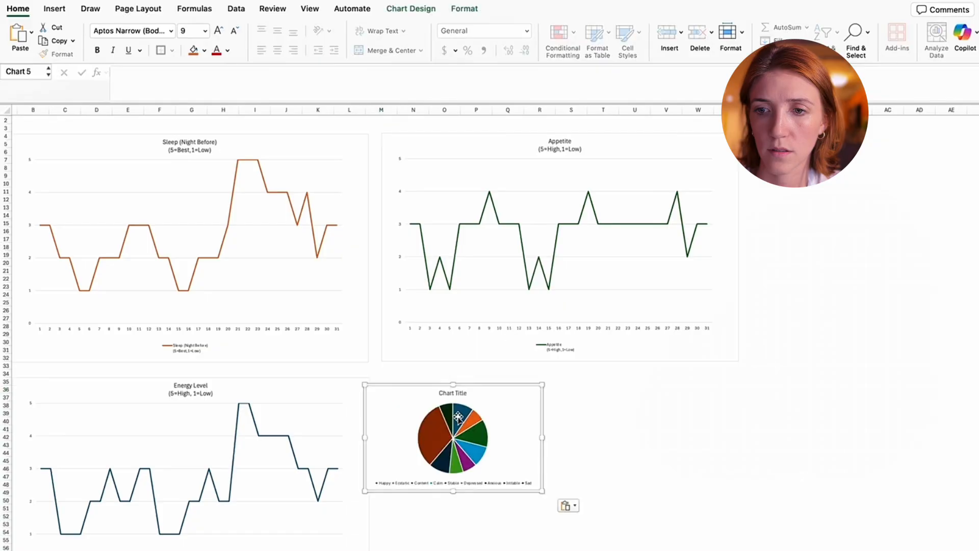
pyautogui.moveTo(547, 487); pyautogui.dragTo(725, 550)
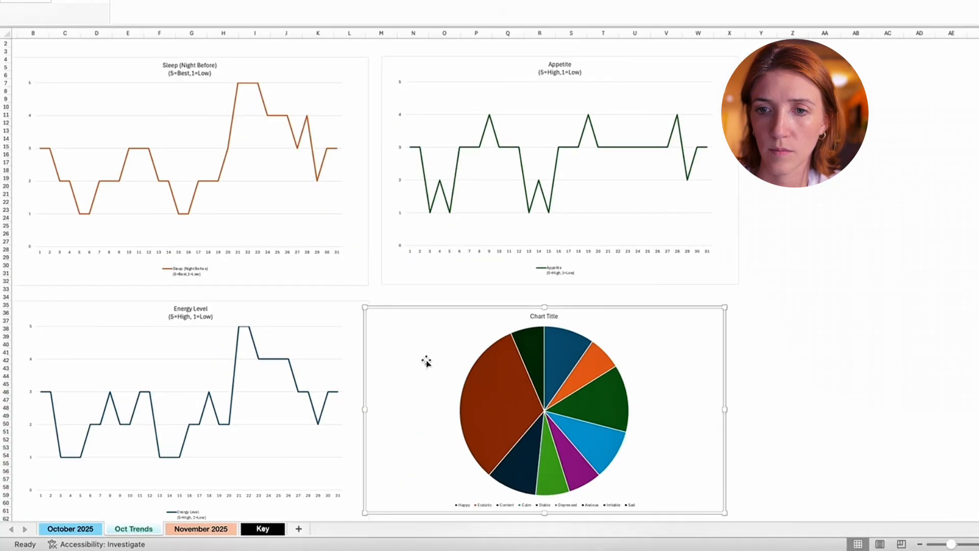
pyautogui.moveTo(366, 309); pyautogui.dragTo(378, 292)
# - Shrink the pie within its chart area and shift it toward the right side, leaving space beside it
pyautogui.scroll(-2, 816, 379)
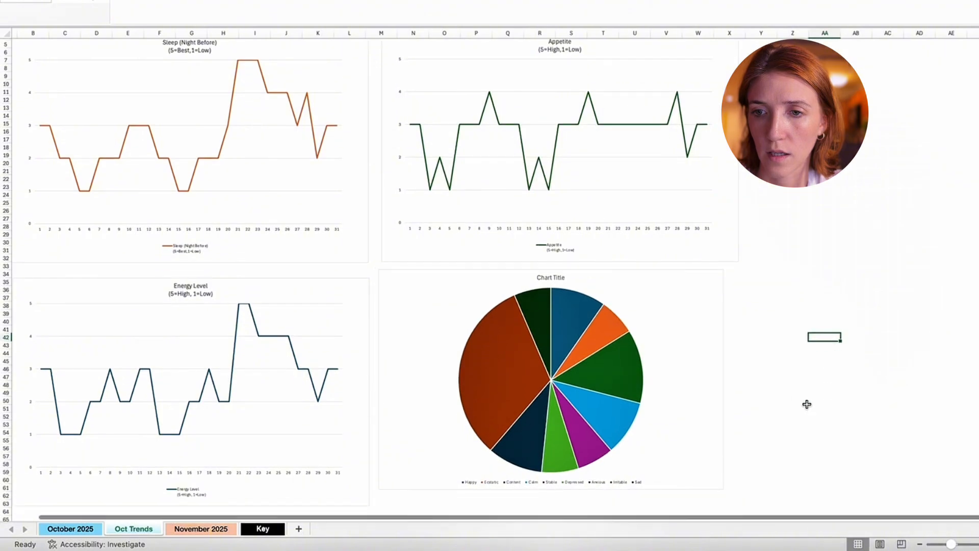
pyautogui.click(553, 352)
pyautogui.moveTo(464, 290); pyautogui.dragTo(566, 306)
# - Reshape the pie chart's legend into a taller, narrower box and move it into the empty space left of the pie
pyautogui.click(501, 483)
pyautogui.click(504, 482)
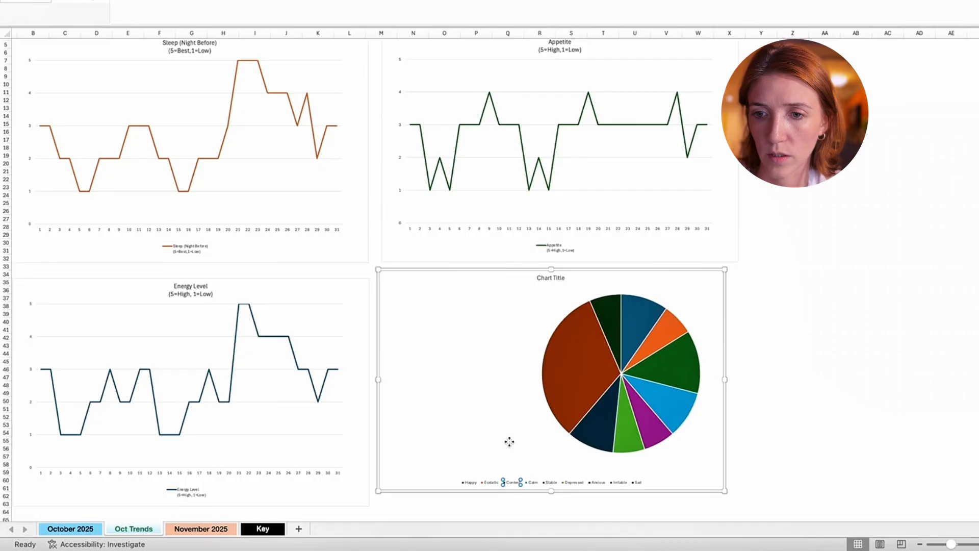
pyautogui.click(500, 480)
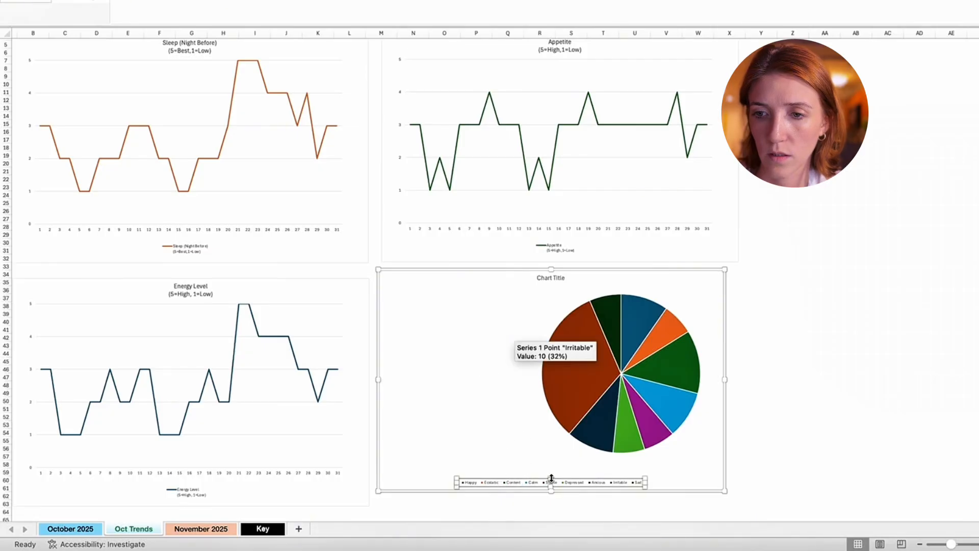
pyautogui.moveTo(551, 478); pyautogui.dragTo(551, 431)
pyautogui.moveTo(644, 461); pyautogui.dragTo(544, 459)
pyautogui.moveTo(511, 431); pyautogui.dragTo(471, 350)
# - Increase the legend's font size by three increments and enlarge its box to fit all nine moods in two columns
pyautogui.press('super+shift+period')
pyautogui.press('super+shift+period')
pyautogui.press('super+shift+period')
pyautogui.press('super+shift+period')
pyautogui.press('super+shift+period')
pyautogui.press('super+shift+period')
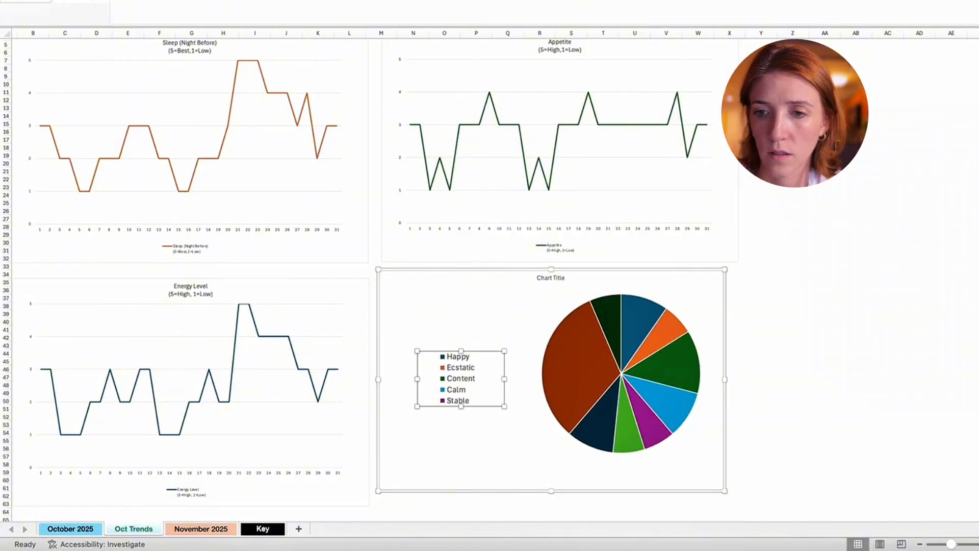
pyautogui.moveTo(504, 406); pyautogui.dragTo(524, 471)
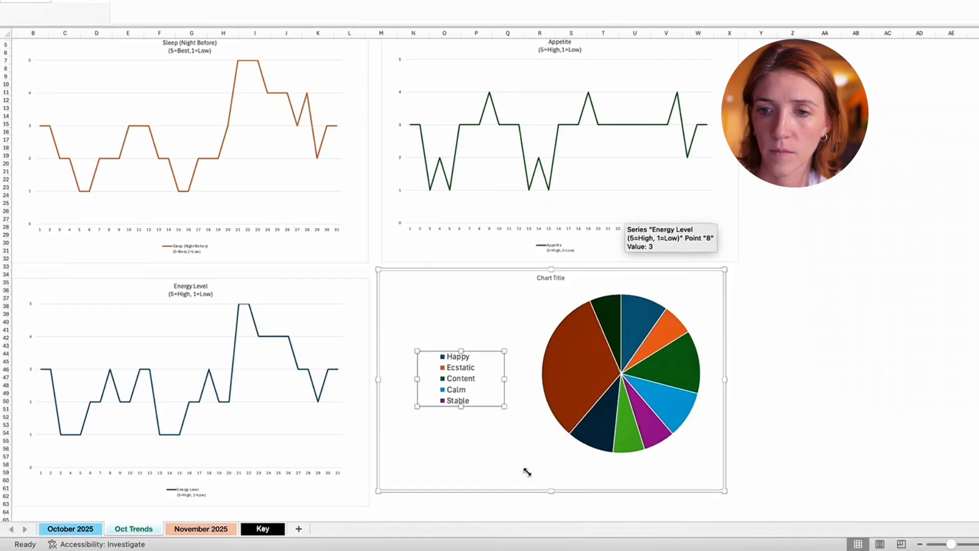
pyautogui.moveTo(491, 350); pyautogui.dragTo(487, 319)
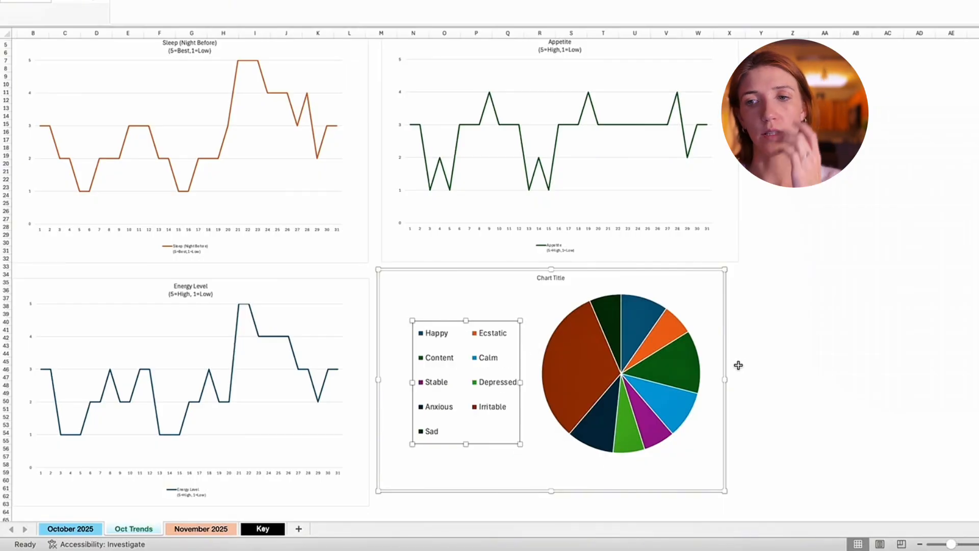
# - Compare the pie chart's slices and legend with the mood summary table on the October 2025 sheet
pyautogui.click(579, 363)
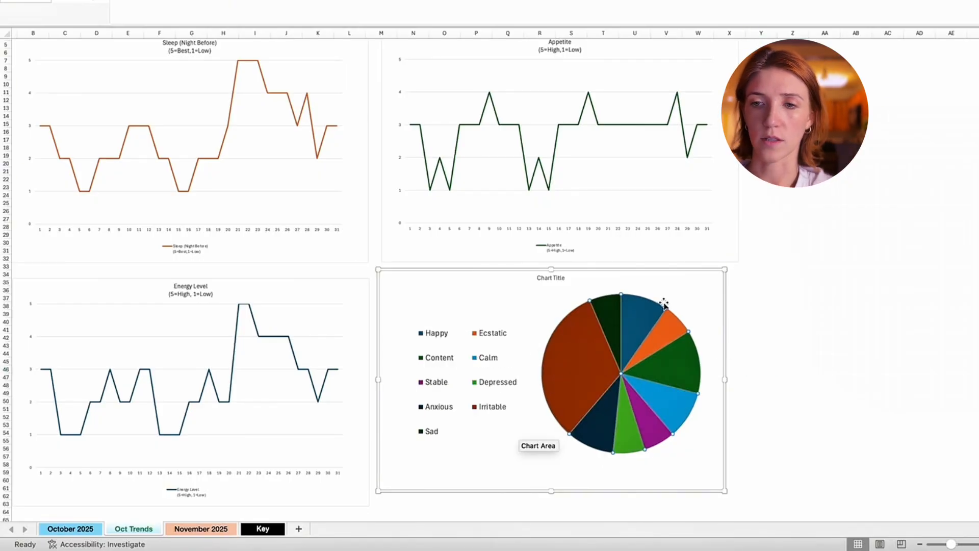
pyautogui.click(733, 305)
pyautogui.click(590, 343)
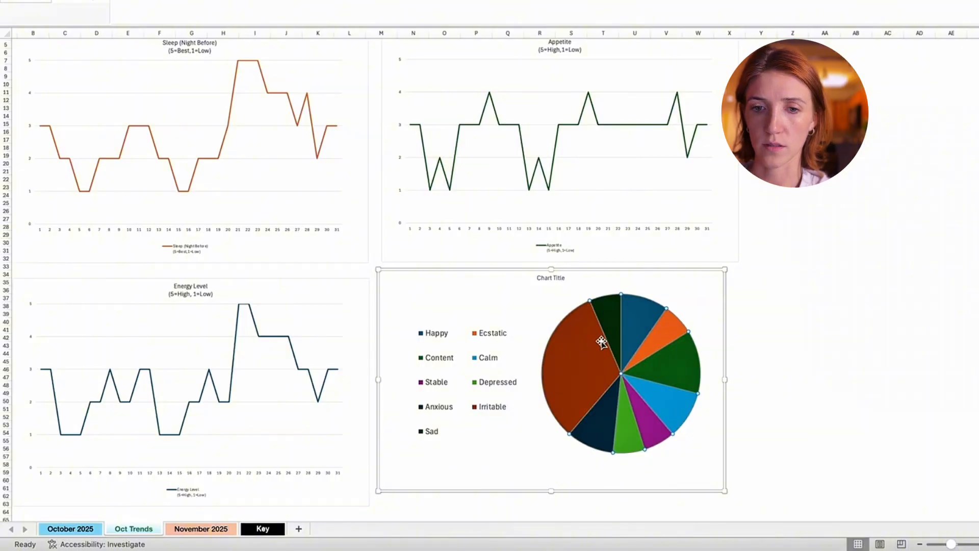
pyautogui.click(90, 529)
pyautogui.click(250, 456)
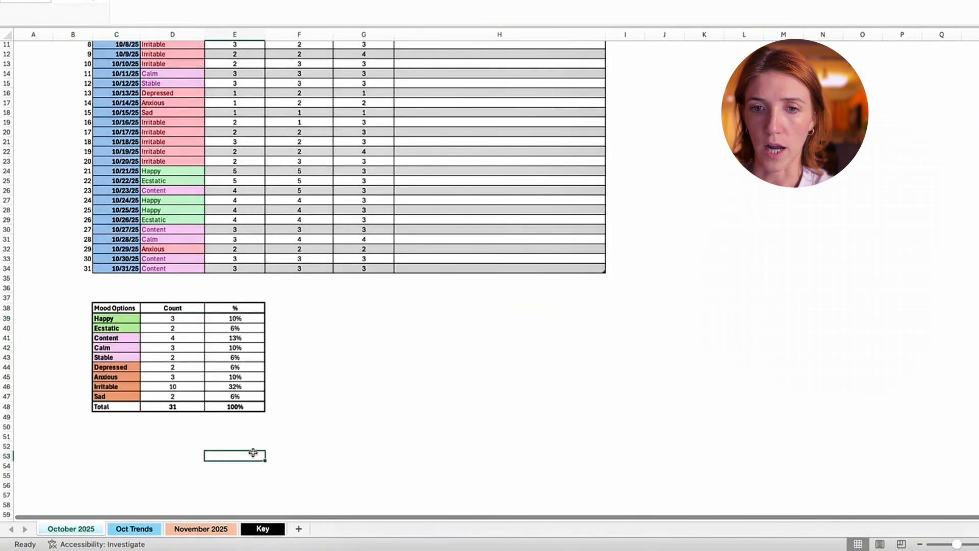
pyautogui.click(141, 531)
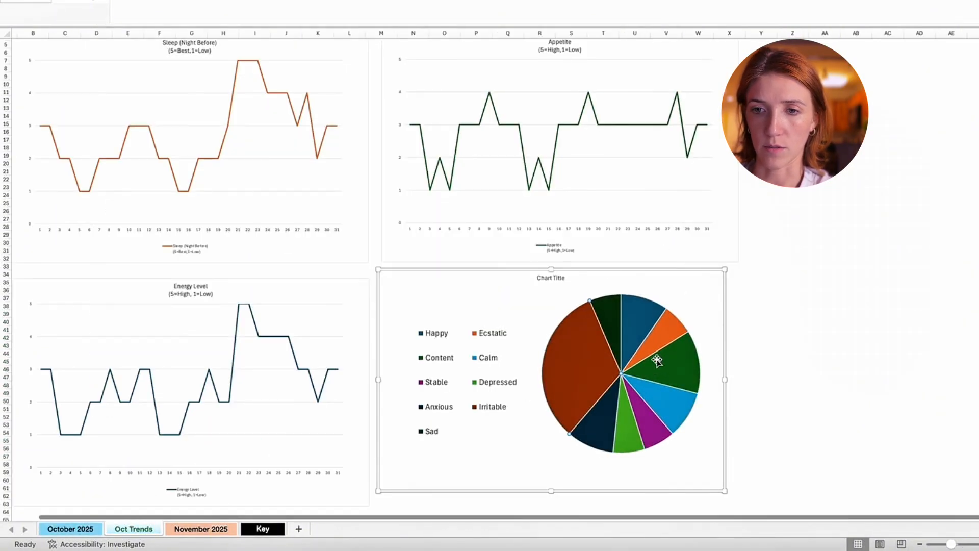
pyautogui.click(775, 327)
pyautogui.click(438, 336)
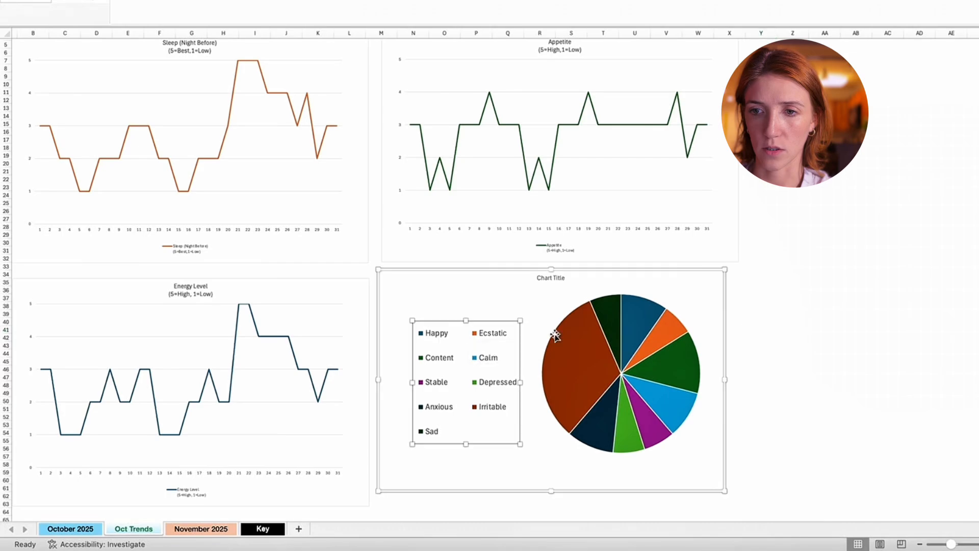
# - Recolor only the Happy slice of the pie chart with a light blue theme fill
pyautogui.click(640, 319)
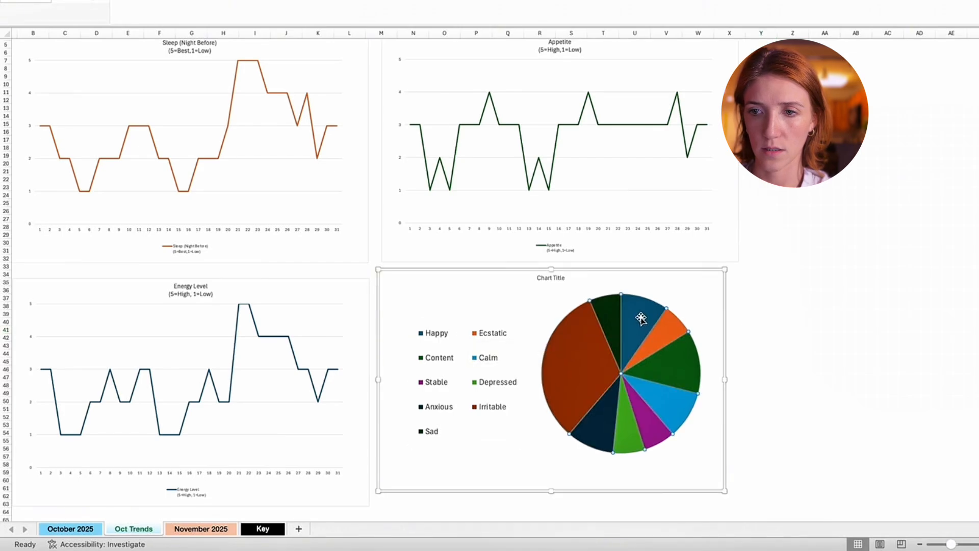
pyautogui.doubleClick(641, 320)
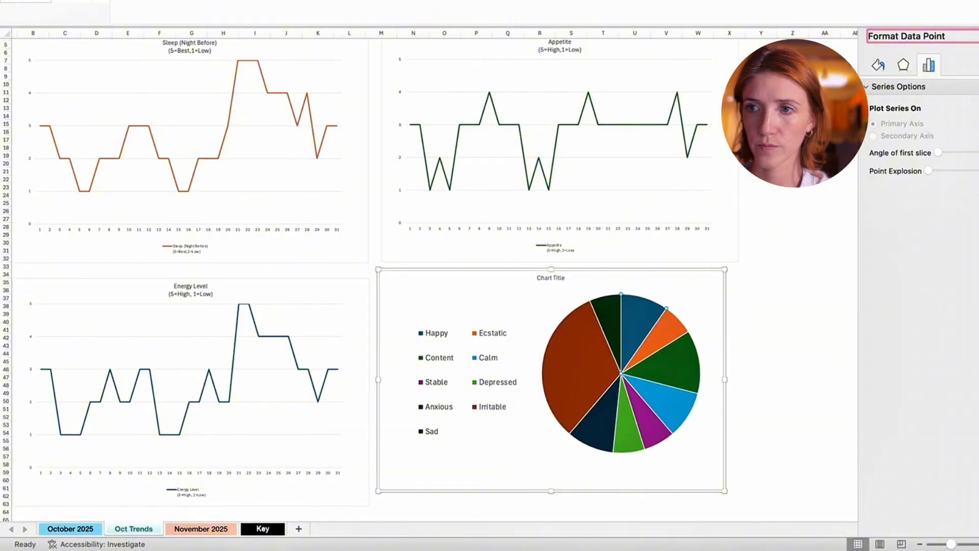
pyautogui.click(904, 65)
pyautogui.click(877, 66)
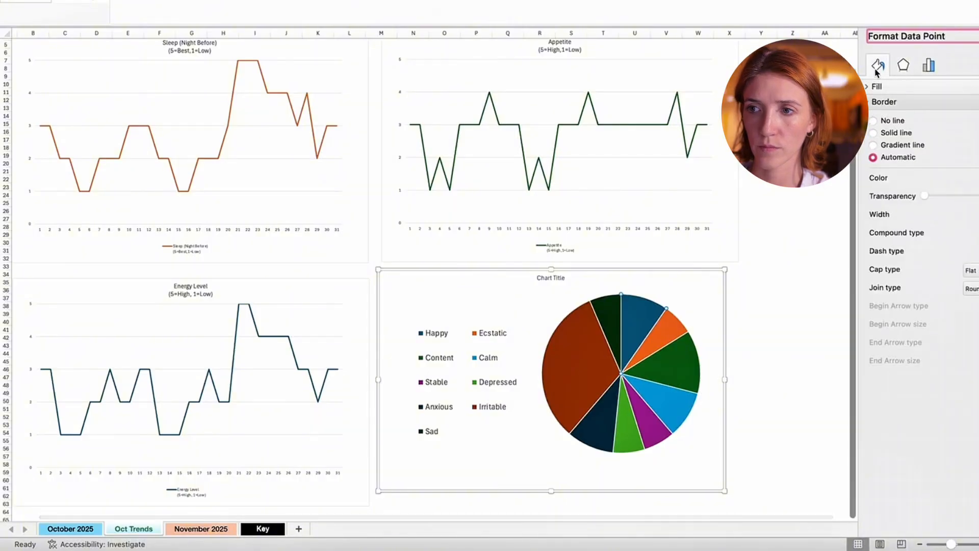
pyautogui.click(903, 64)
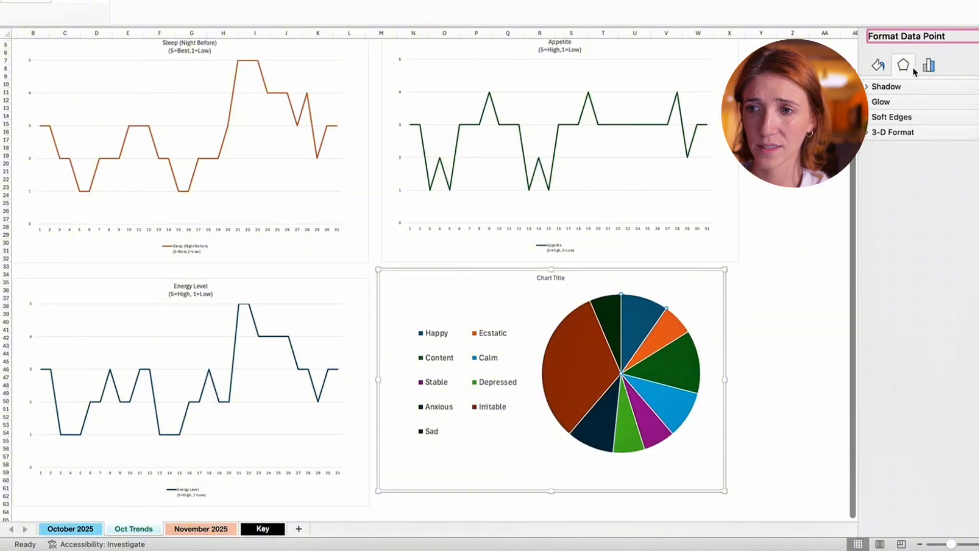
pyautogui.click(929, 65)
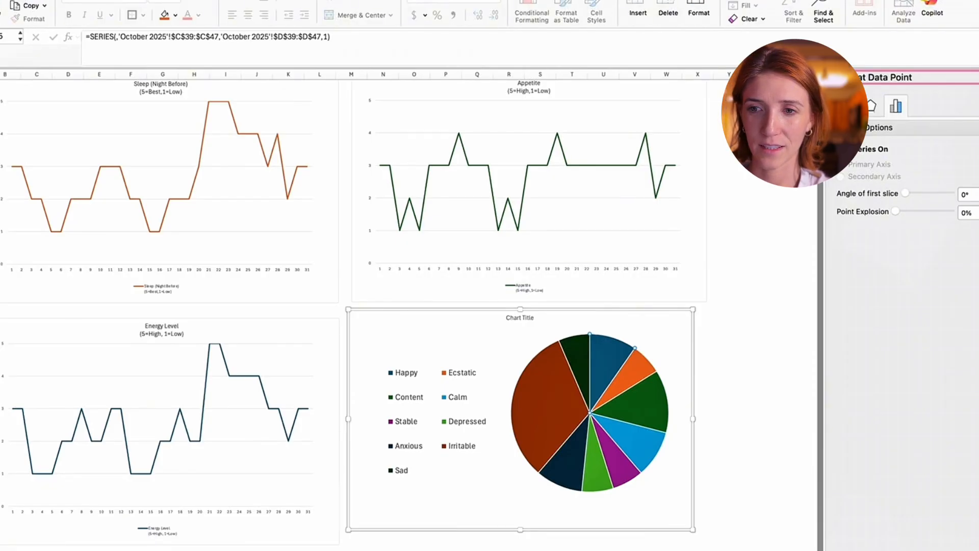
pyautogui.click(176, 17)
pyautogui.click(208, 115)
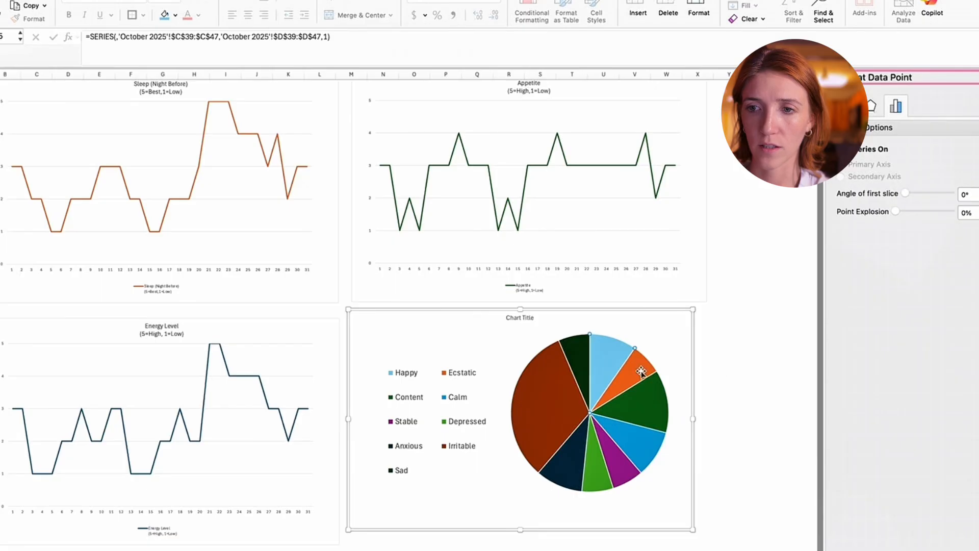
# - Recolor the Ecstatic slice with a blue fill one shade darker than the Happy slice
pyautogui.click(641, 372)
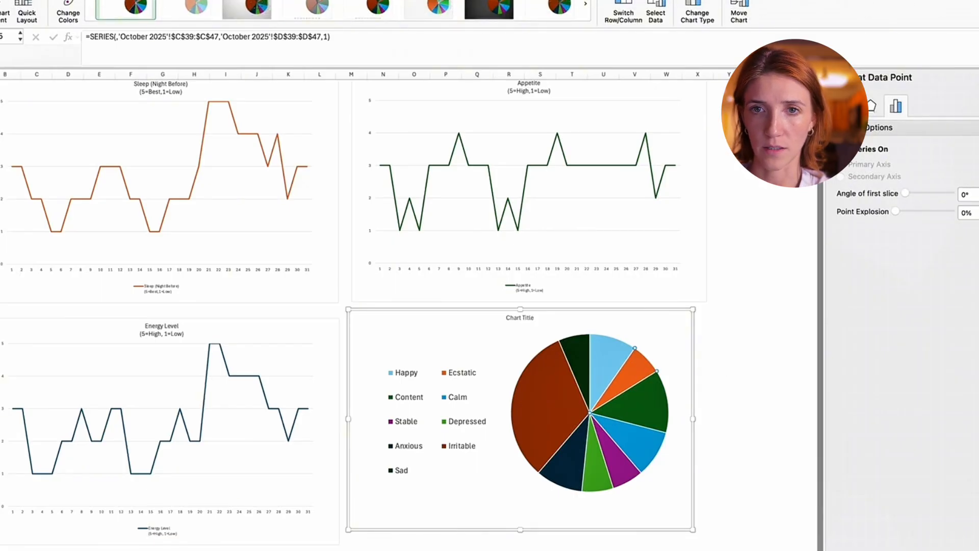
pyautogui.click(175, 15)
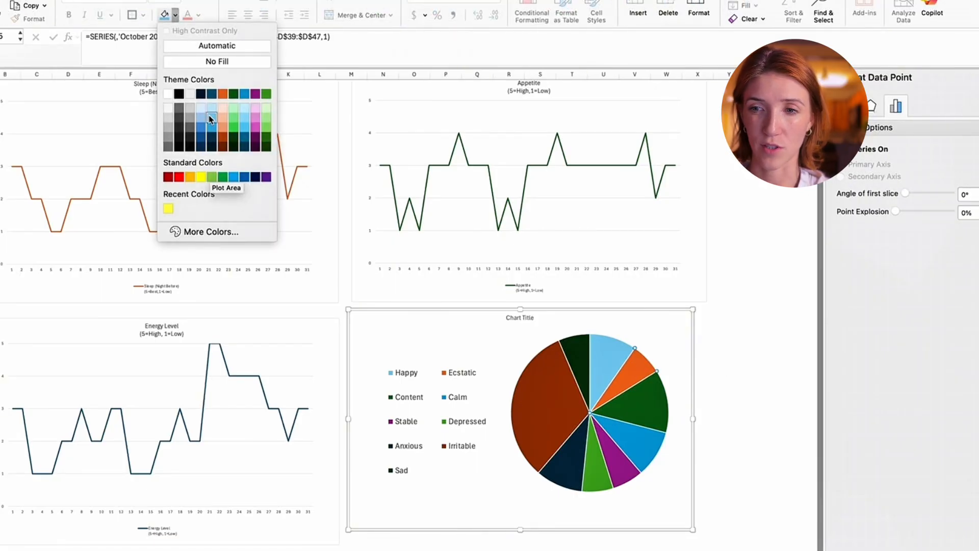
pyautogui.click(213, 130)
pyautogui.click(786, 415)
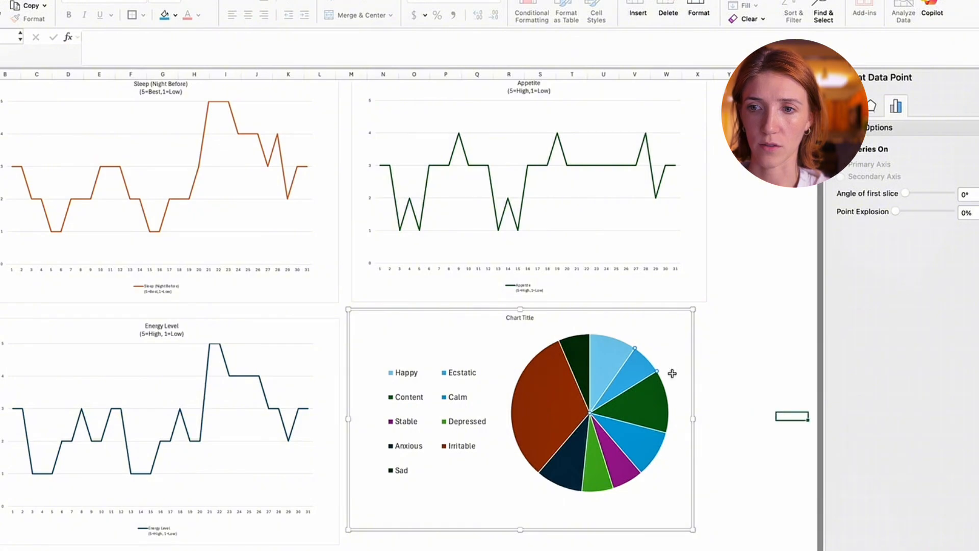
# - Arrange the pie chart's legend in a single column and remove the remaining value labels around the slices
pyautogui.click(529, 429)
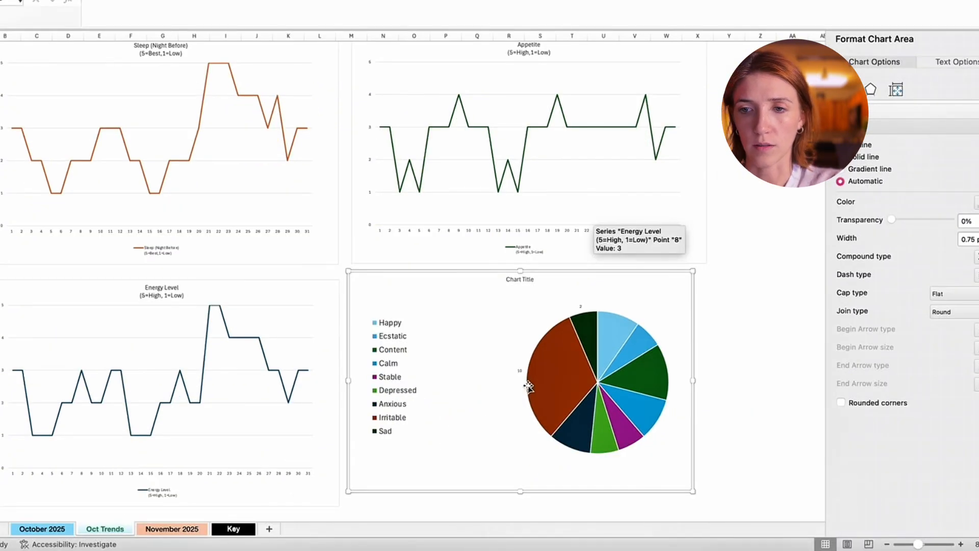
pyautogui.click(528, 388)
pyautogui.click(528, 313)
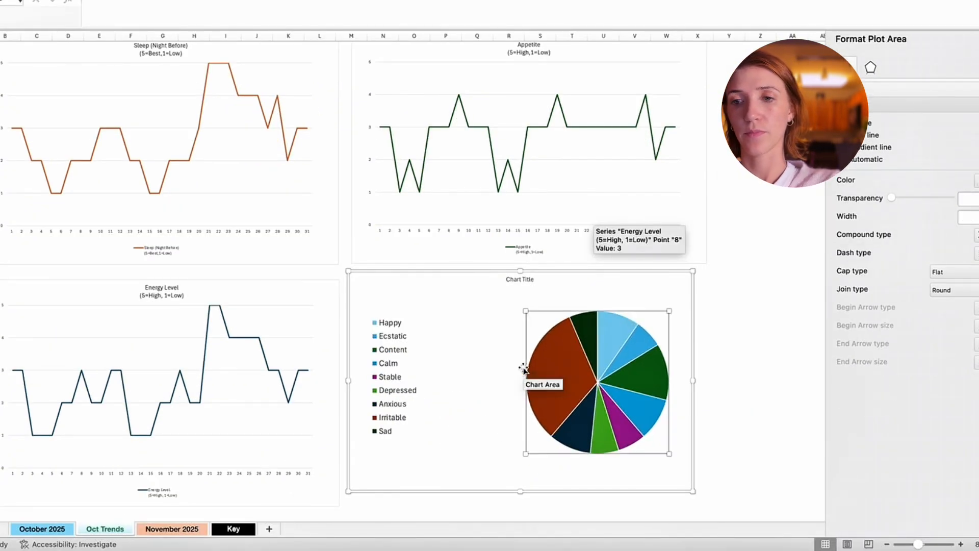
pyautogui.click(523, 369)
pyautogui.click(757, 354)
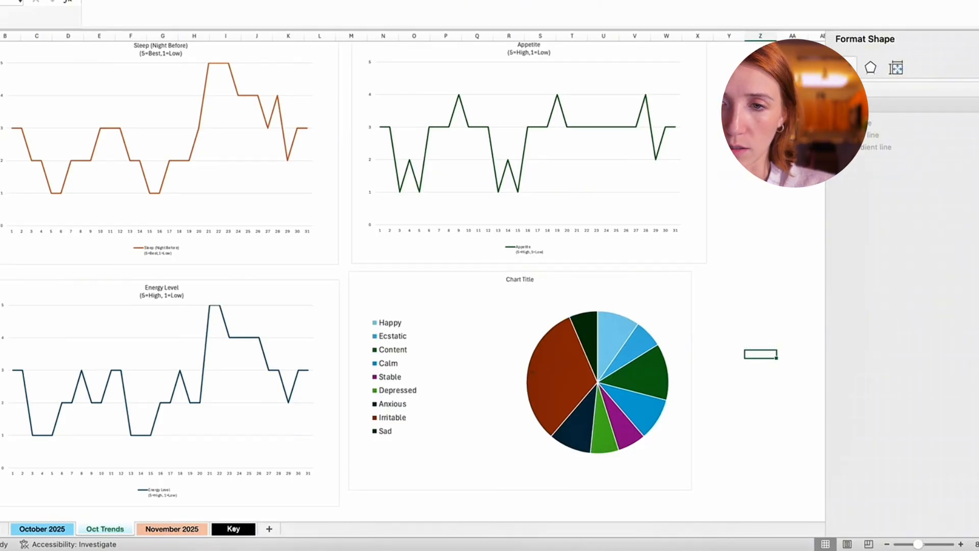
# - Replace the pie chart's placeholder title with "October % of Mood Distribution"
pyautogui.click(513, 281)
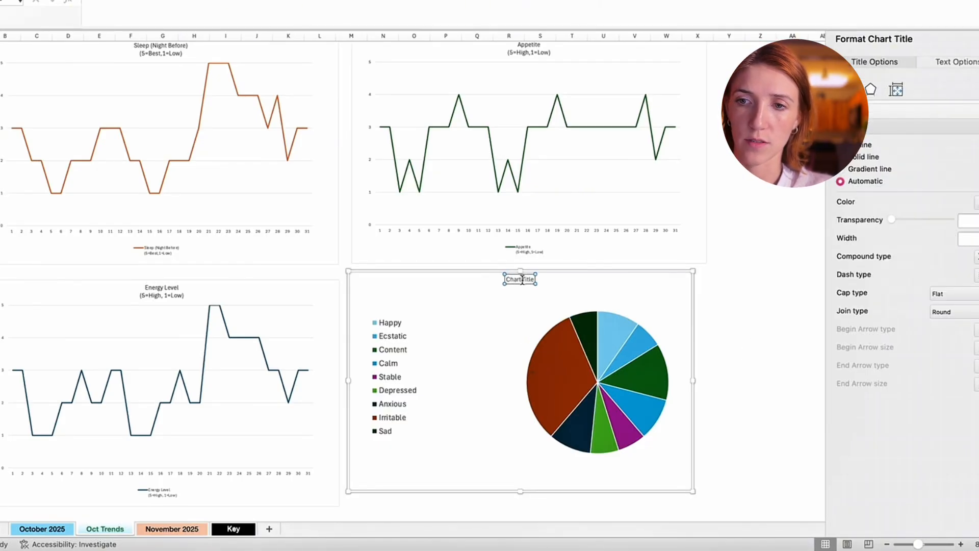
pyautogui.press('BackSpace')
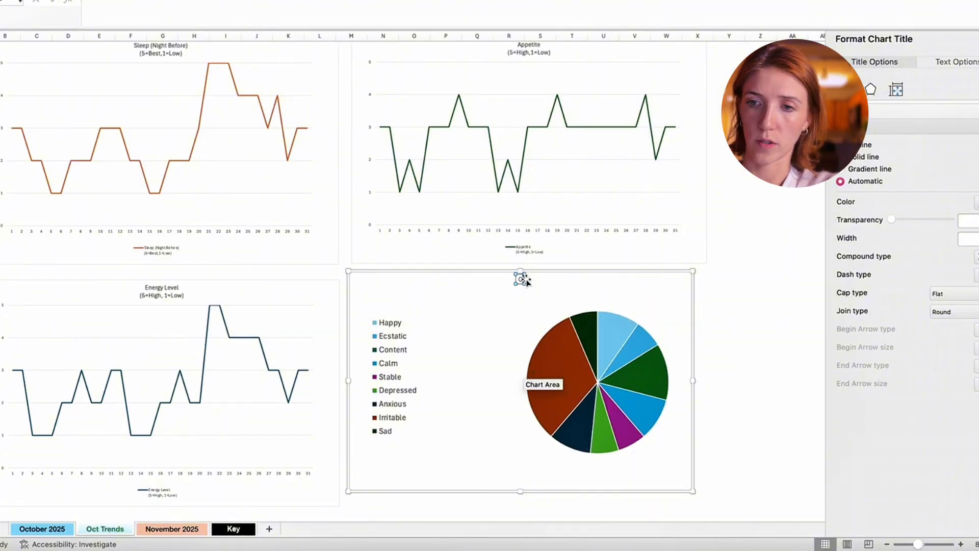
pyautogui.write('October % of Mood')
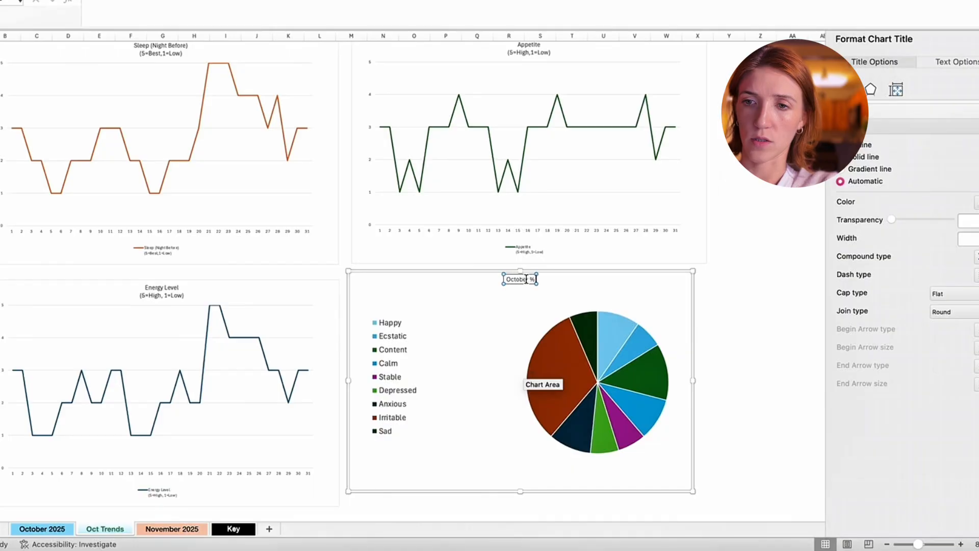
pyautogui.press('BackSpace')
pyautogui.press('BackSpace')
pyautogui.press('BackSpace')
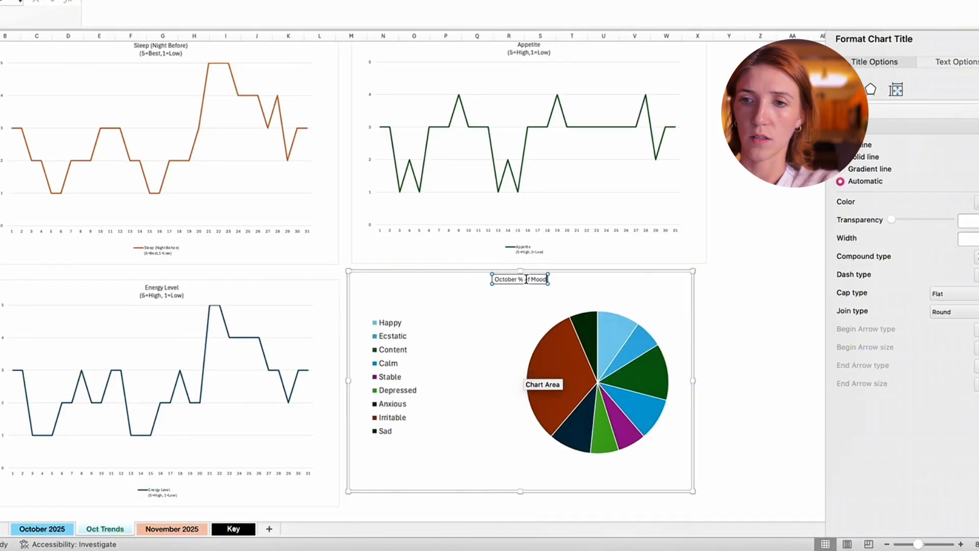
pyautogui.write('o')
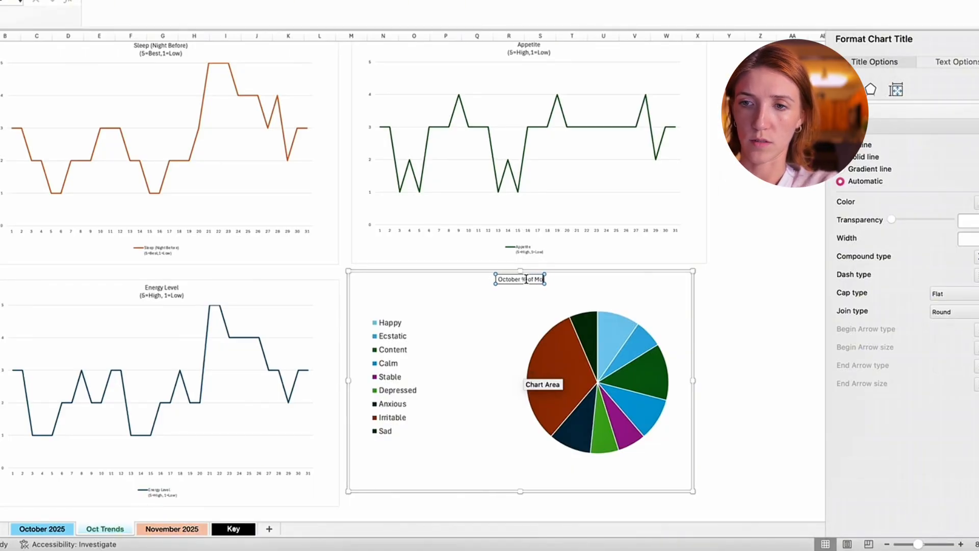
pyautogui.write('od Distribution')
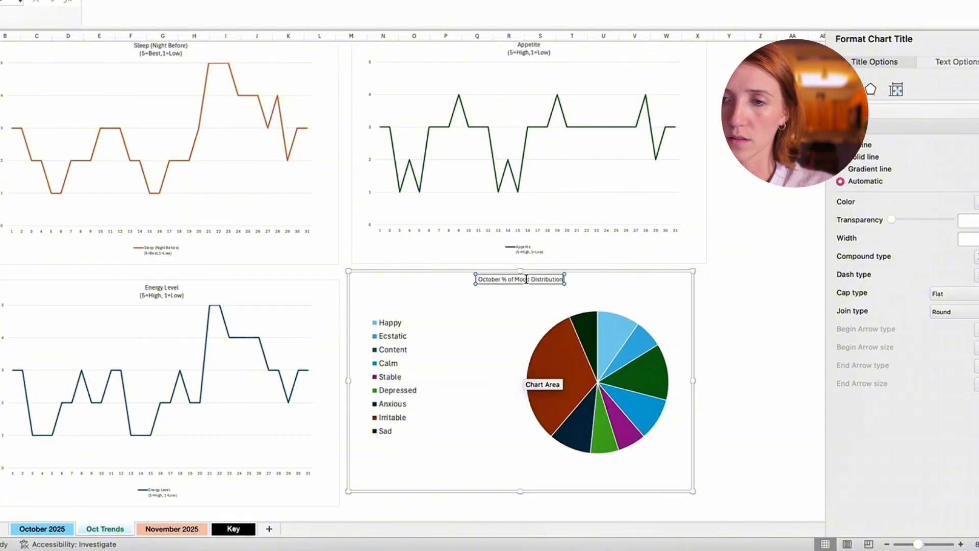
pyautogui.click(760, 279)
pyautogui.click(592, 284)
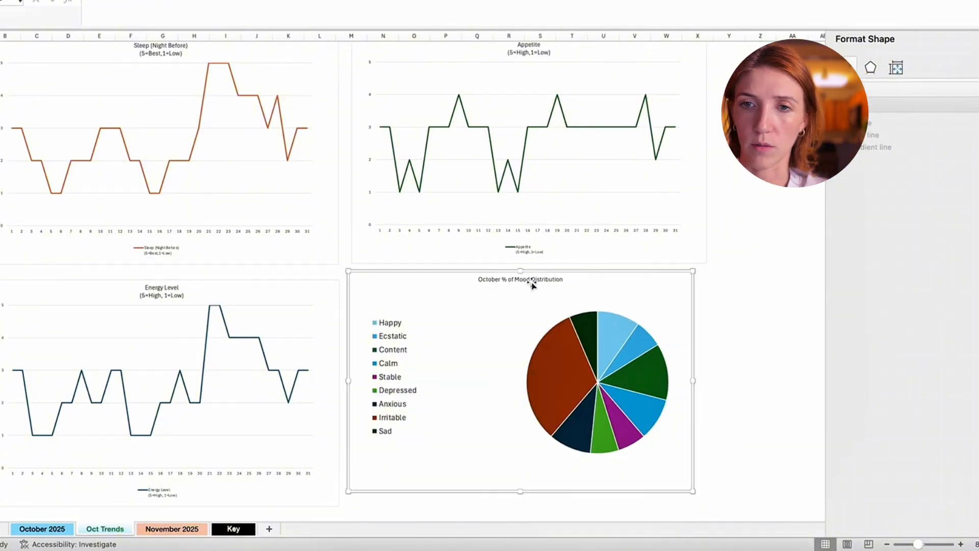
pyautogui.click(719, 354)
# - Review the Oct Trends charts, and view the blank tracker and mood summary on the November 2025 sheet
pyautogui.scroll(-1, 721, 365)
pyautogui.scroll(2, 721, 365)
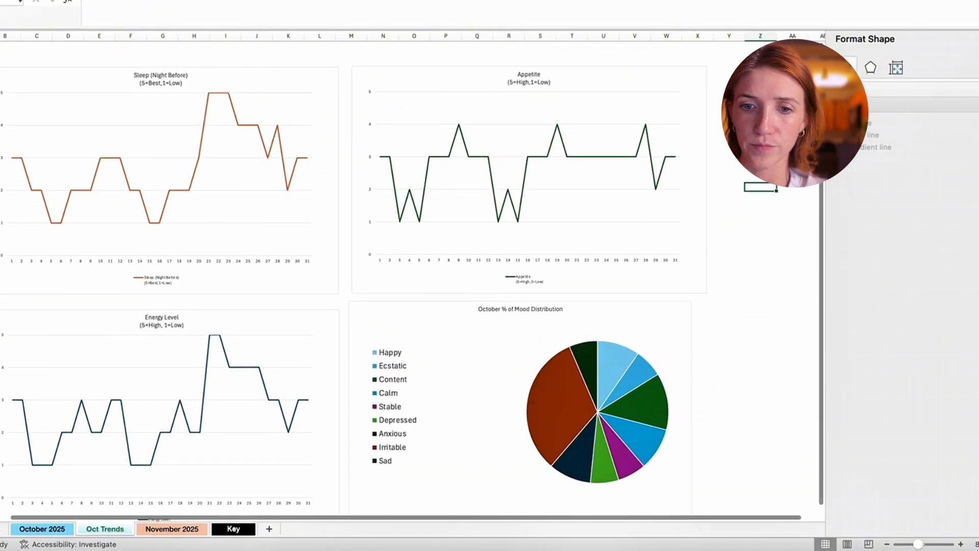
pyautogui.click(172, 529)
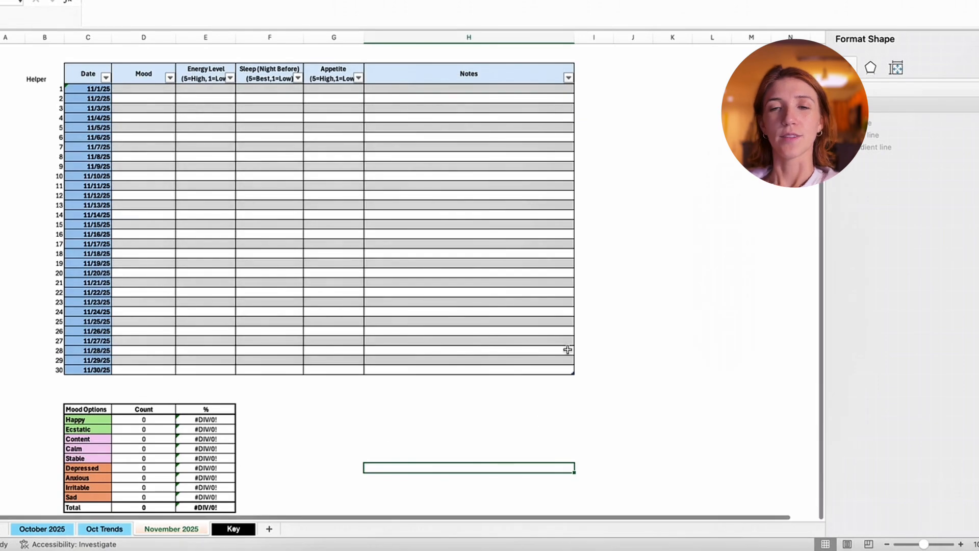
pyautogui.scroll(-5, 568, 349)
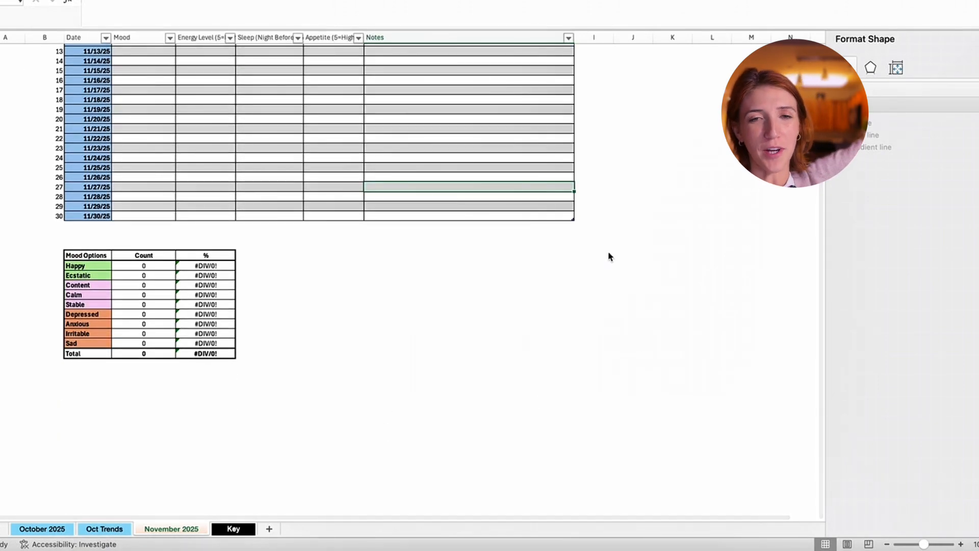